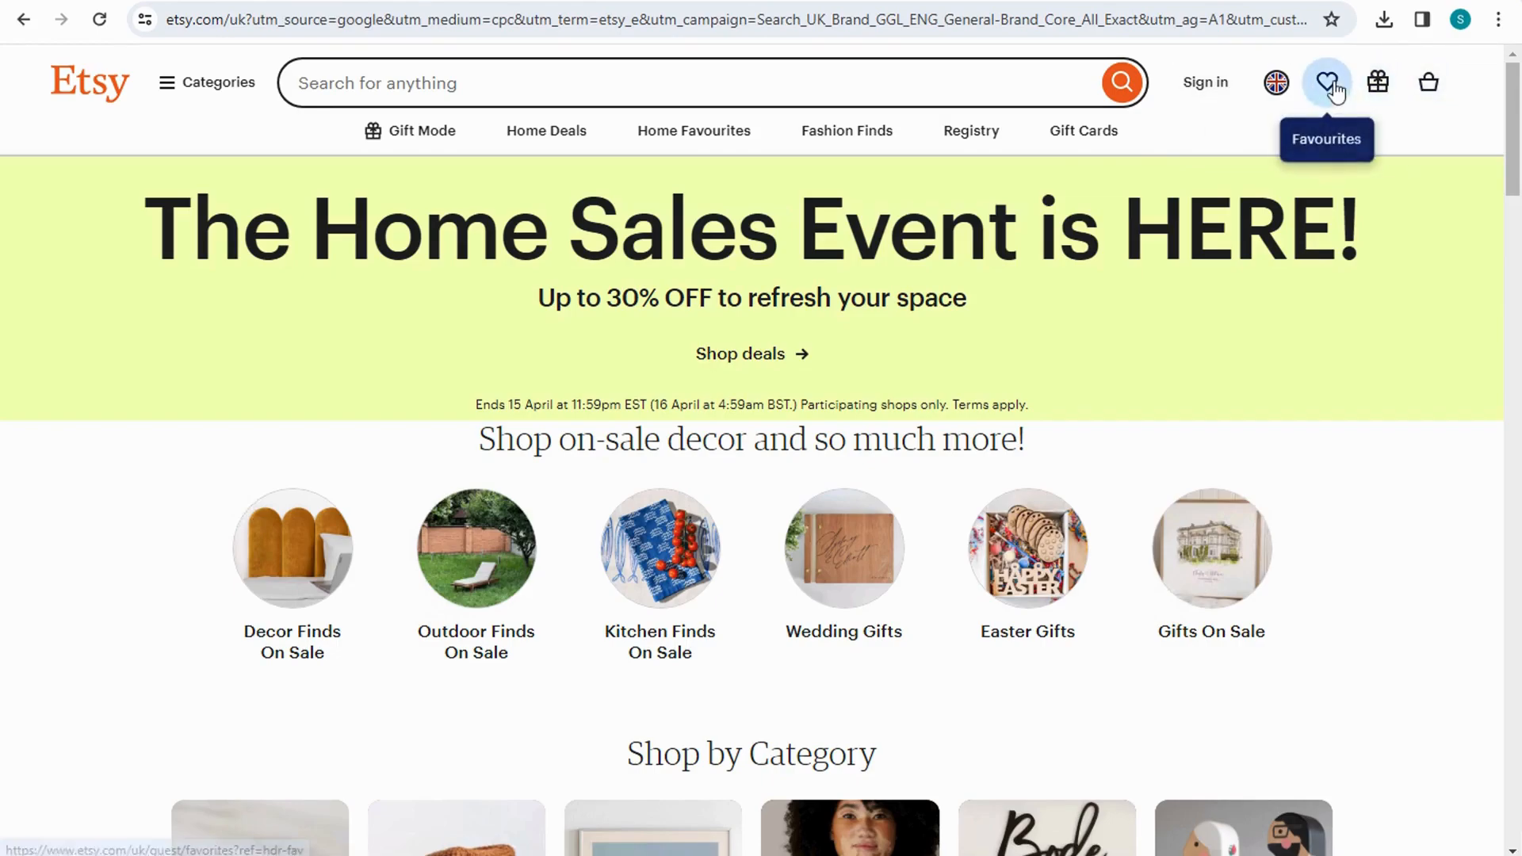
- Open the Sign in dialog from the Etsy UK home page
{"action": "left_click", "coordinate": [1212, 88]}
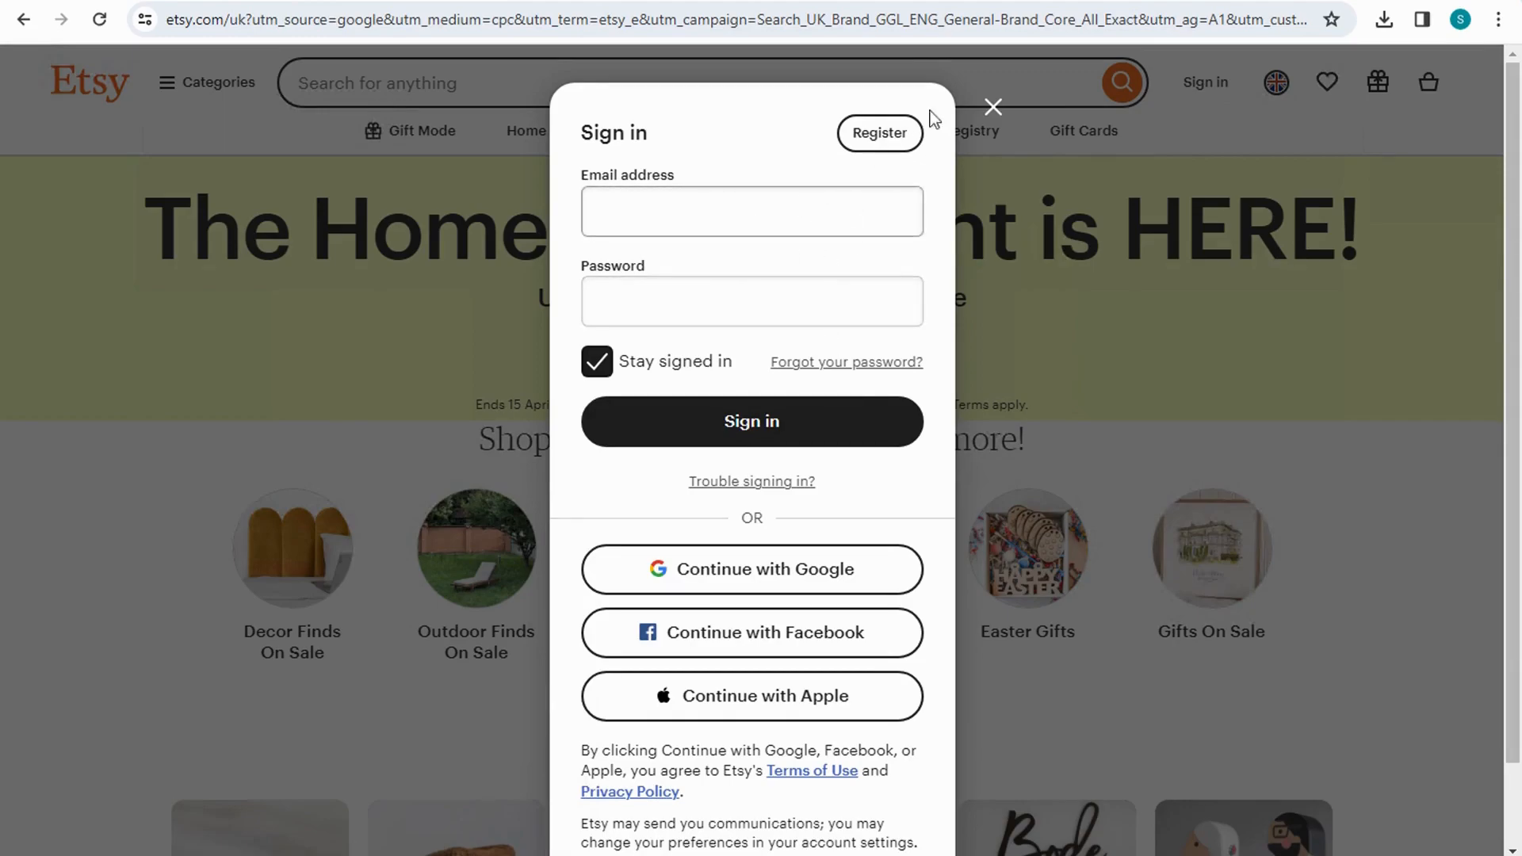
- Switch to account registration and autofill the saved email address
{"action": "left_click", "coordinate": [885, 135]}
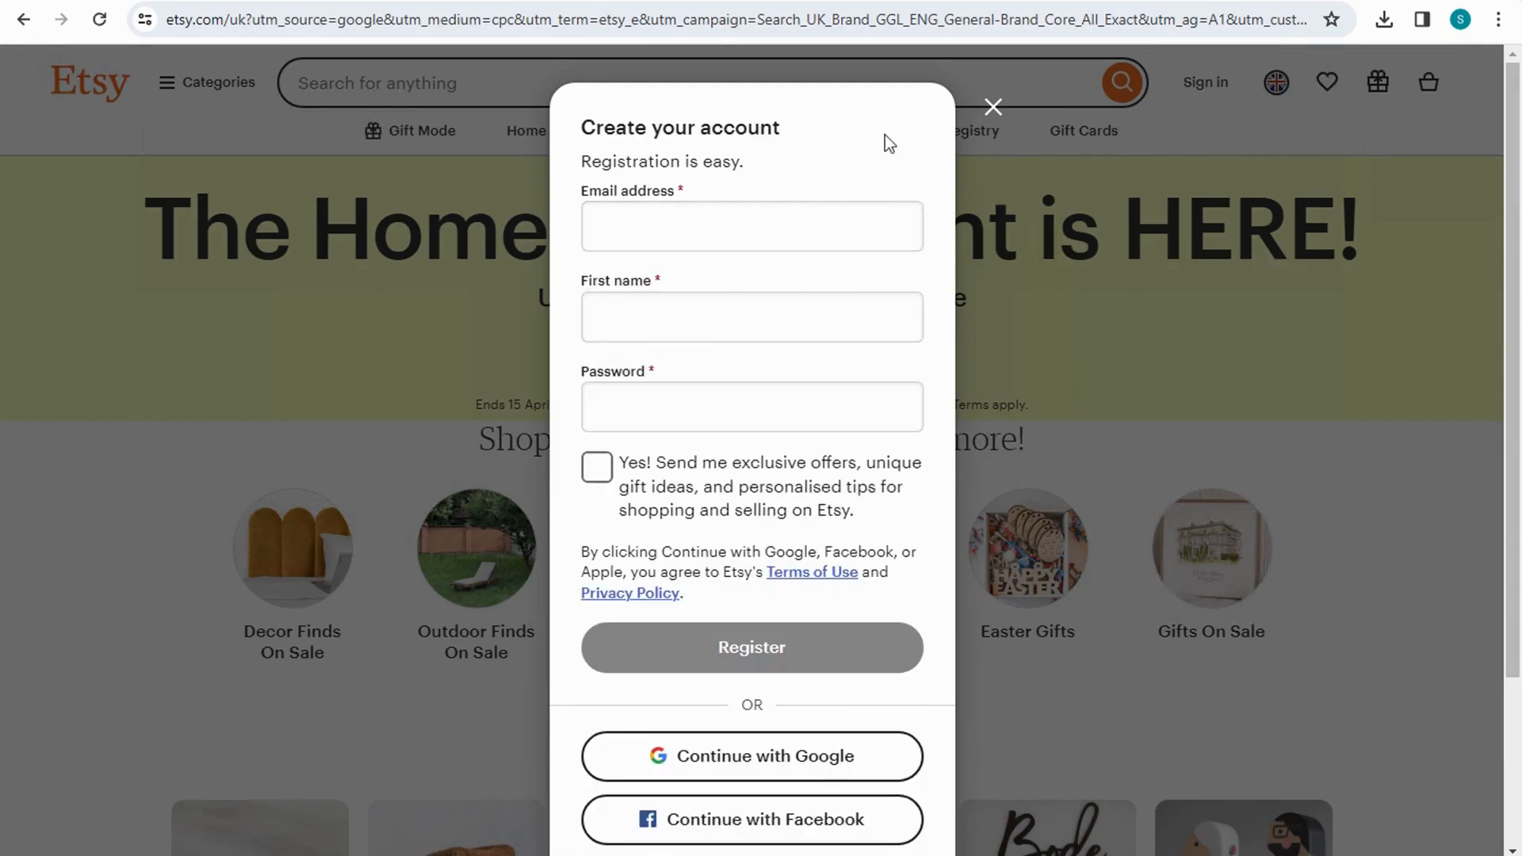
{"action": "left_click", "coordinate": [757, 226]}
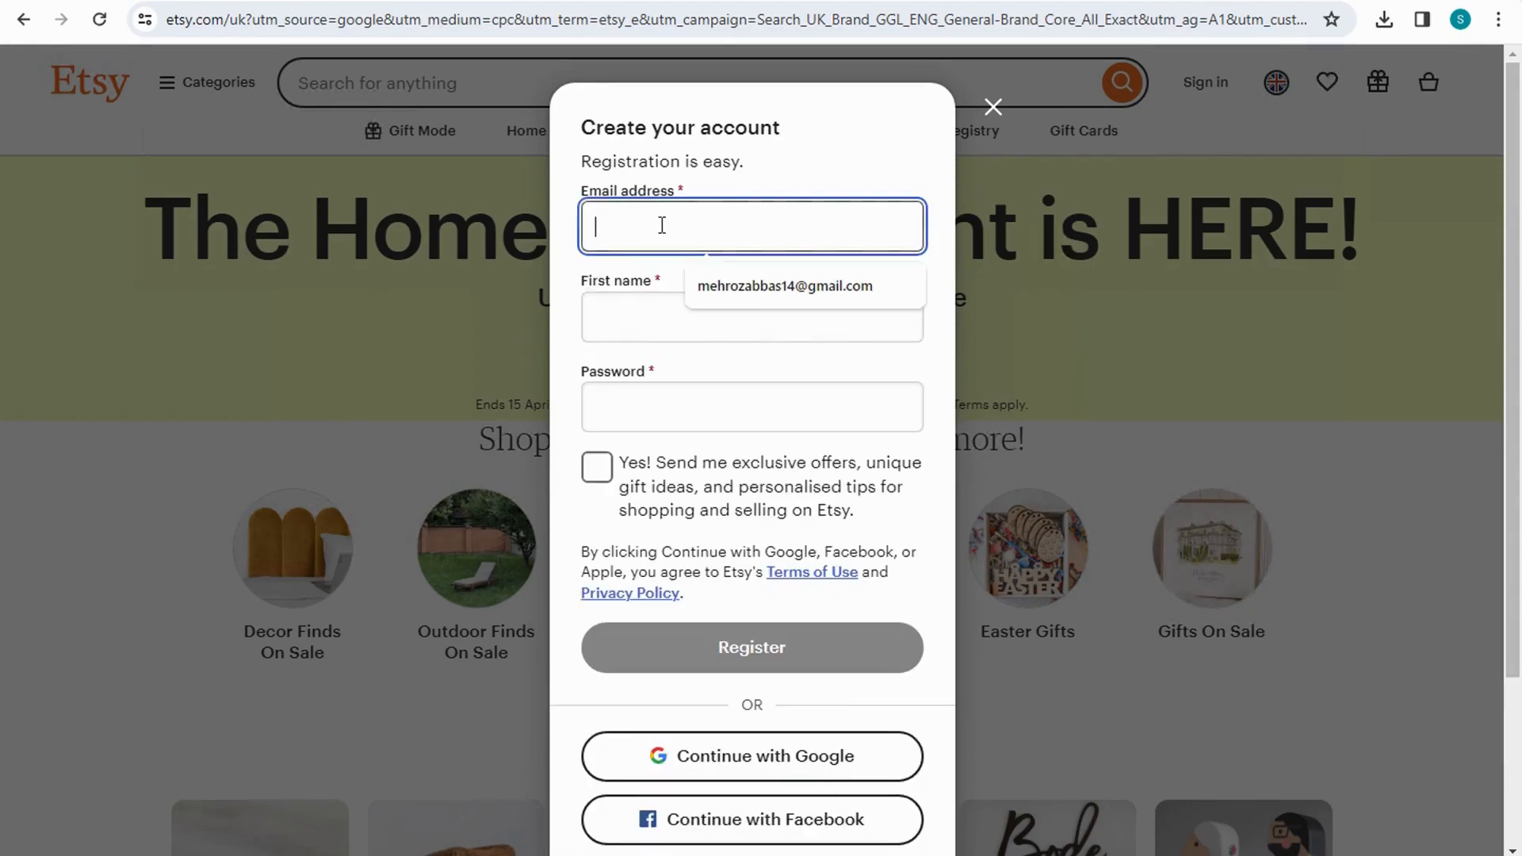
{"action": "left_click", "coordinate": [753, 302]}
{"action": "left_click", "coordinate": [681, 328]}
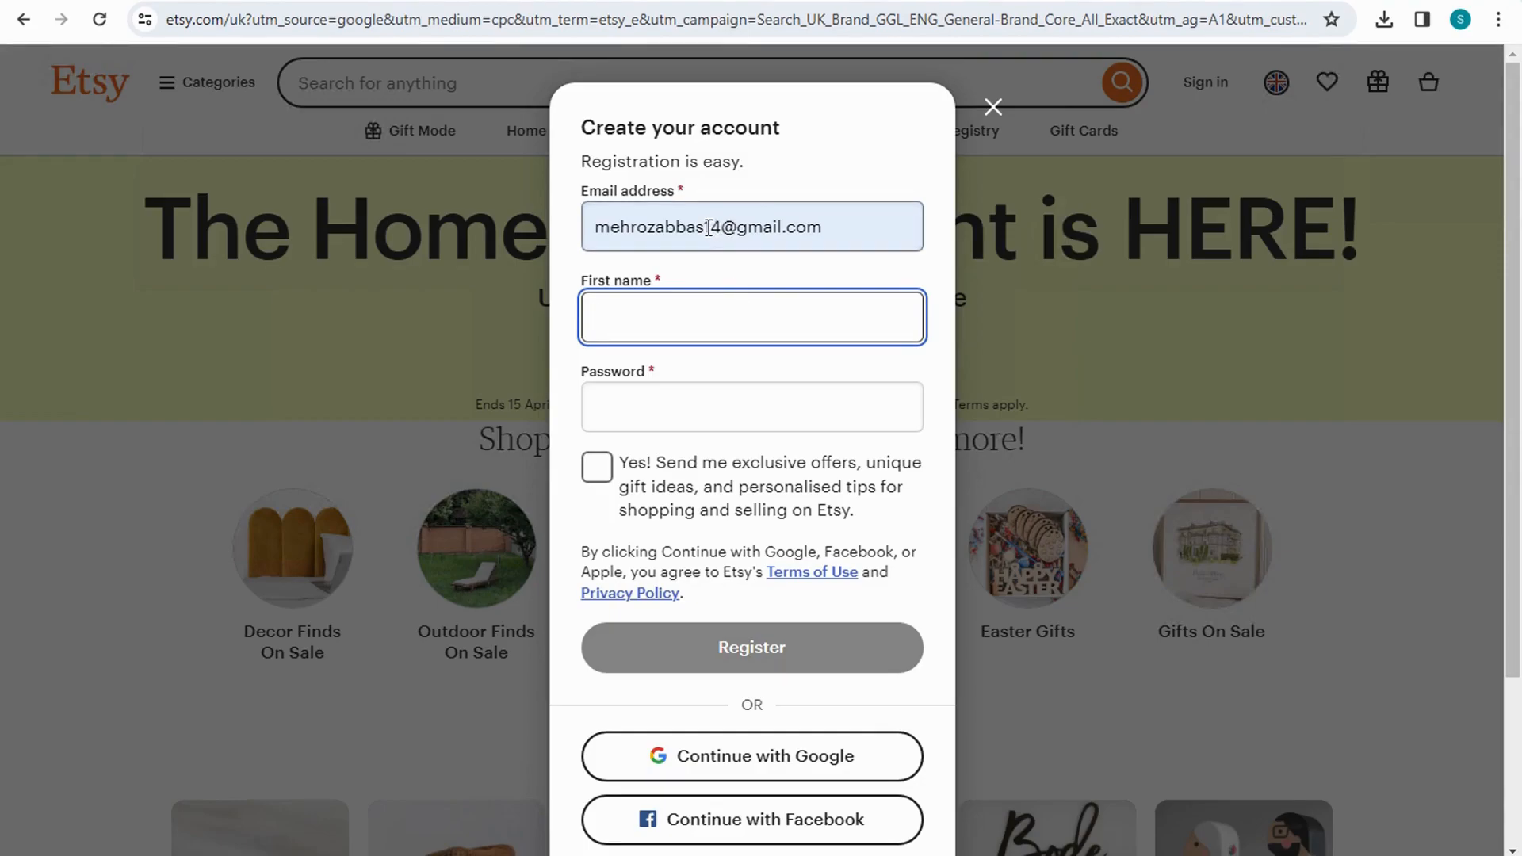
- Close the registration form, reopen Sign in and return to Register
{"action": "left_click", "coordinate": [1011, 103]}
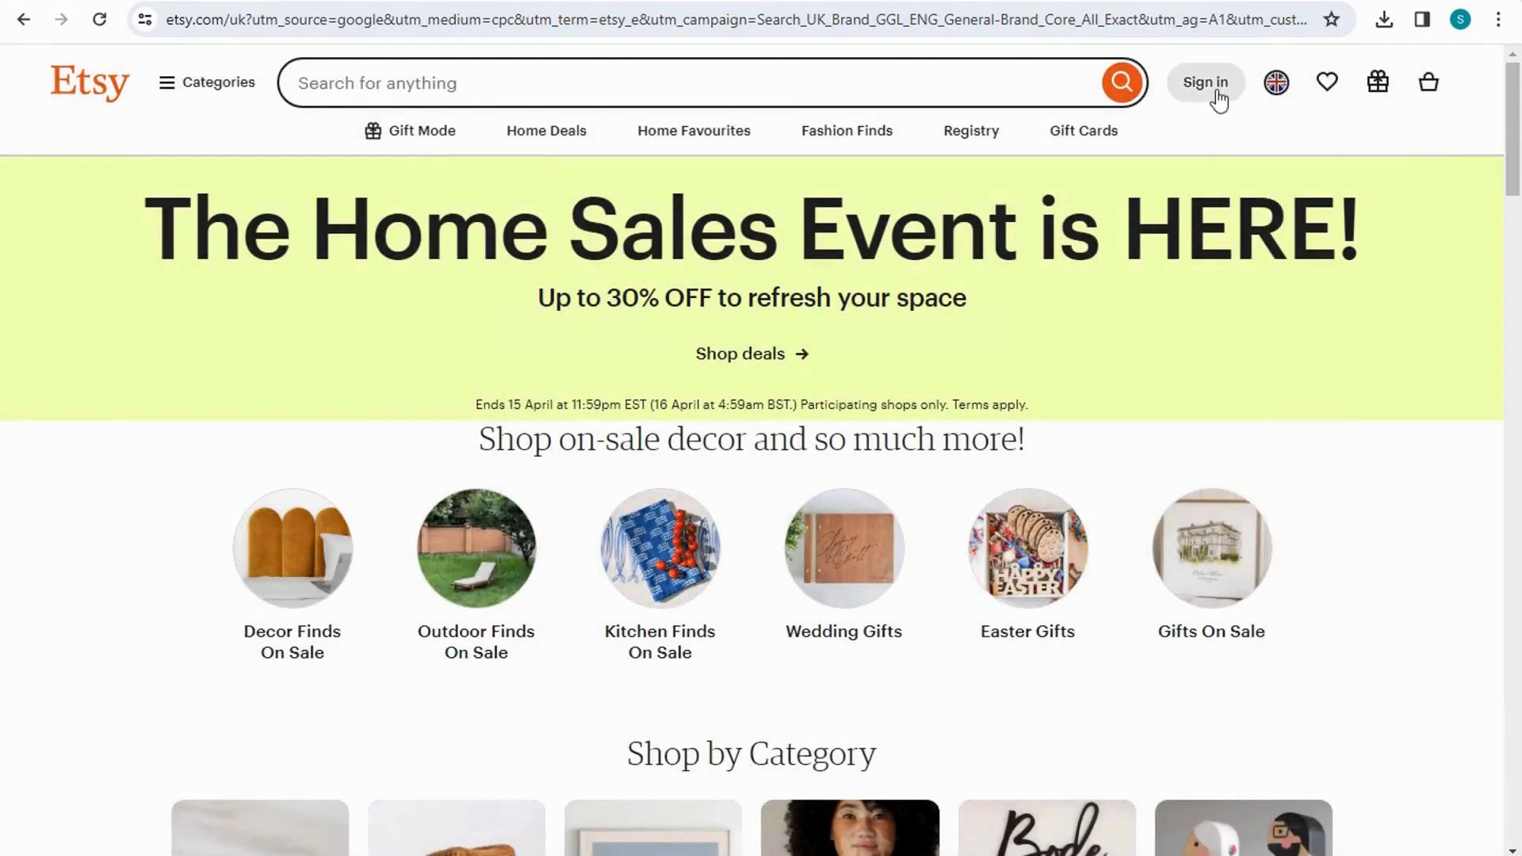
{"action": "left_click", "coordinate": [1213, 86]}
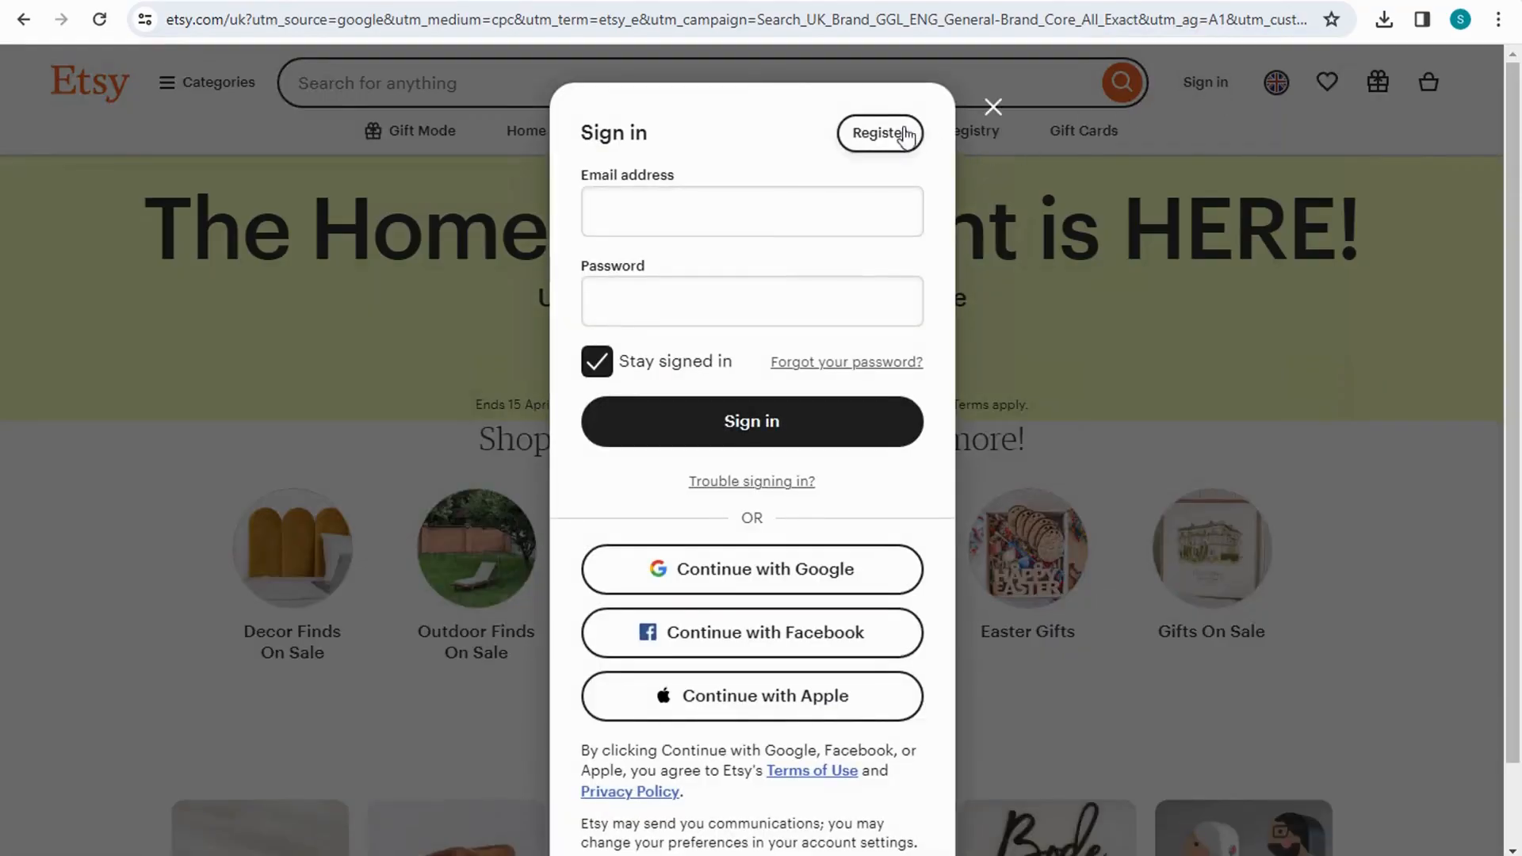
{"action": "left_click", "coordinate": [888, 139]}
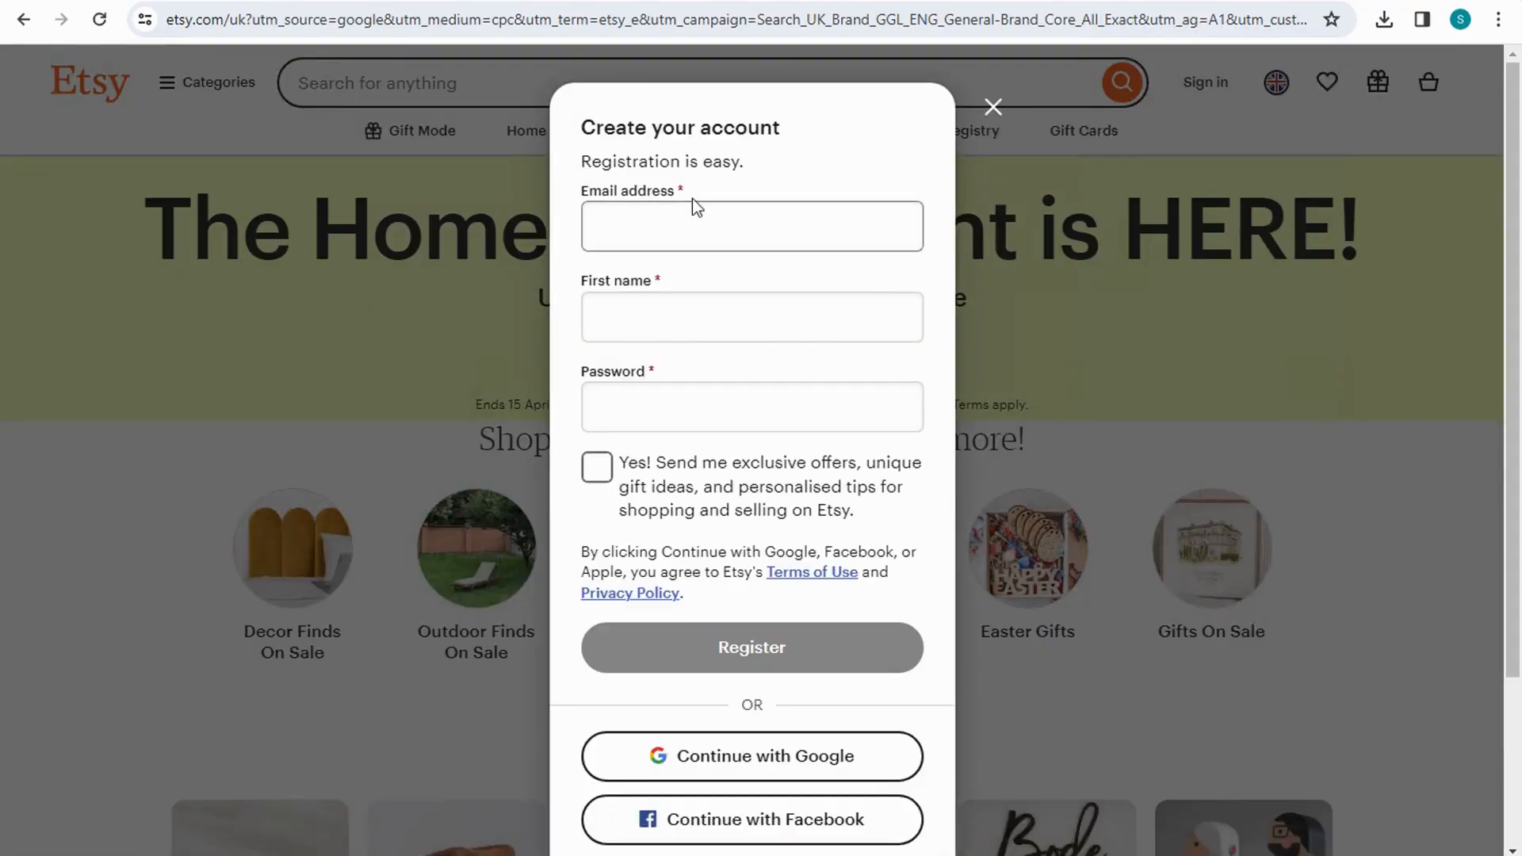
- Autofill the saved email and paste the account holder's first name
{"action": "left_click", "coordinate": [732, 250]}
{"action": "left_click", "coordinate": [780, 292]}
{"action": "left_click", "coordinate": [728, 317]}
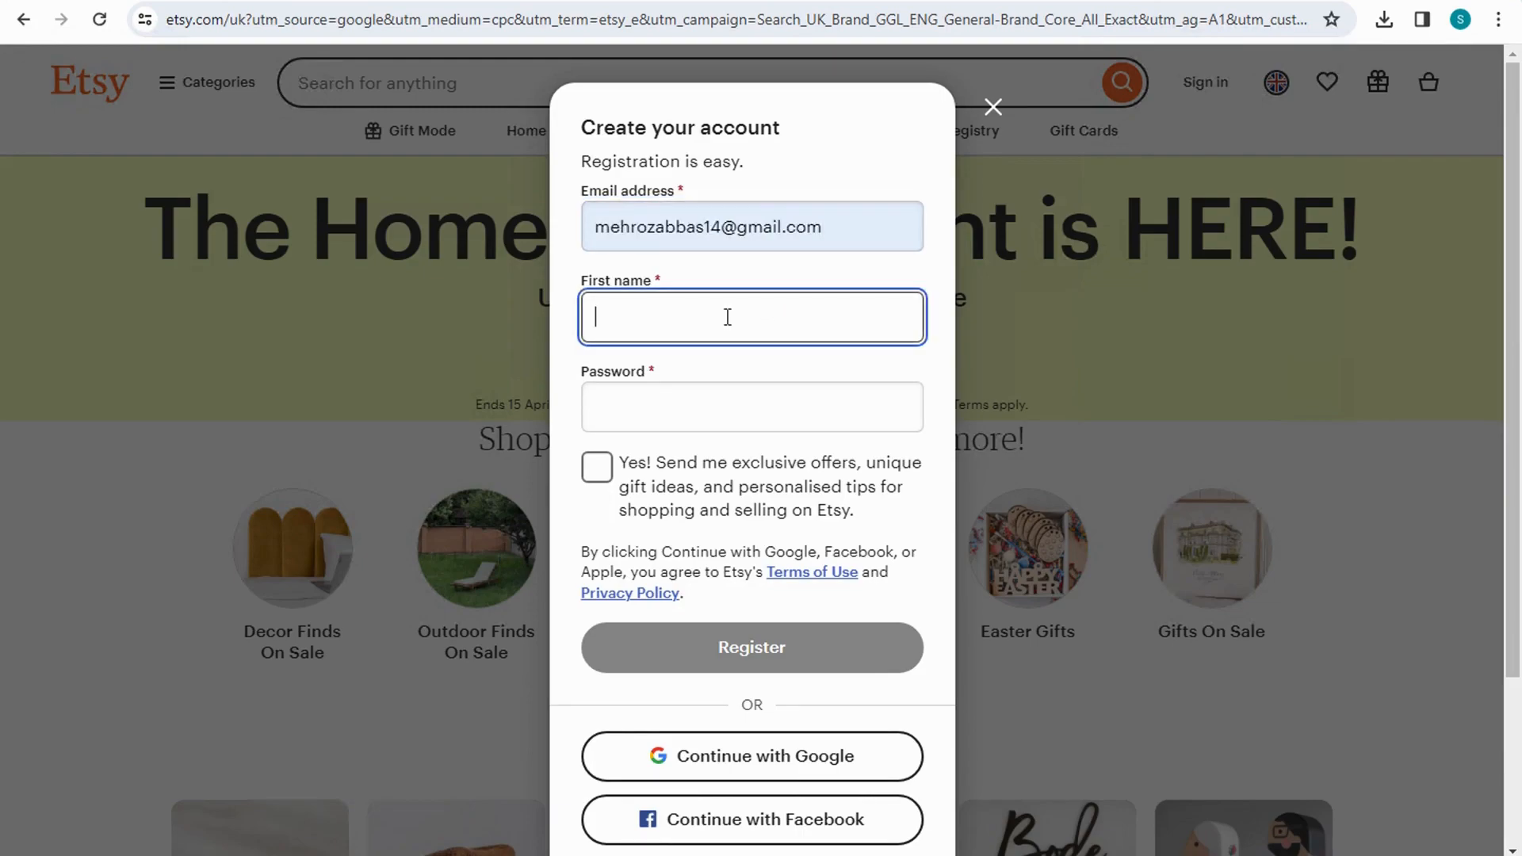
{"action": "key", "text": "ctrl+v"}
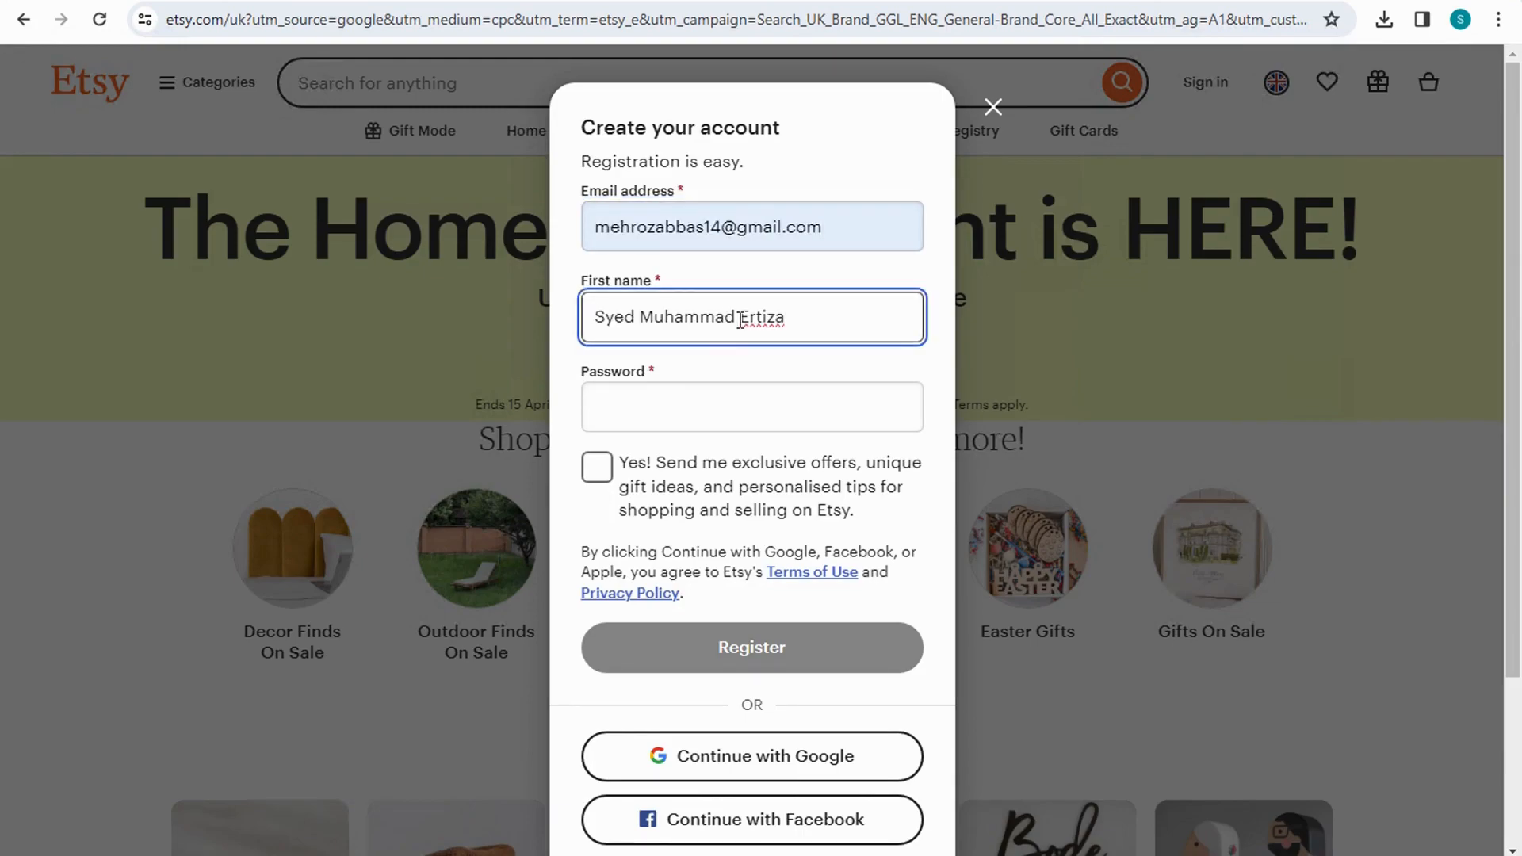
- Enter the account password, dismissing the Google password prompt, to create the account
{"action": "left_click", "coordinate": [740, 414]}
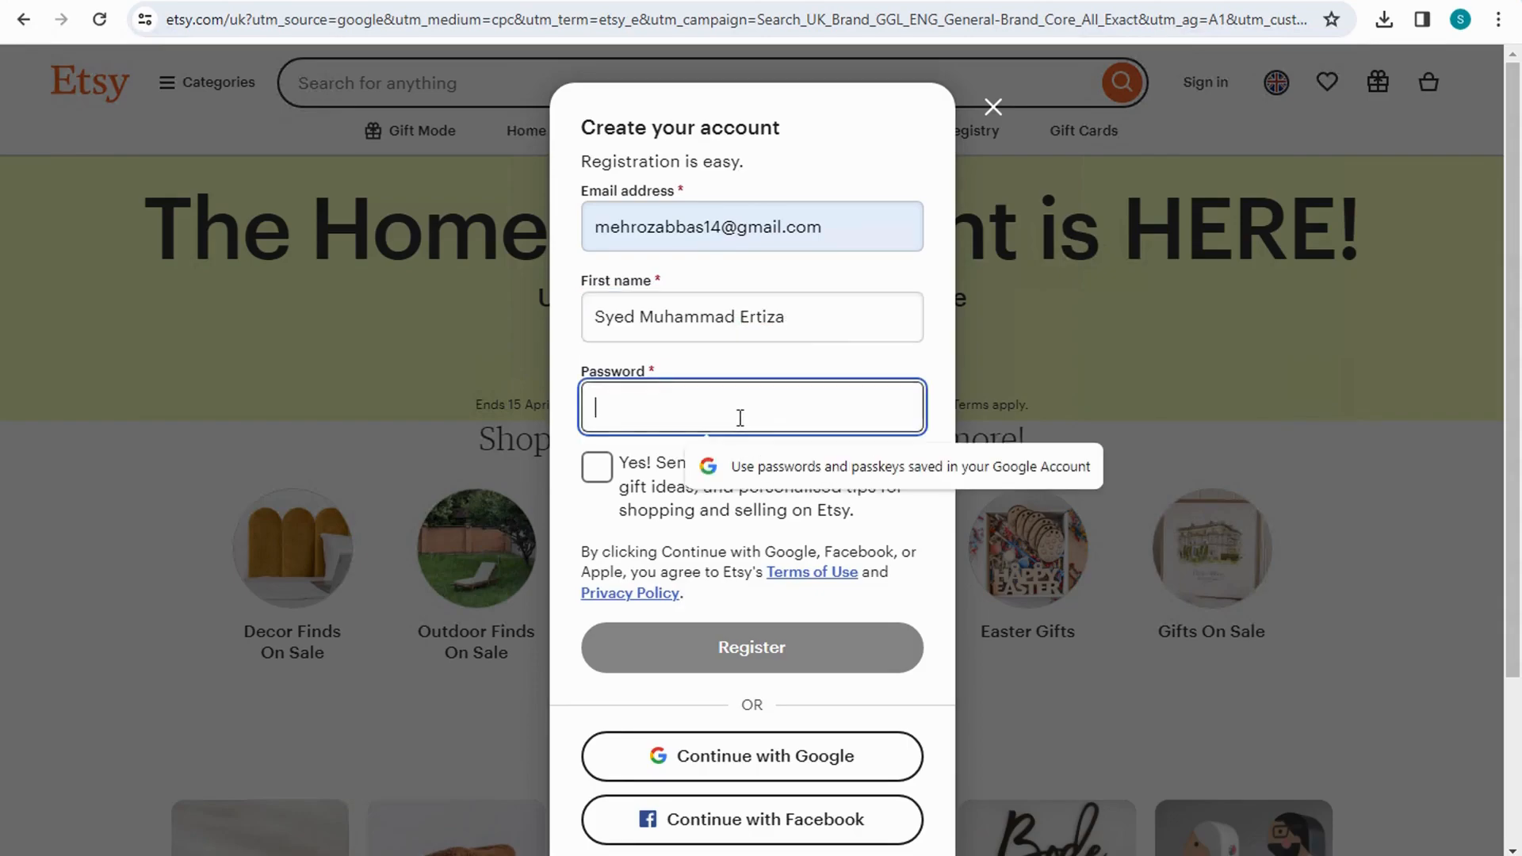
{"action": "left_click", "coordinate": [805, 468]}
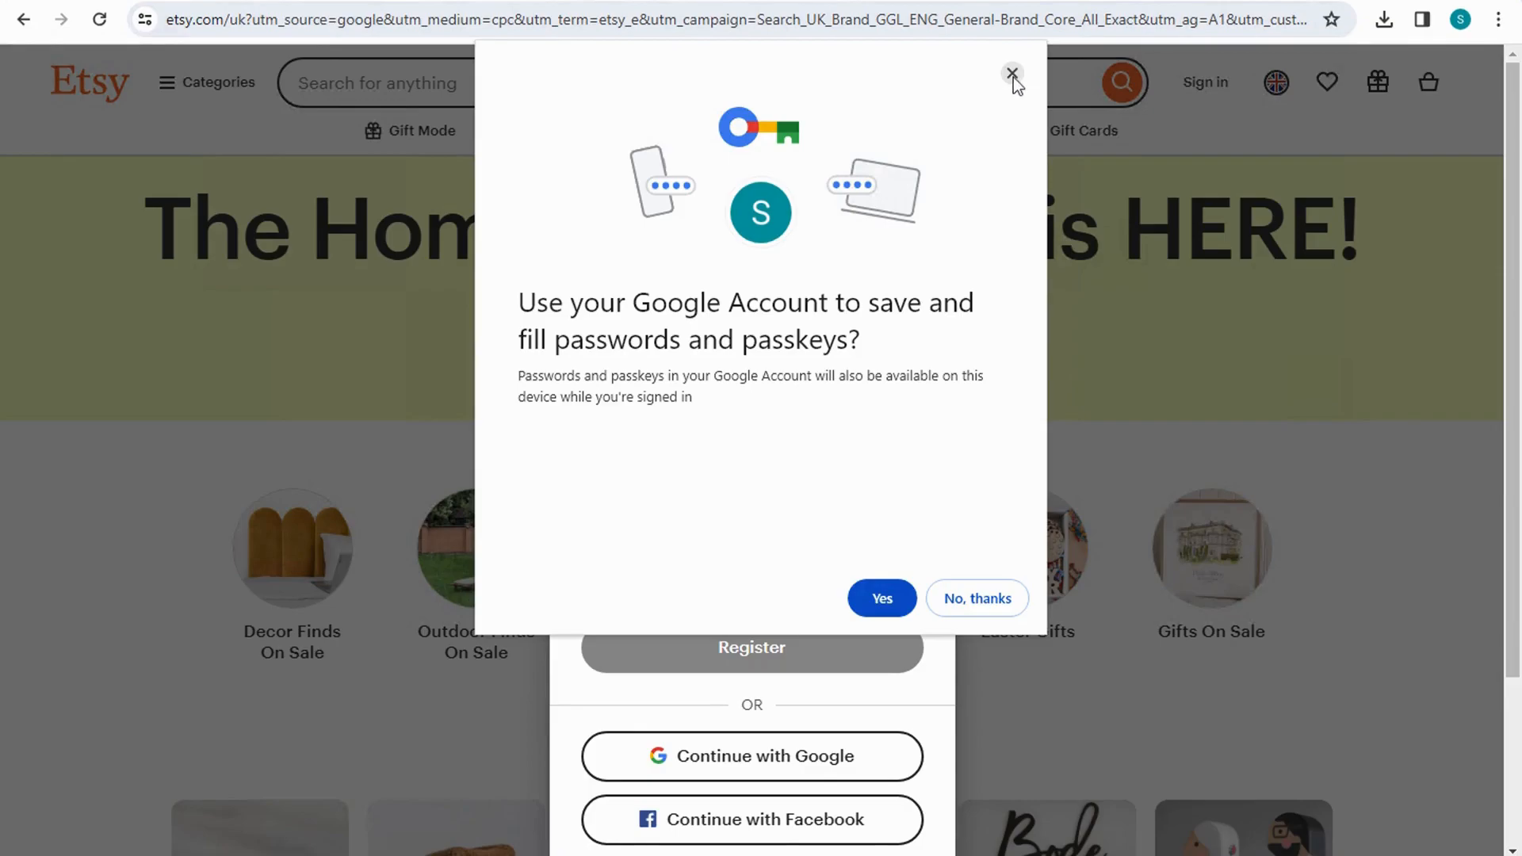
{"action": "left_click", "coordinate": [884, 600]}
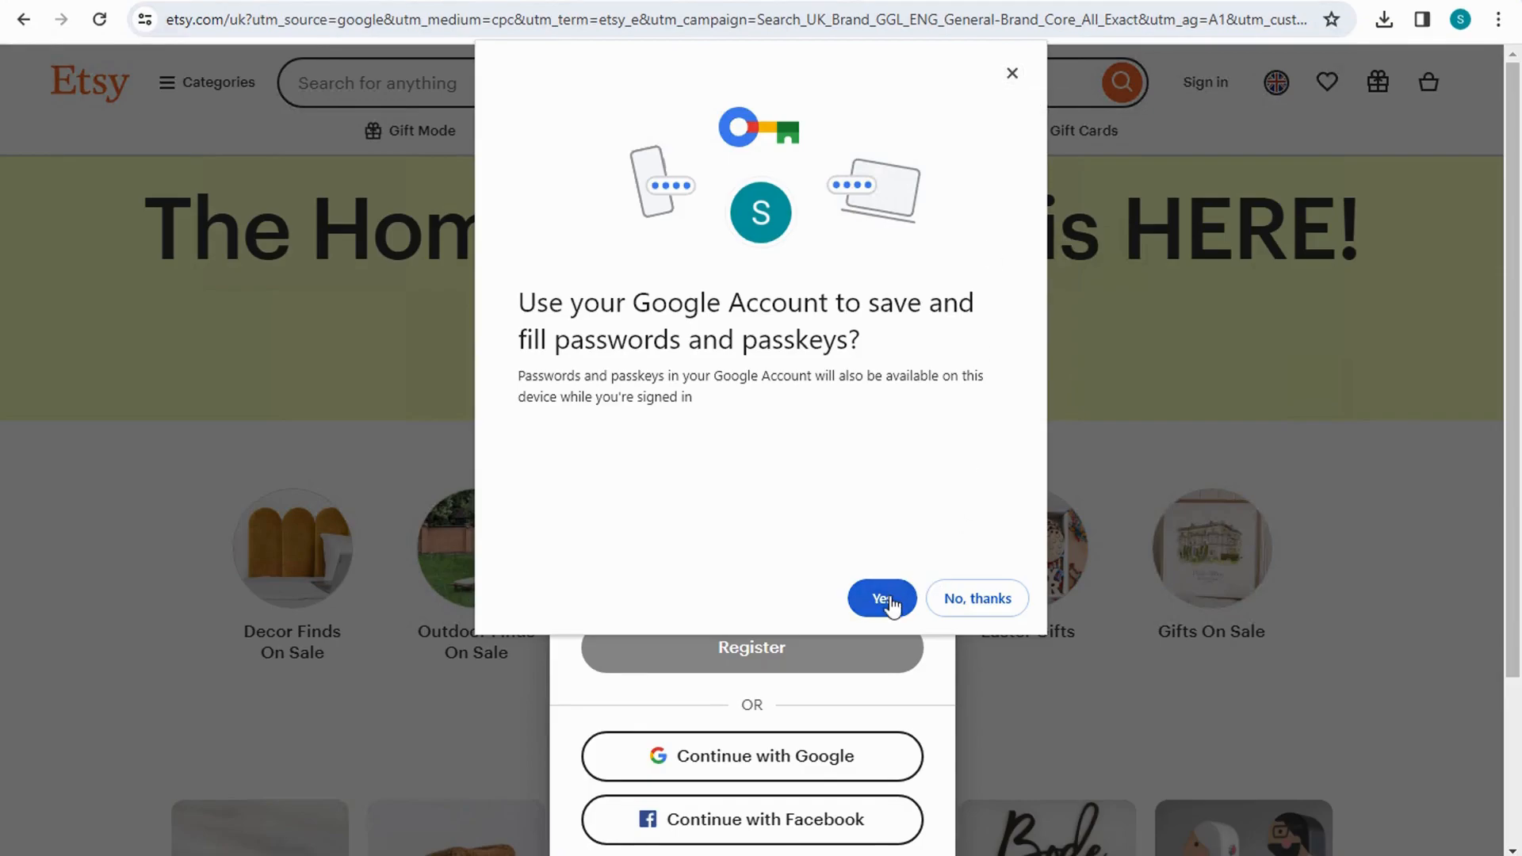
{"action": "left_click", "coordinate": [1011, 76]}
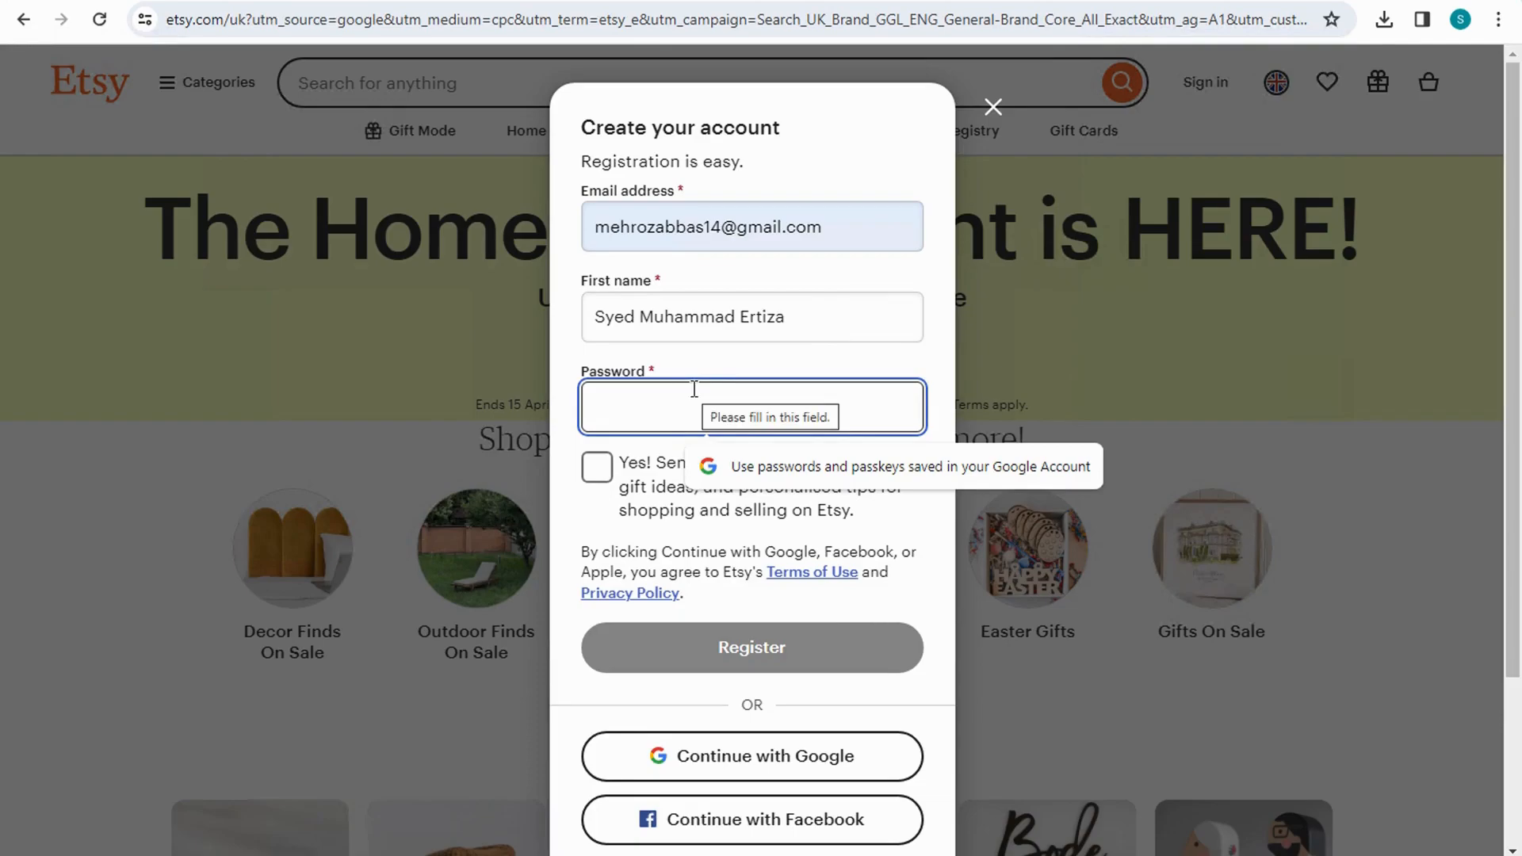
{"action": "type", "text": "••"}
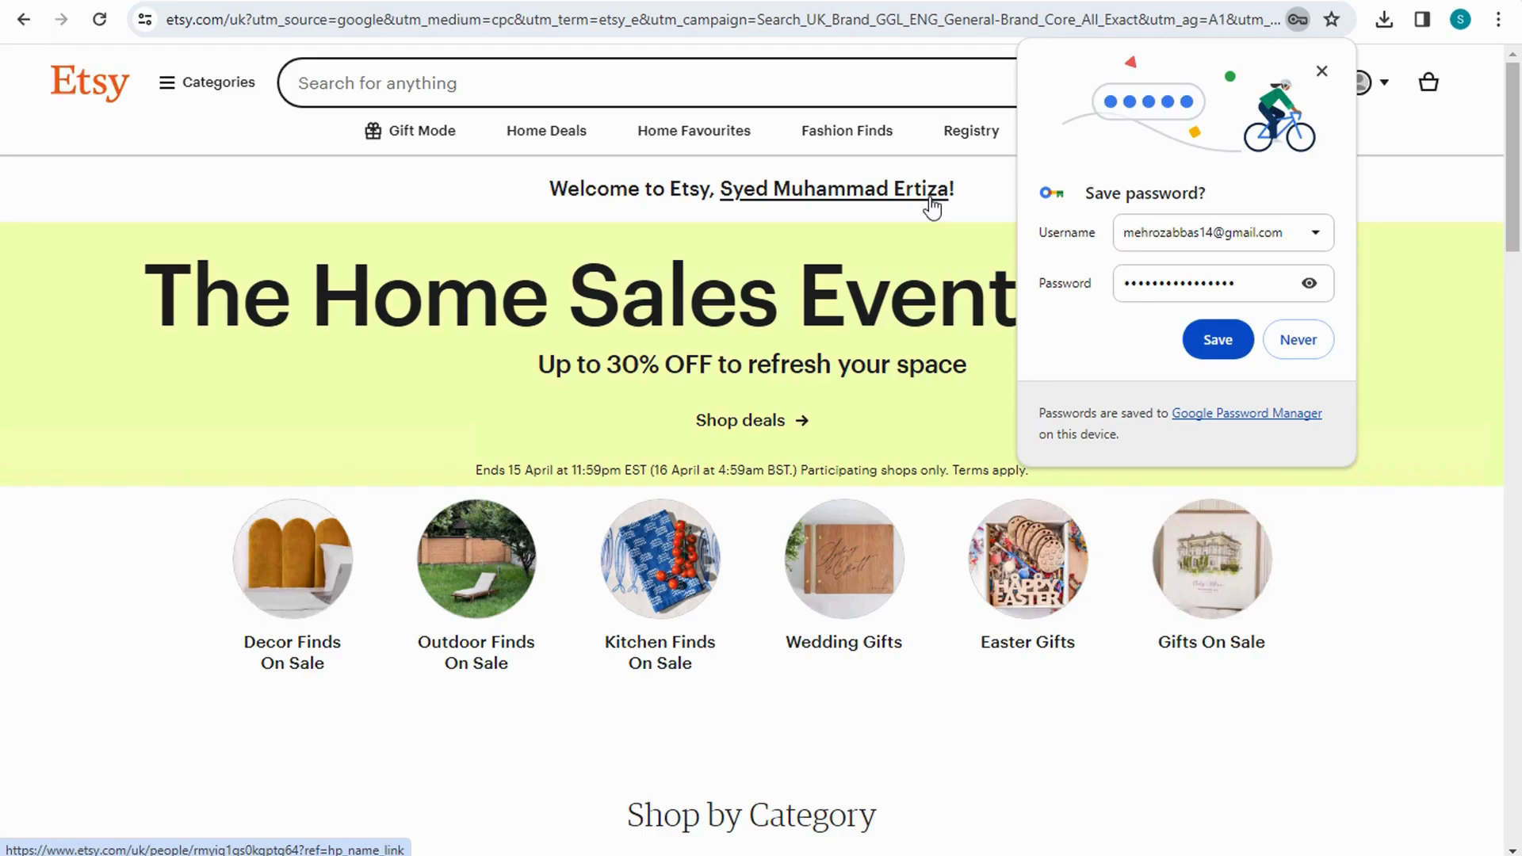
- Decline Chrome's password save and briefly check the account menu
{"action": "left_click", "coordinate": [1297, 340]}
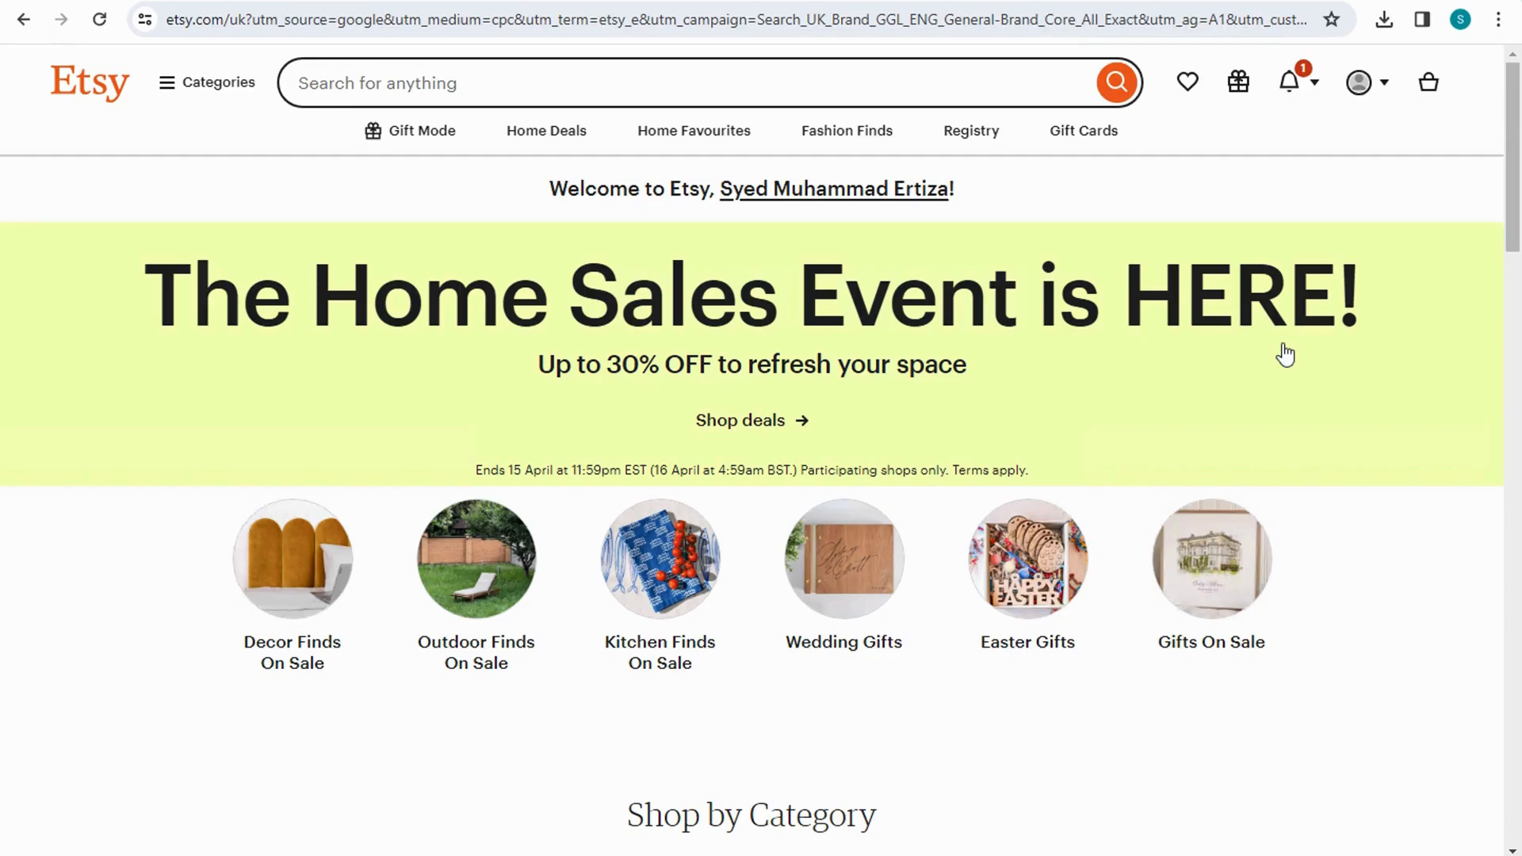
{"action": "left_click", "coordinate": [1359, 89]}
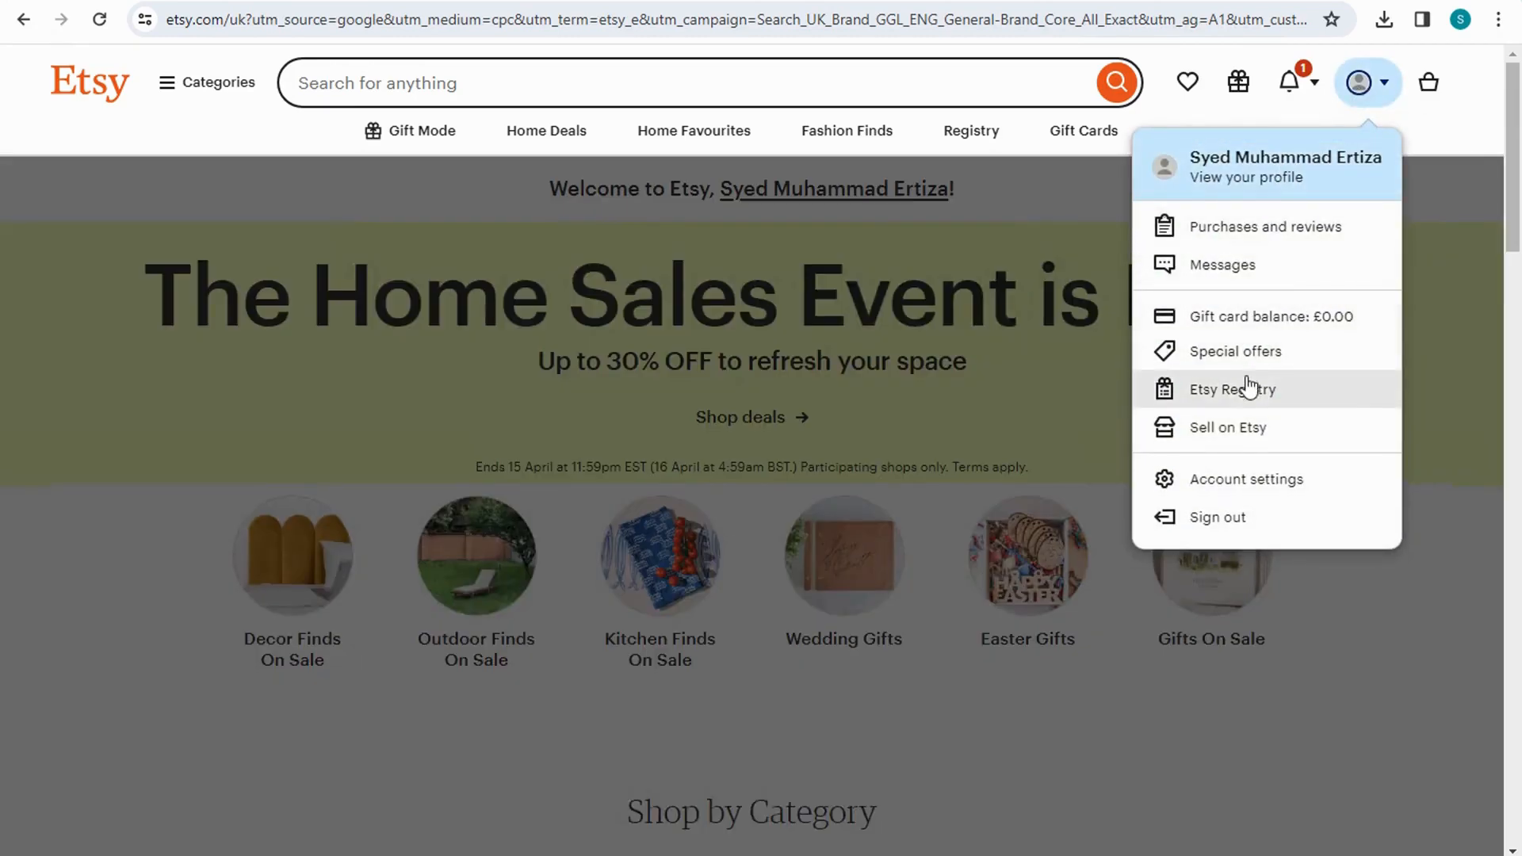
{"action": "scroll", "coordinate": [1246, 387], "scroll_direction": "down", "scroll_amount": 1}
{"action": "scroll", "coordinate": [1248, 387], "scroll_direction": "up", "scroll_amount": 1}
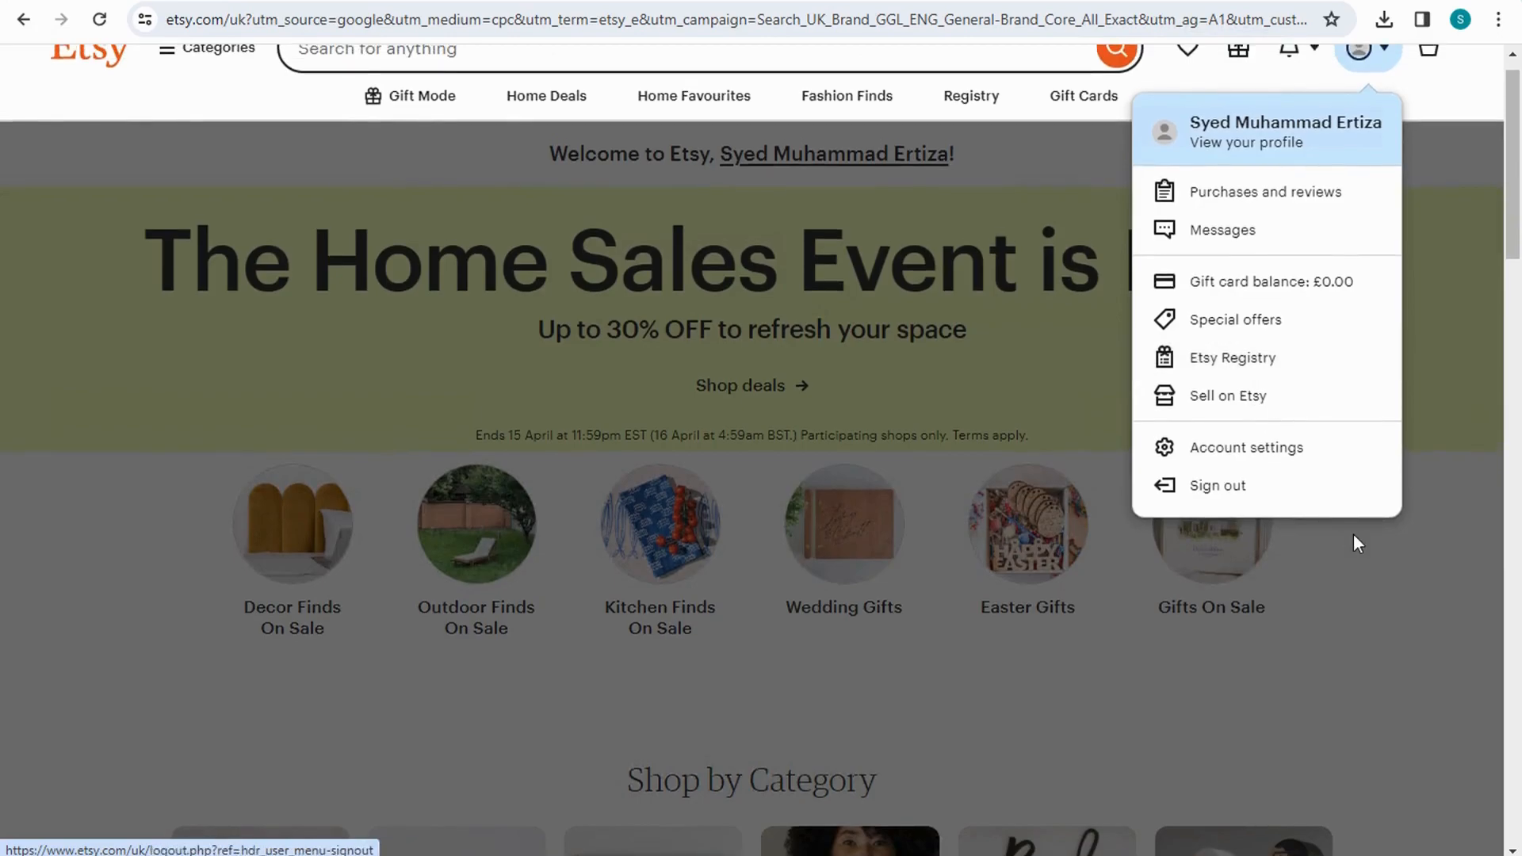
{"action": "left_click", "coordinate": [1353, 534]}
- Scroll to the home page footer and follow the Sell on Etsy link
{"action": "scroll", "coordinate": [1354, 535], "scroll_direction": "down", "scroll_amount": 20}
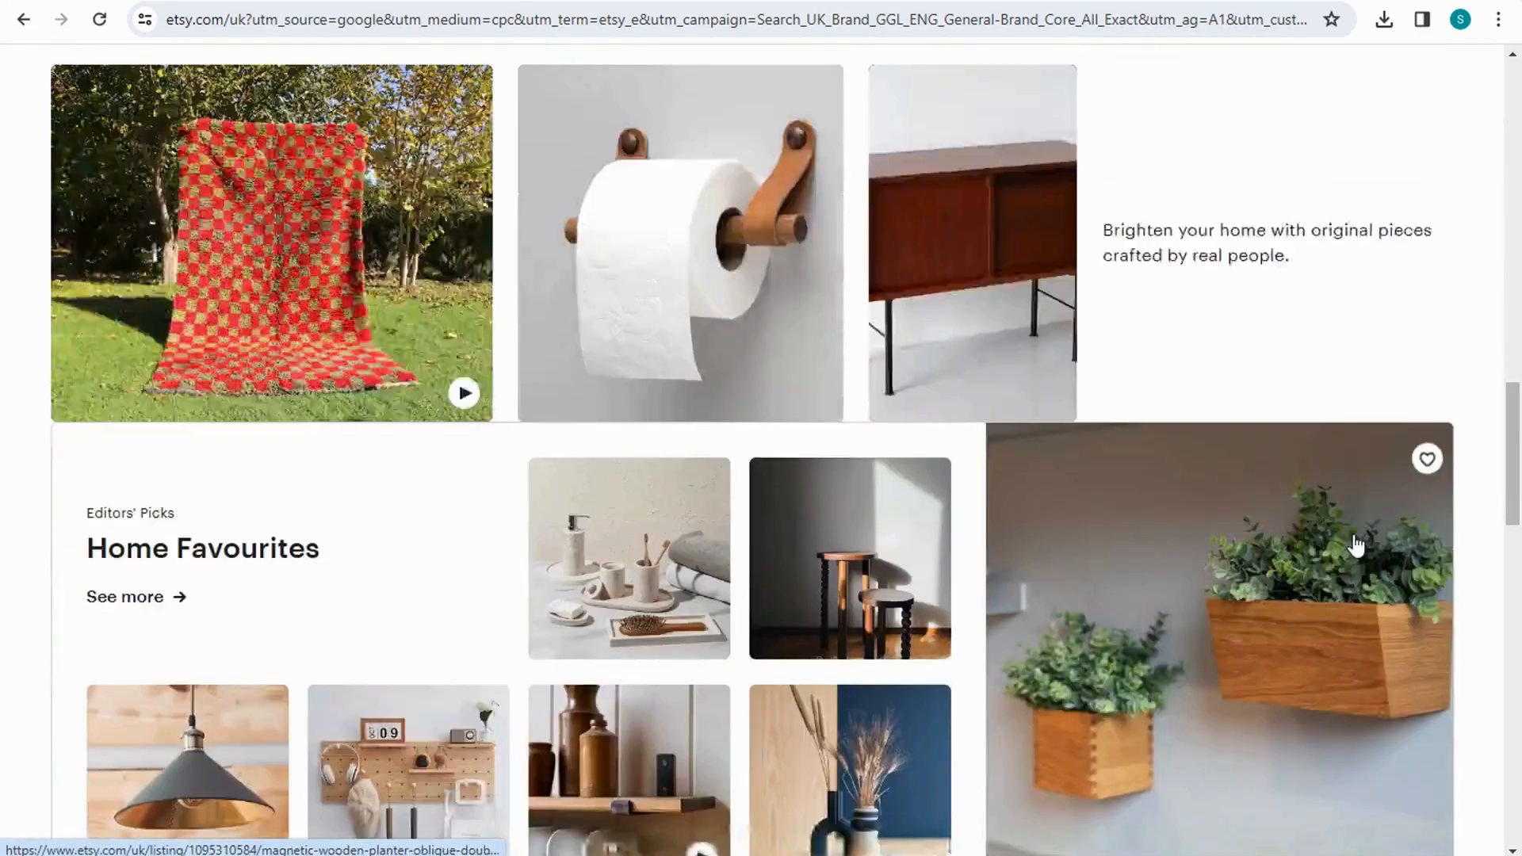
{"action": "scroll", "coordinate": [1358, 546], "scroll_direction": "down", "scroll_amount": 15}
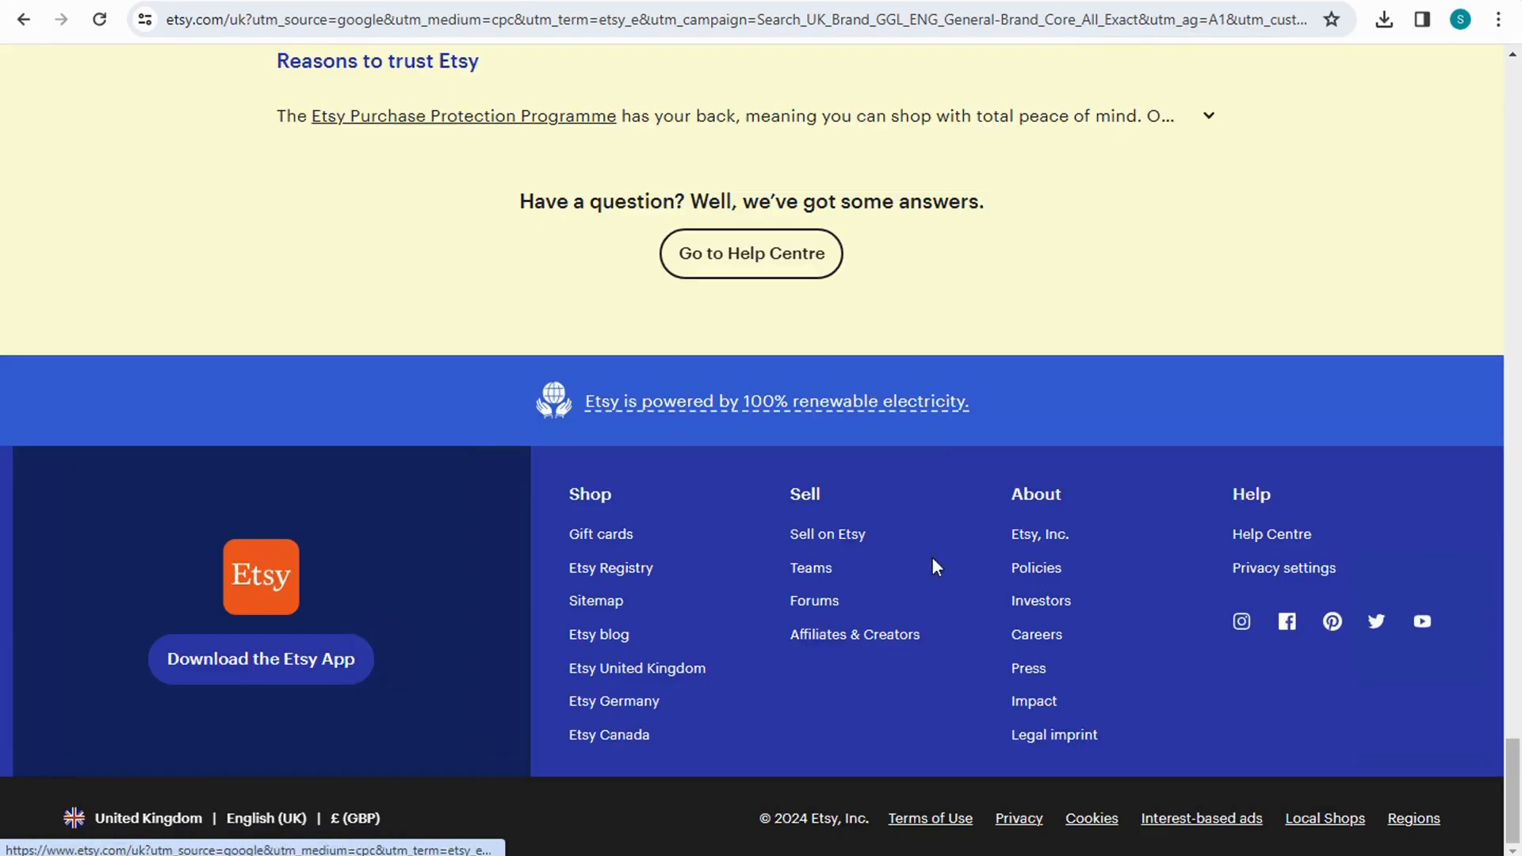
{"action": "left_click", "coordinate": [841, 539]}
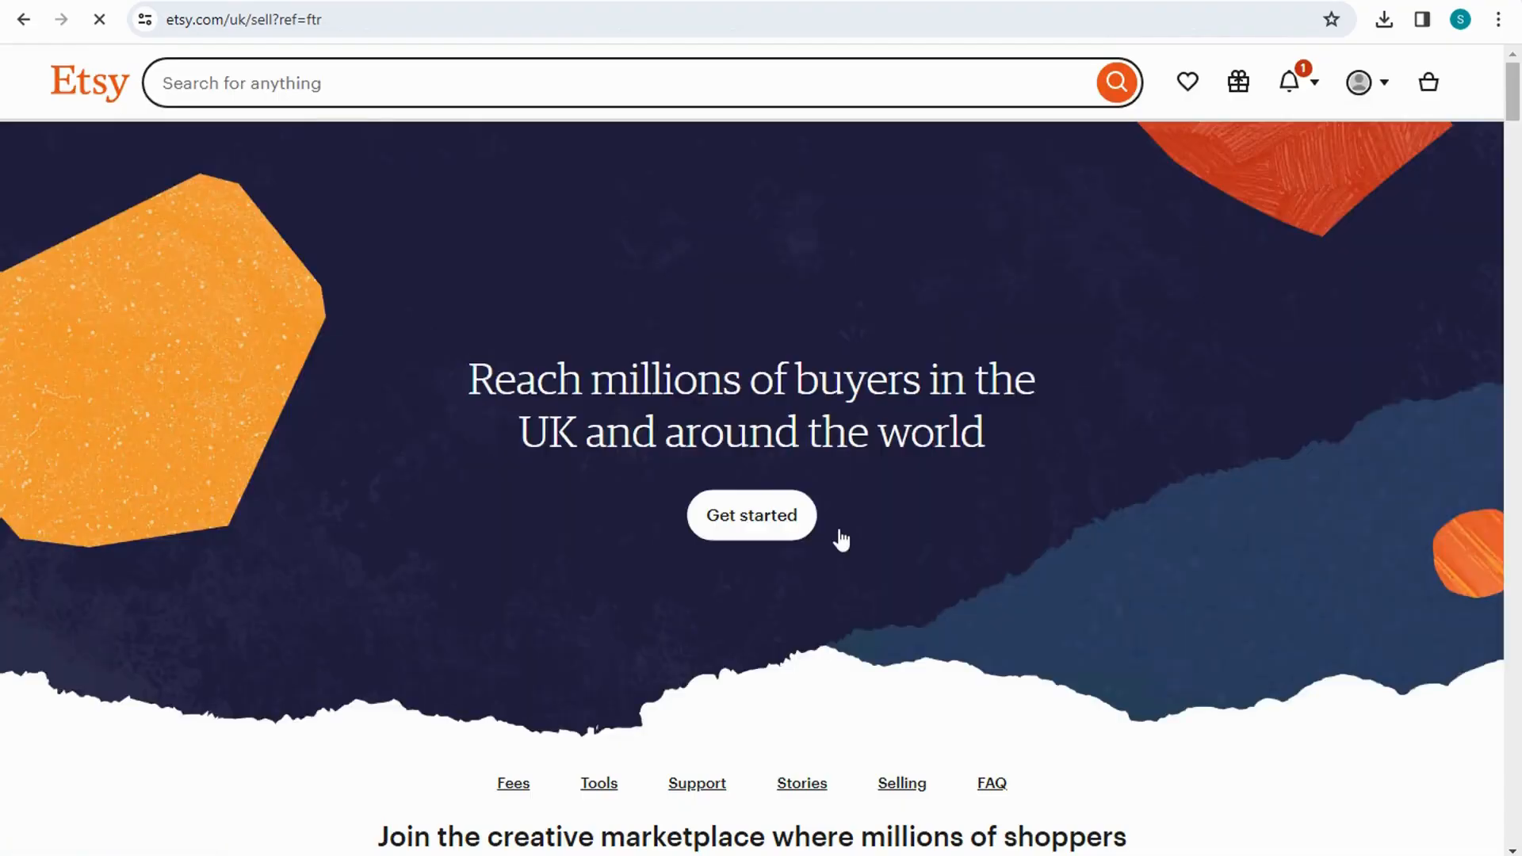
- Choose Get started, then Let's do this! to begin shop onboarding
{"action": "left_click", "coordinate": [759, 538]}
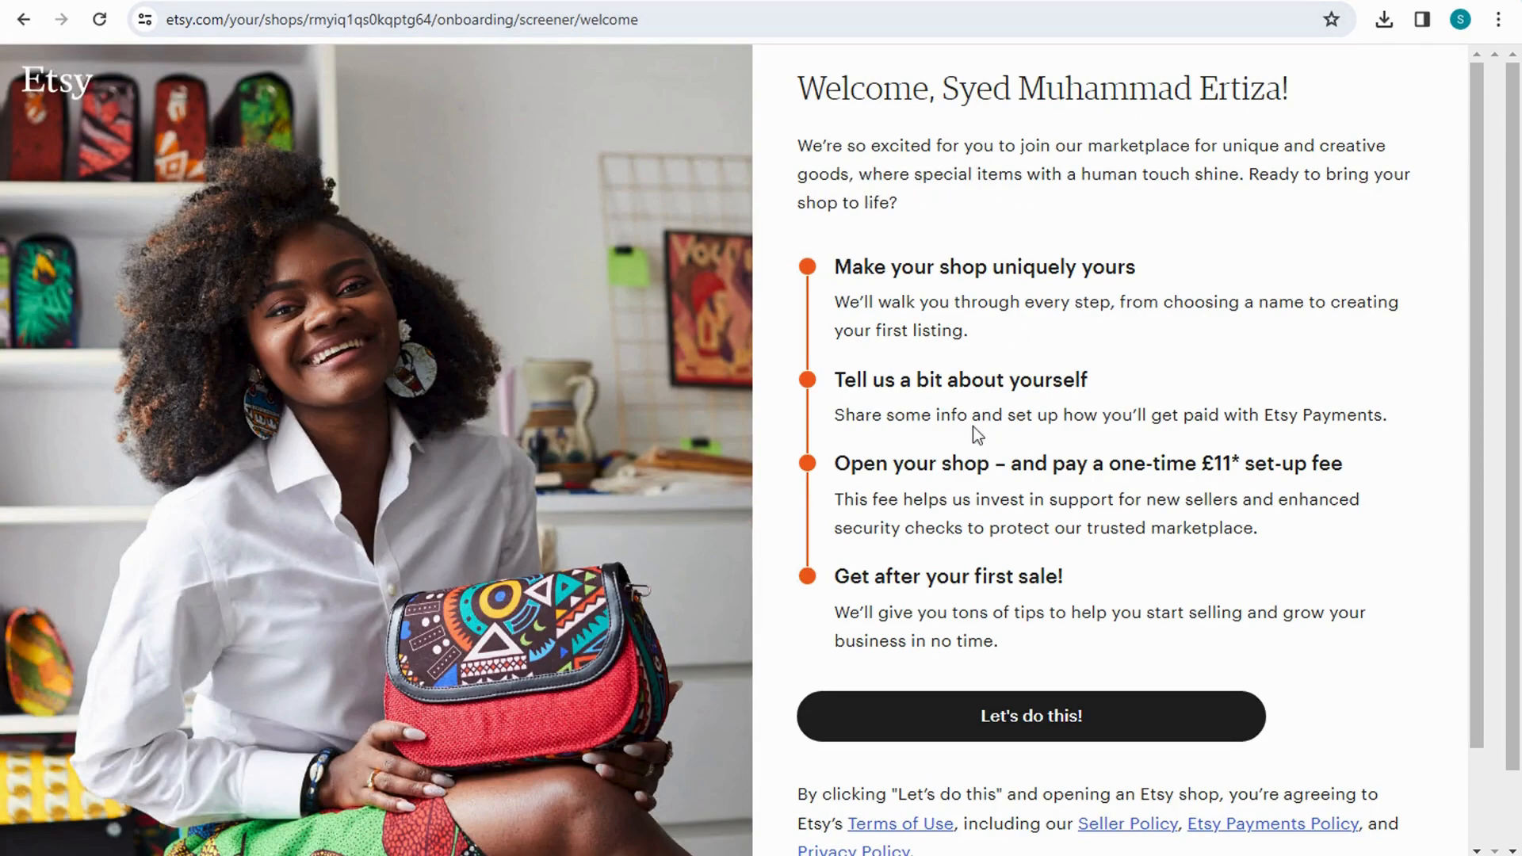
{"action": "scroll", "coordinate": [973, 426], "scroll_direction": "down", "scroll_amount": 1}
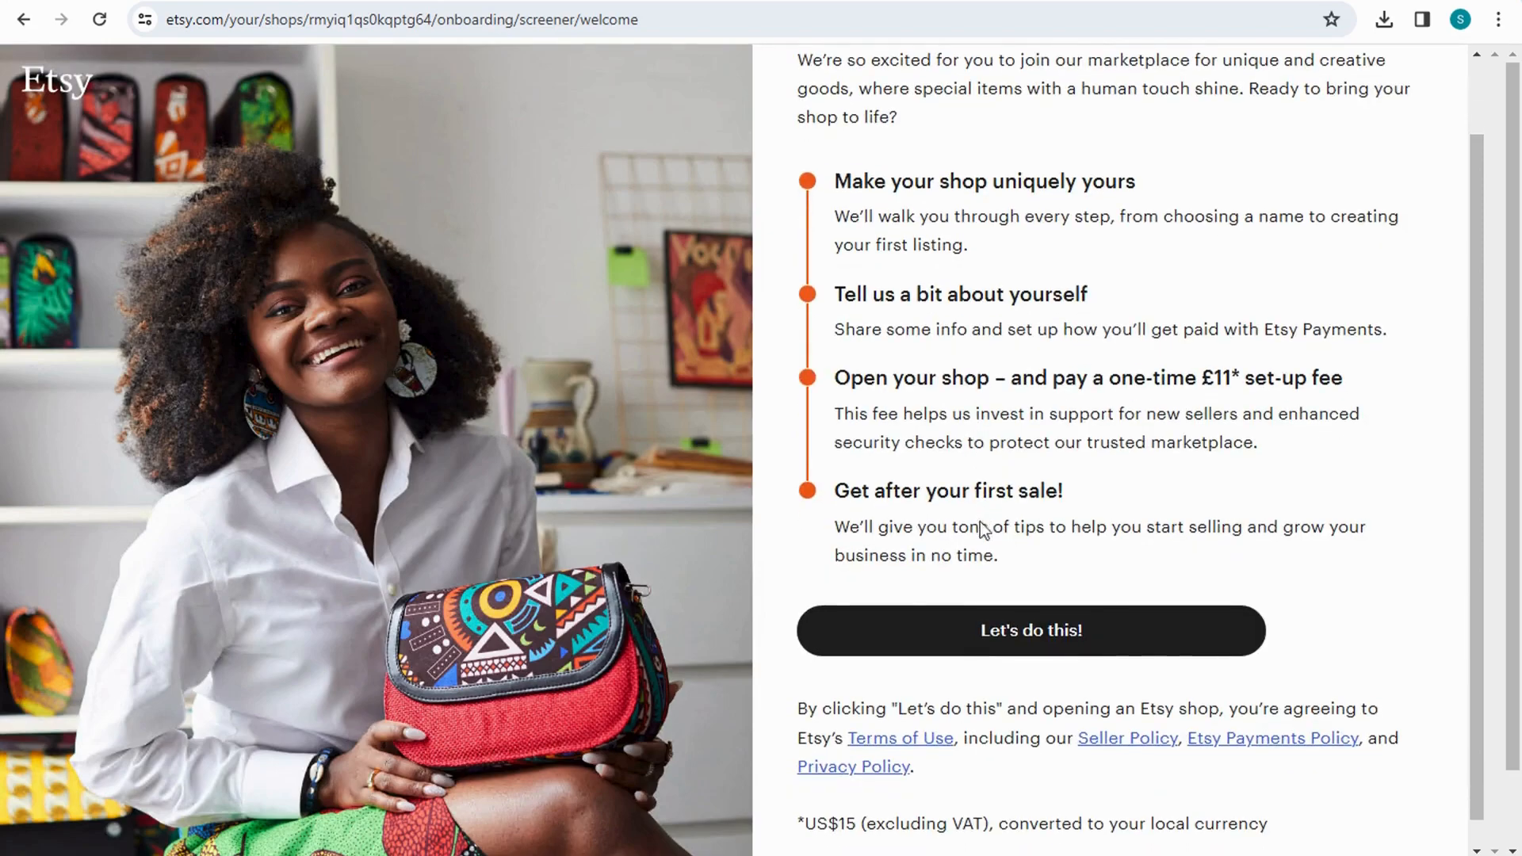
{"action": "left_click", "coordinate": [979, 633]}
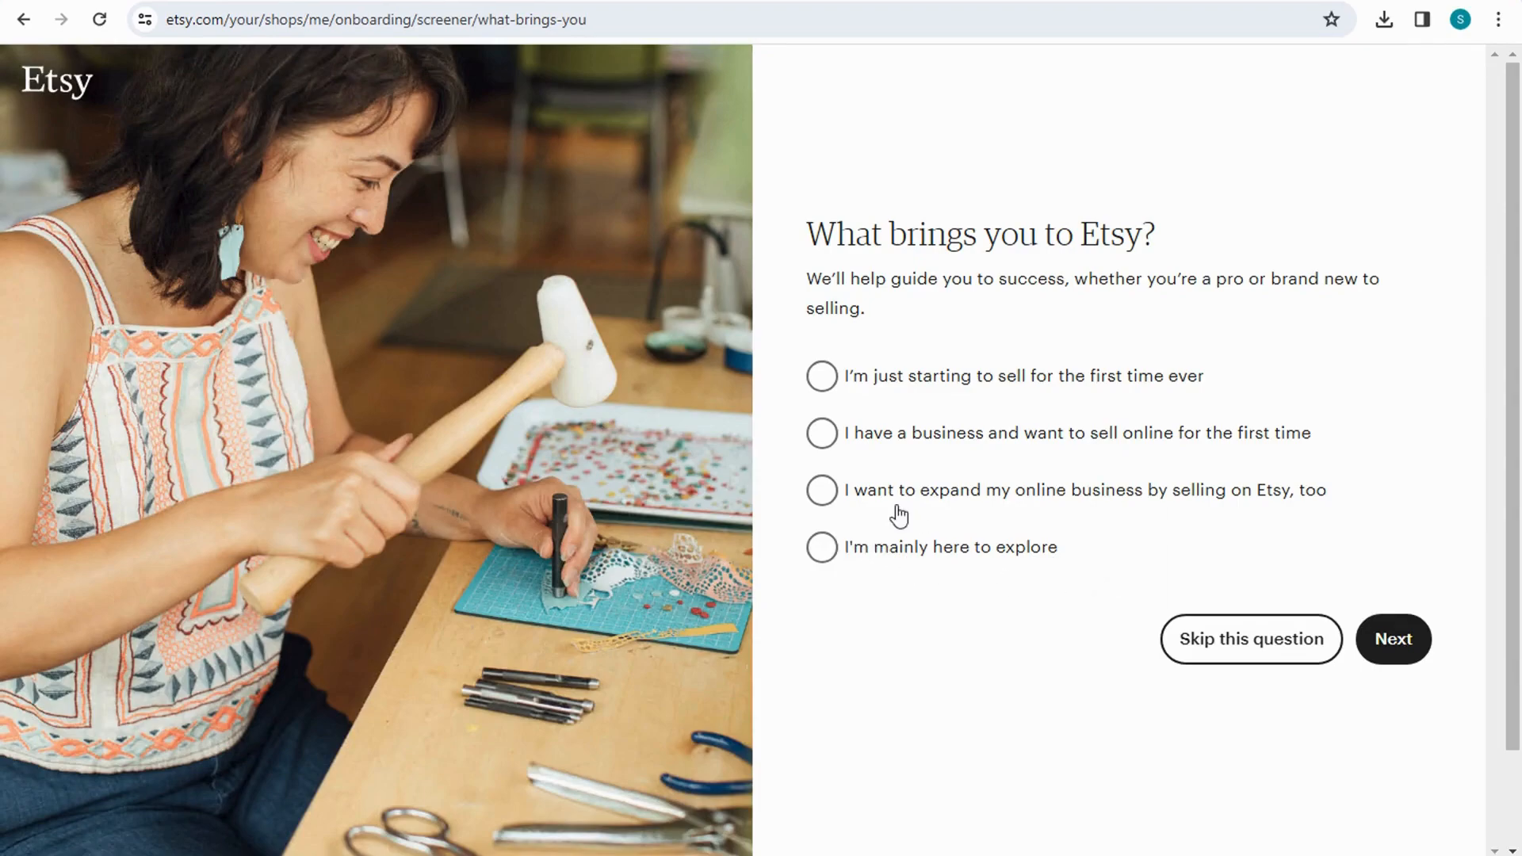
- Answer 'expand my online business' and pick Selling online as the help topic
{"action": "left_click", "coordinate": [827, 507]}
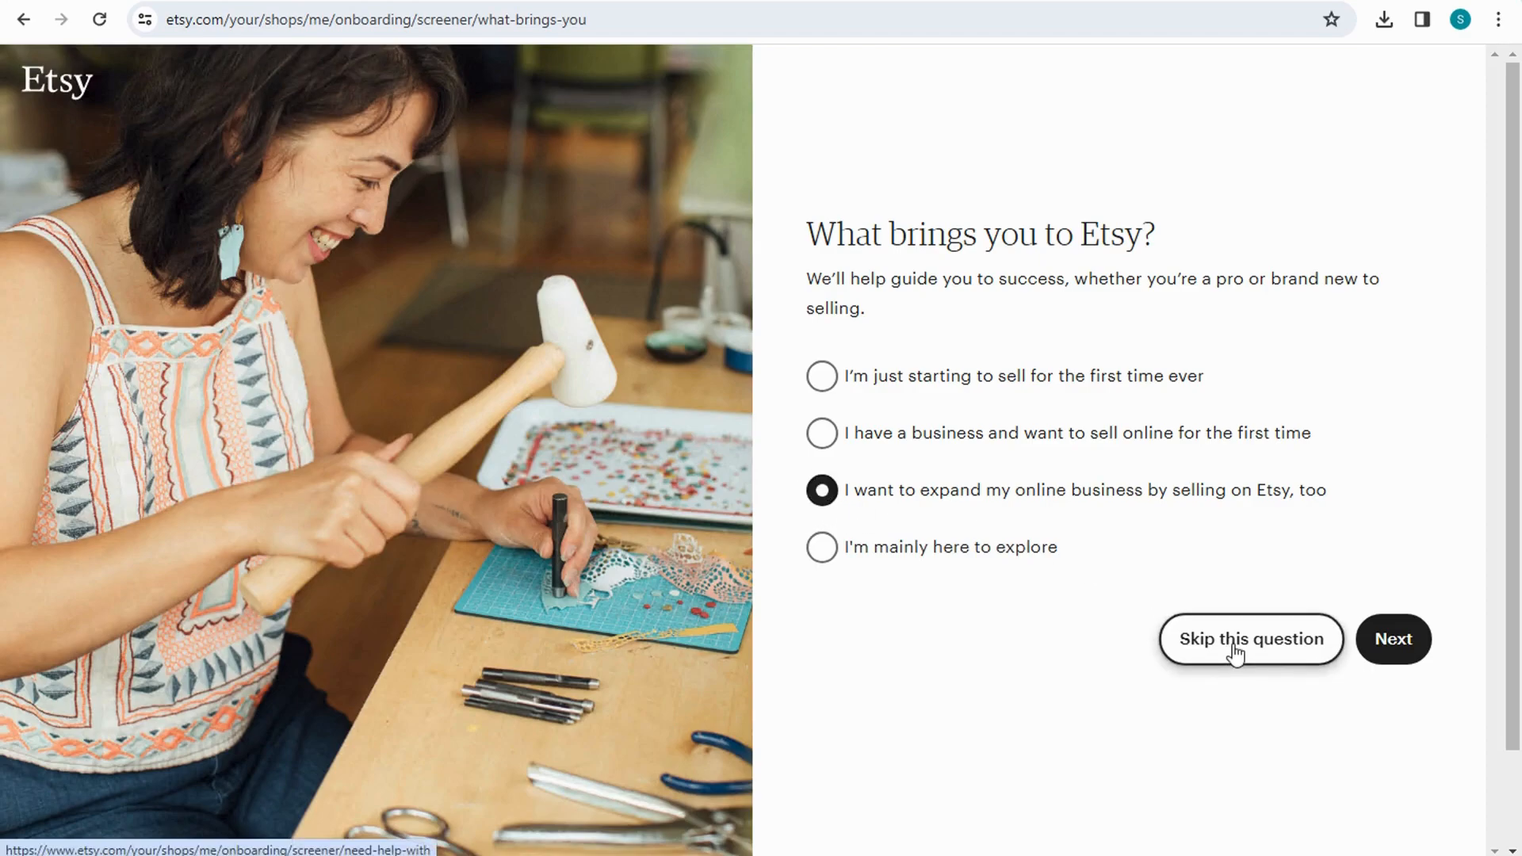
{"action": "left_click", "coordinate": [1415, 644]}
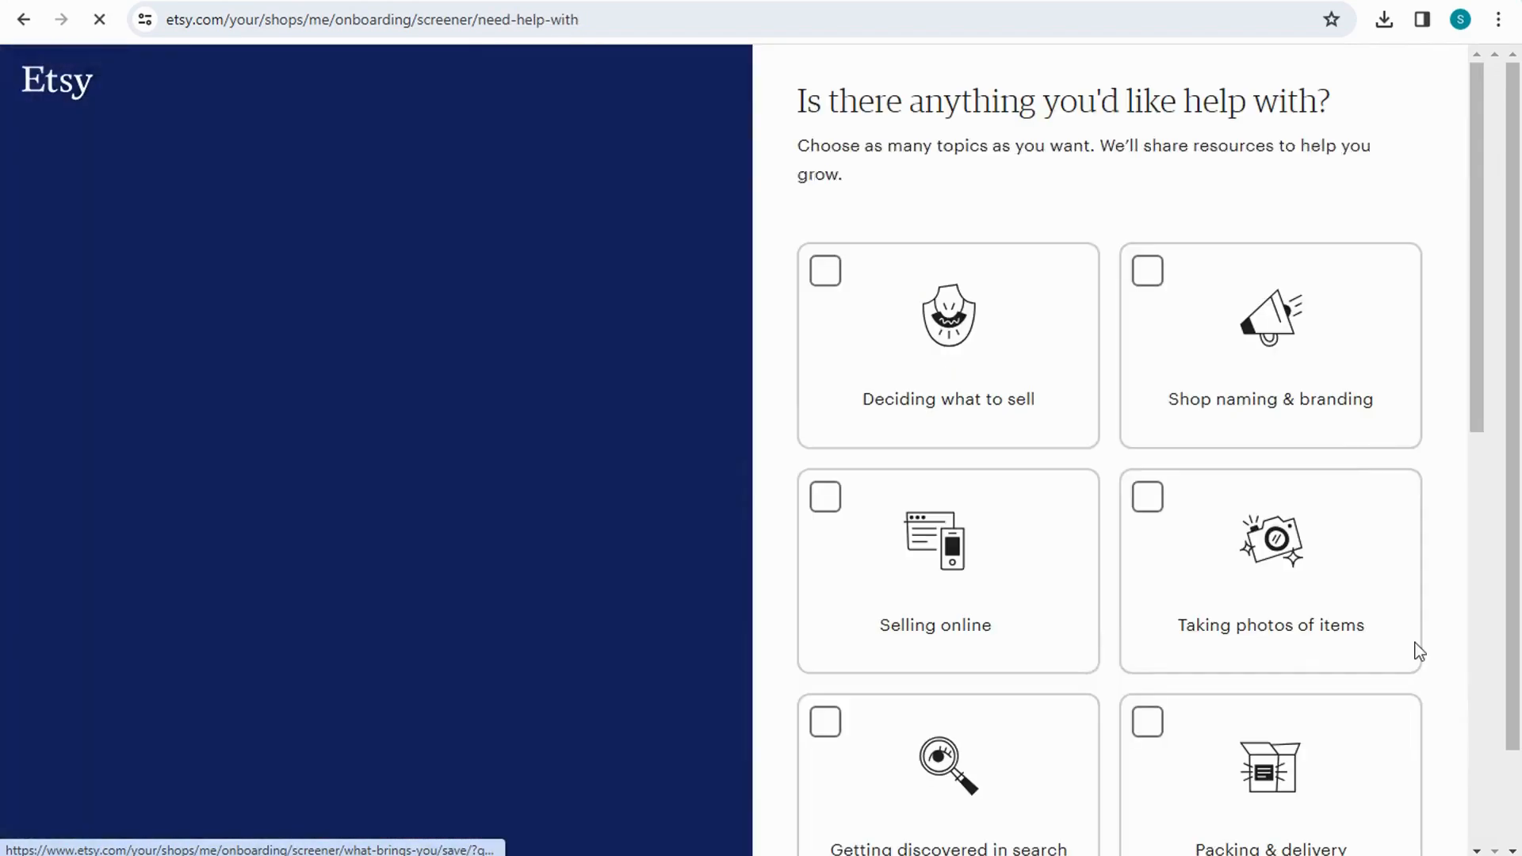
{"action": "scroll", "coordinate": [1206, 636], "scroll_direction": "down", "scroll_amount": 1}
{"action": "scroll", "coordinate": [1207, 637], "scroll_direction": "up", "scroll_amount": 1}
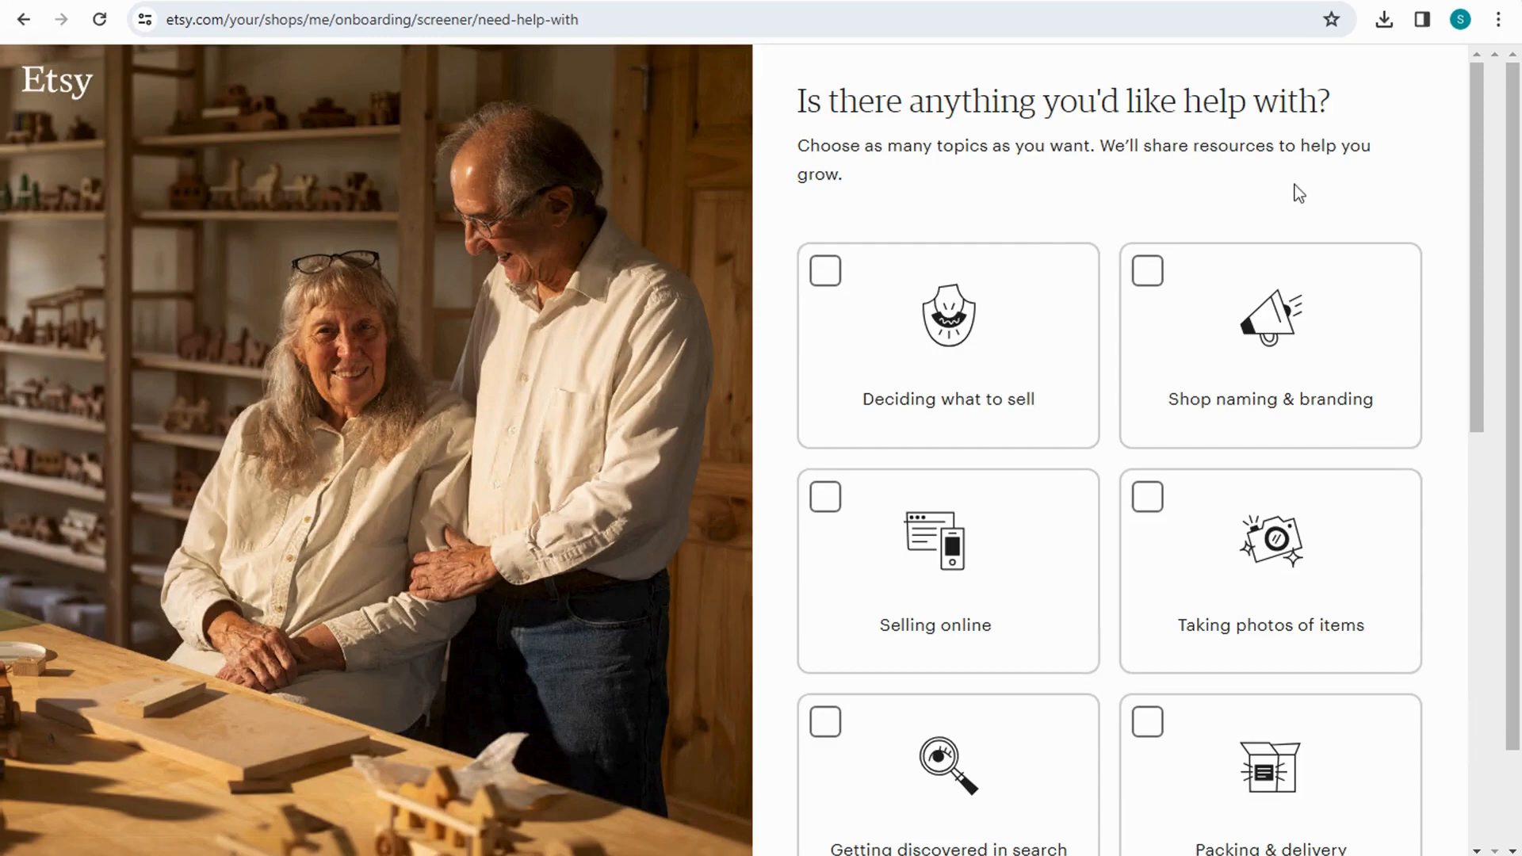
{"action": "scroll", "coordinate": [1149, 491], "scroll_direction": "down", "scroll_amount": 2}
{"action": "scroll", "coordinate": [1154, 493], "scroll_direction": "down", "scroll_amount": 2}
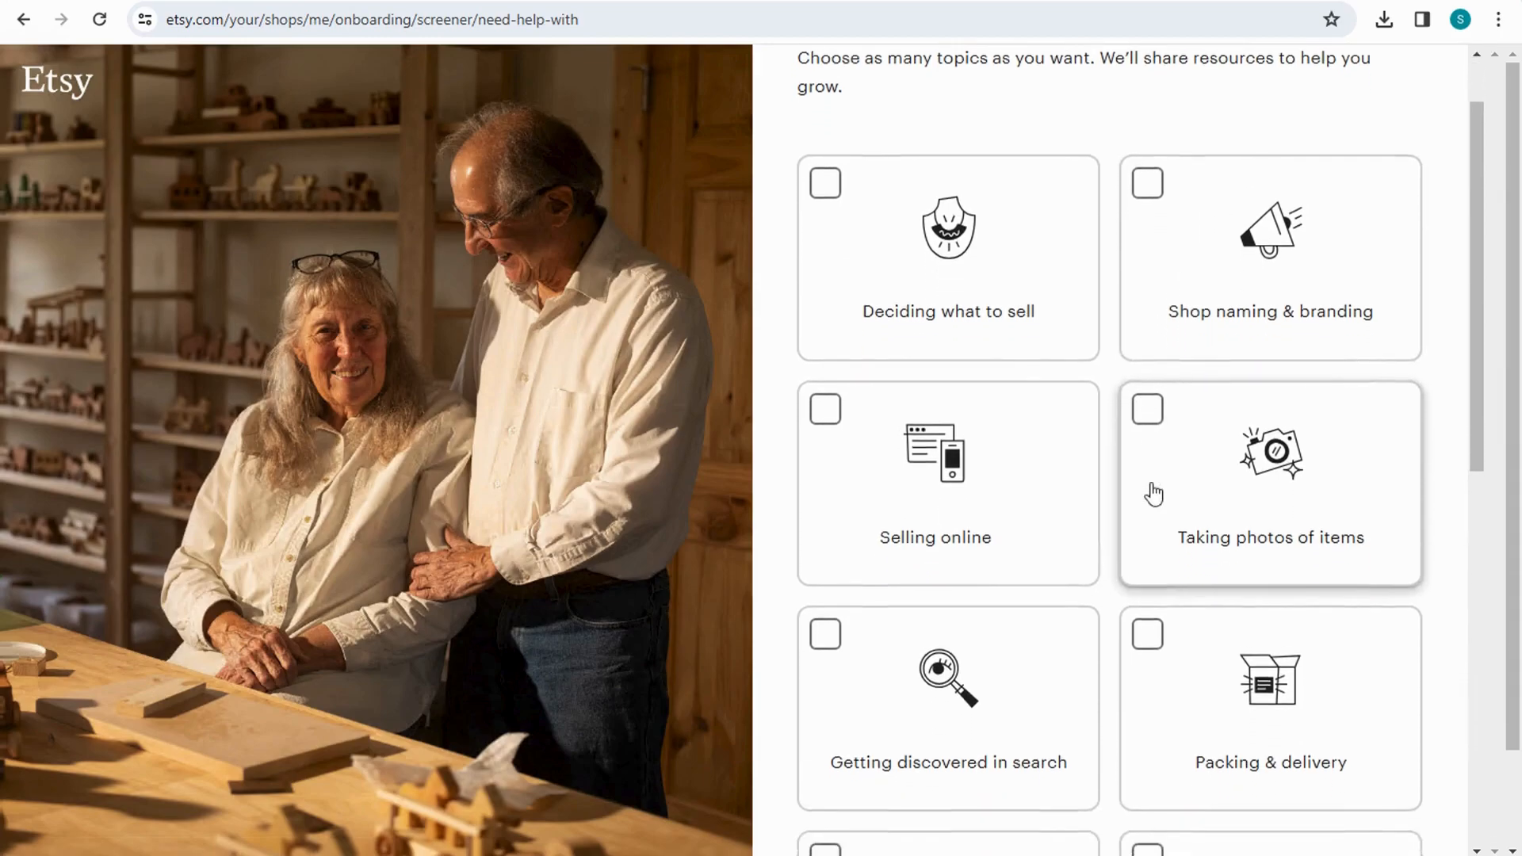
{"action": "left_click", "coordinate": [1015, 489]}
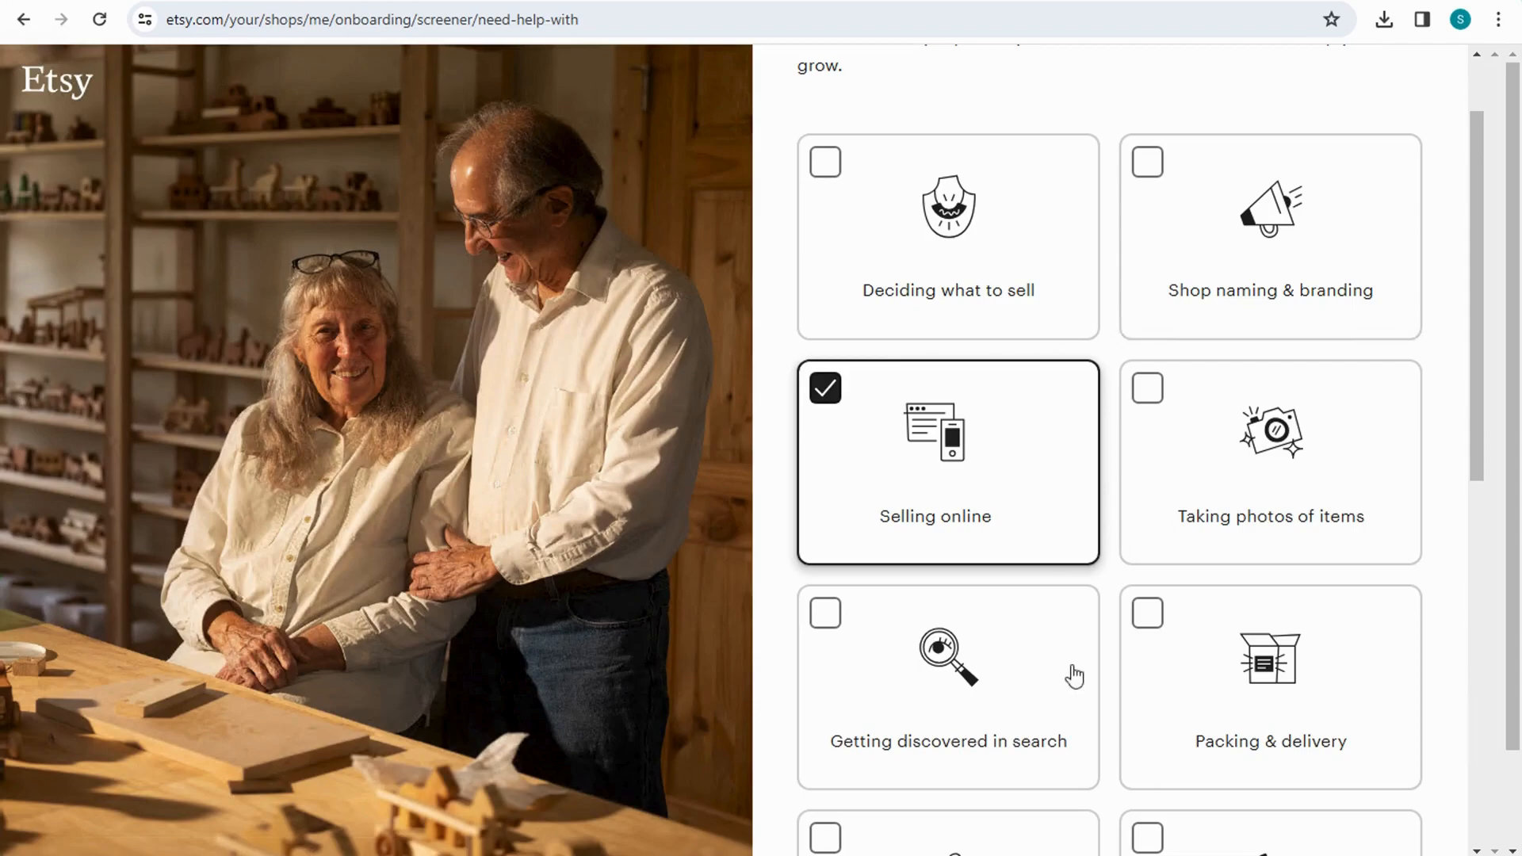
{"action": "scroll", "coordinate": [1072, 671], "scroll_direction": "down", "scroll_amount": 10}
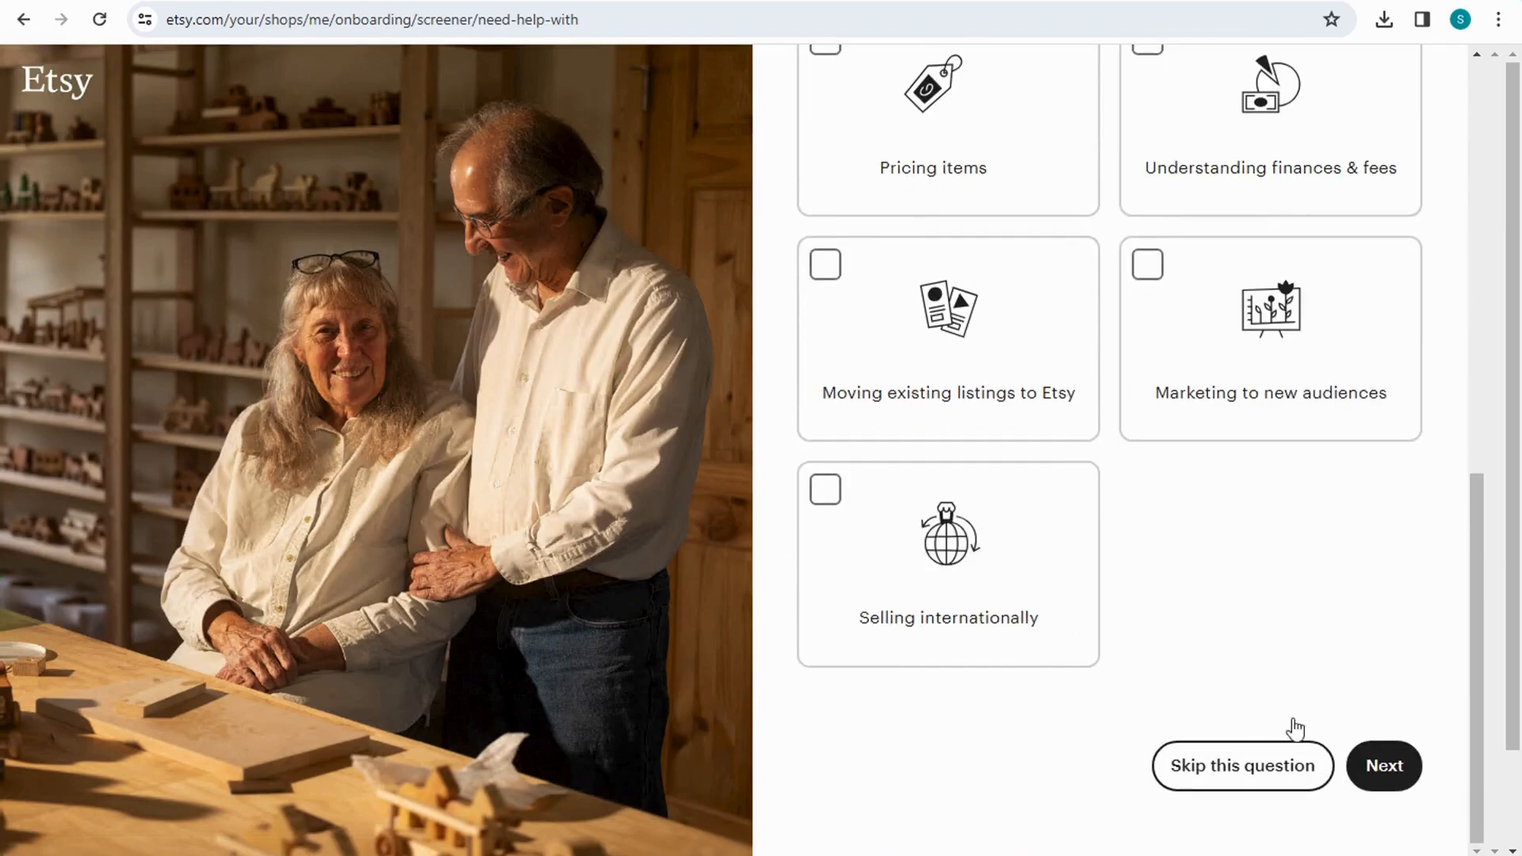
{"action": "left_click", "coordinate": [1391, 781]}
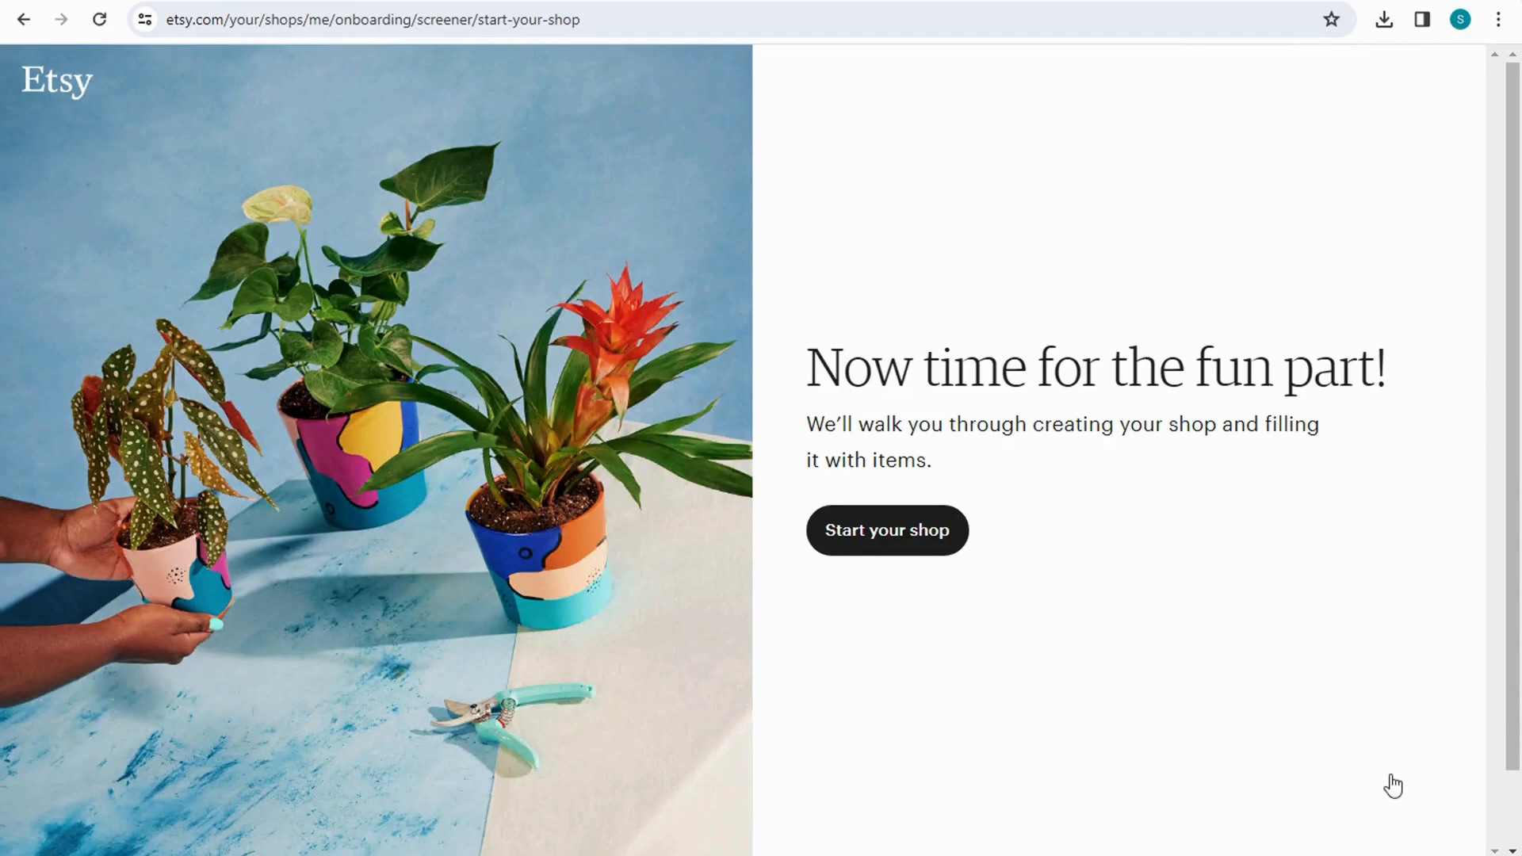
- Choose Start your shop to reach the Shop preferences step
{"action": "left_click", "coordinate": [875, 551]}
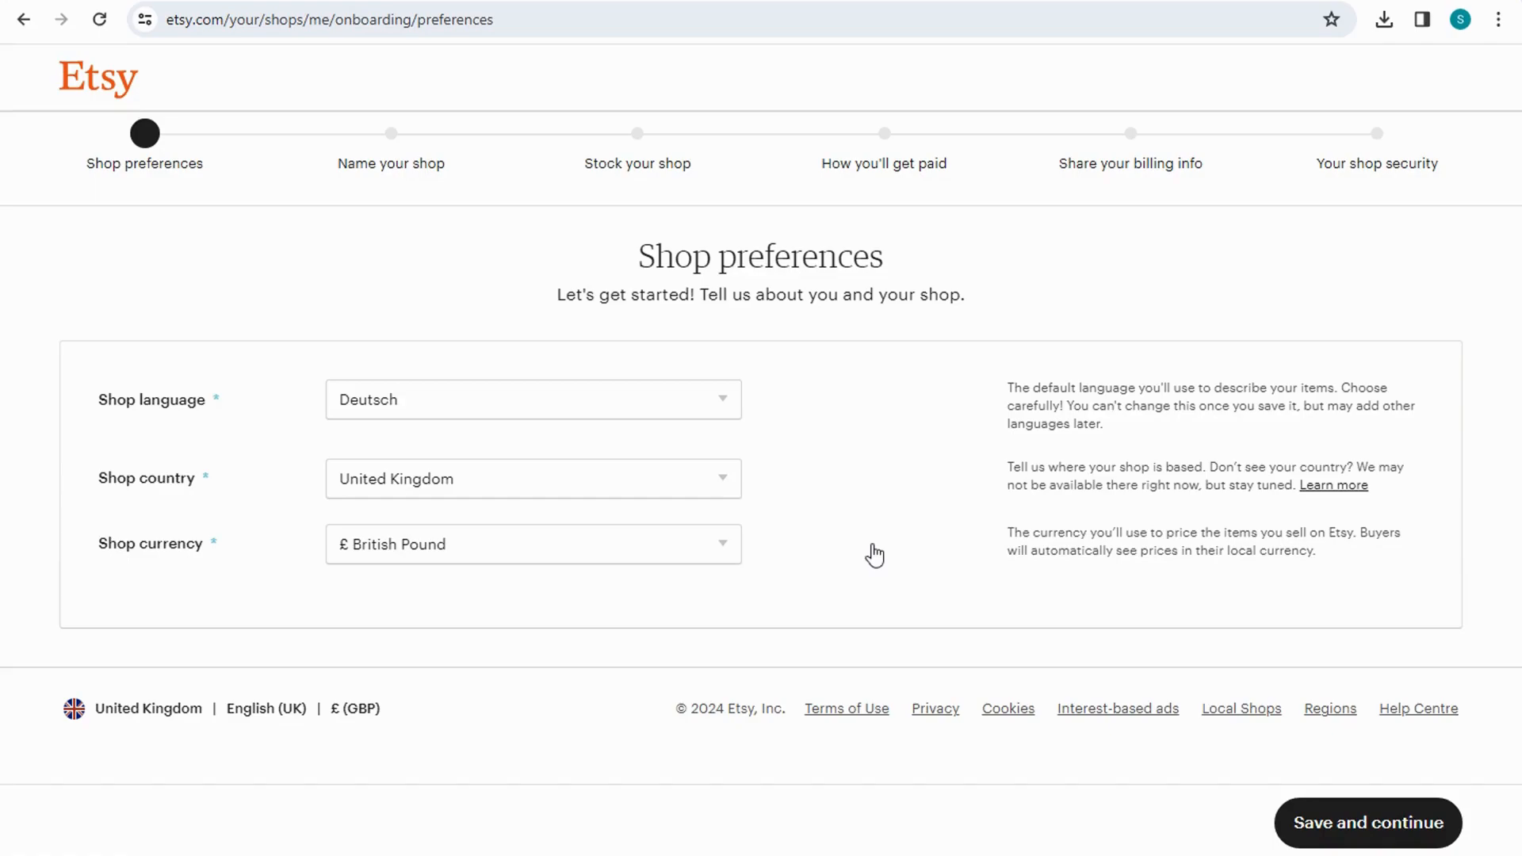
- Set shop language to English and country to United States, then save preferences
{"action": "left_click", "coordinate": [640, 398]}
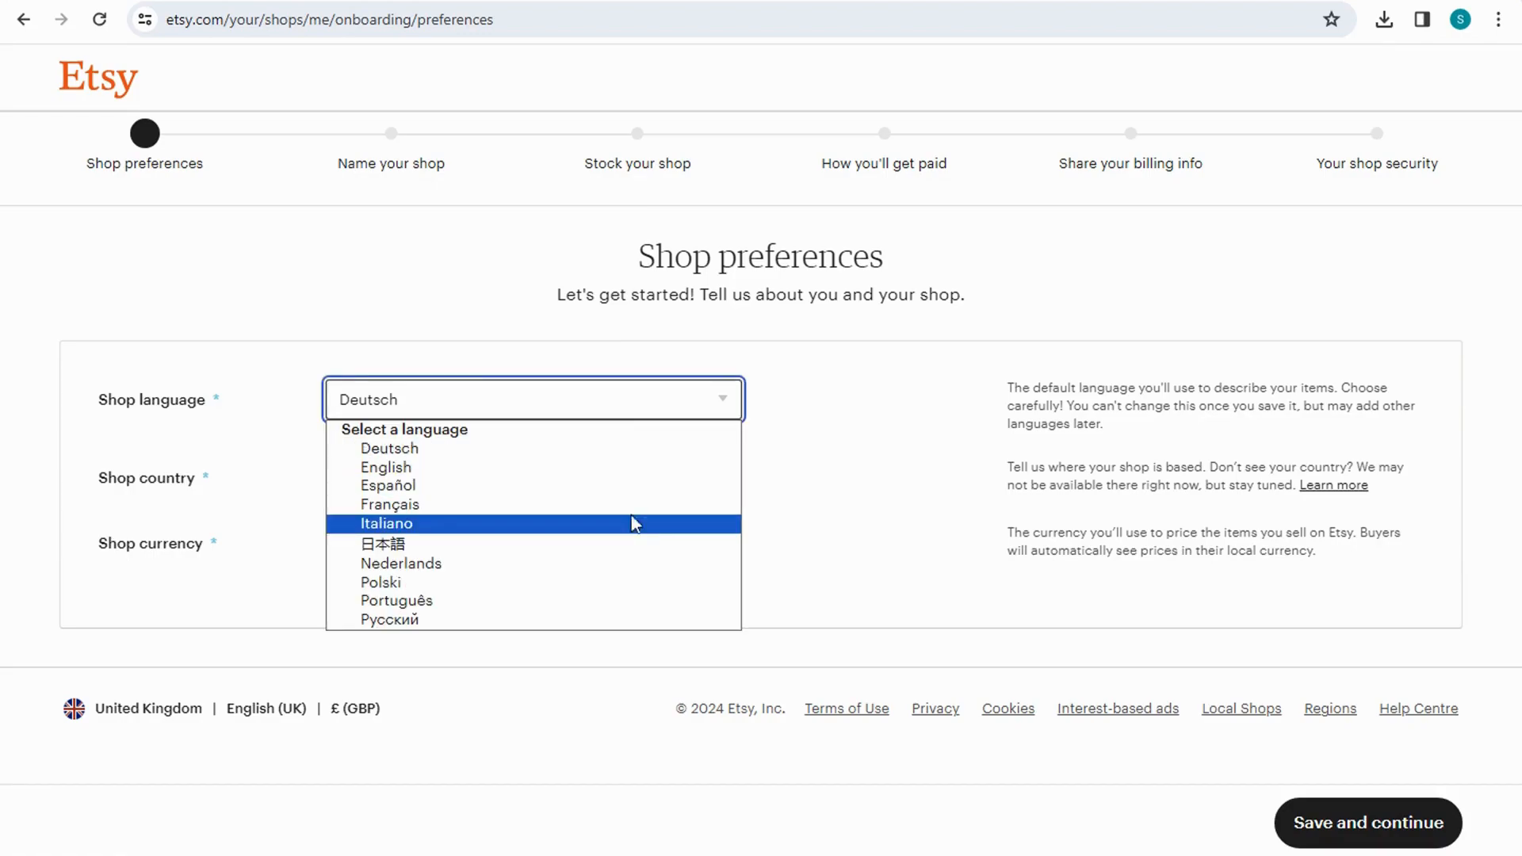
{"action": "left_click", "coordinate": [629, 468]}
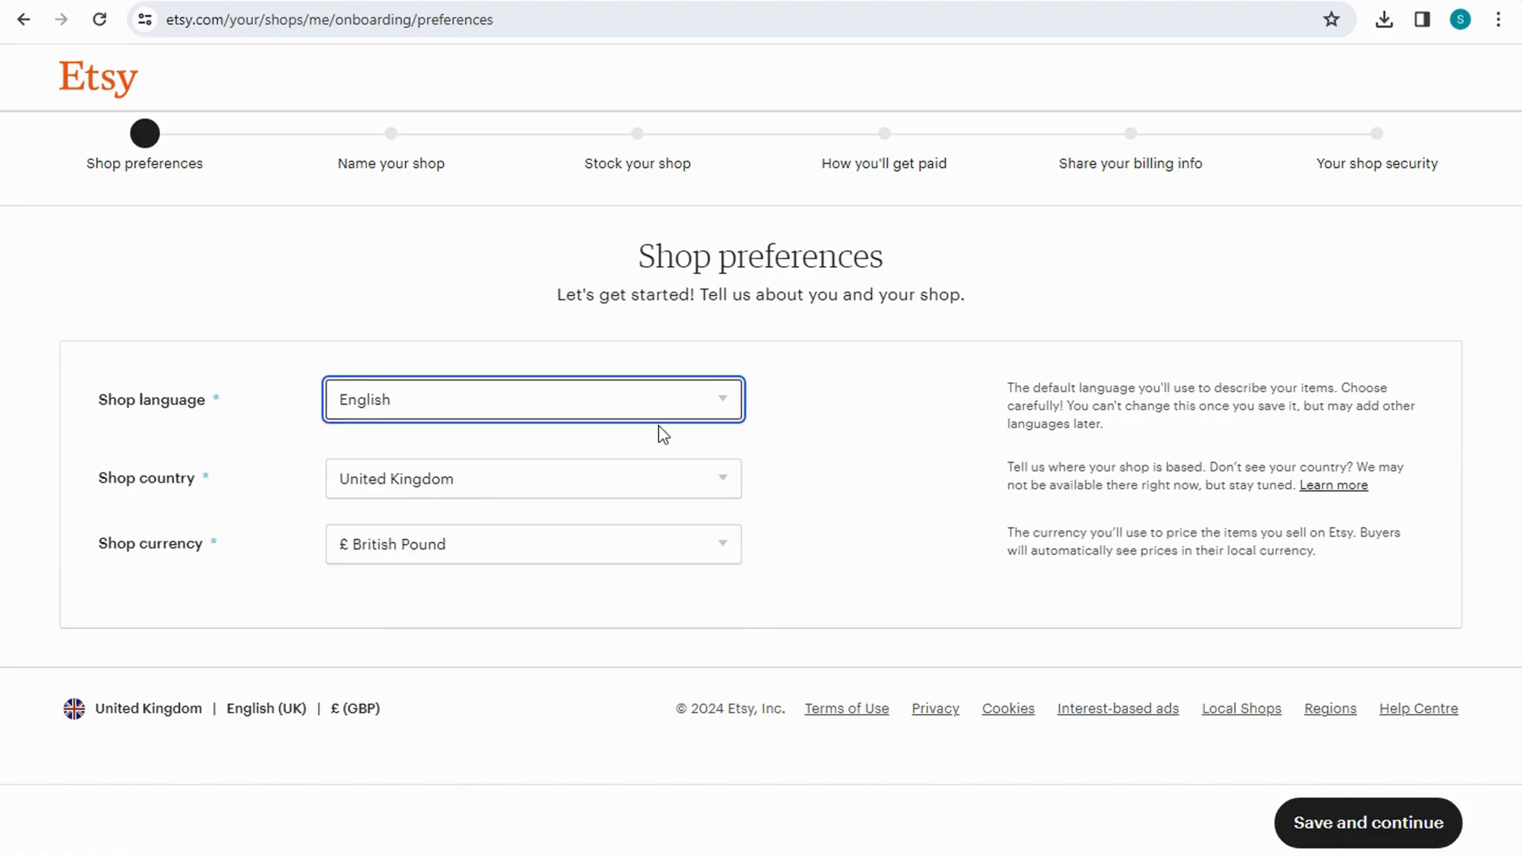
{"action": "left_click", "coordinate": [682, 496]}
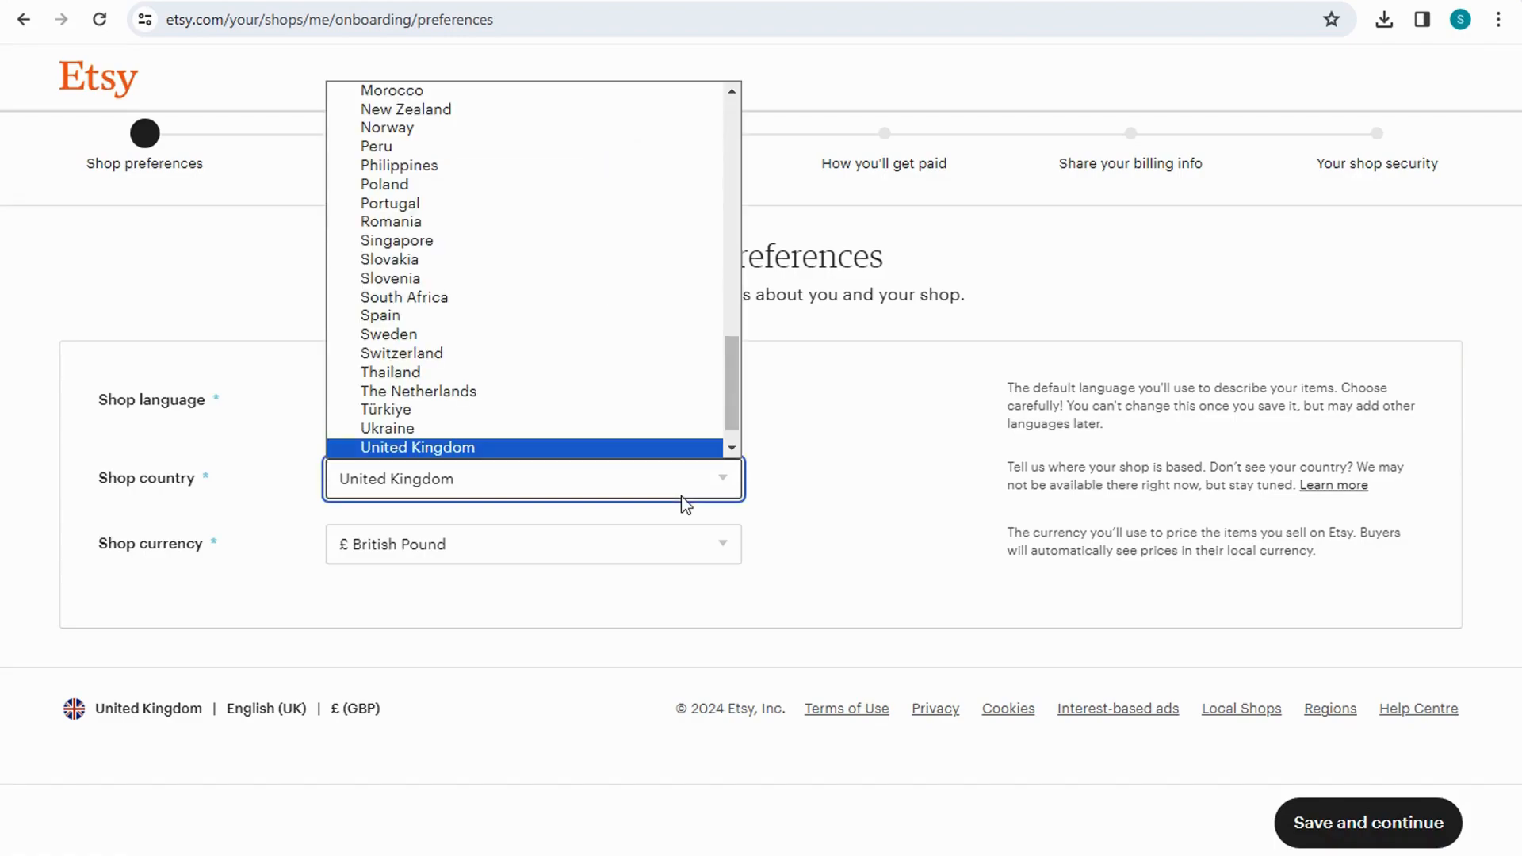
{"action": "key", "text": "Down"}
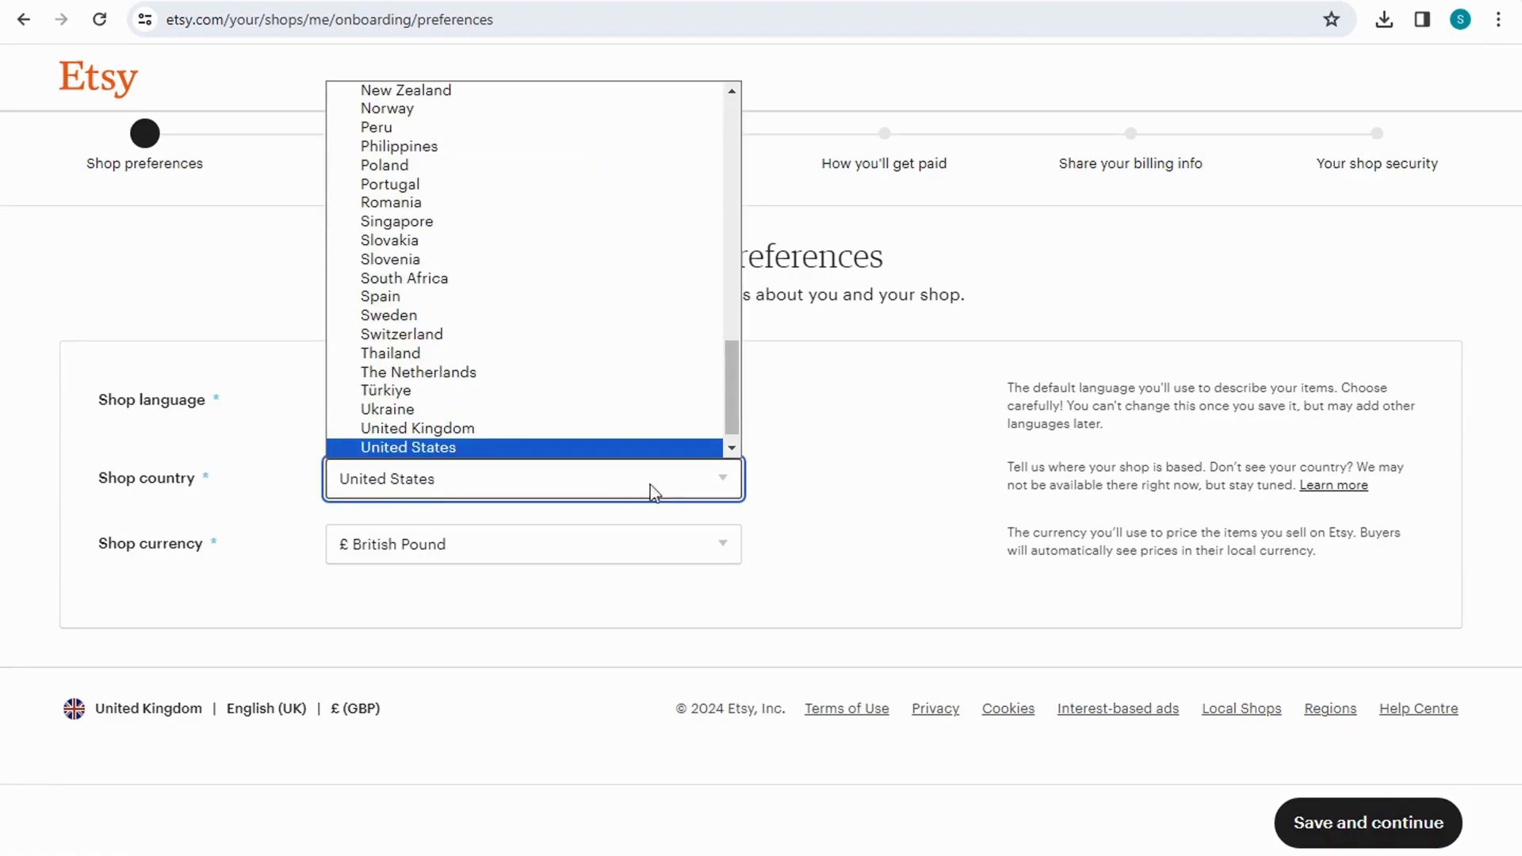
{"action": "key", "text": "Down"}
{"action": "key", "text": "Return"}
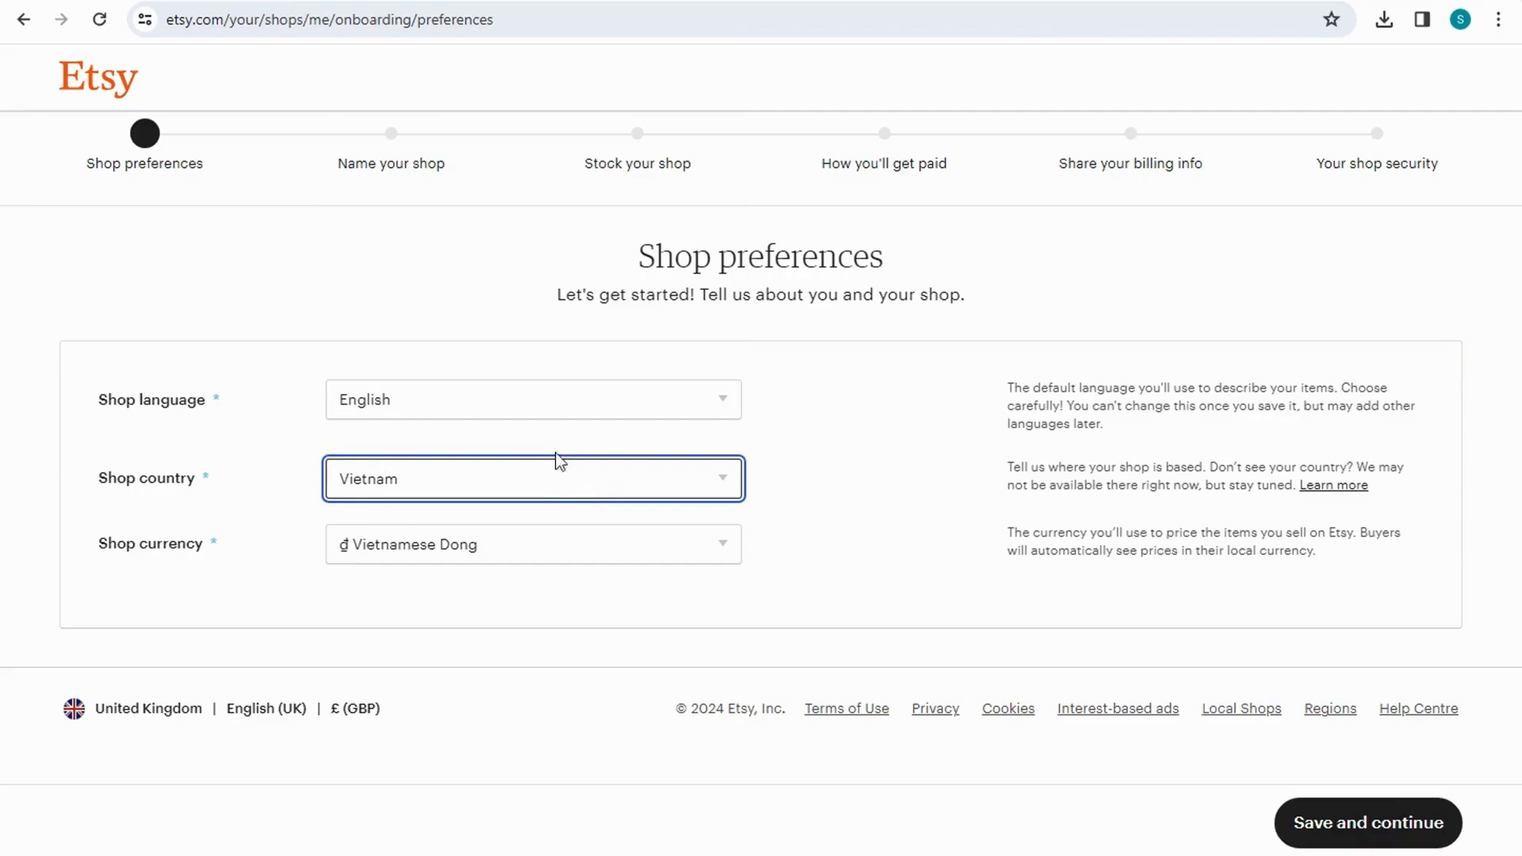
{"action": "left_click", "coordinate": [545, 493]}
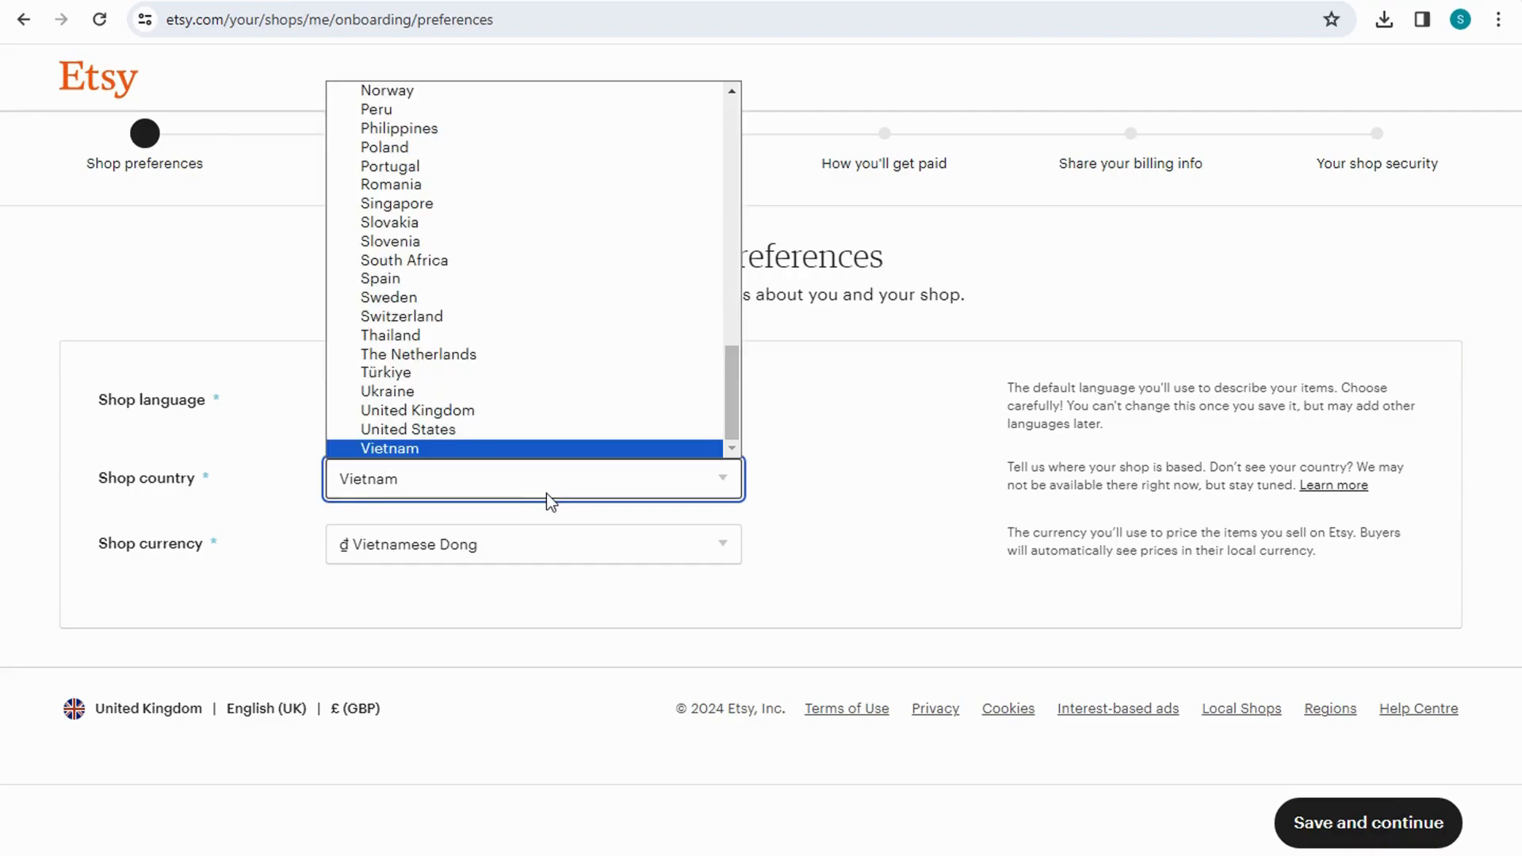
{"action": "left_click", "coordinate": [519, 430]}
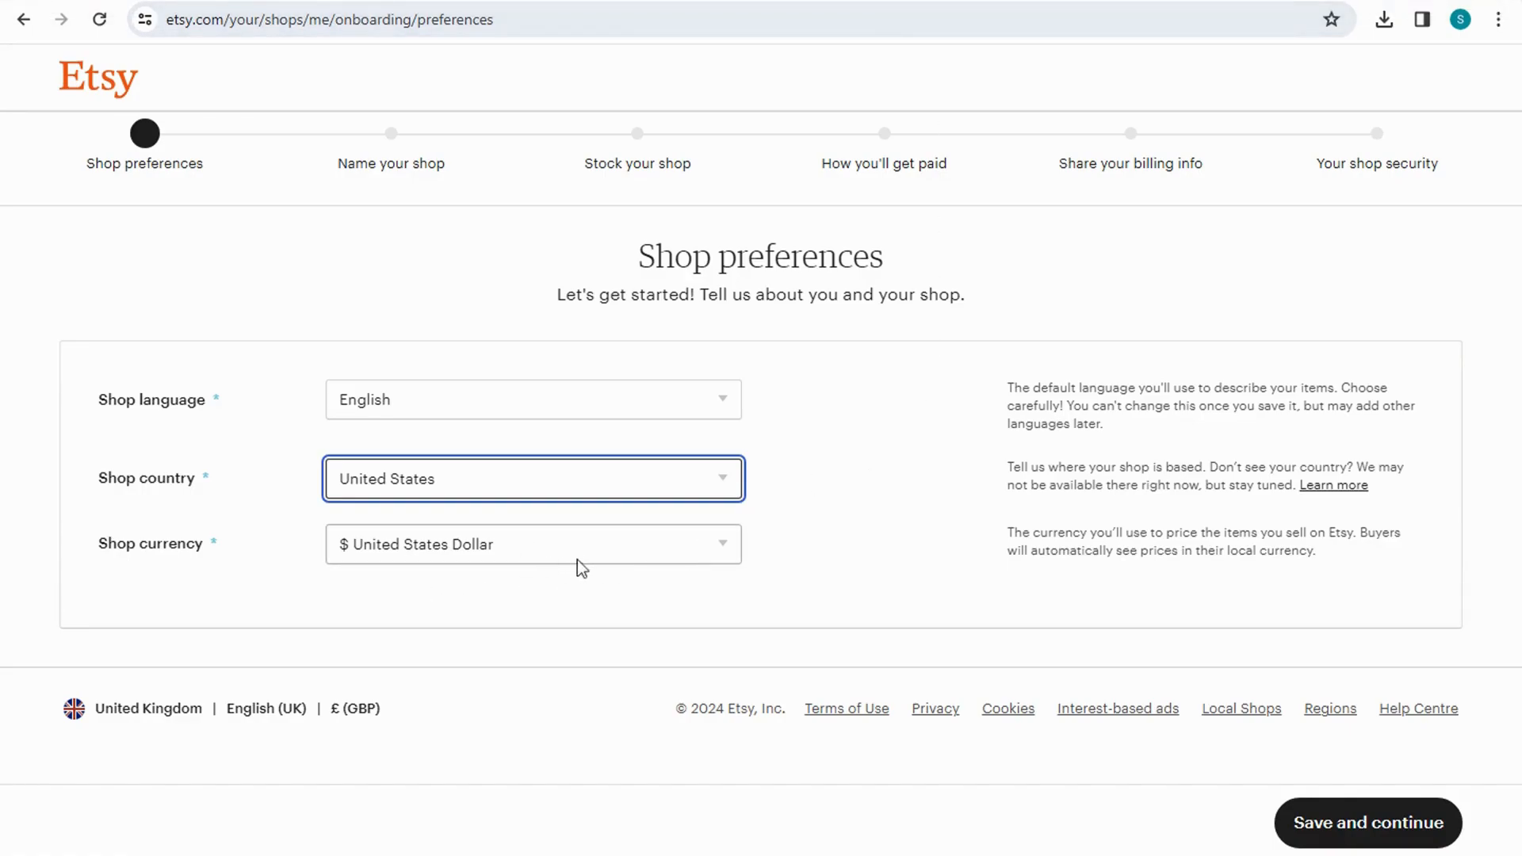
{"action": "left_click", "coordinate": [1348, 828]}
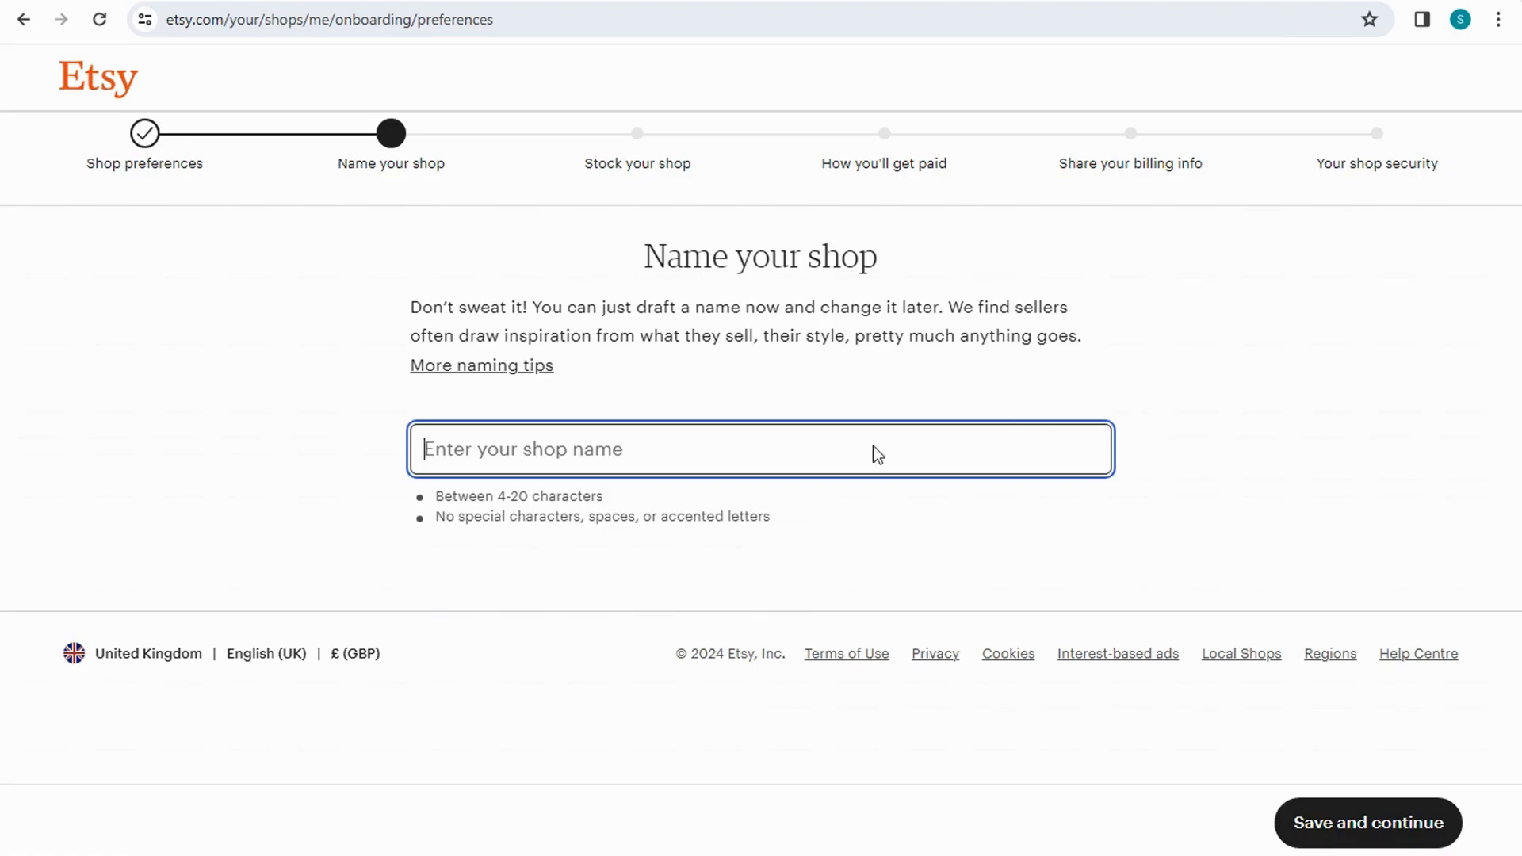
- Name the shop MyCreativesGoods and save it once shown as available
{"action": "type", "text": "MyCreativesGoods"}
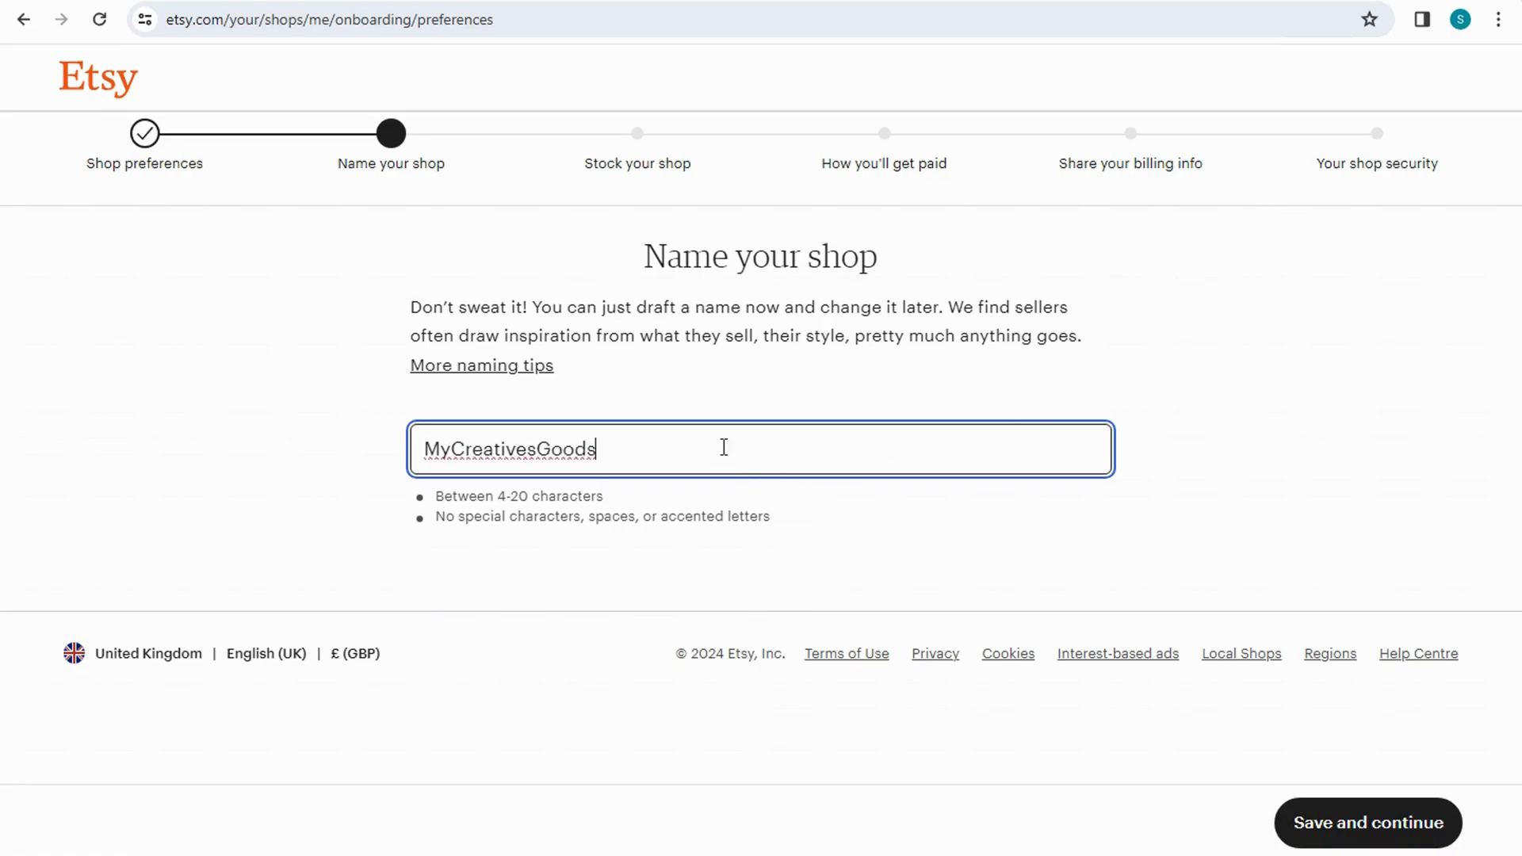
{"action": "double_click", "coordinate": [596, 449]}
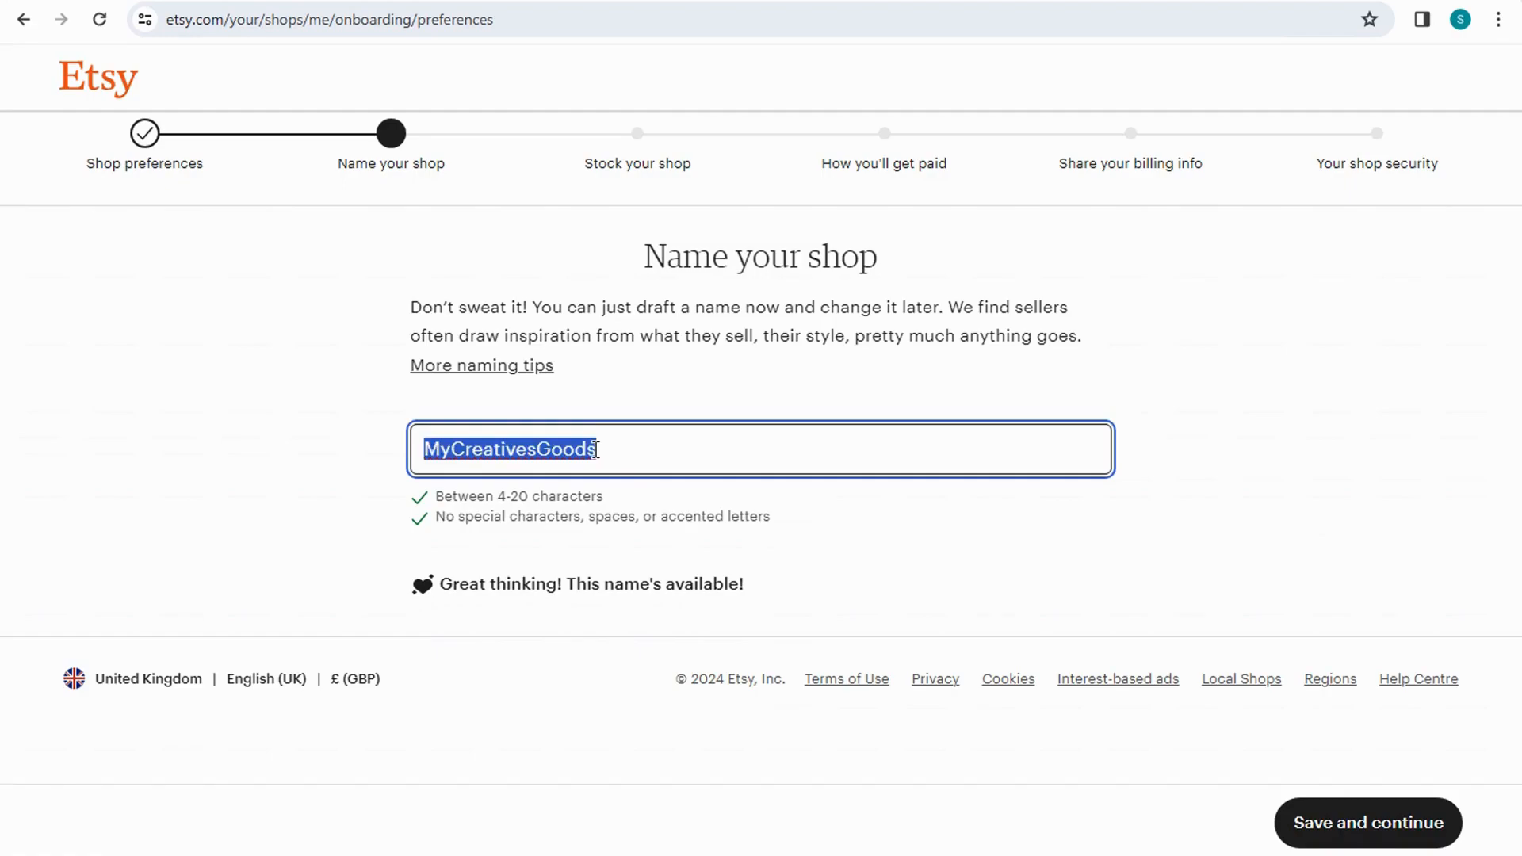
{"action": "left_click", "coordinate": [1144, 565]}
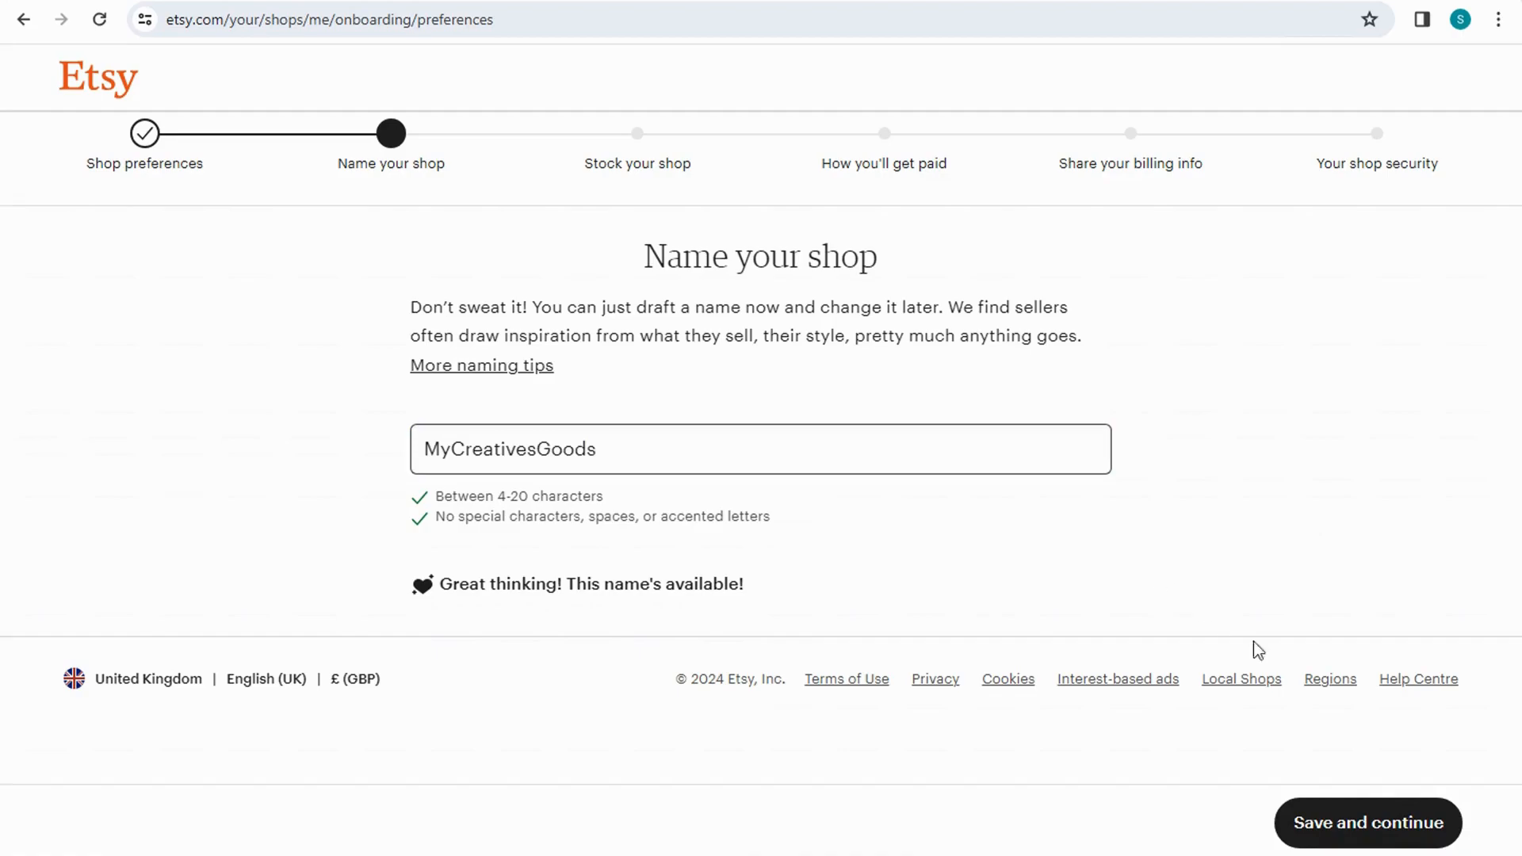
{"action": "left_click", "coordinate": [1386, 825]}
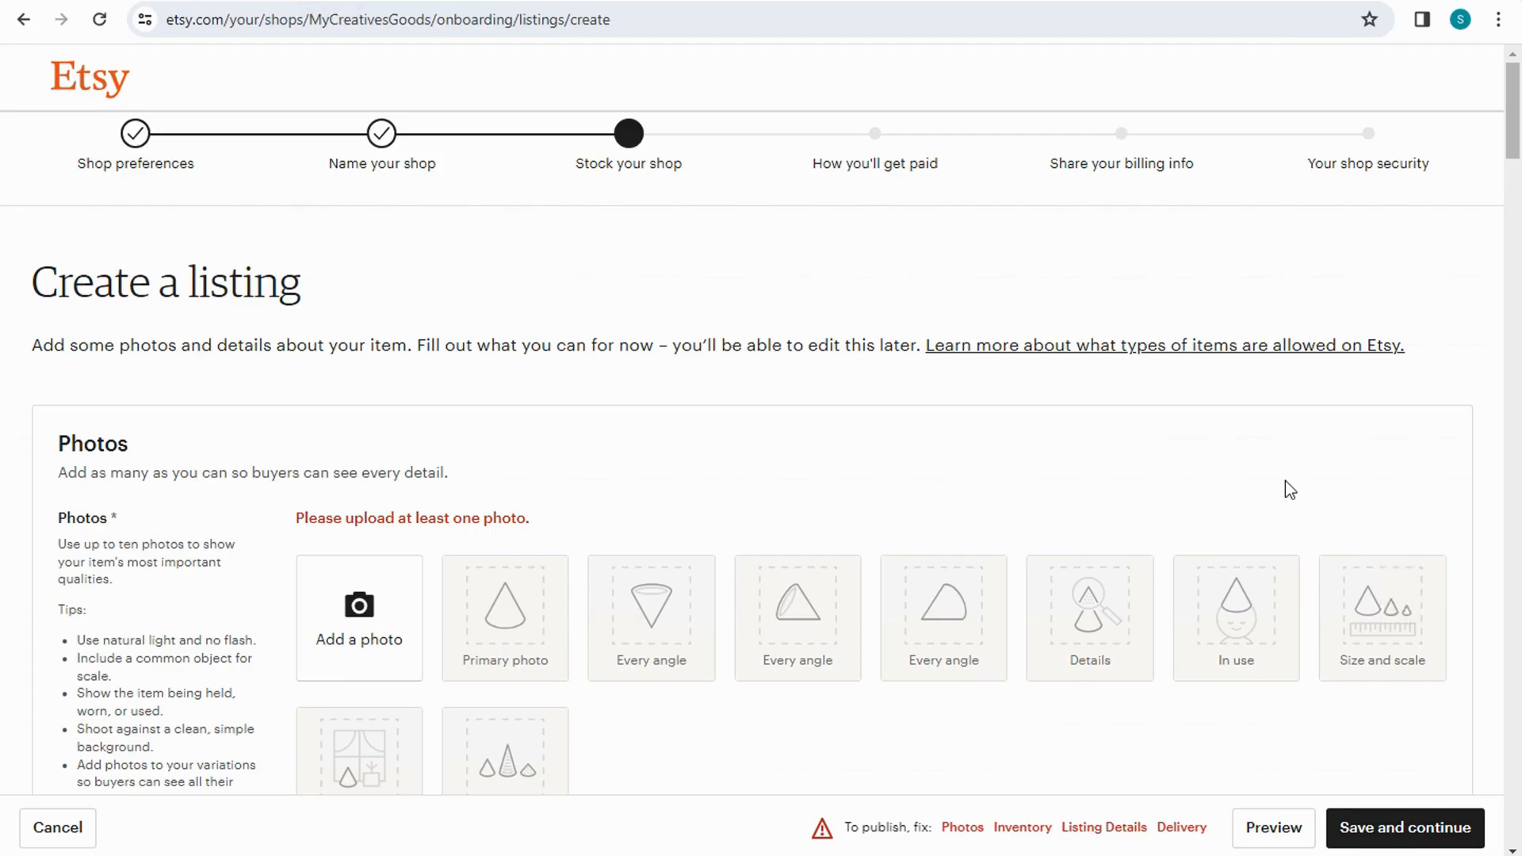
- Scroll the empty Create a listing form past Photos and Video to Listing Details
{"action": "scroll", "coordinate": [1057, 497], "scroll_direction": "down", "scroll_amount": 2}
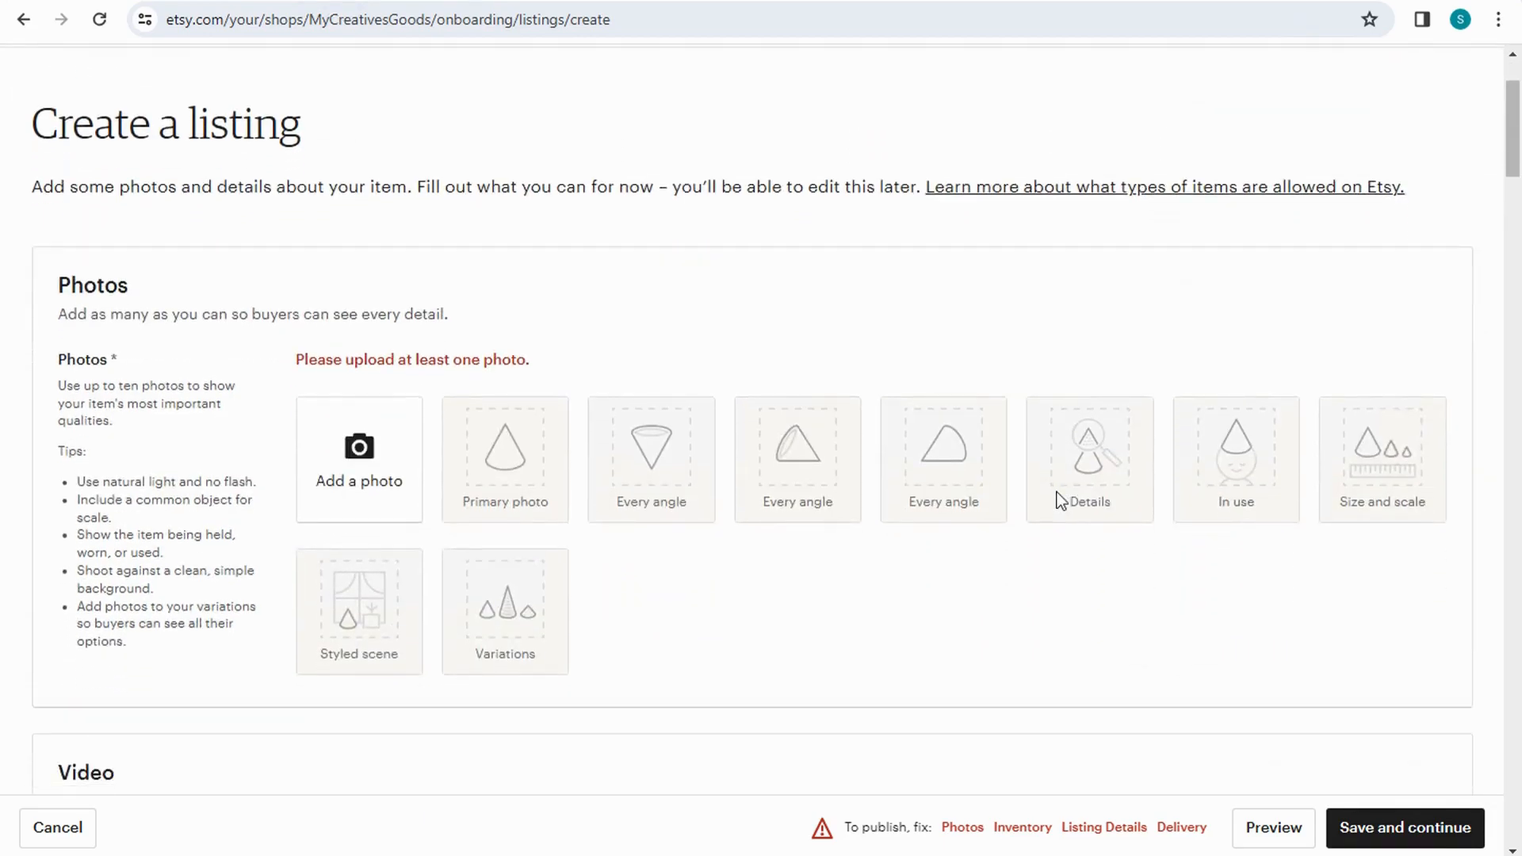
{"action": "scroll", "coordinate": [1057, 498], "scroll_direction": "down", "scroll_amount": 4}
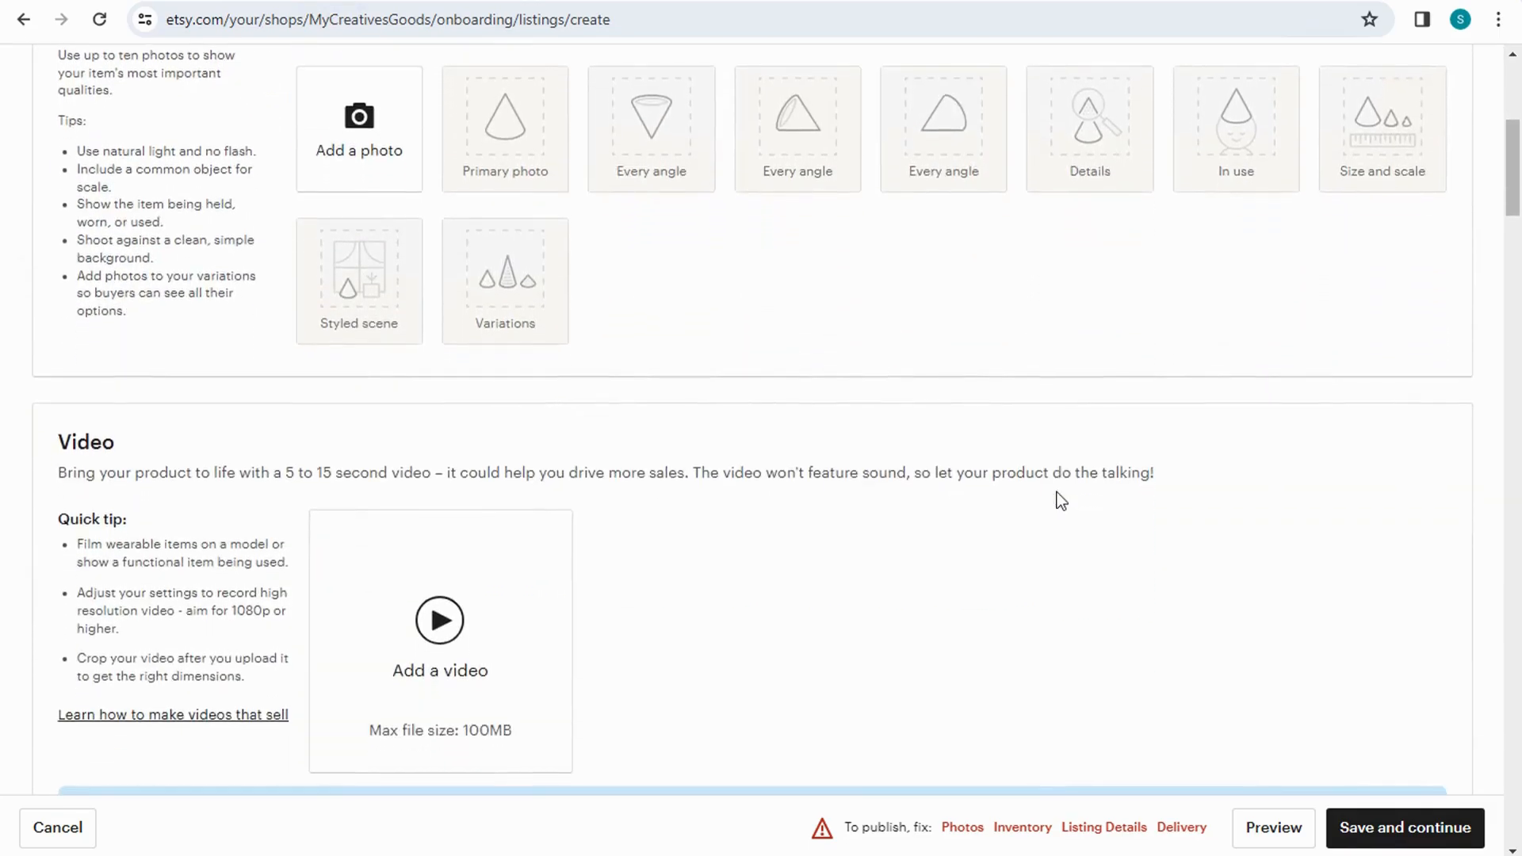
{"action": "scroll", "coordinate": [1061, 499], "scroll_direction": "down", "scroll_amount": 2}
{"action": "scroll", "coordinate": [1061, 500], "scroll_direction": "up", "scroll_amount": 5}
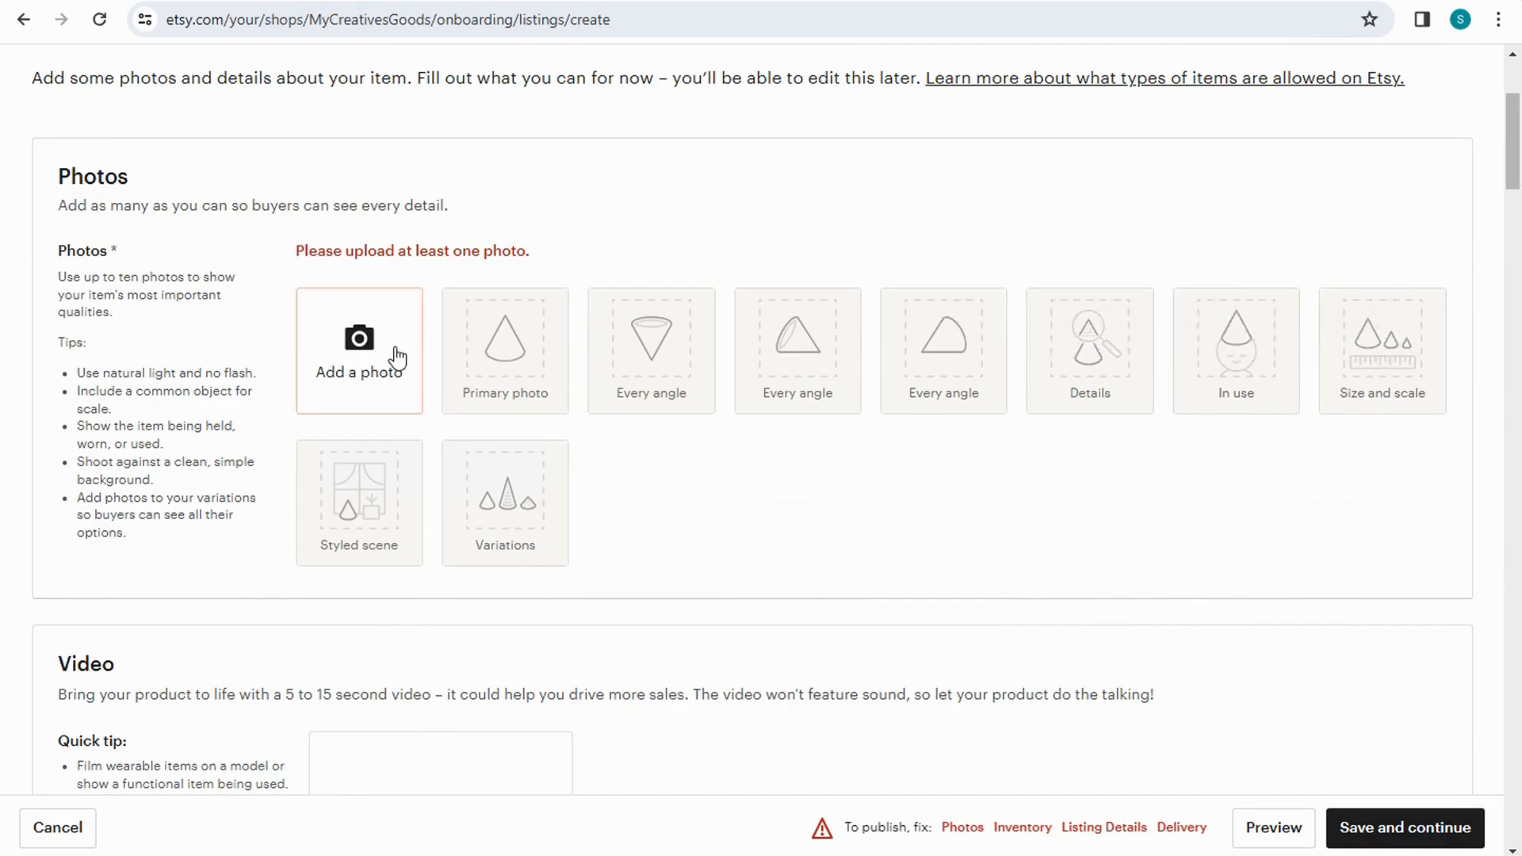
{"action": "scroll", "coordinate": [389, 448], "scroll_direction": "down", "scroll_amount": 2}
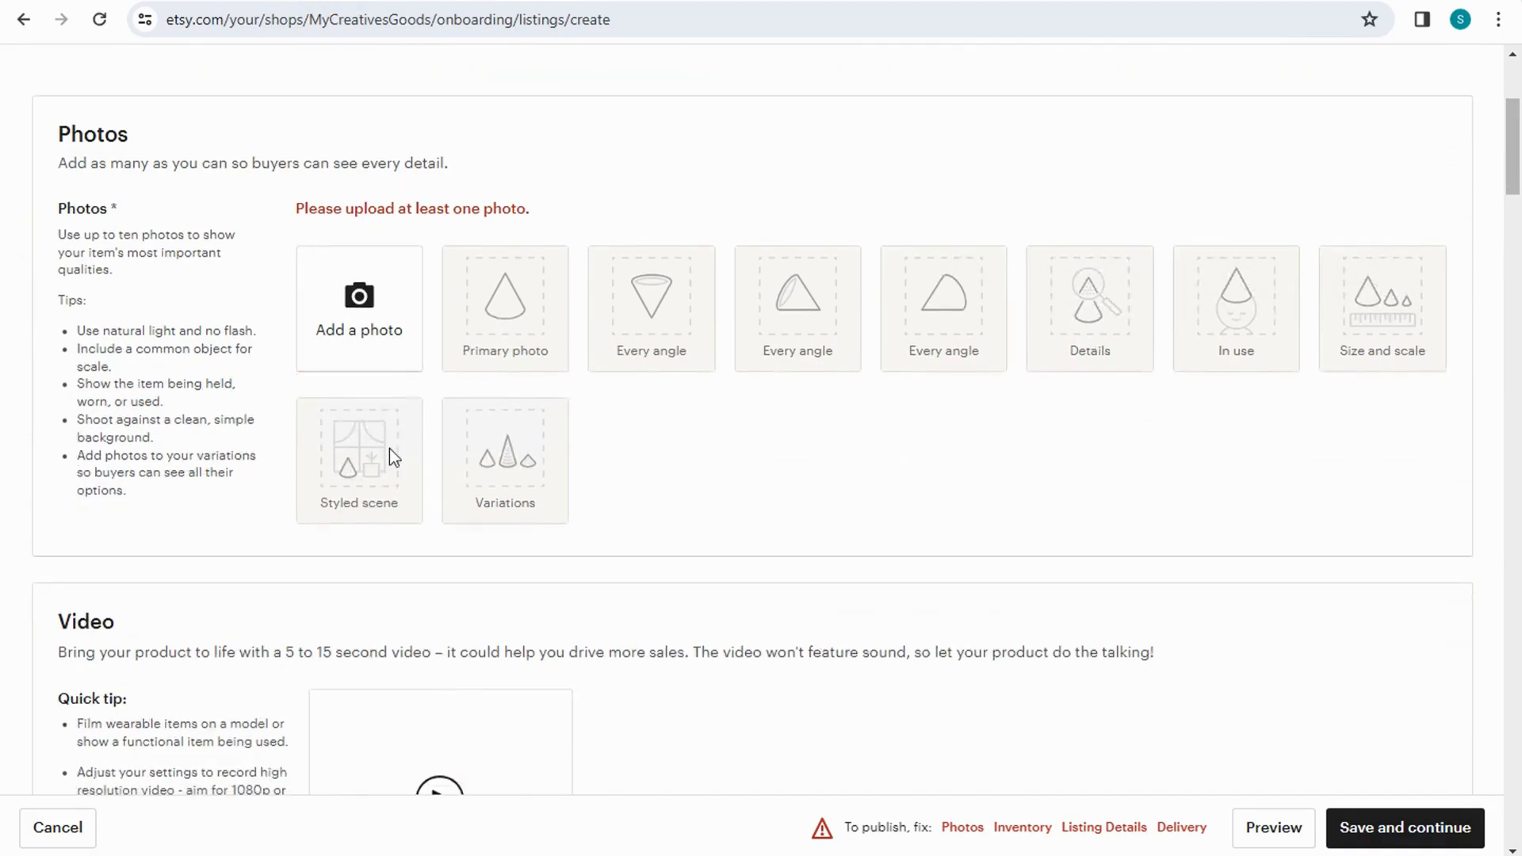
{"action": "scroll", "coordinate": [388, 449], "scroll_direction": "down", "scroll_amount": 3}
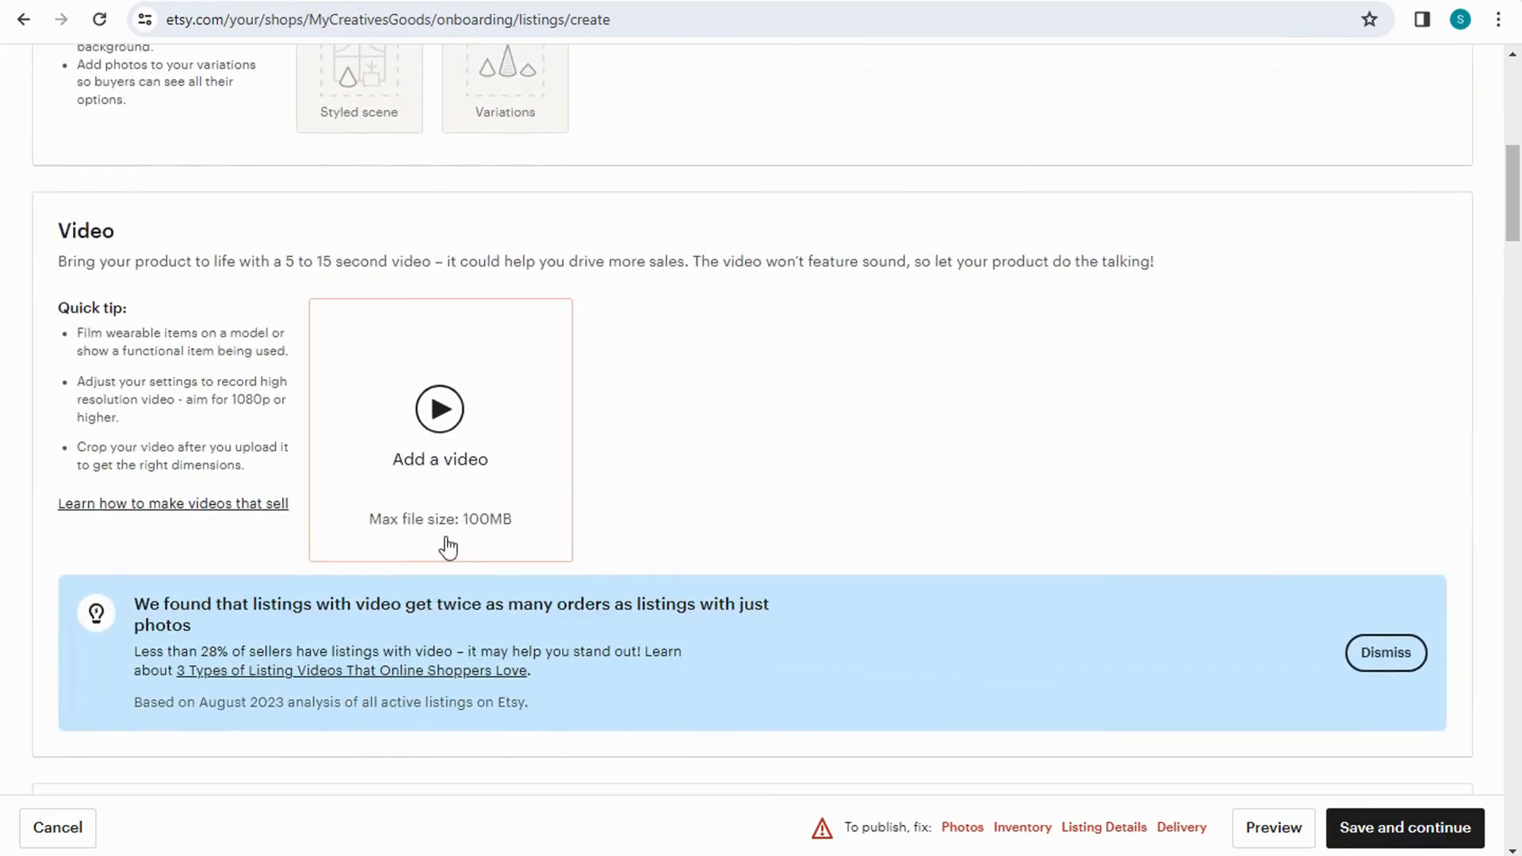
{"action": "scroll", "coordinate": [445, 544], "scroll_direction": "down", "scroll_amount": 2}
{"action": "scroll", "coordinate": [448, 547], "scroll_direction": "down", "scroll_amount": 4}
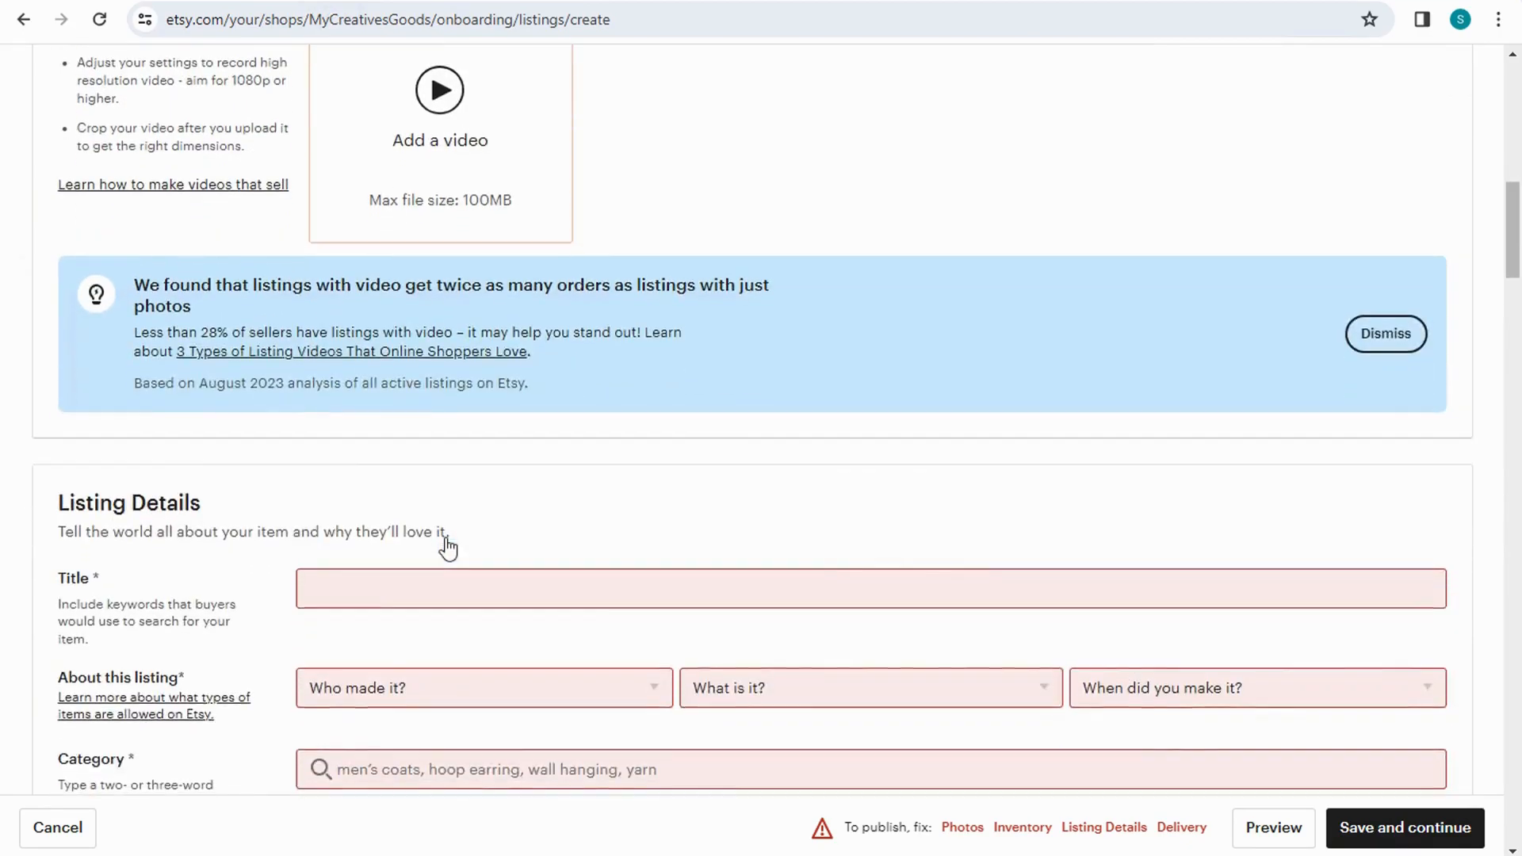
{"action": "scroll", "coordinate": [448, 547], "scroll_direction": "down", "scroll_amount": 1}
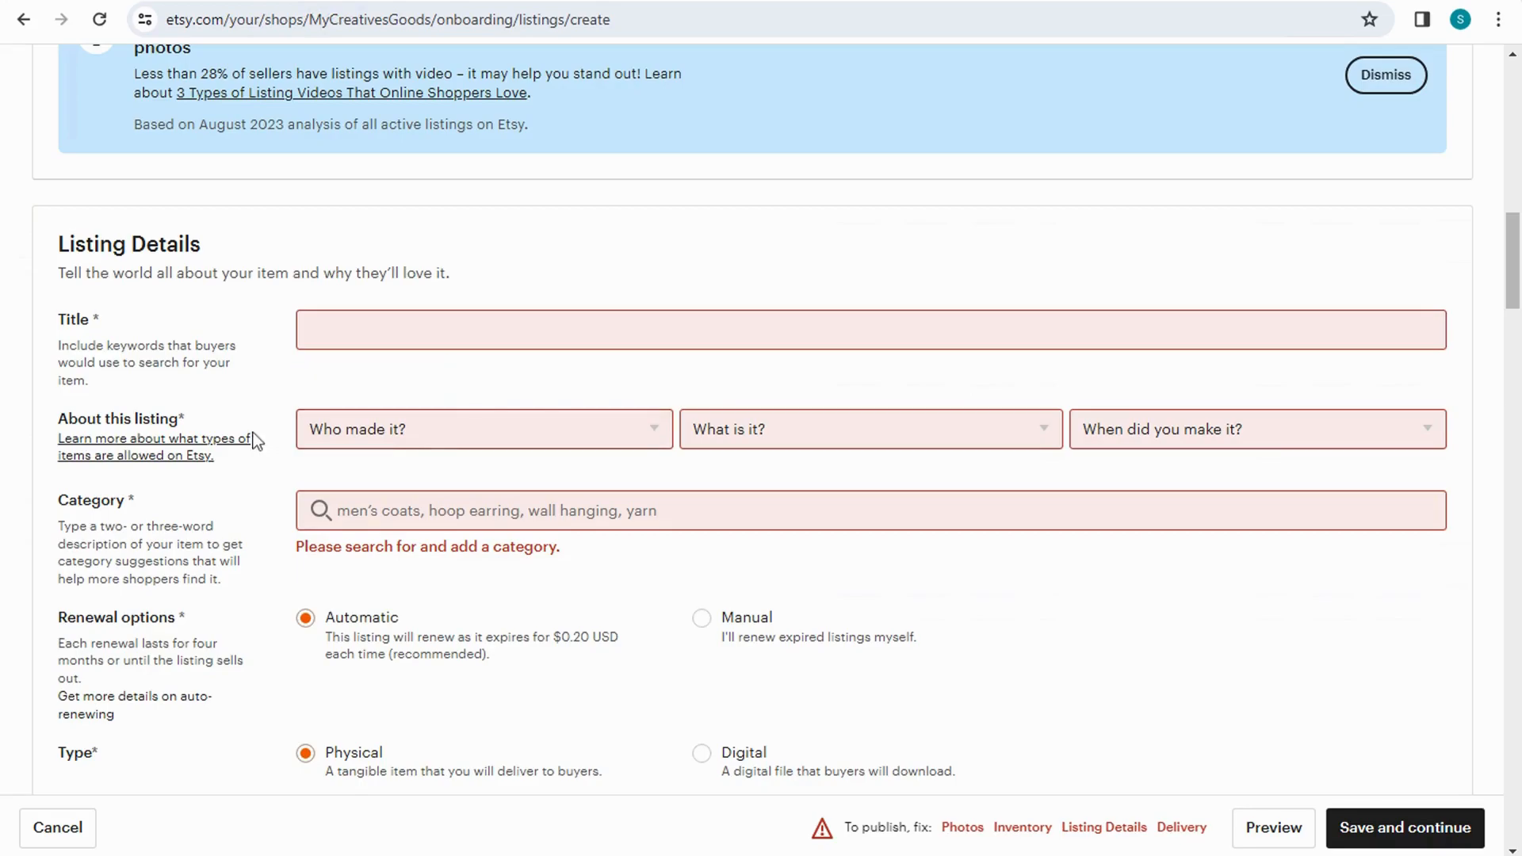
- Answer About this listing with I did, A finished product and 2020 - 2024
{"action": "left_click", "coordinate": [485, 438]}
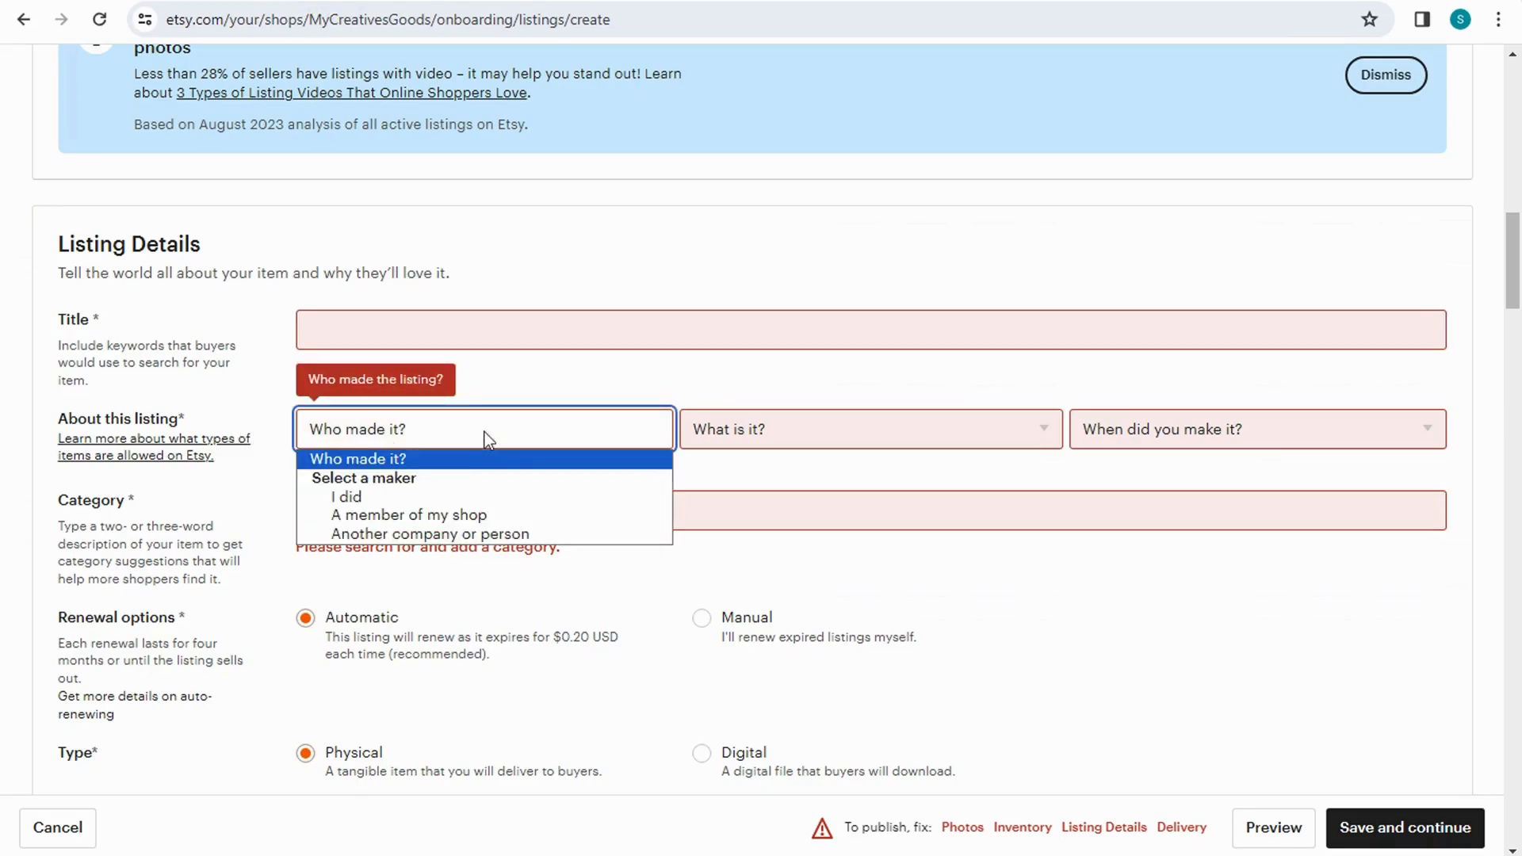
{"action": "left_click", "coordinate": [442, 498]}
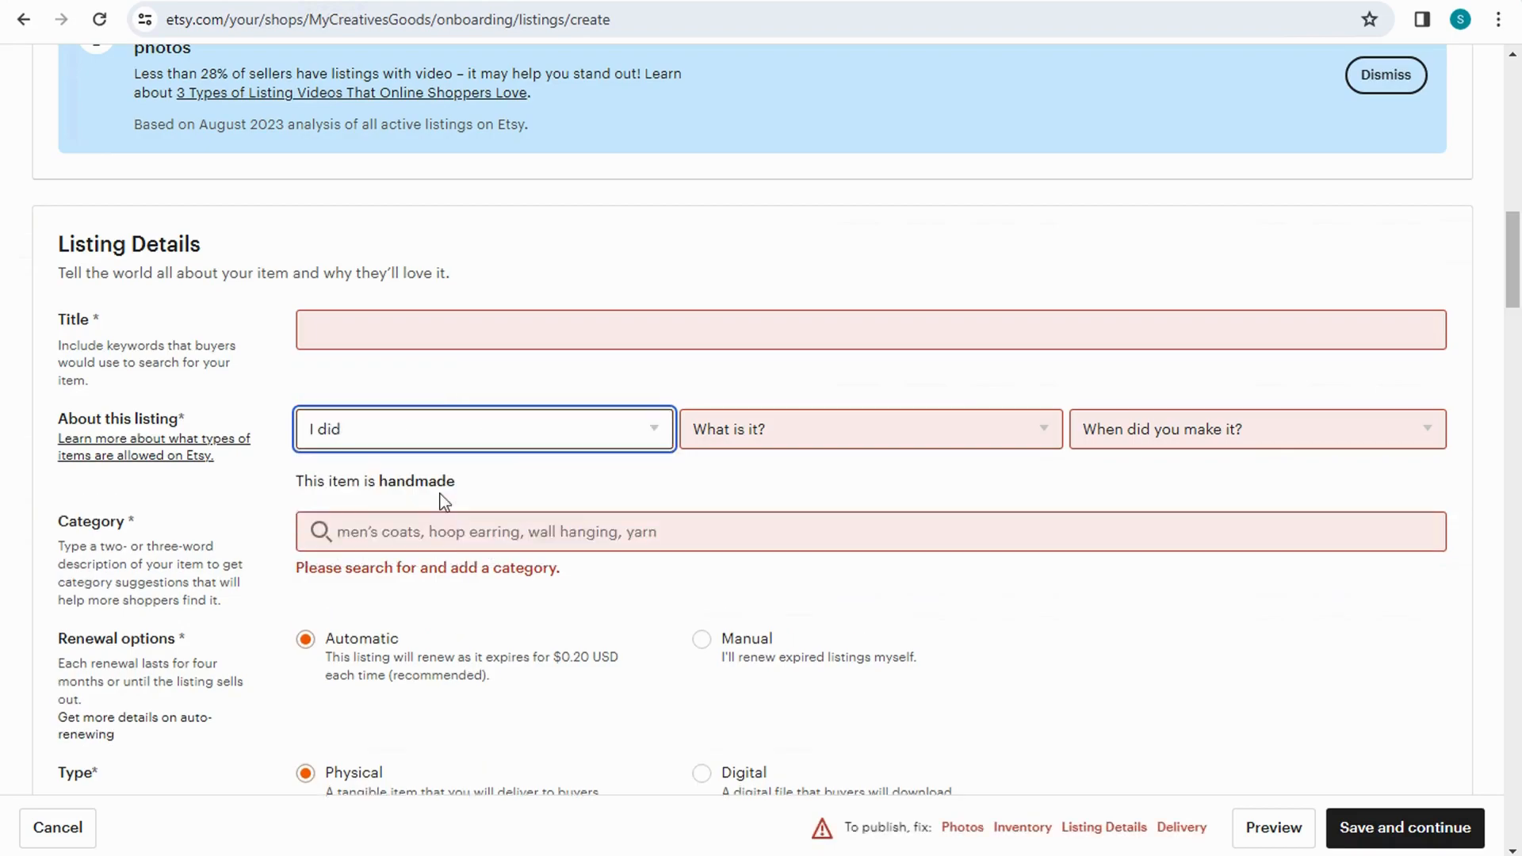
{"action": "left_click", "coordinate": [944, 426]}
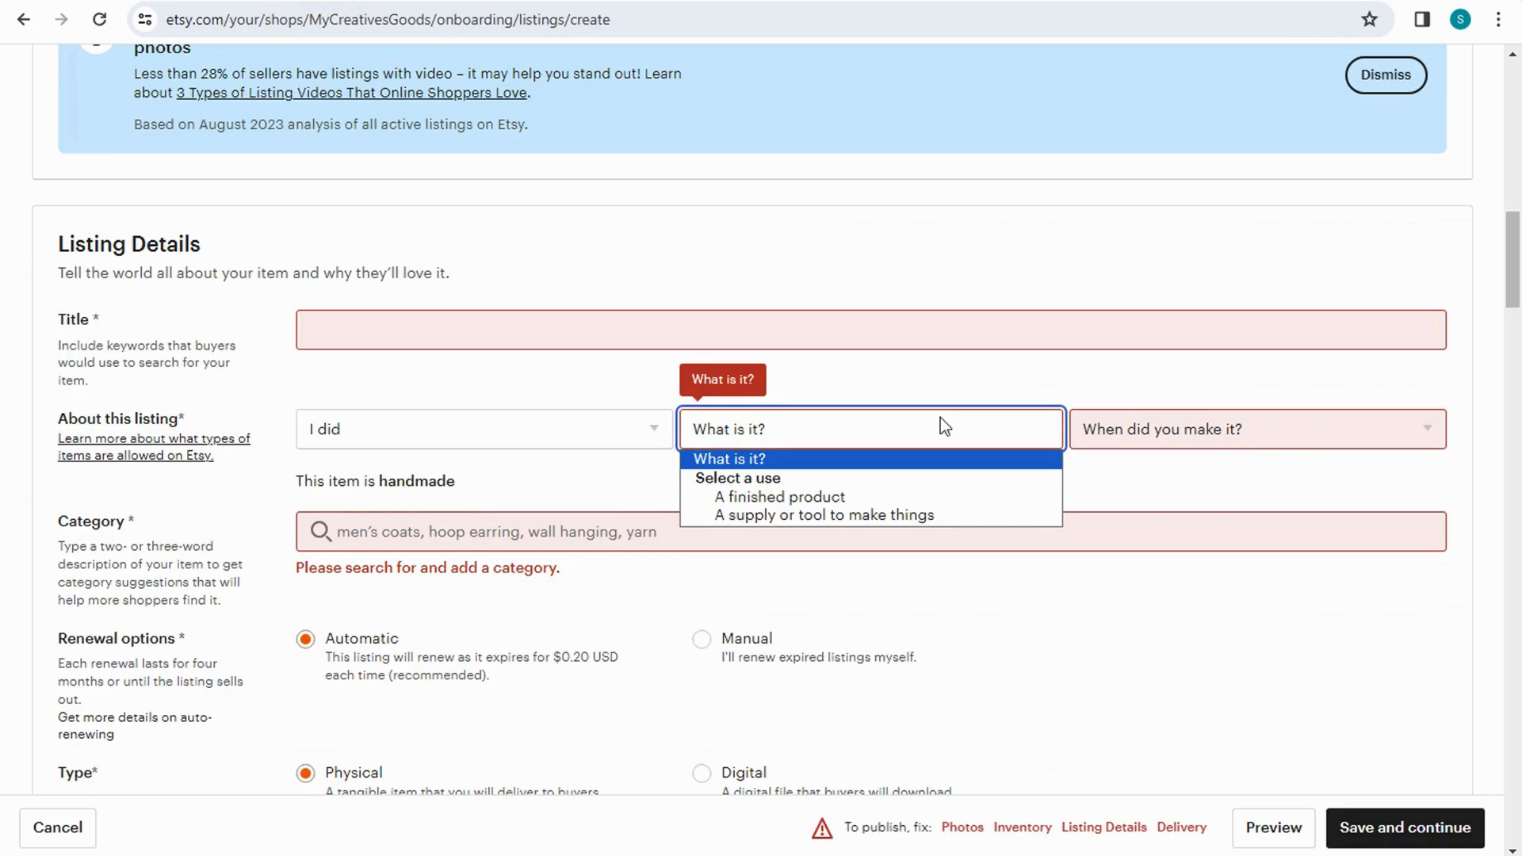
{"action": "left_click", "coordinate": [829, 496]}
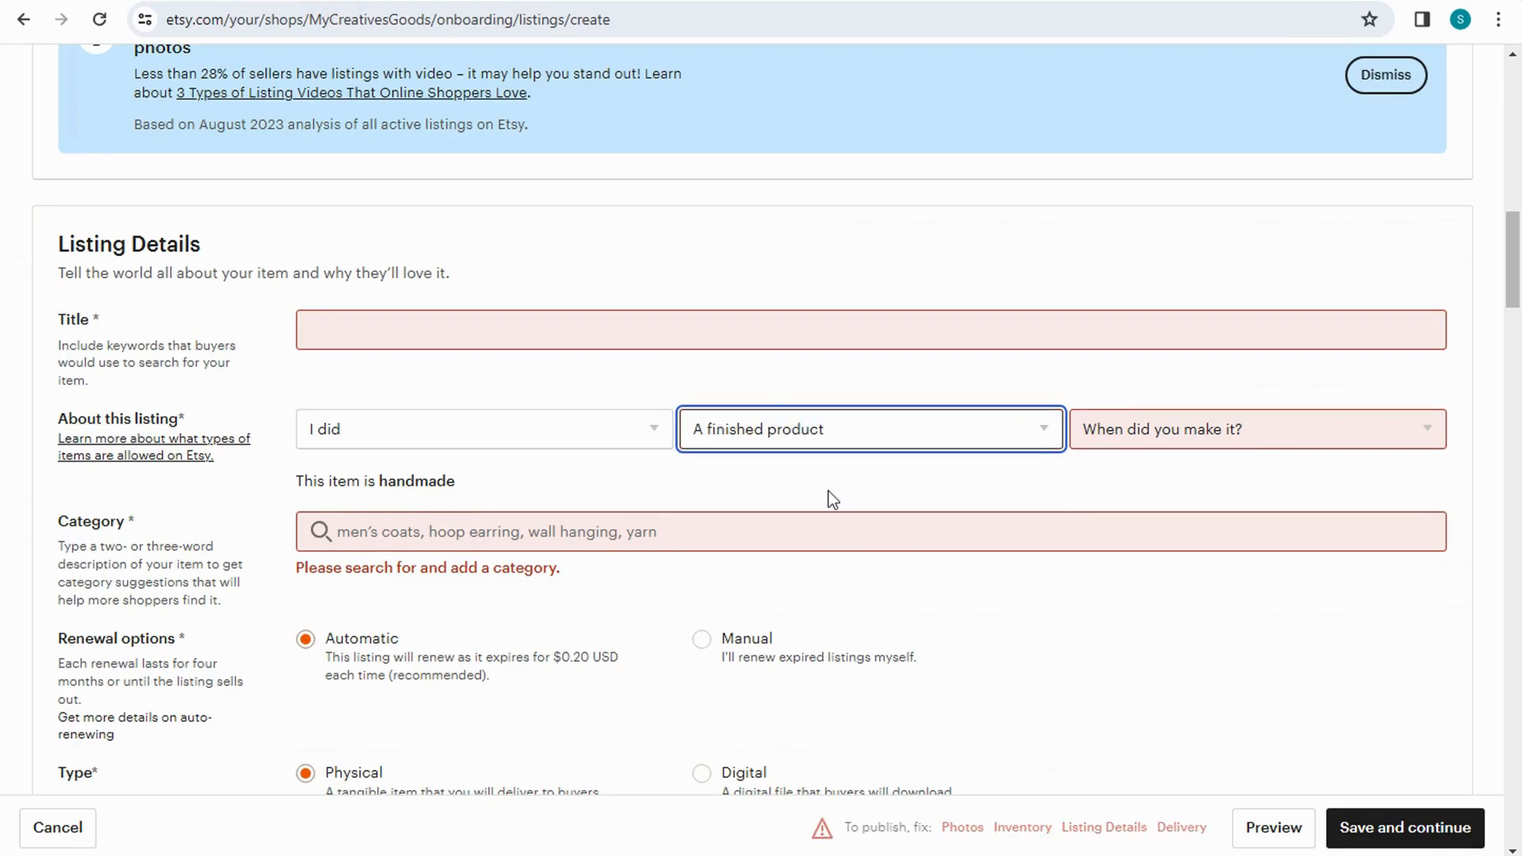
{"action": "left_click", "coordinate": [1342, 441]}
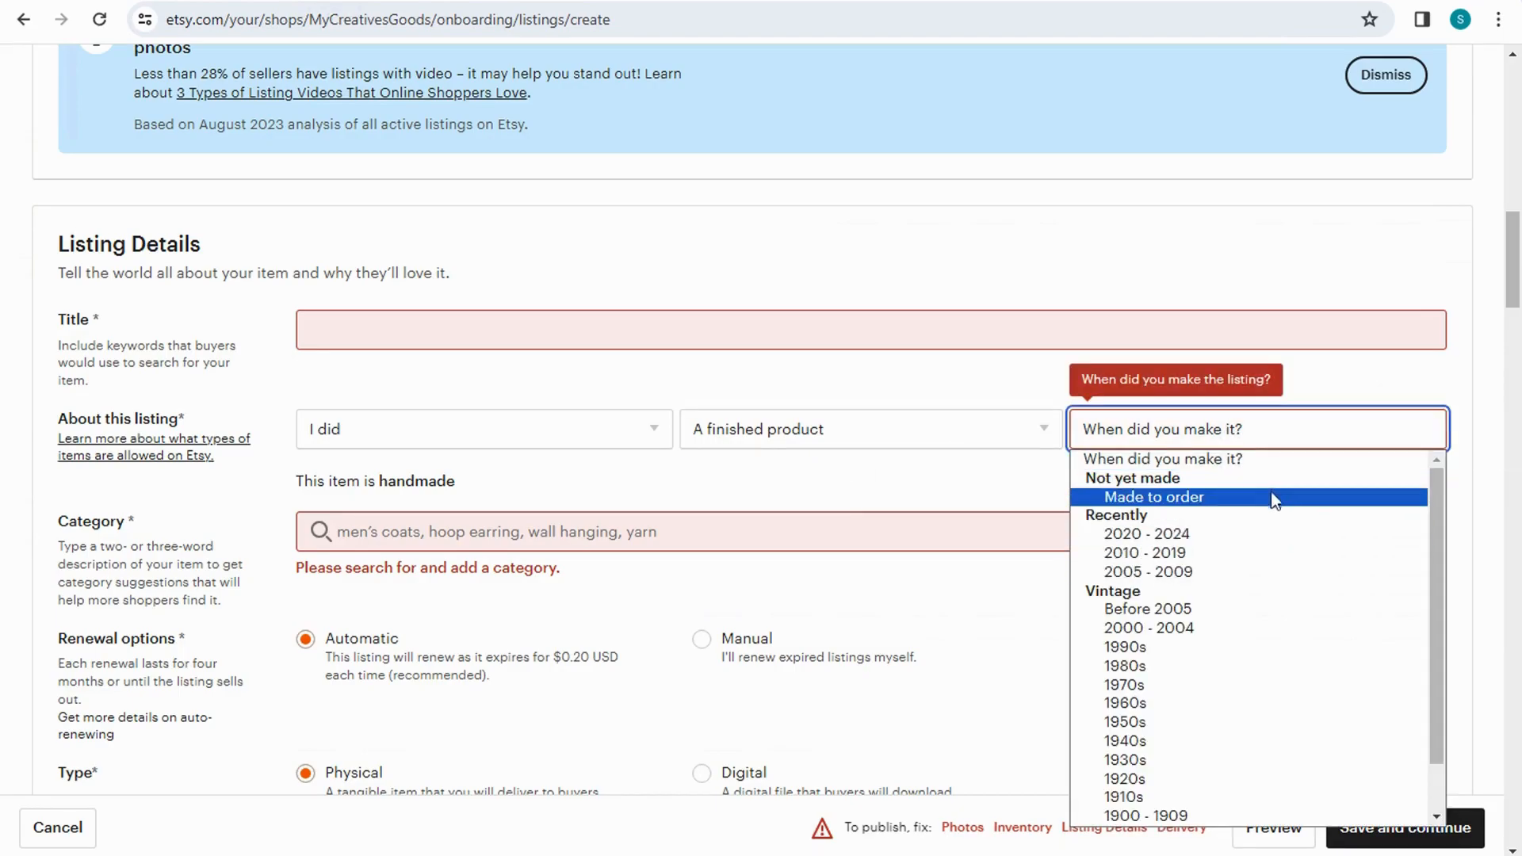
{"action": "left_click", "coordinate": [1256, 543]}
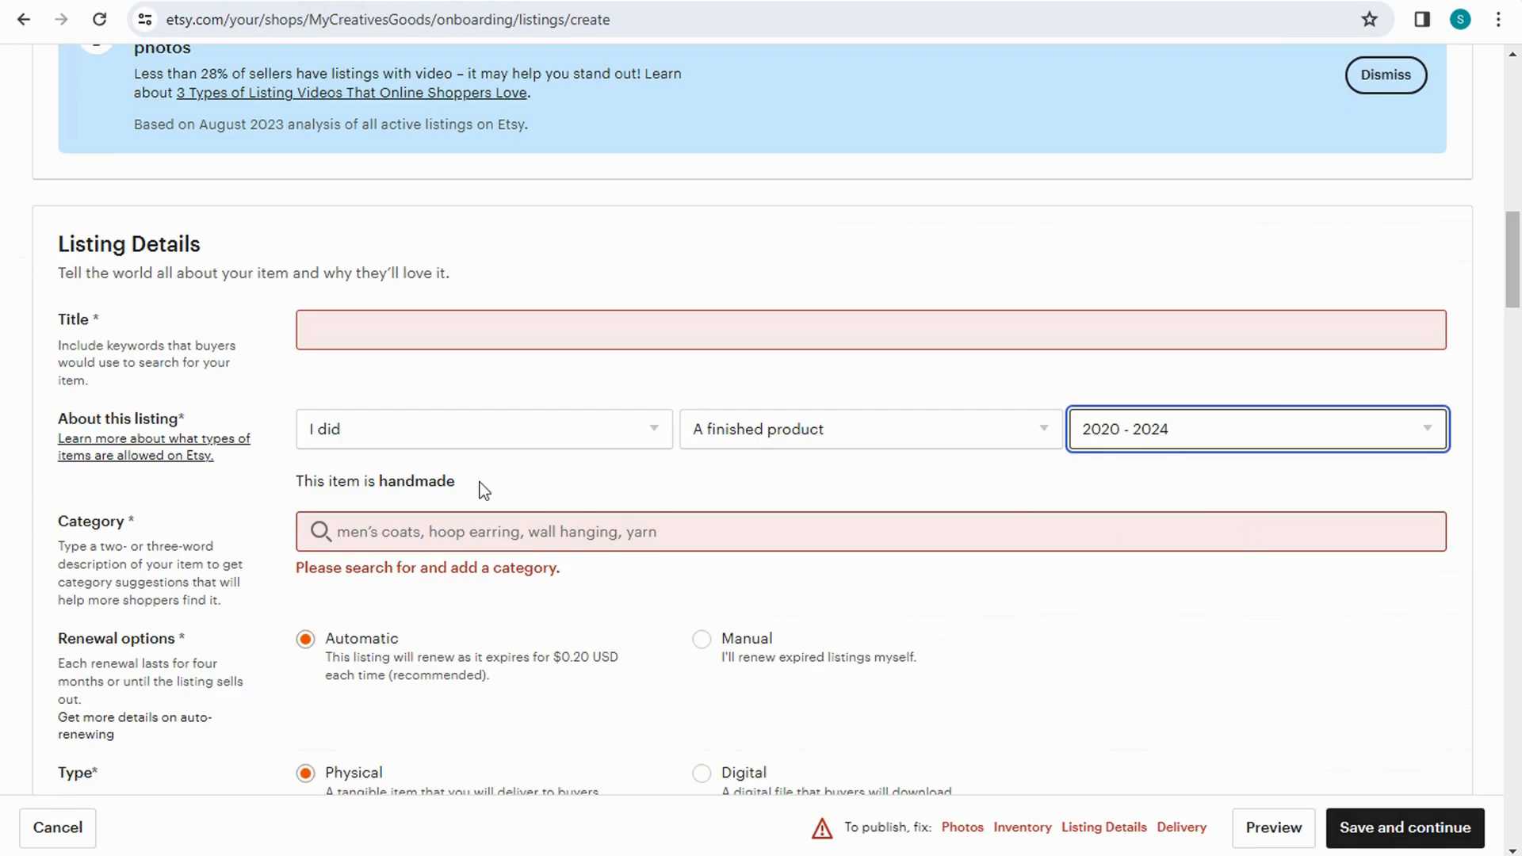
{"action": "left_click", "coordinate": [423, 527]}
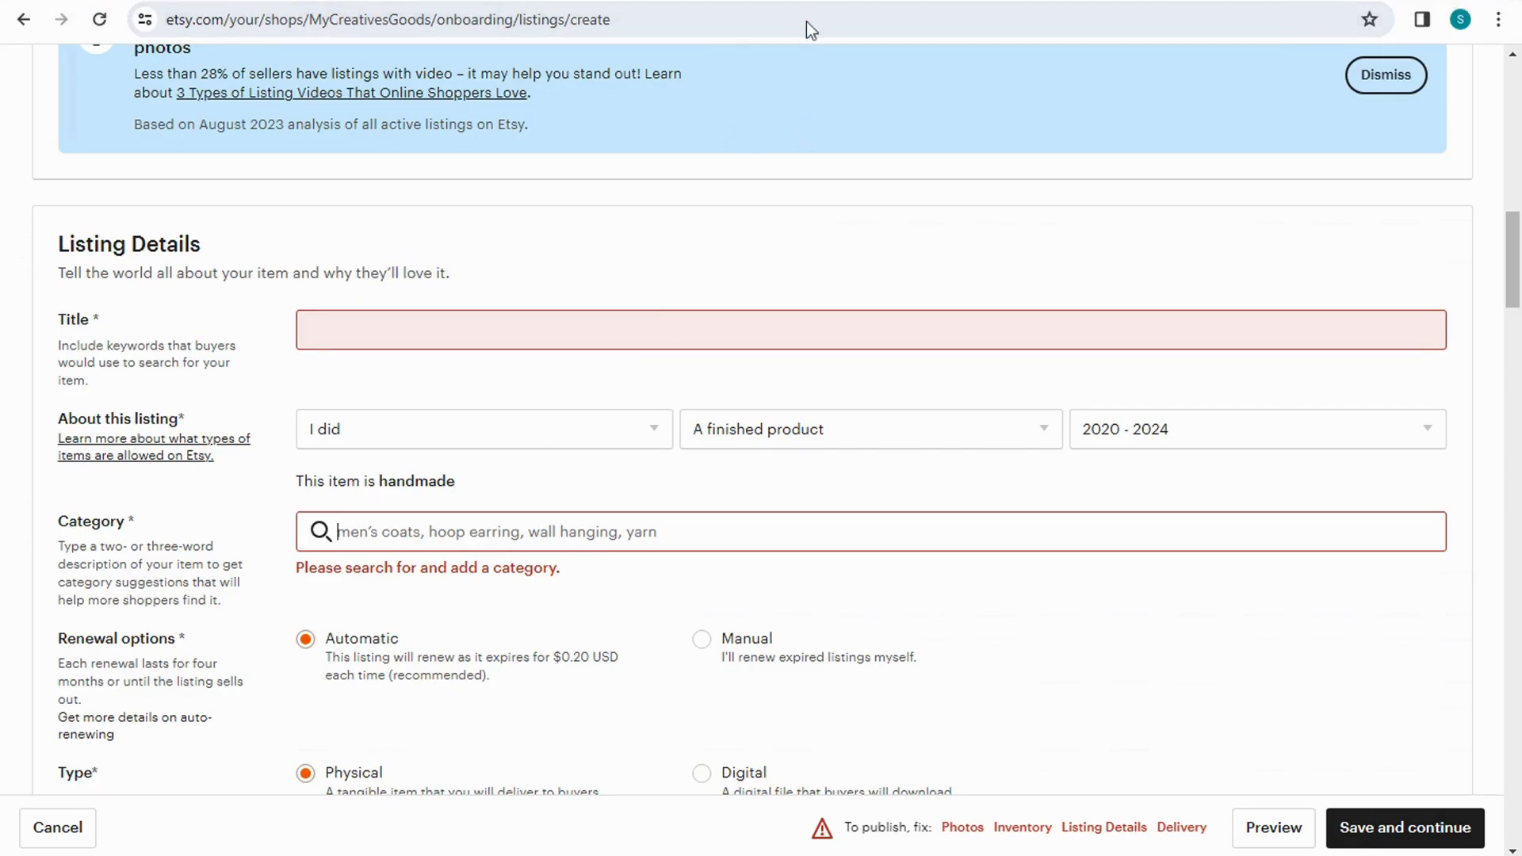
{"action": "key", "text": "ctrl+t"}
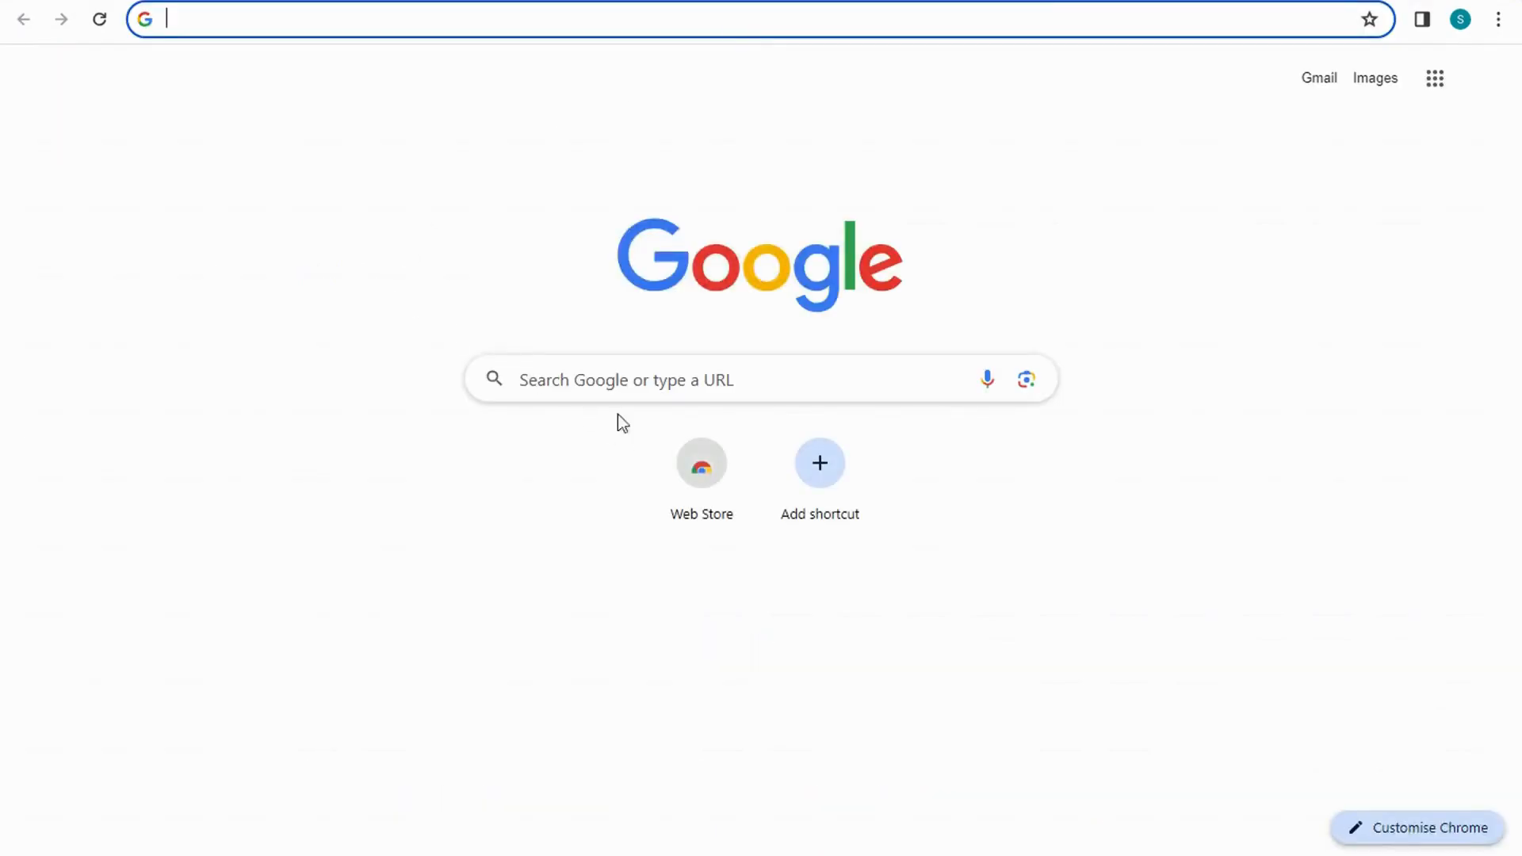
- Search Google for 'etsy' from the new tab
{"action": "left_click", "coordinate": [581, 380]}
{"action": "type", "text": "et"}
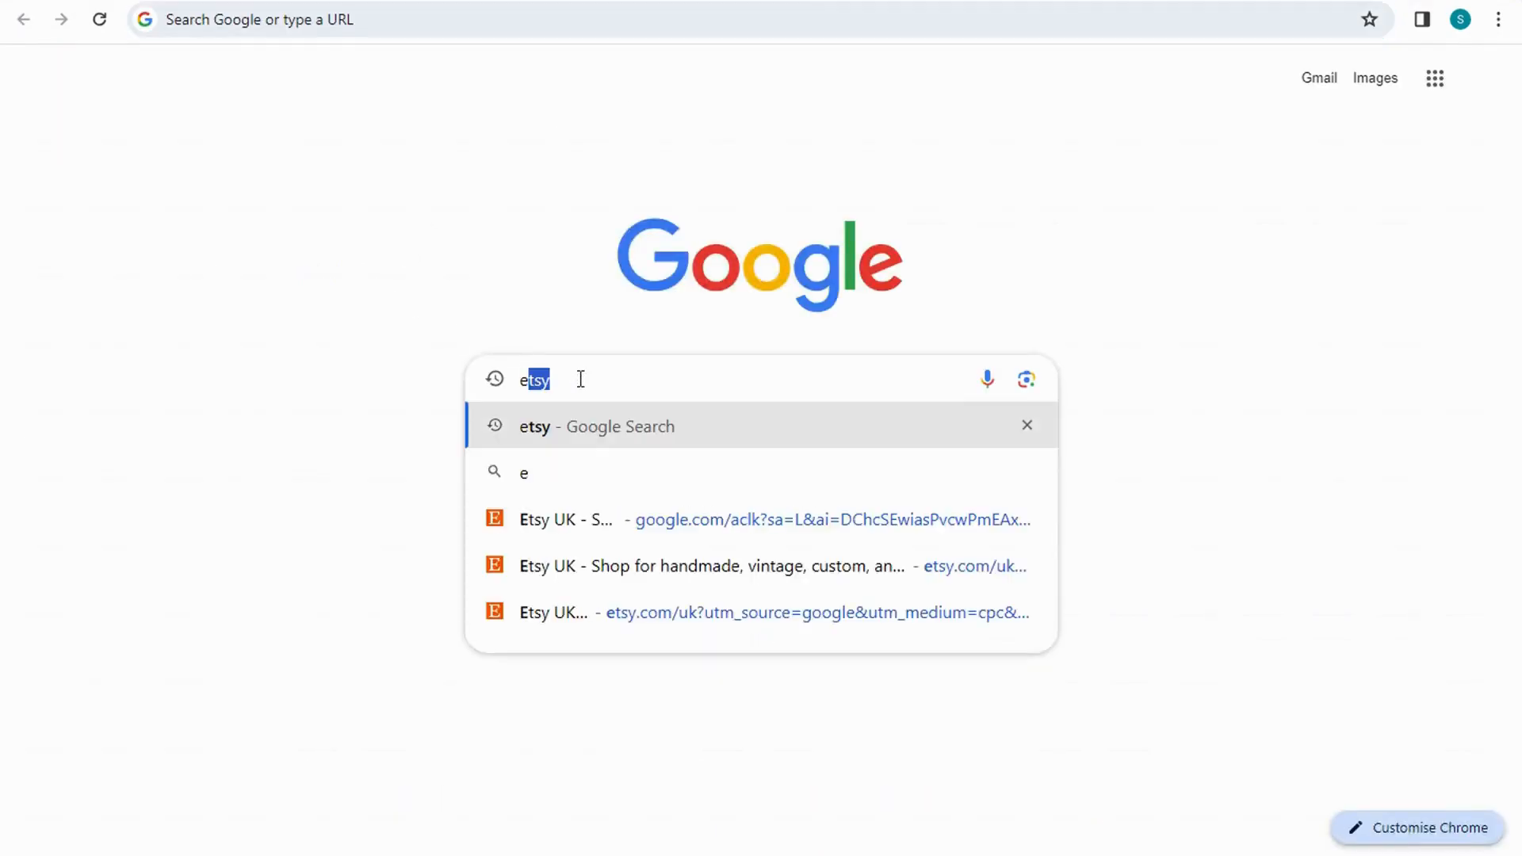
{"action": "type", "text": "as"}
{"action": "key", "text": "BackSpace"}
{"action": "key", "text": "BackSpace"}
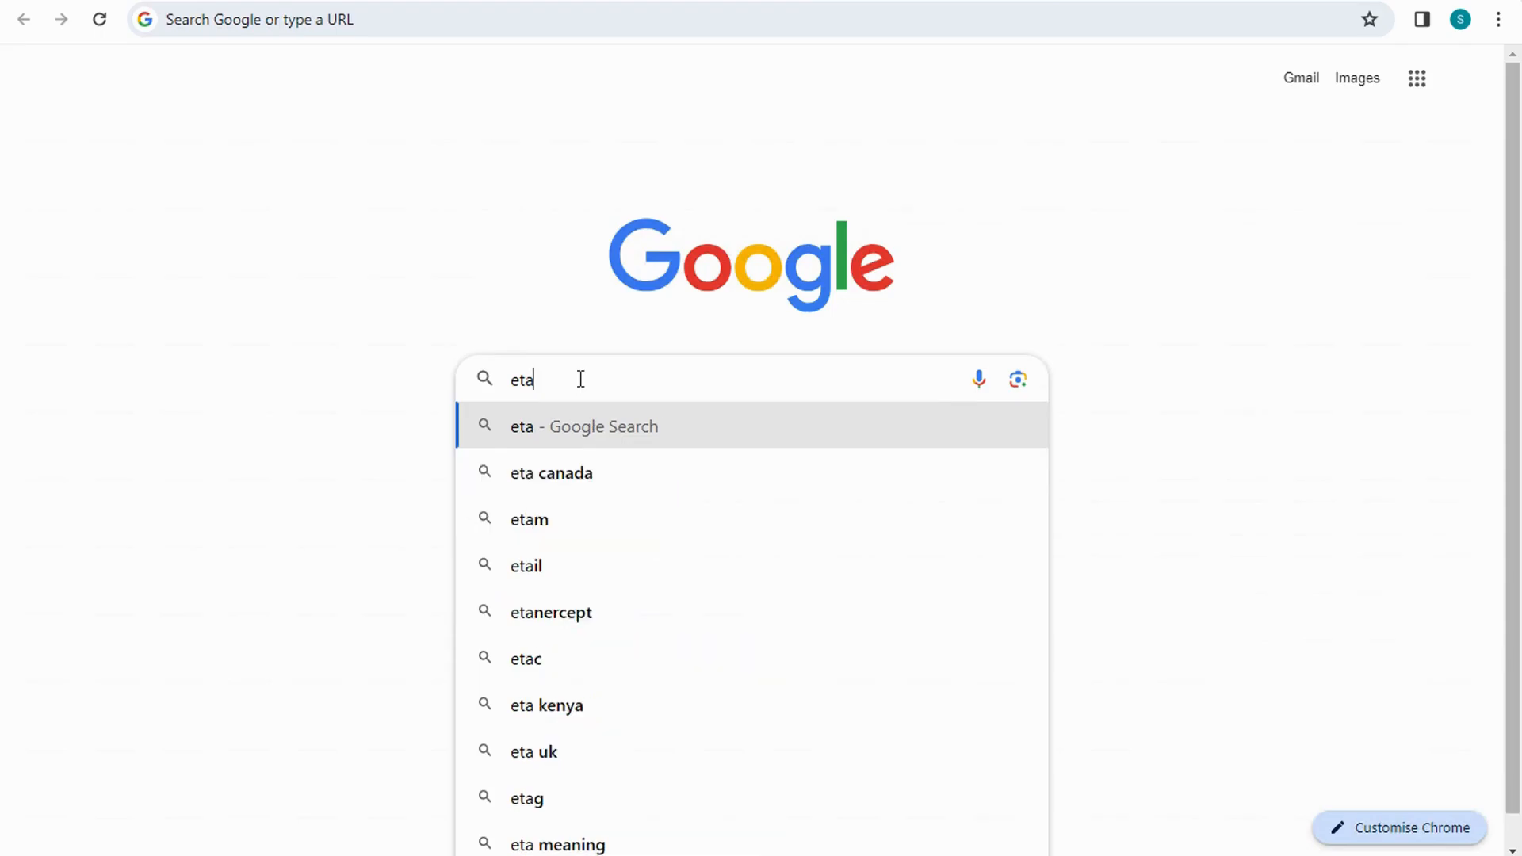
{"action": "left_click", "coordinate": [536, 472]}
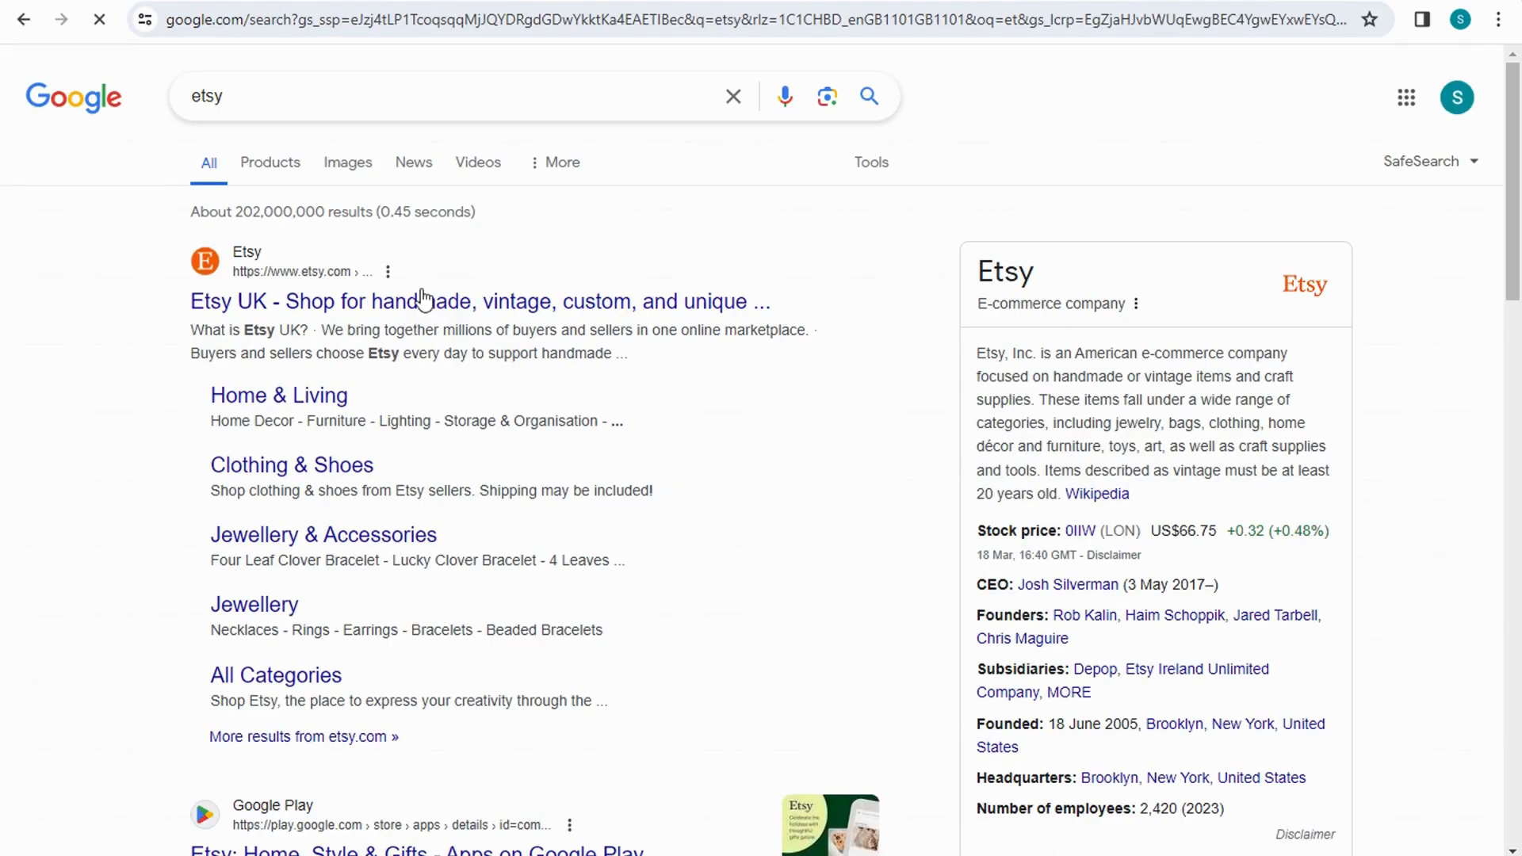
- Open Etsy UK and browse Jewellery > Rings > Statement Rings
{"action": "left_click", "coordinate": [421, 289]}
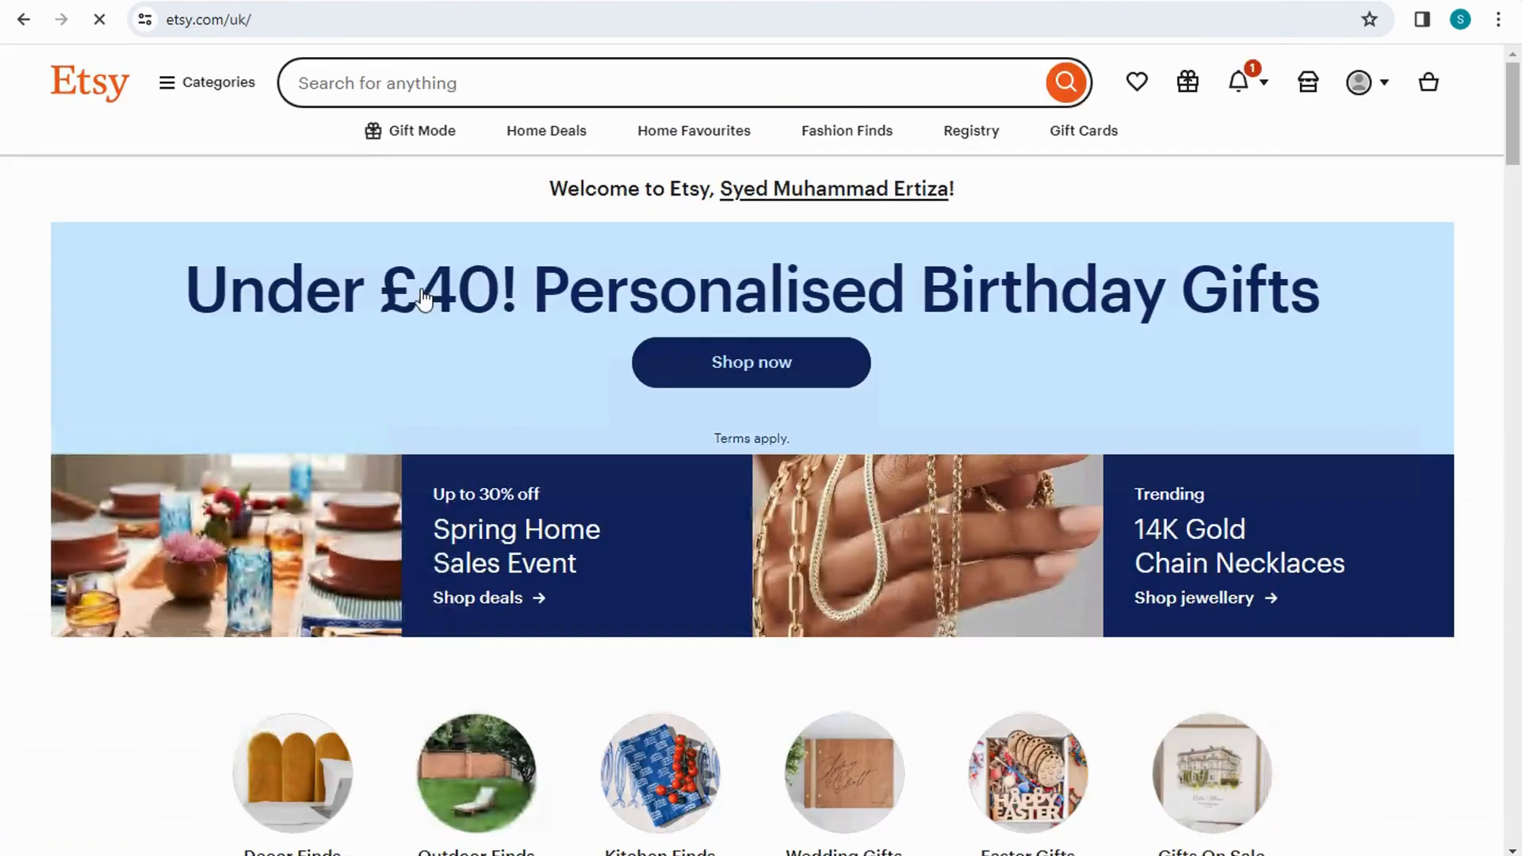
{"action": "scroll", "coordinate": [449, 530], "scroll_direction": "down", "scroll_amount": 2}
{"action": "scroll", "coordinate": [448, 531], "scroll_direction": "down", "scroll_amount": 6}
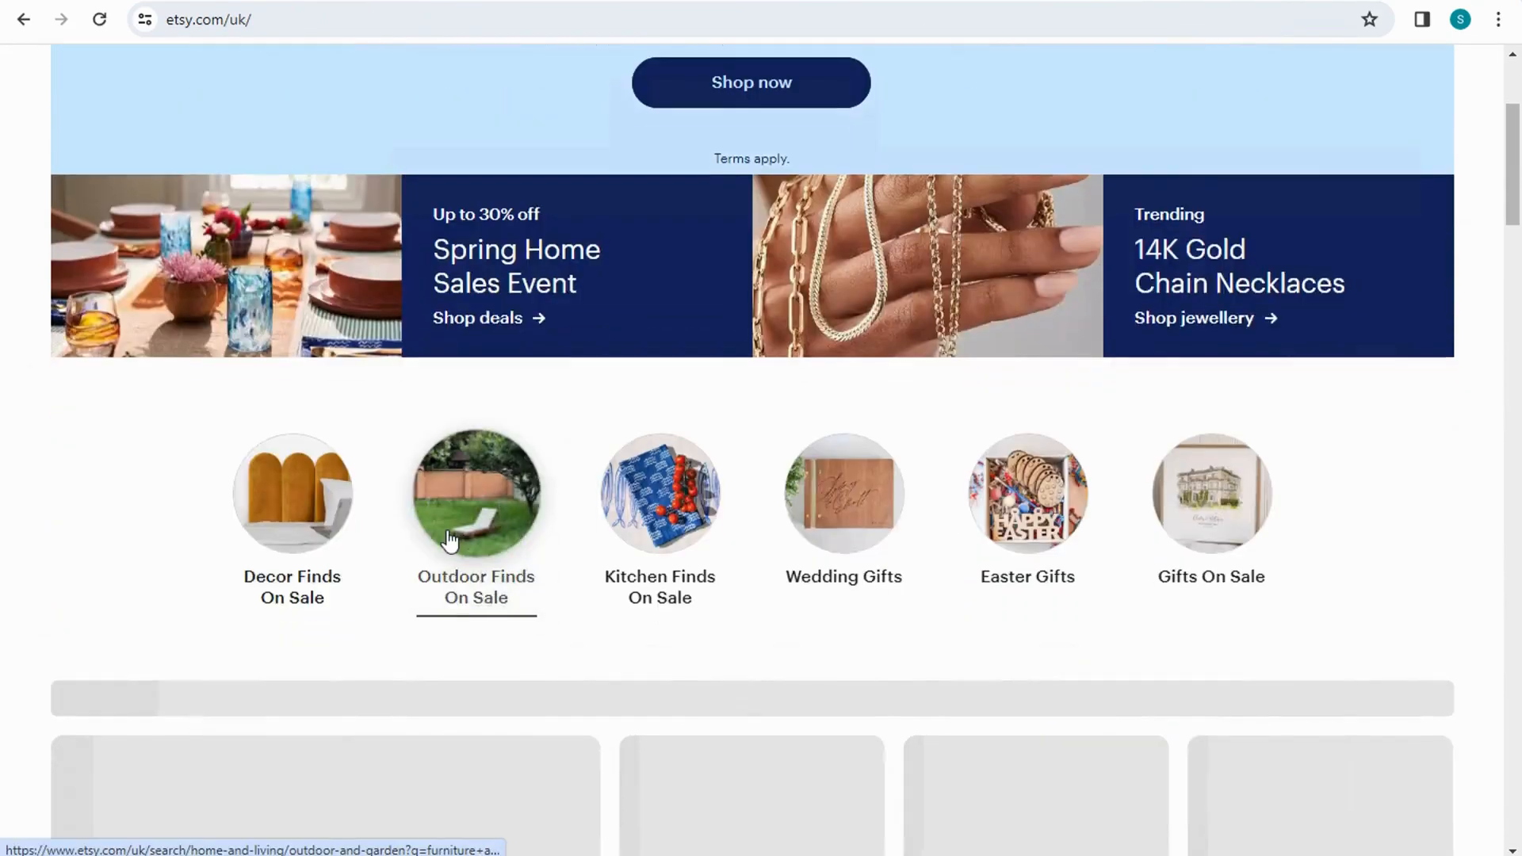
{"action": "scroll", "coordinate": [450, 541], "scroll_direction": "down", "scroll_amount": 7}
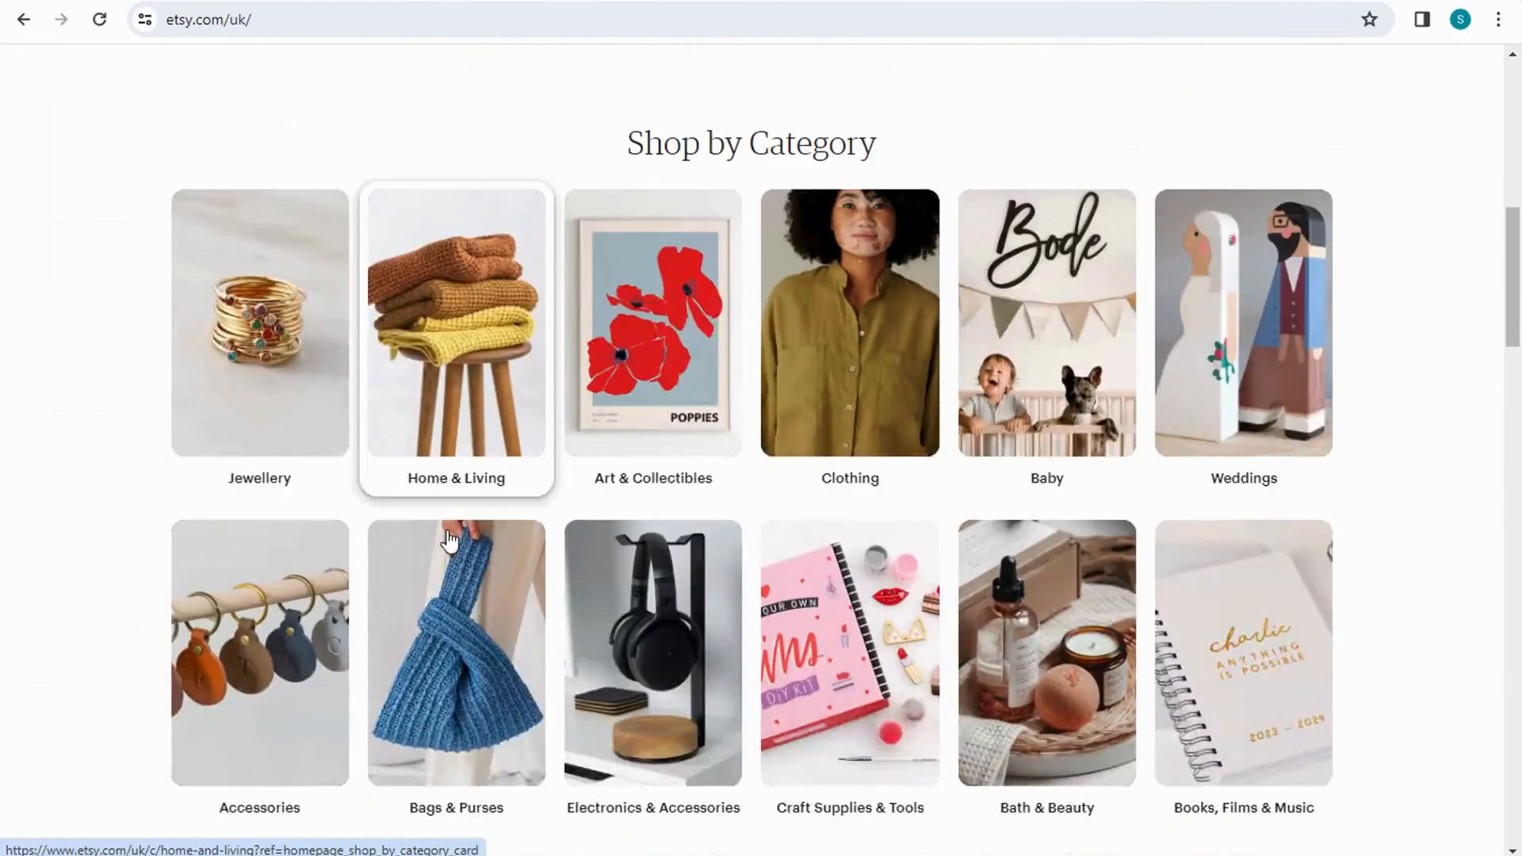
{"action": "scroll", "coordinate": [447, 536], "scroll_direction": "down", "scroll_amount": 2}
{"action": "scroll", "coordinate": [444, 537], "scroll_direction": "up", "scroll_amount": 4}
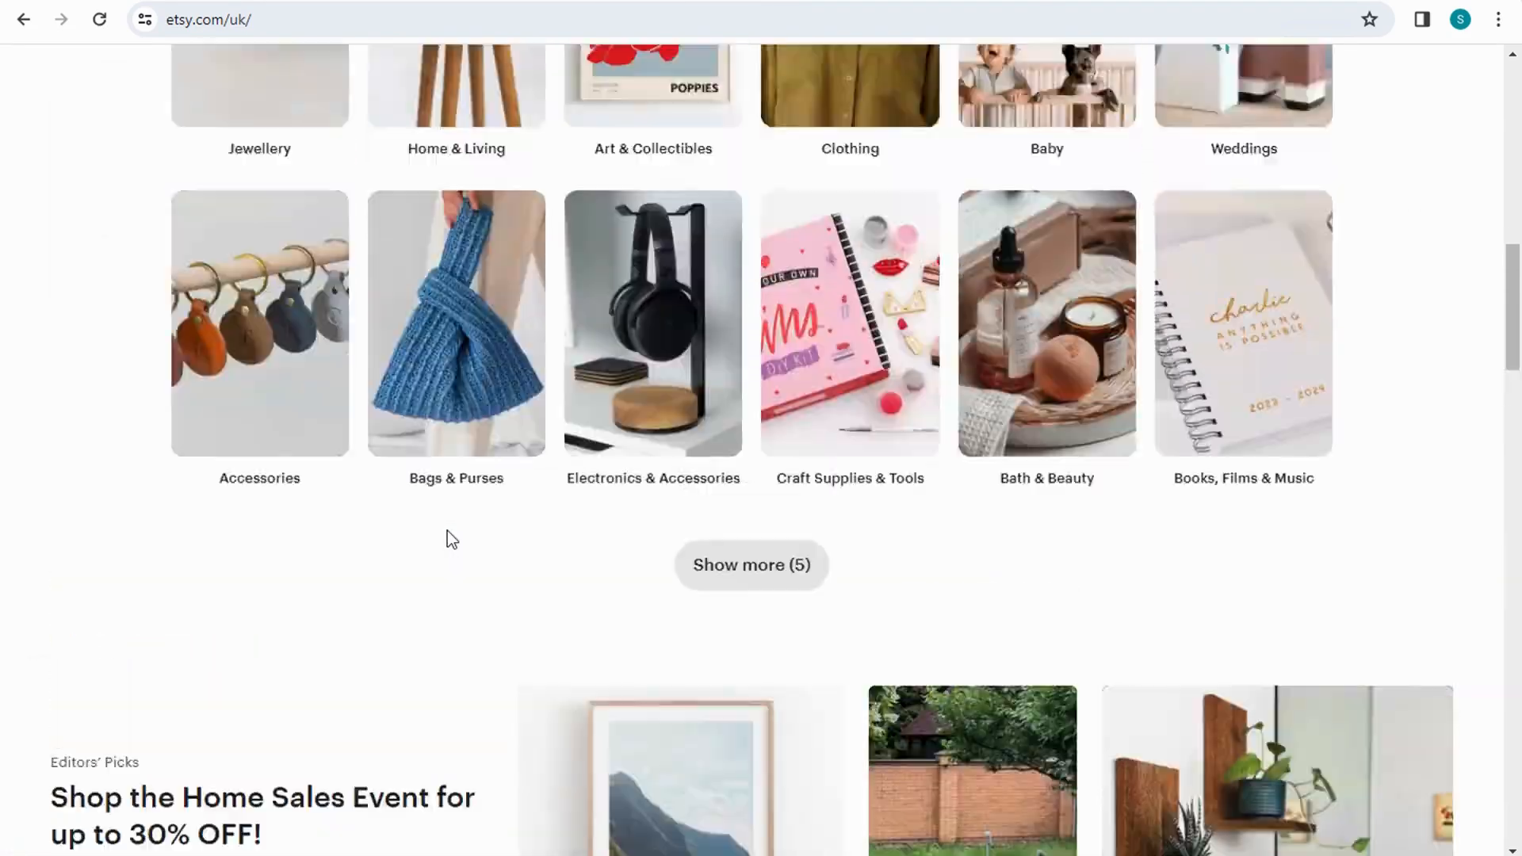
{"action": "left_click", "coordinate": [300, 227]}
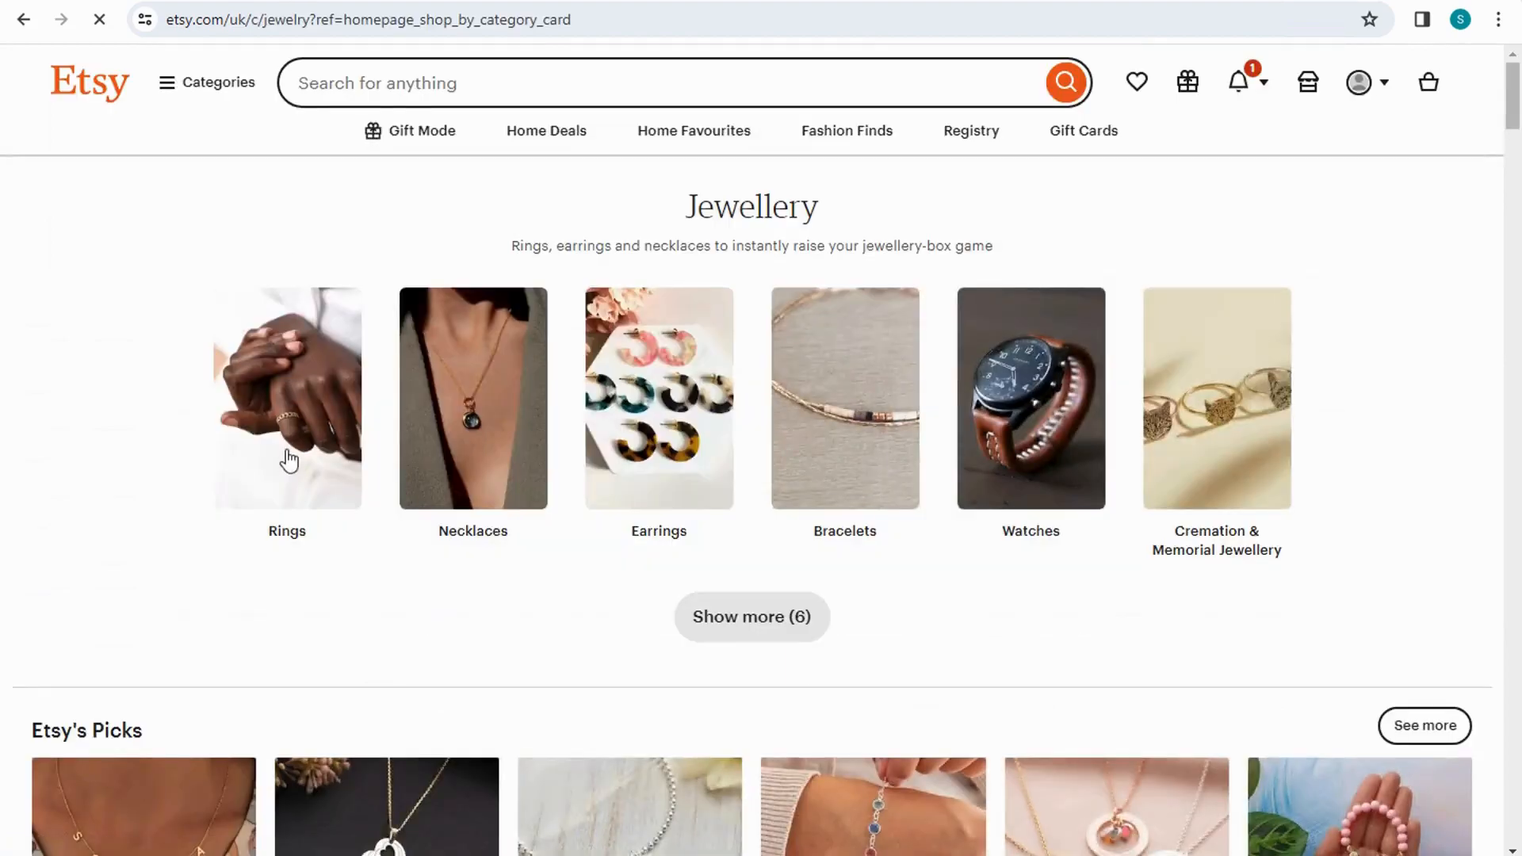
{"action": "left_click", "coordinate": [289, 436]}
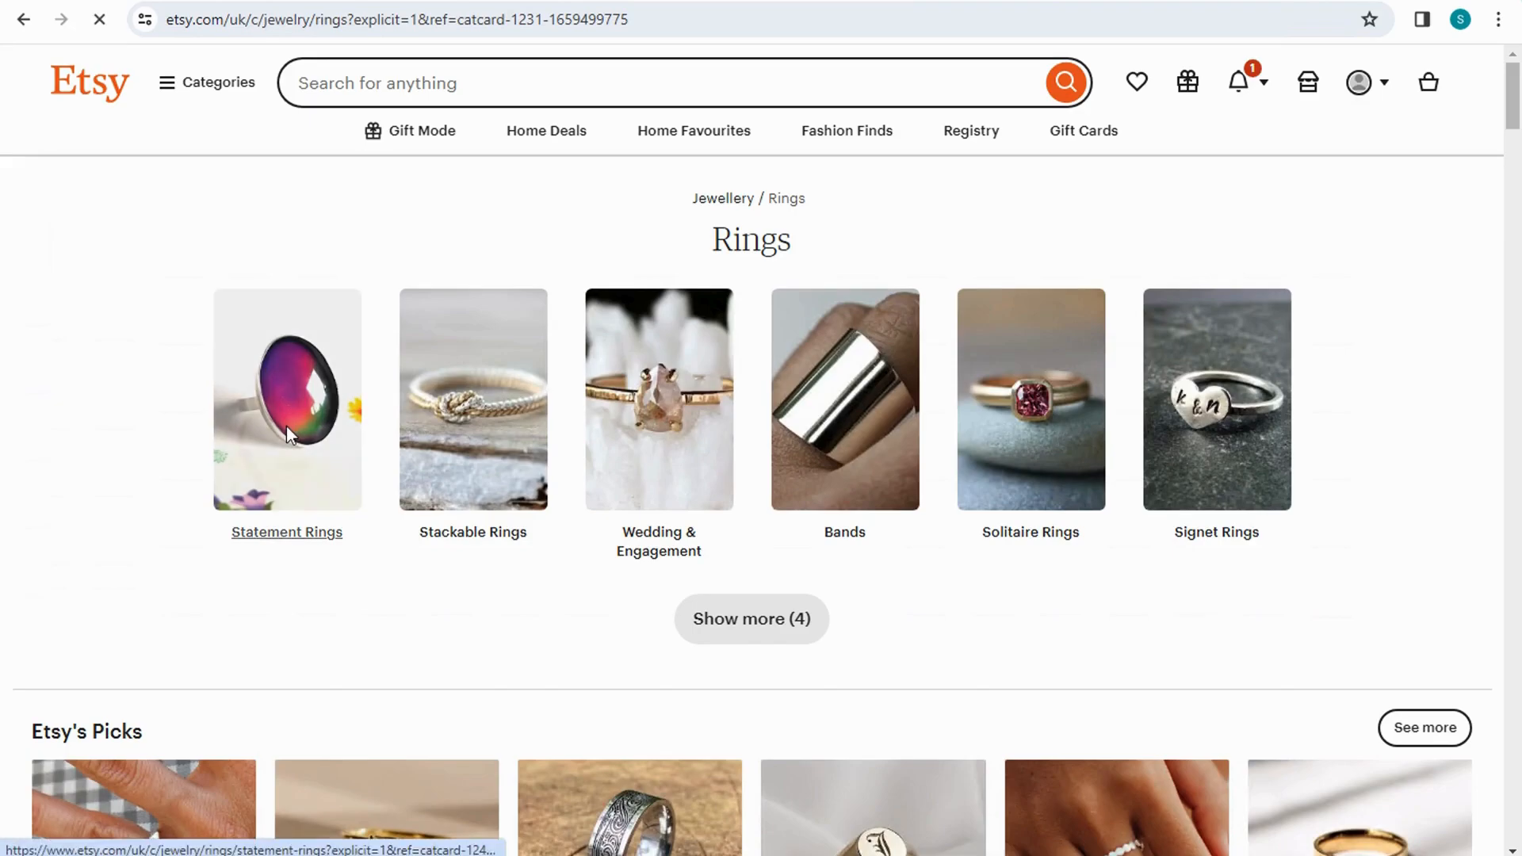
{"action": "left_click", "coordinate": [287, 427]}
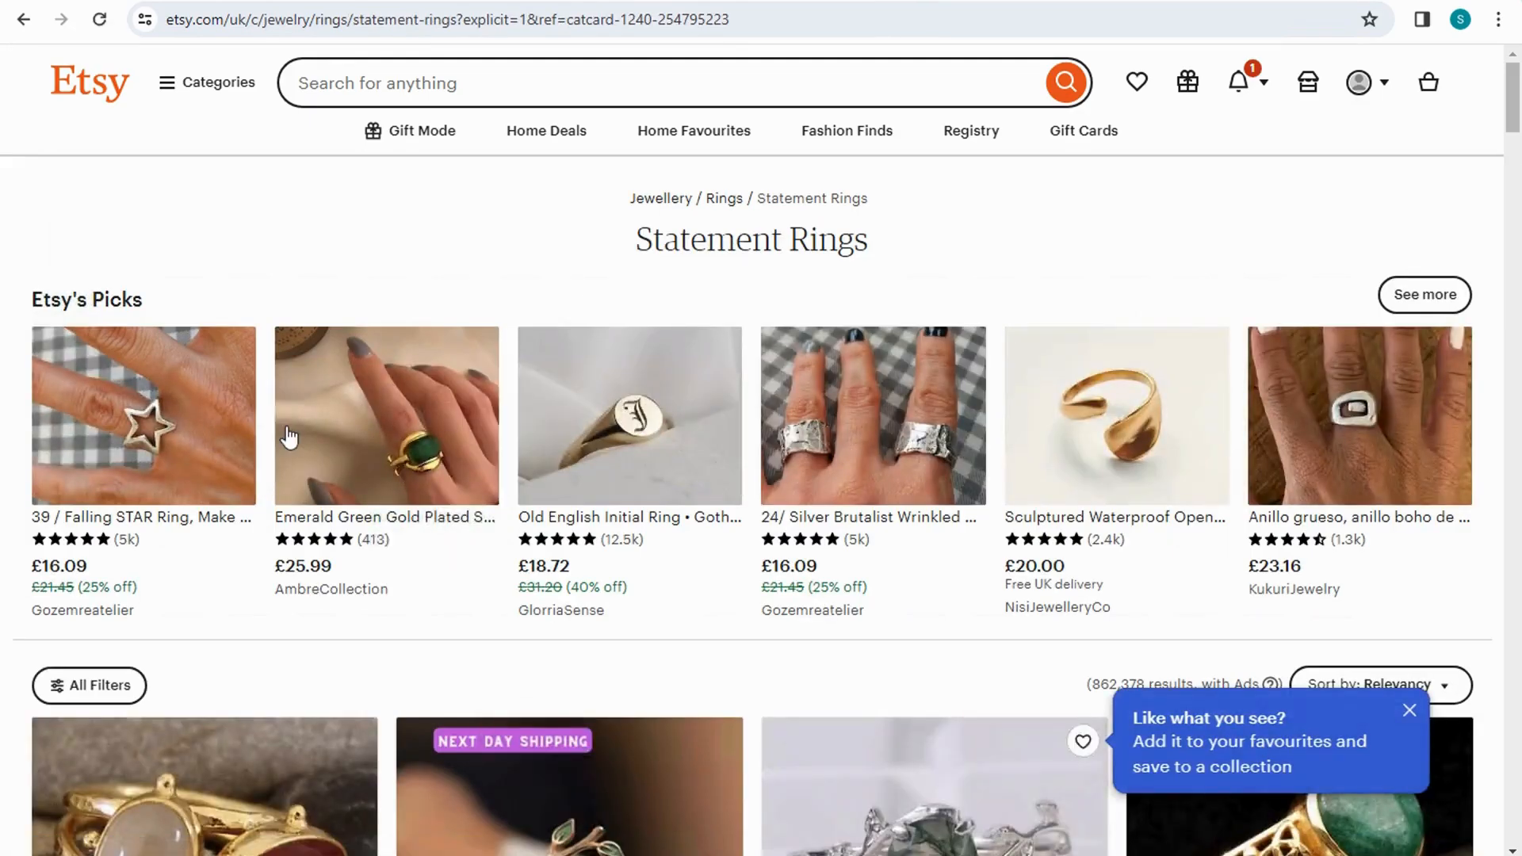
{"action": "left_click", "coordinate": [86, 456]}
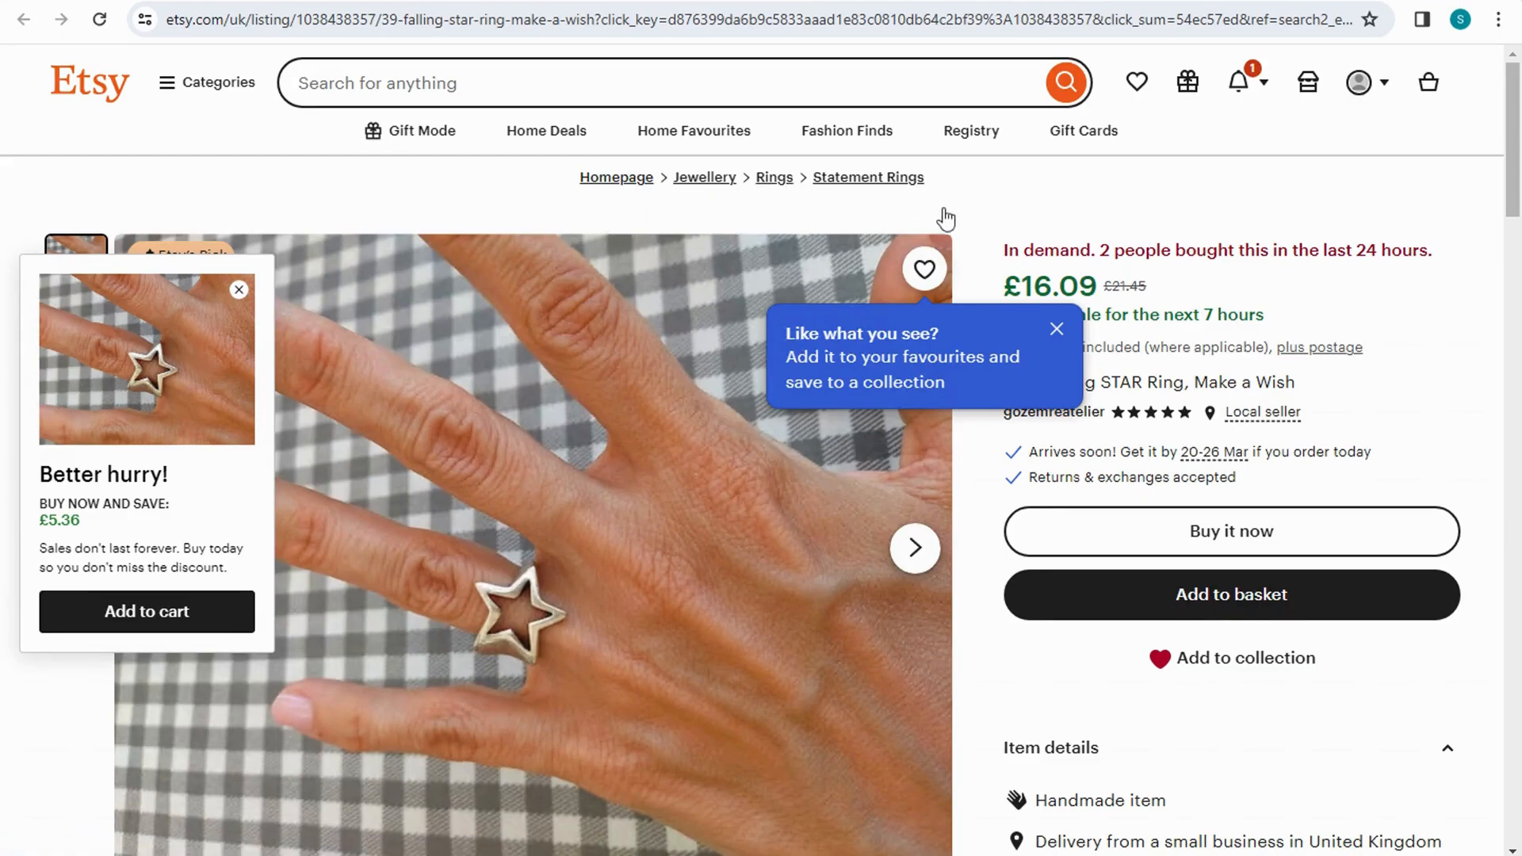
{"action": "scroll", "coordinate": [809, 460], "scroll_direction": "down", "scroll_amount": 1}
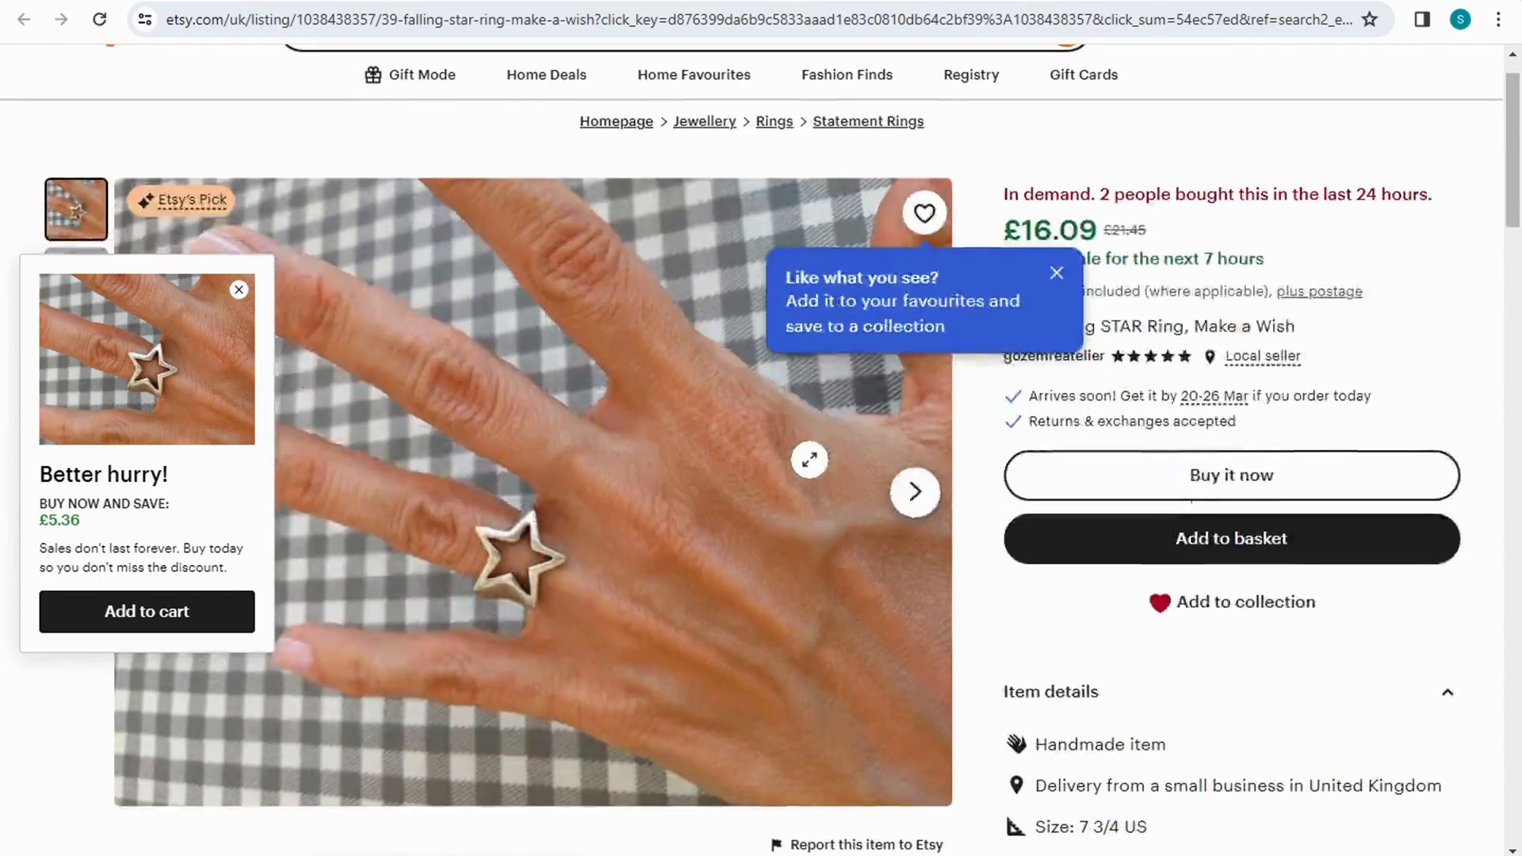
{"action": "scroll", "coordinate": [810, 460], "scroll_direction": "up", "scroll_amount": 1}
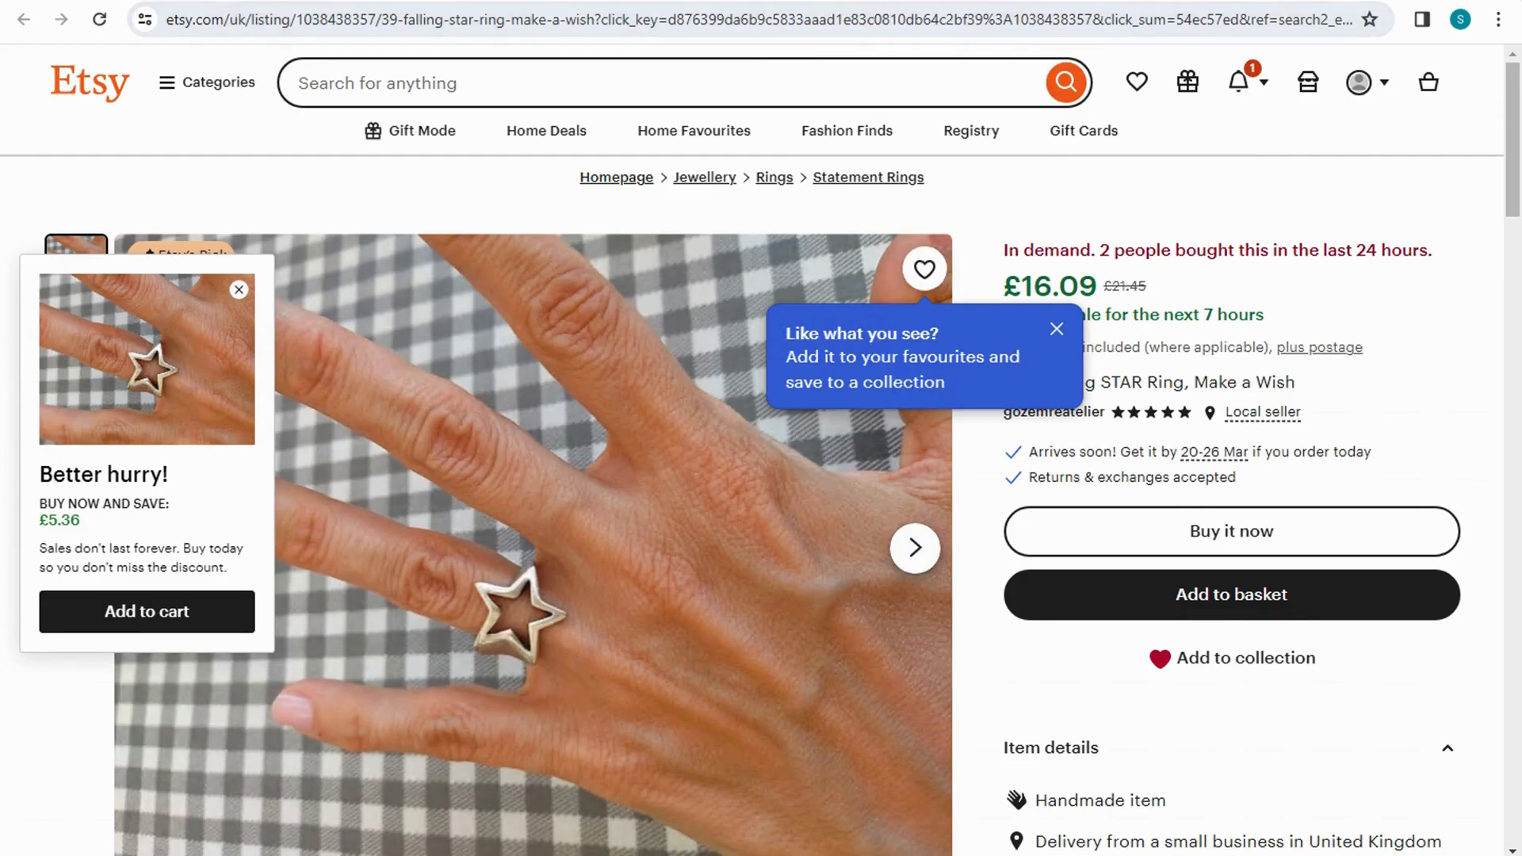
{"action": "left_click", "coordinate": [227, 1]}
{"action": "scroll", "coordinate": [547, 551], "scroll_direction": "down", "scroll_amount": 2}
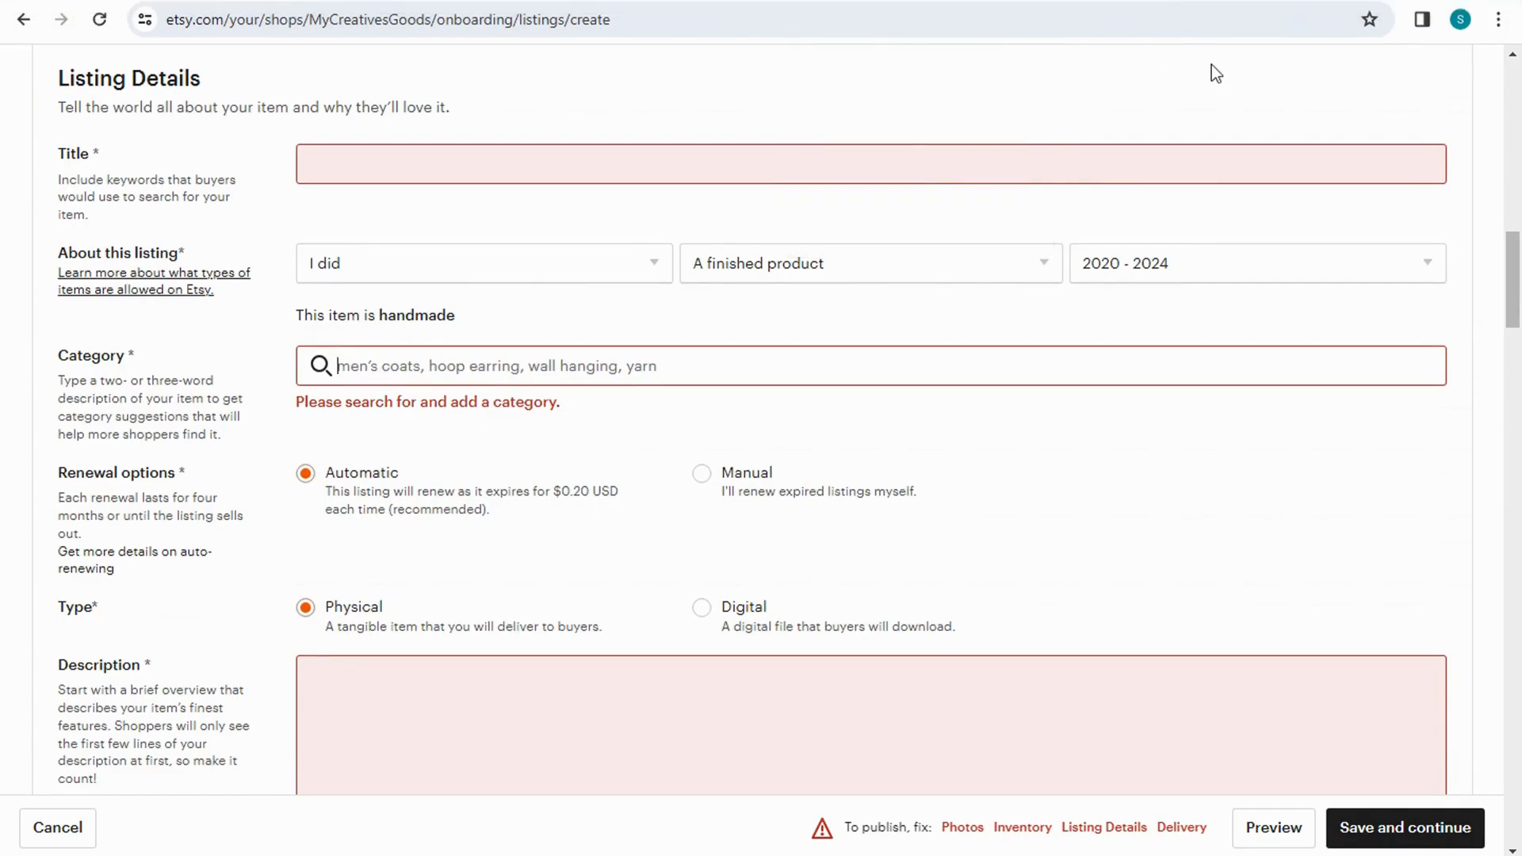
{"action": "left_click", "coordinate": [1153, 1]}
{"action": "left_click", "coordinate": [1152, 1]}
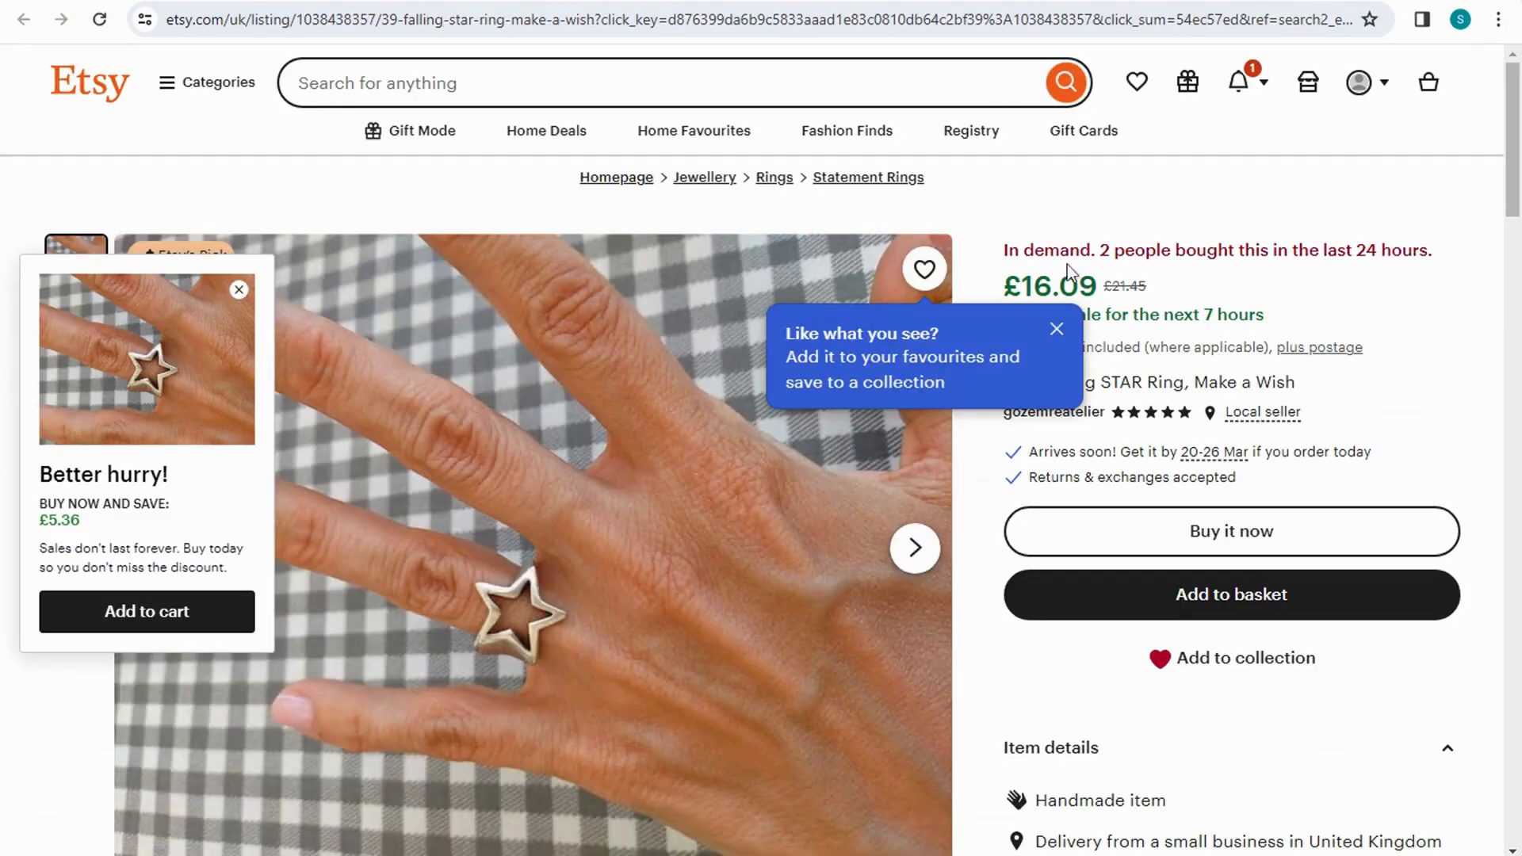
{"action": "scroll", "coordinate": [1161, 476], "scroll_direction": "down", "scroll_amount": 4}
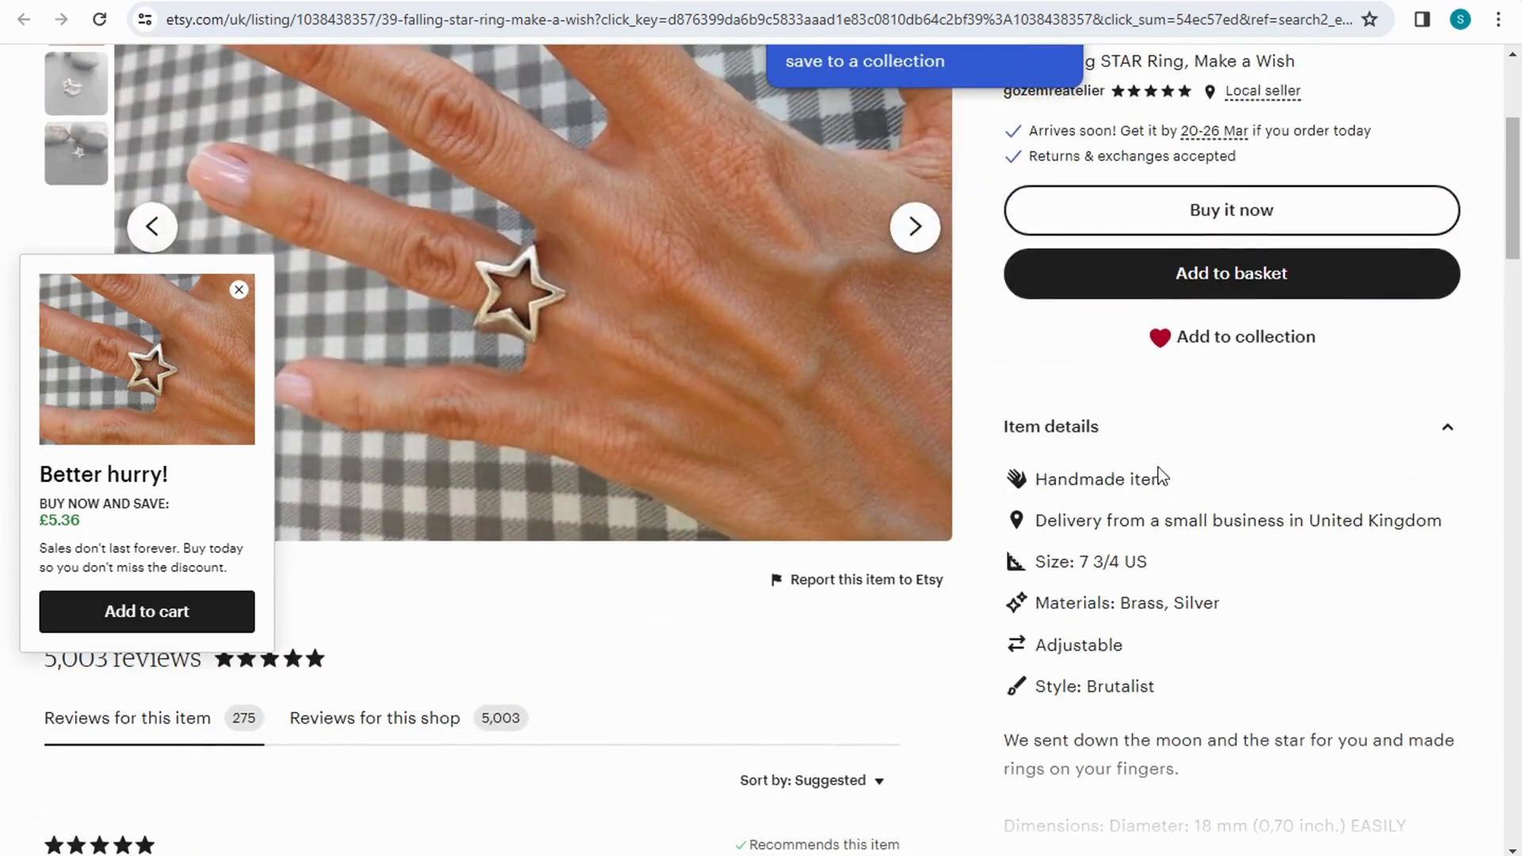
{"action": "scroll", "coordinate": [1162, 475], "scroll_direction": "up", "scroll_amount": 4}
{"action": "scroll", "coordinate": [1162, 476], "scroll_direction": "down", "scroll_amount": 10}
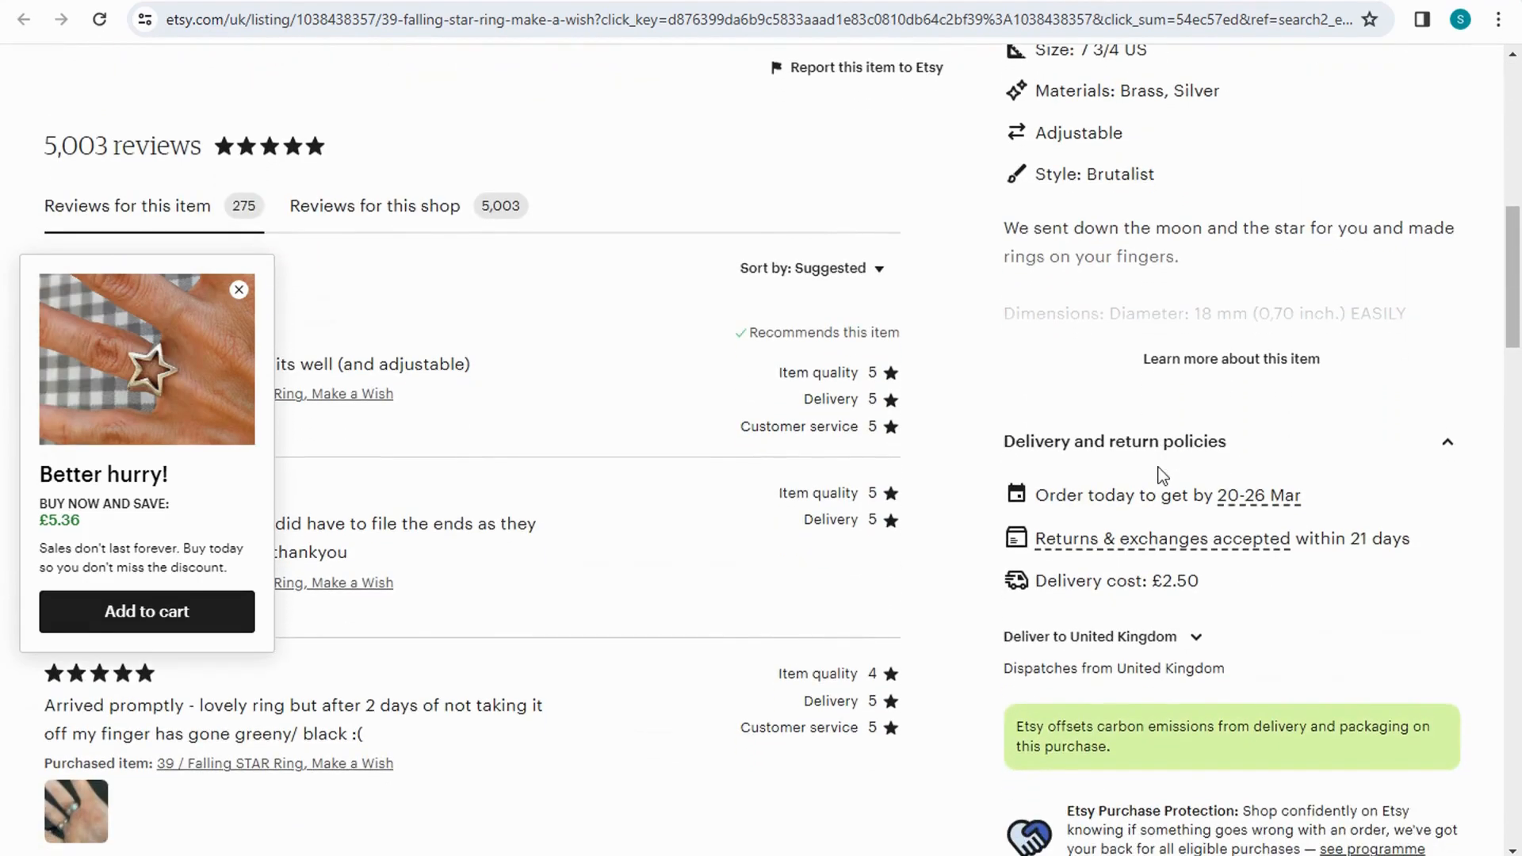
{"action": "scroll", "coordinate": [1161, 476], "scroll_direction": "up", "scroll_amount": 10}
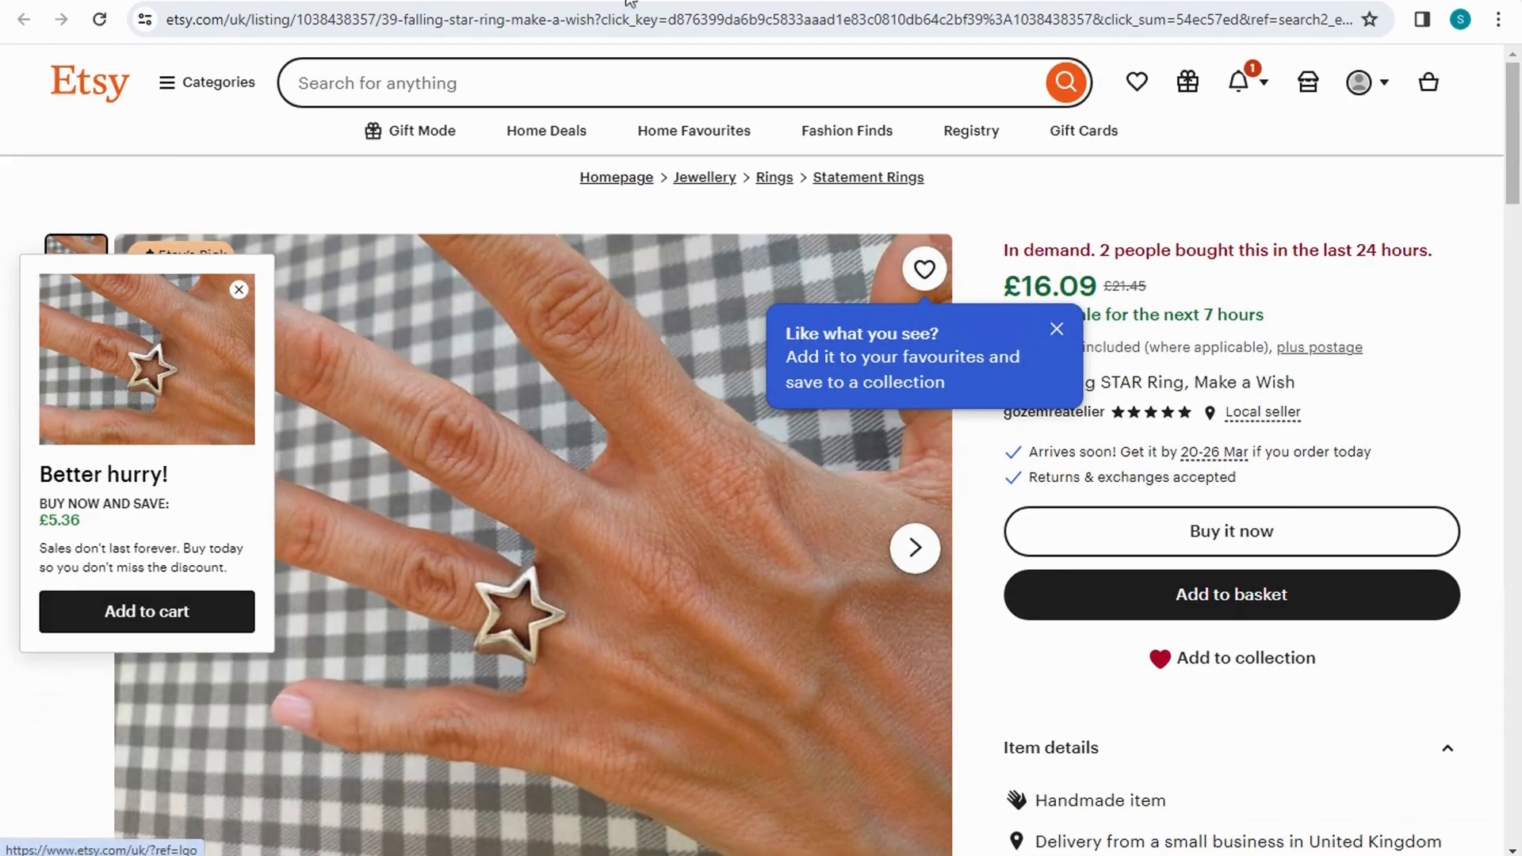
{"action": "left_click", "coordinate": [935, 0]}
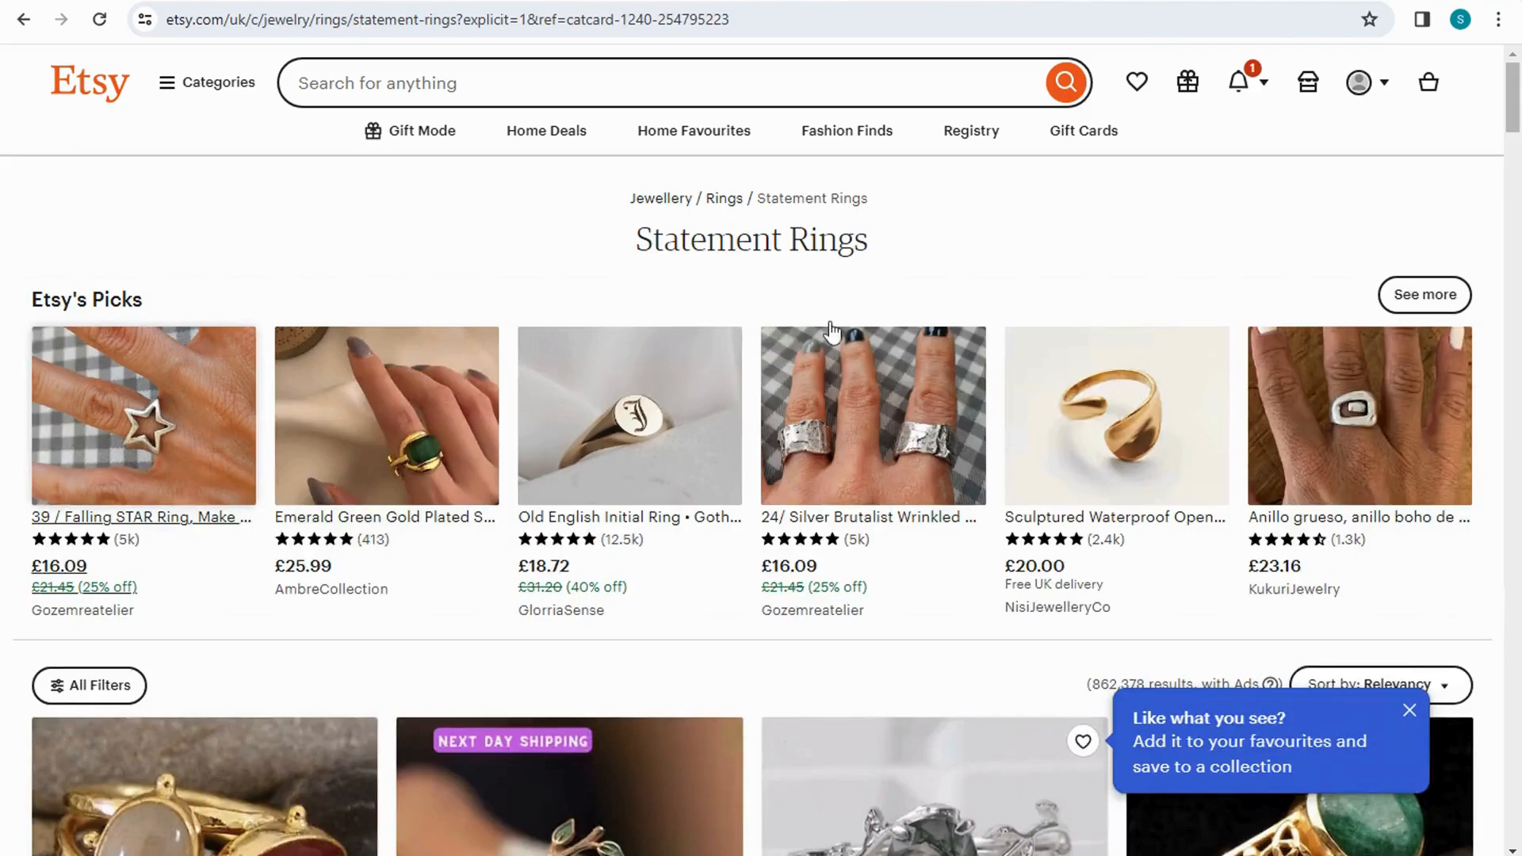
- Back on the listing form, search Category for 'star ring', then clear the search
{"action": "left_click", "coordinate": [127, 566], "text": "ctrl"}
{"action": "left_click", "coordinate": [349, 1]}
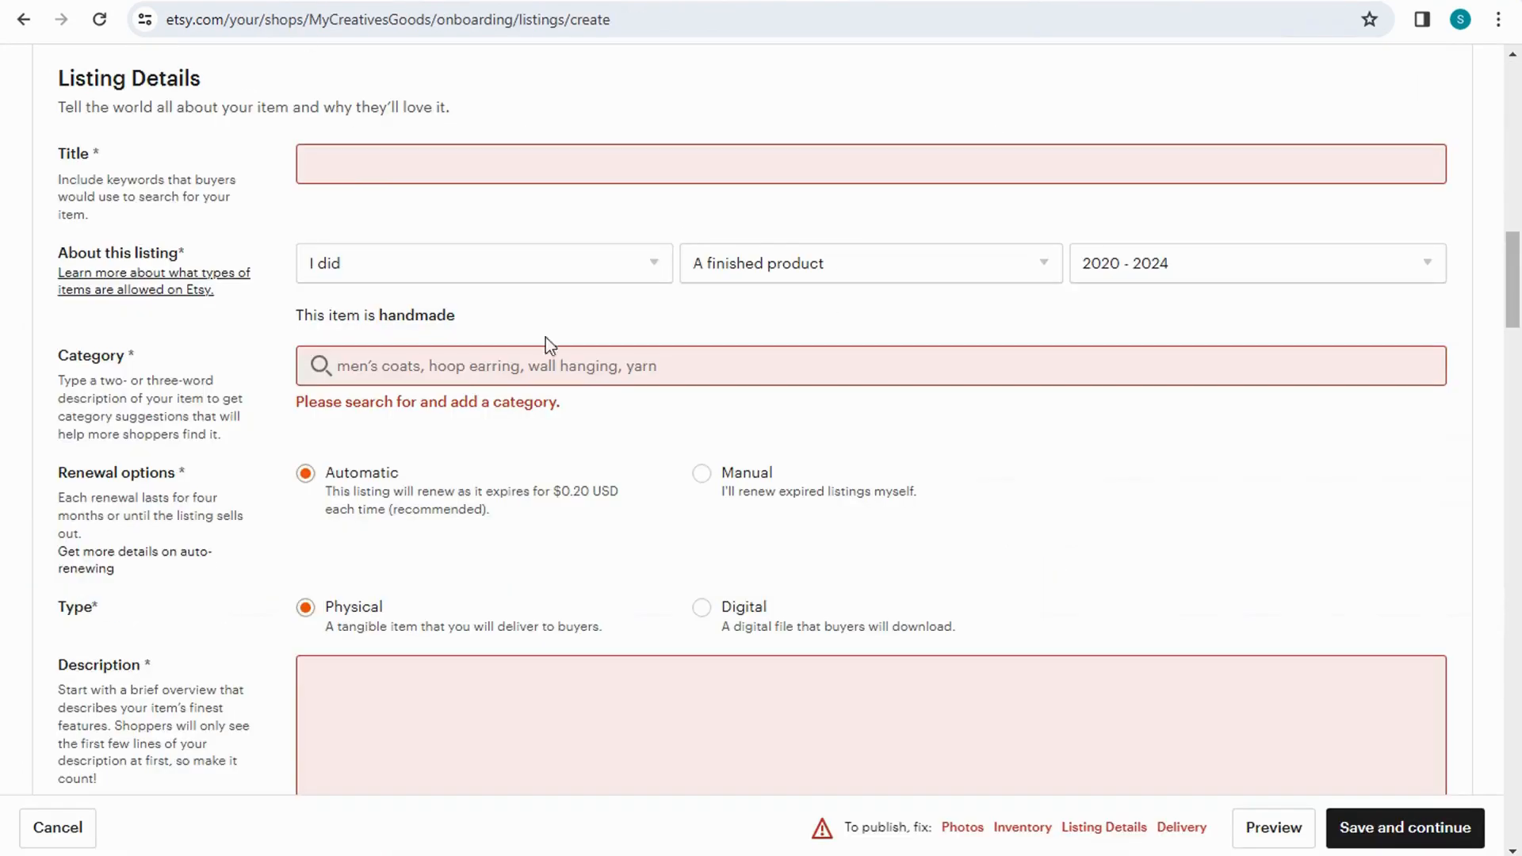
{"action": "left_click", "coordinate": [465, 367]}
{"action": "type", "text": "star"}
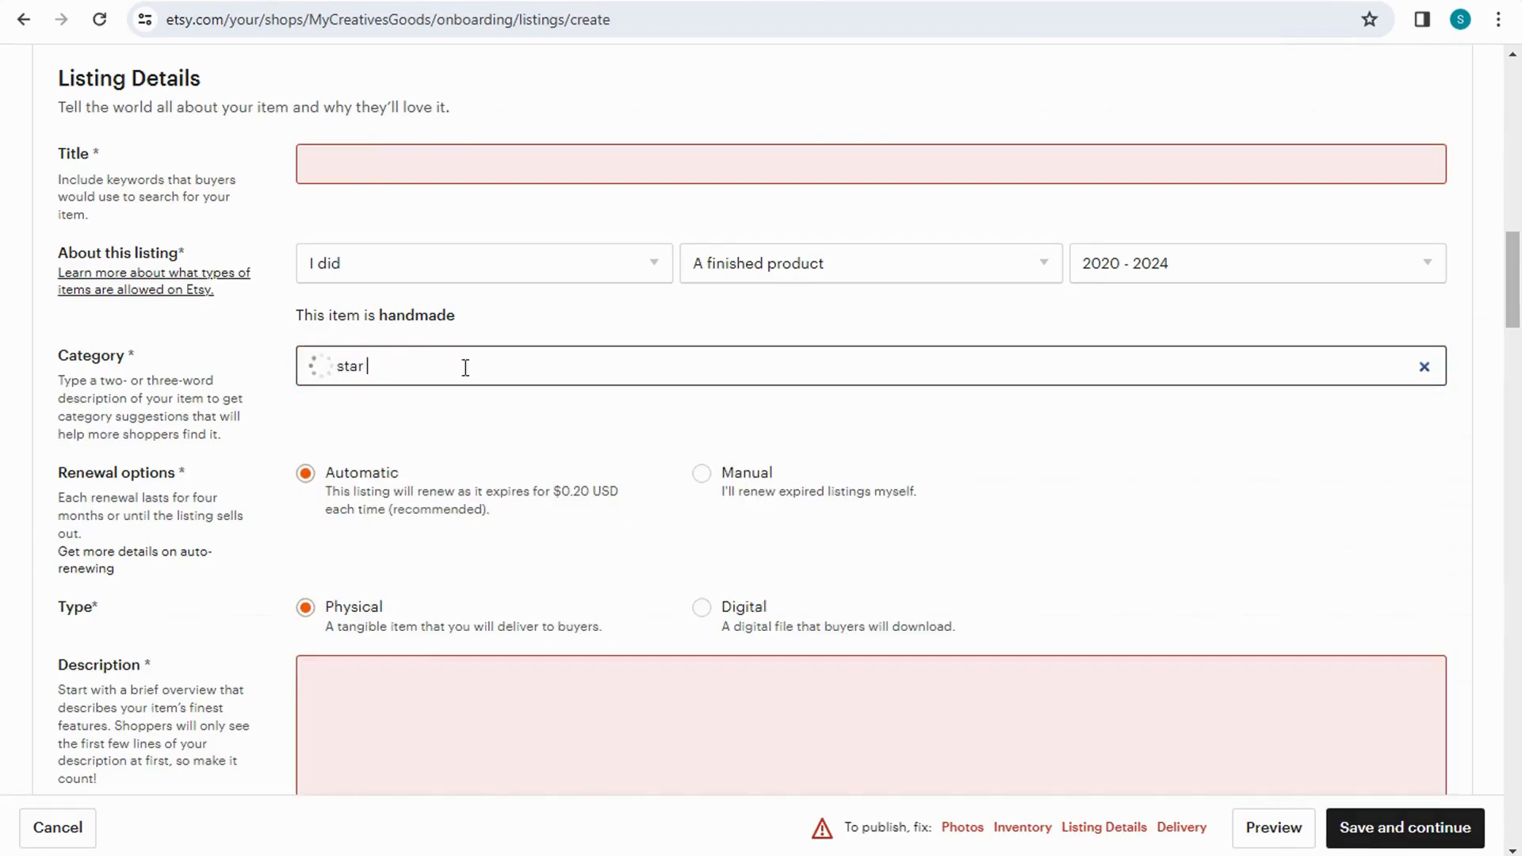
{"action": "type", "text": " ring"}
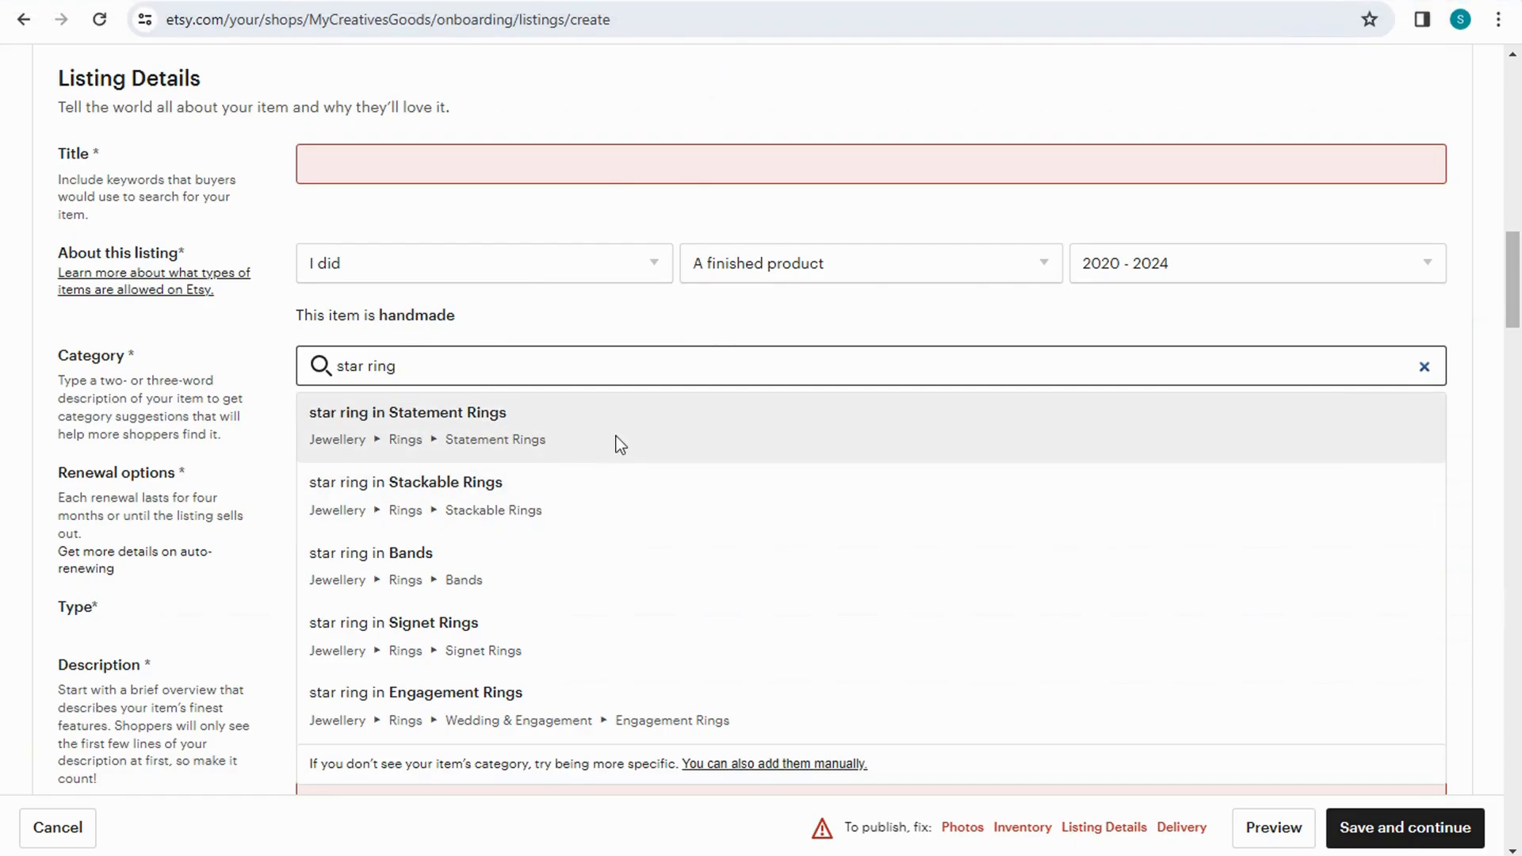
{"action": "left_click", "coordinate": [1424, 367]}
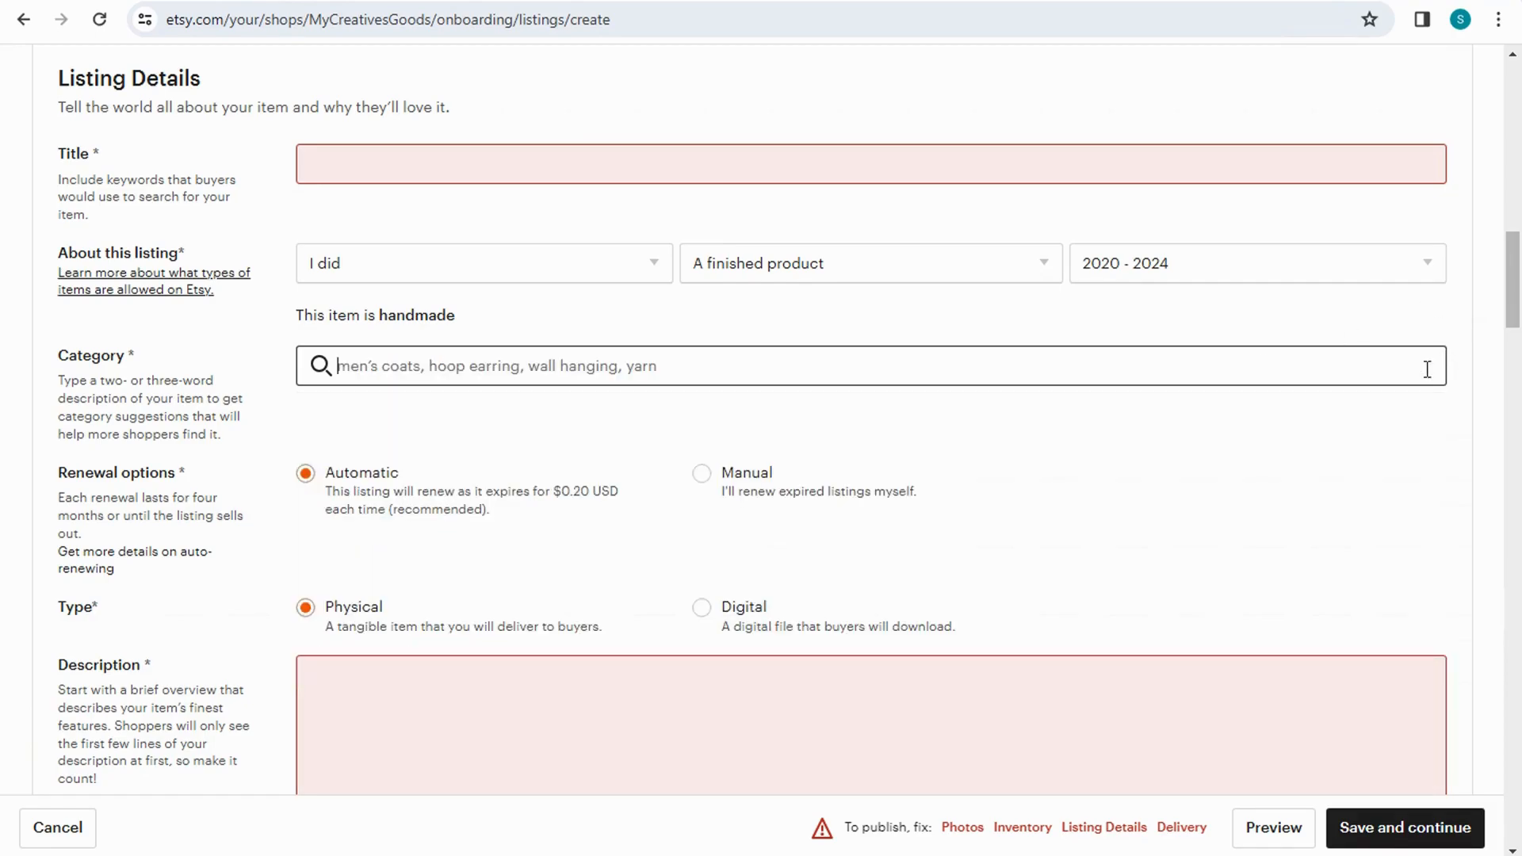
{"action": "scroll", "coordinate": [1259, 513], "scroll_direction": "down", "scroll_amount": 1}
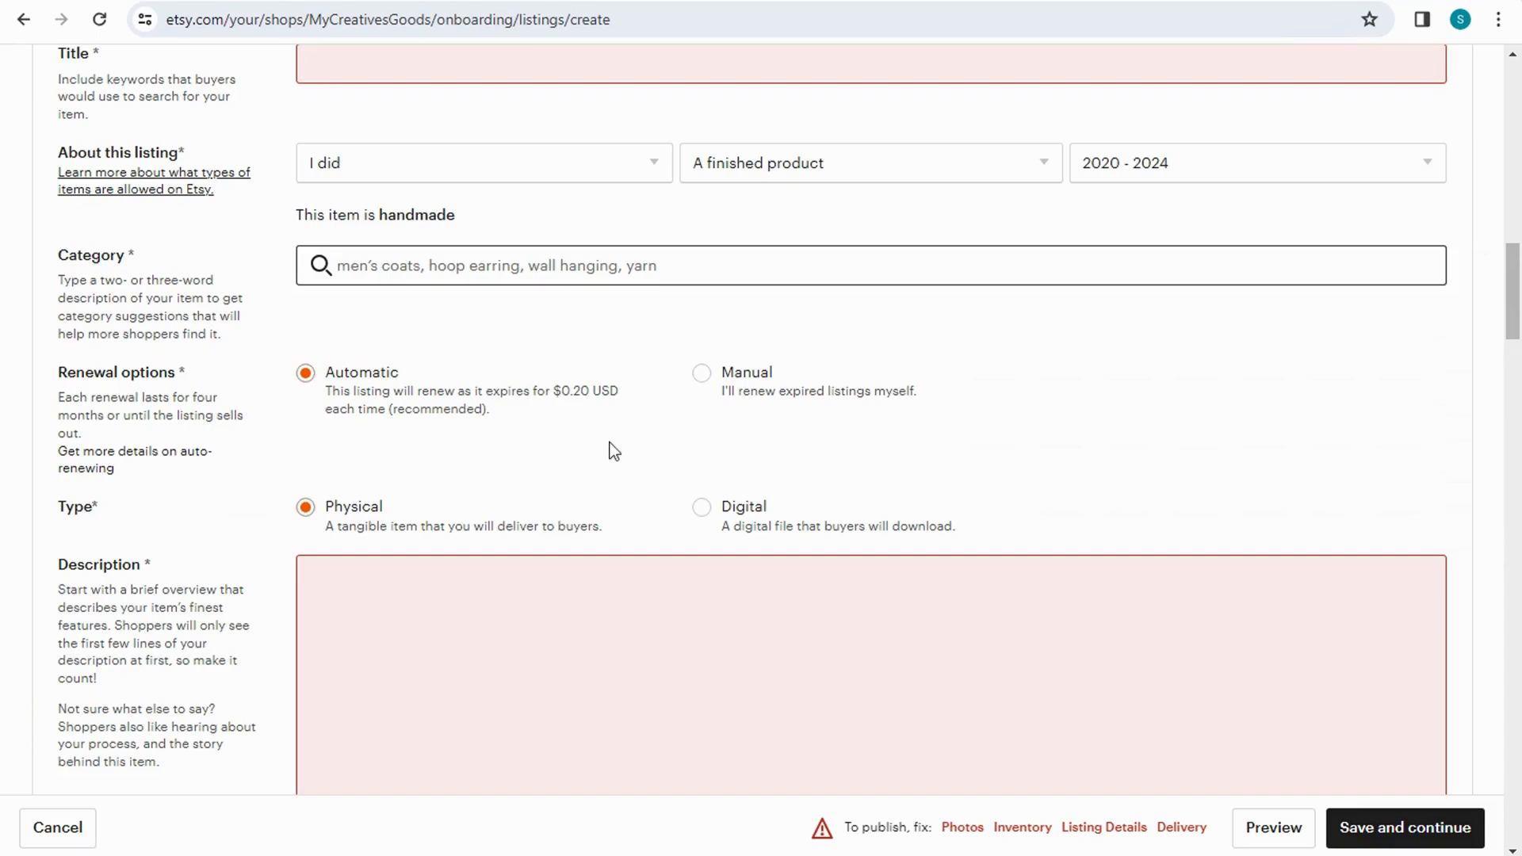
{"action": "scroll", "coordinate": [746, 457], "scroll_direction": "down", "scroll_amount": 3}
{"action": "scroll", "coordinate": [746, 459], "scroll_direction": "down", "scroll_amount": 3}
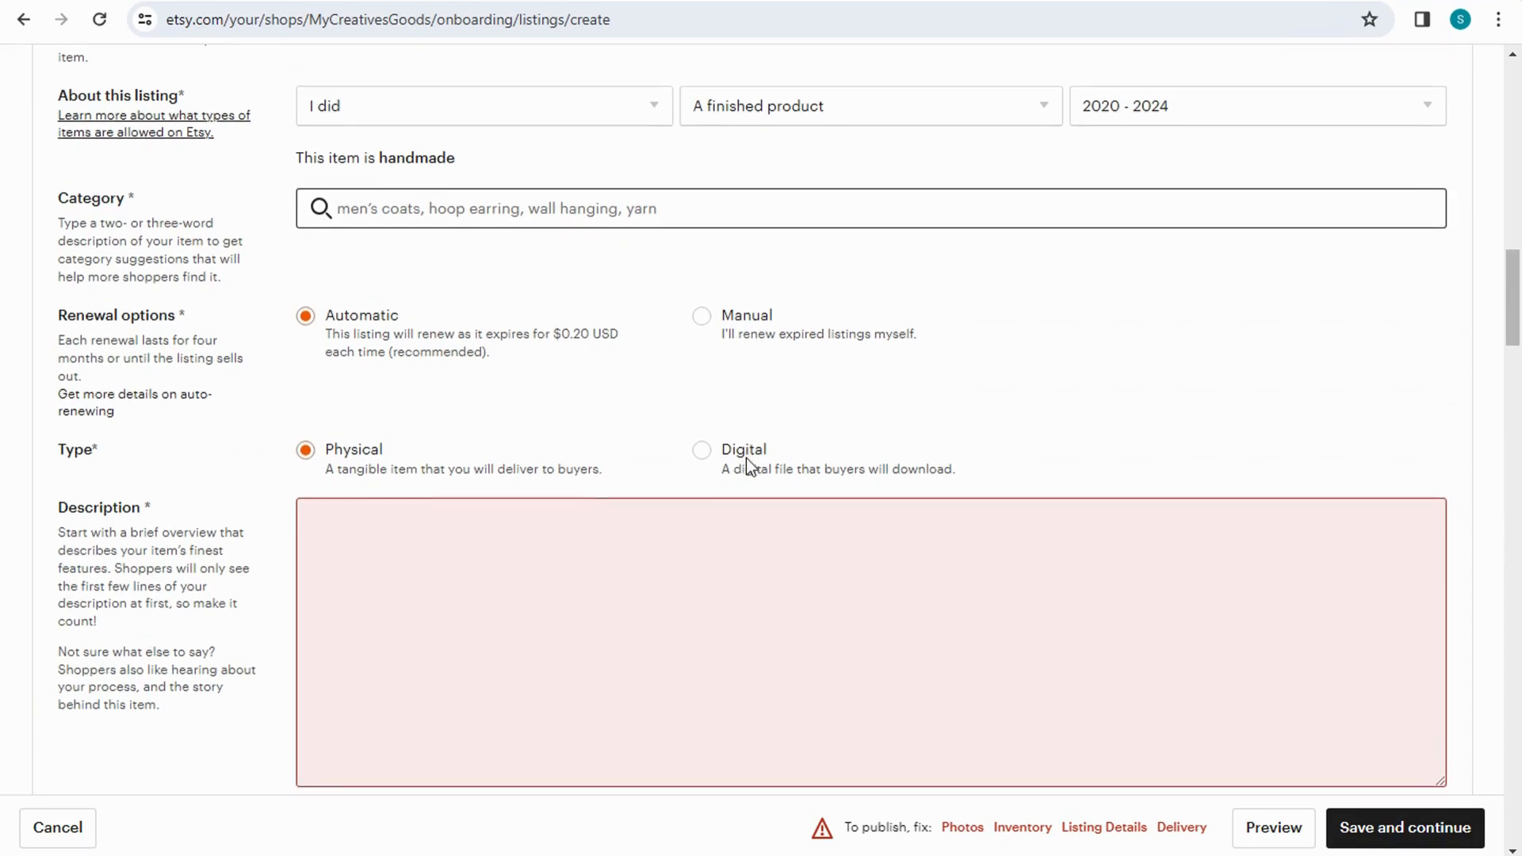
{"action": "scroll", "coordinate": [745, 458], "scroll_direction": "down", "scroll_amount": 2}
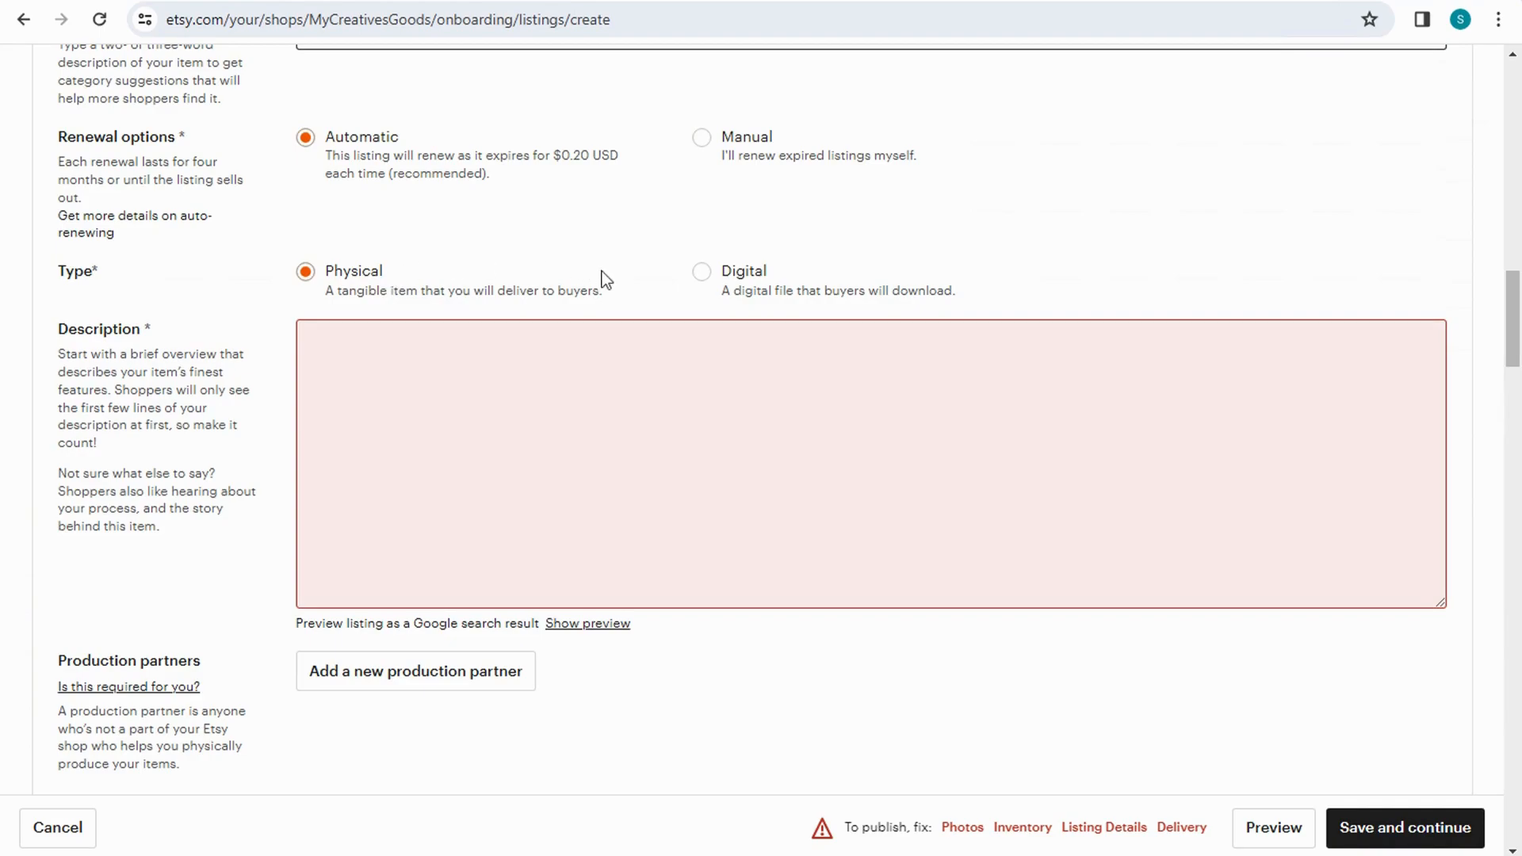
- Switch the listing type to Digital and scroll past Description, Tags and Materials to Price
{"action": "left_click", "coordinate": [702, 273]}
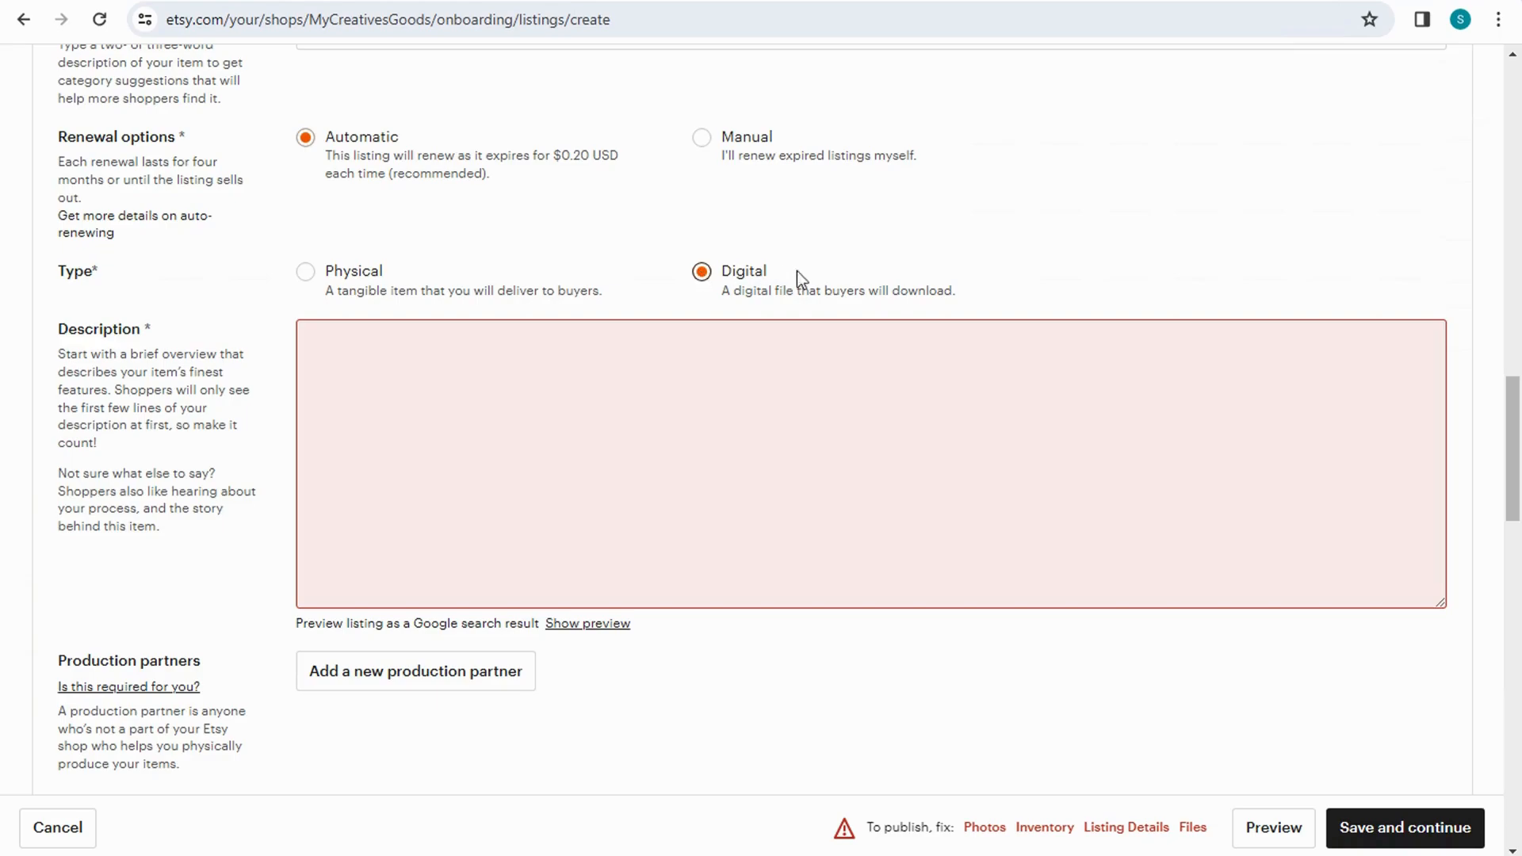
{"action": "scroll", "coordinate": [808, 418], "scroll_direction": "down", "scroll_amount": 1}
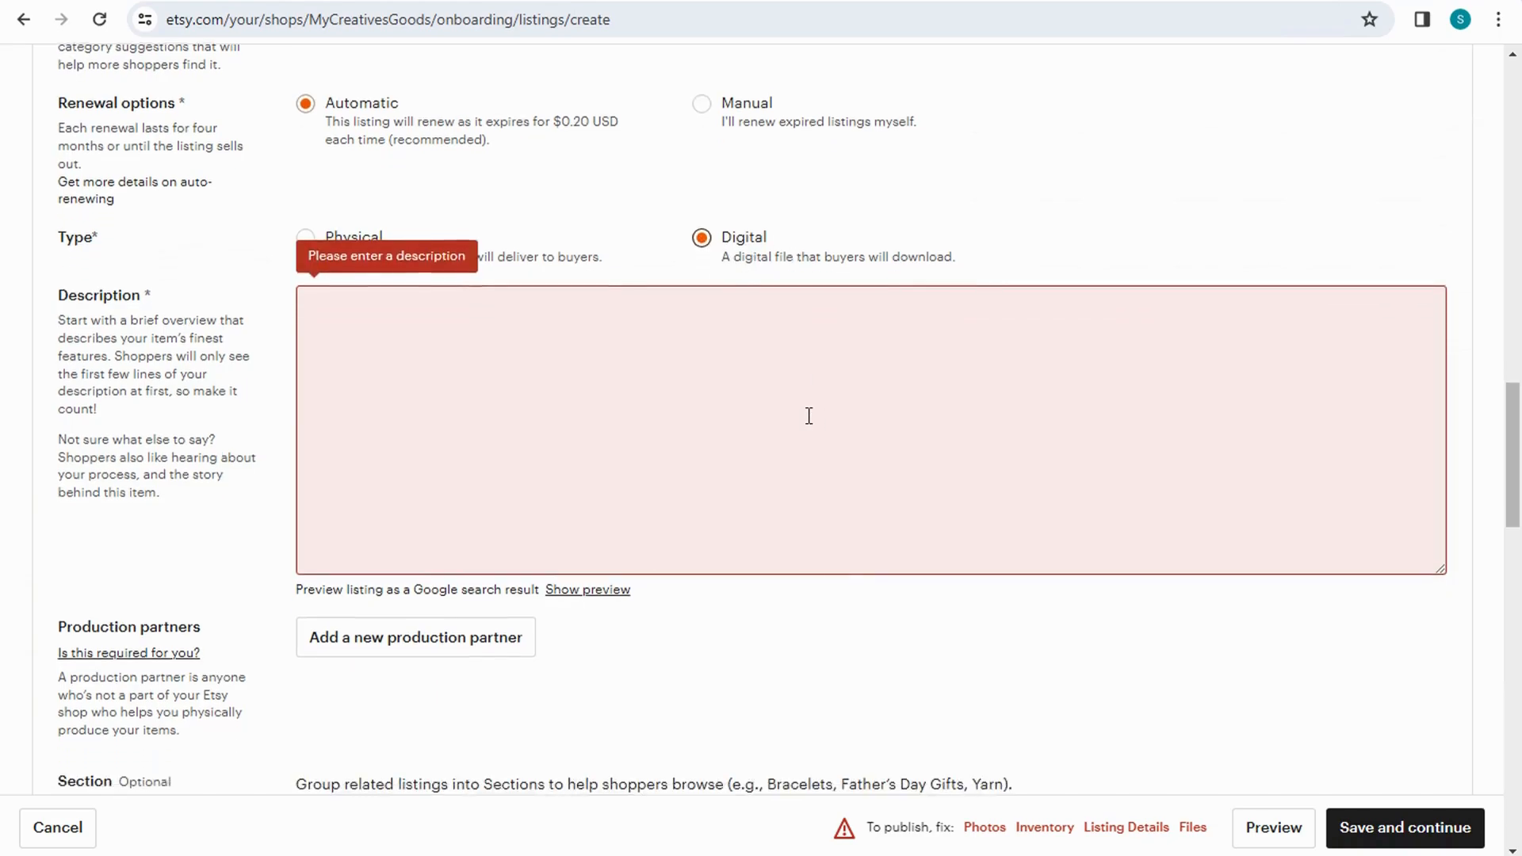
{"action": "left_click", "coordinate": [703, 468]}
{"action": "scroll", "coordinate": [652, 505], "scroll_direction": "down", "scroll_amount": 1}
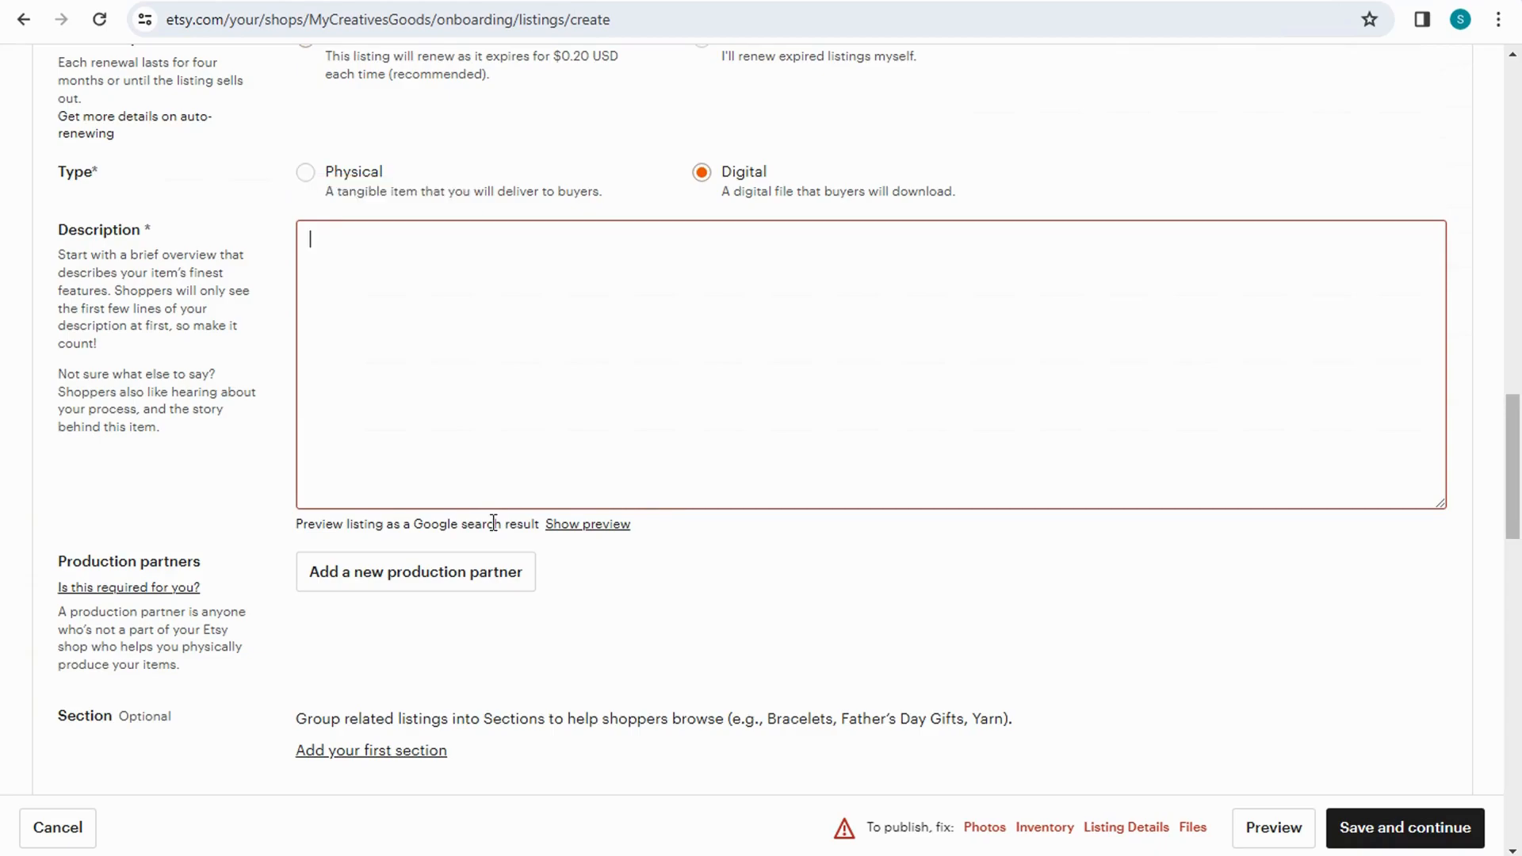
{"action": "scroll", "coordinate": [504, 615], "scroll_direction": "down", "scroll_amount": 2}
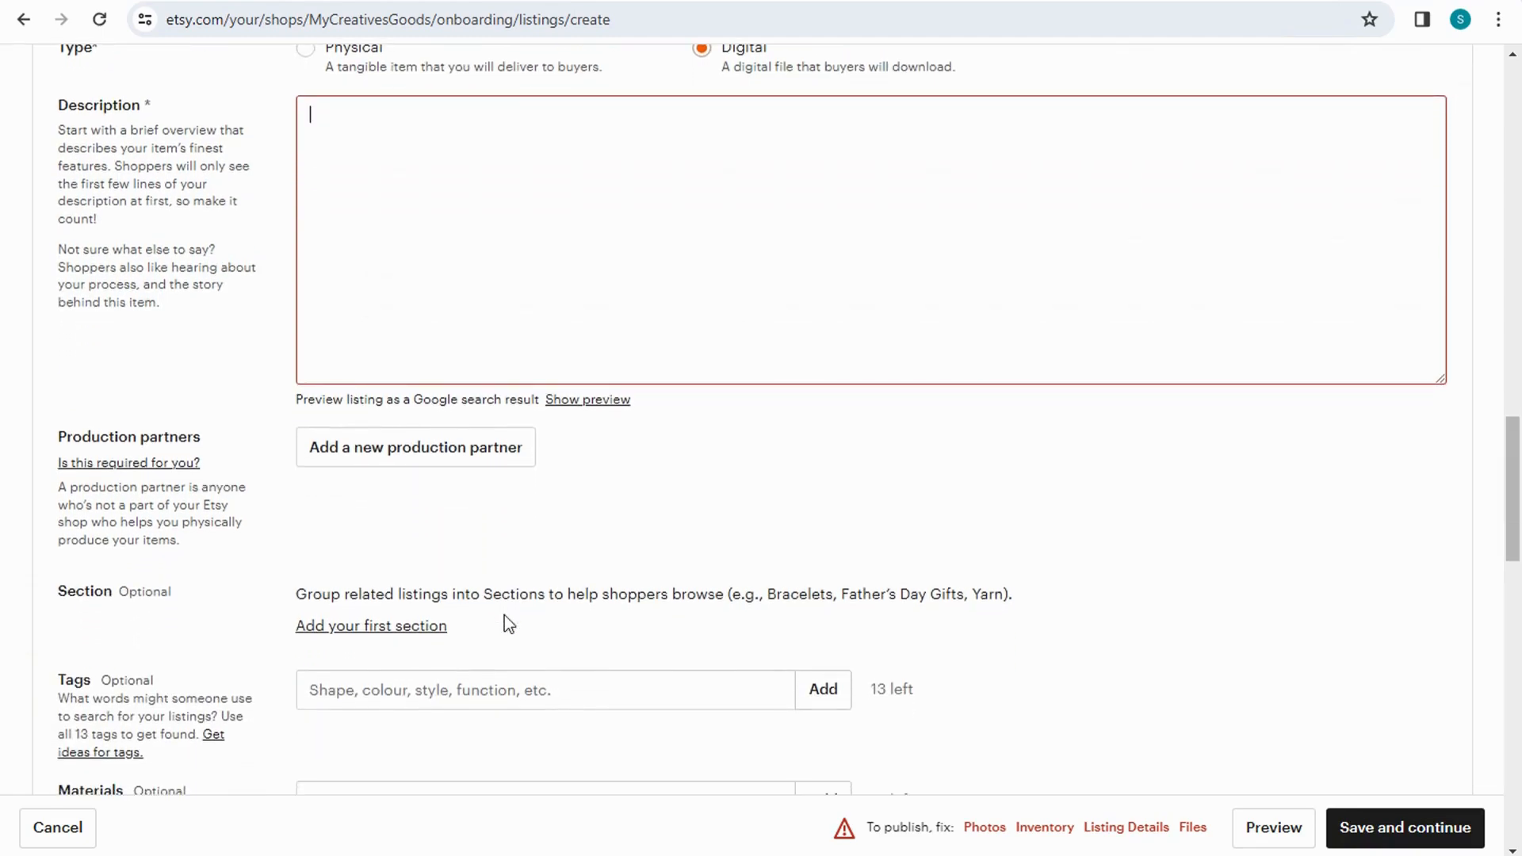
{"action": "scroll", "coordinate": [505, 616], "scroll_direction": "down", "scroll_amount": 2}
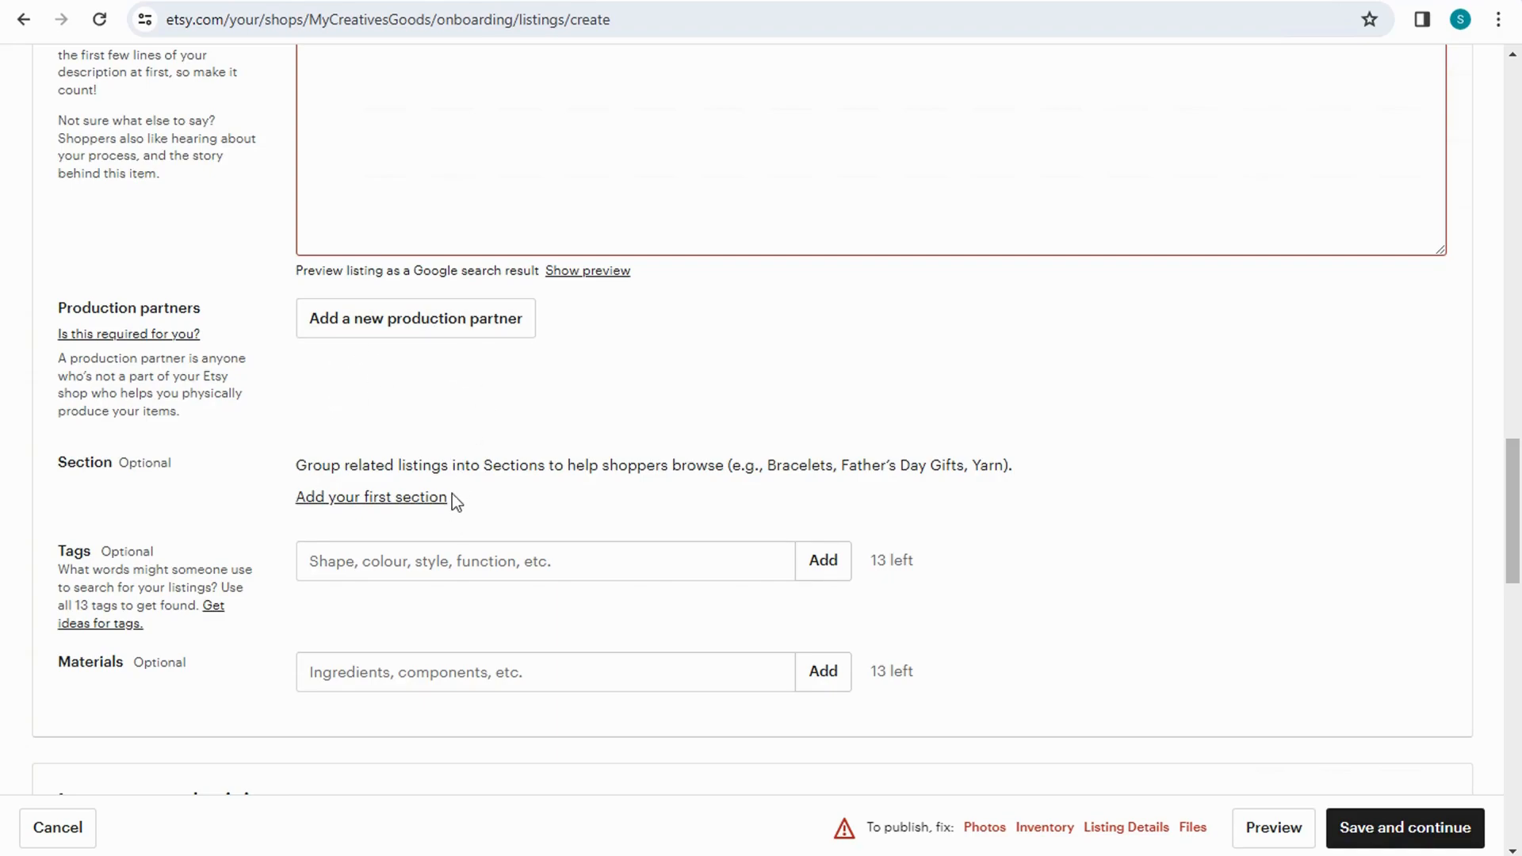
{"action": "scroll", "coordinate": [454, 501], "scroll_direction": "down", "scroll_amount": 2}
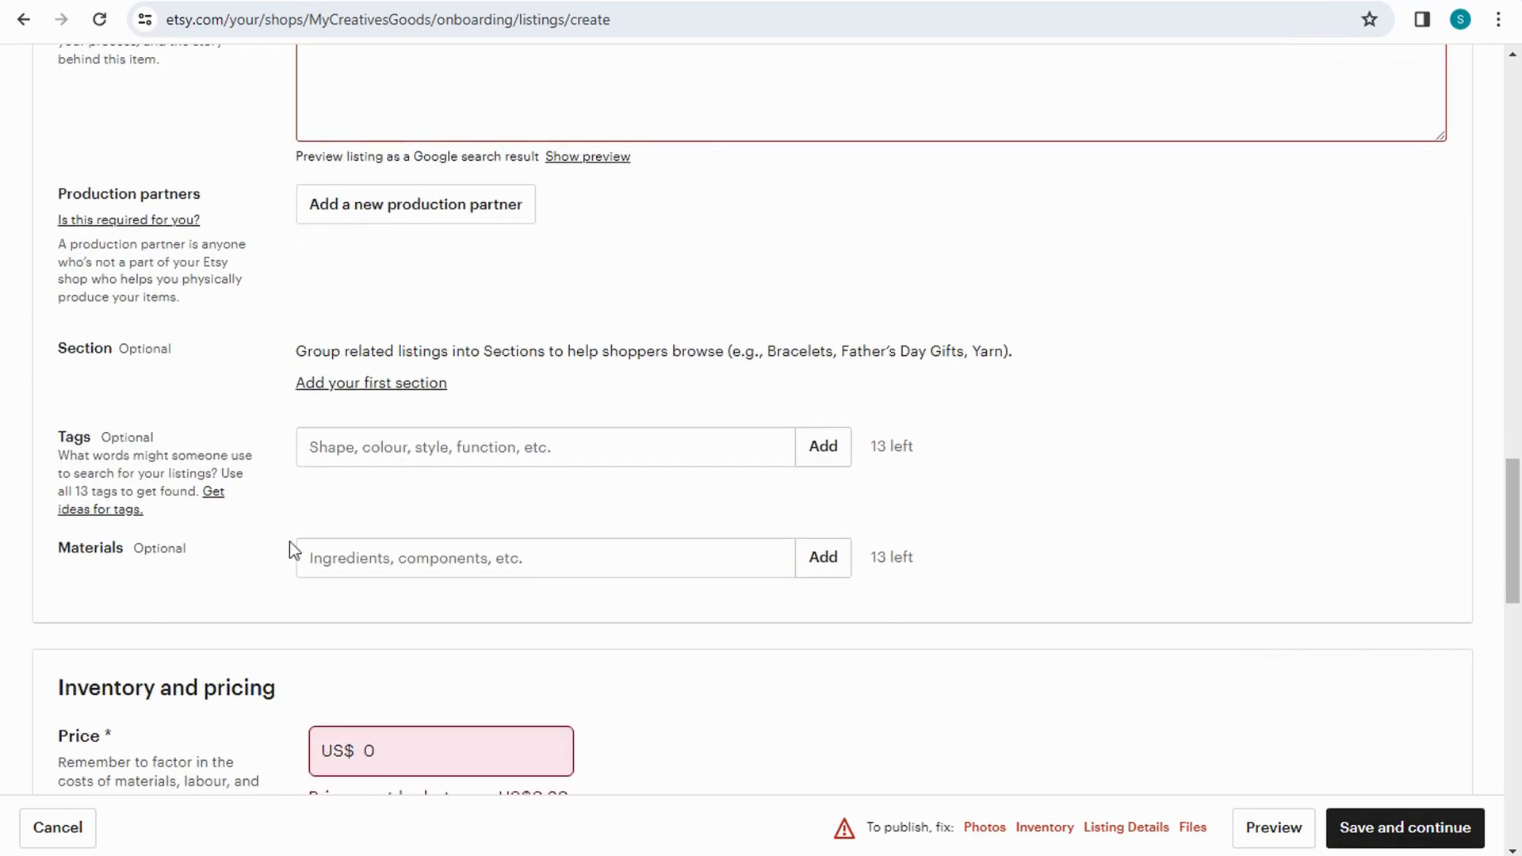
{"action": "scroll", "coordinate": [289, 543], "scroll_direction": "down", "scroll_amount": 1}
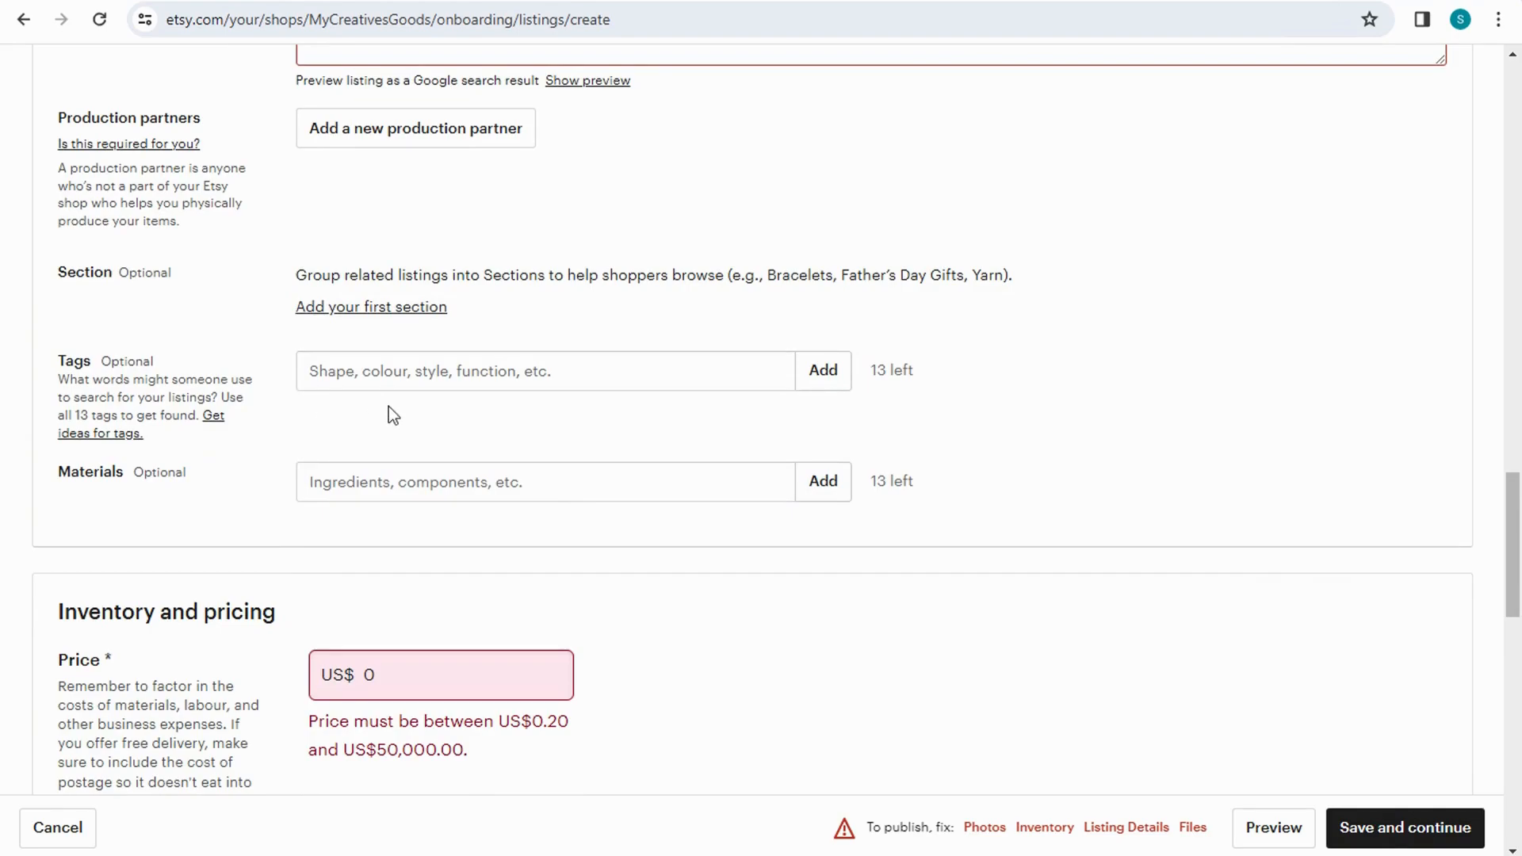
{"action": "scroll", "coordinate": [398, 516], "scroll_direction": "down", "scroll_amount": 2}
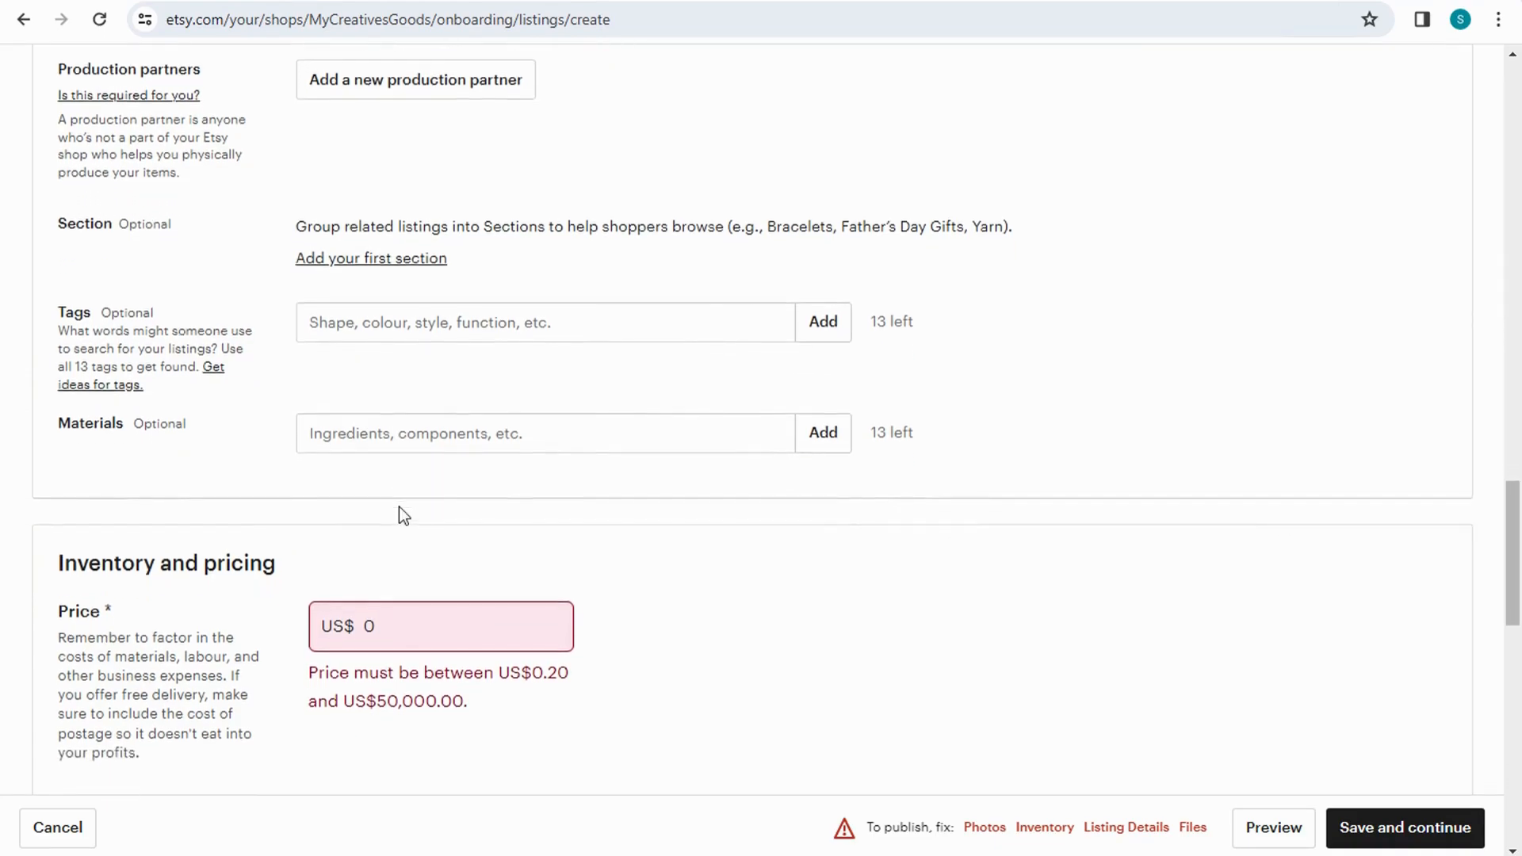
{"action": "scroll", "coordinate": [405, 528], "scroll_direction": "down", "scroll_amount": 1}
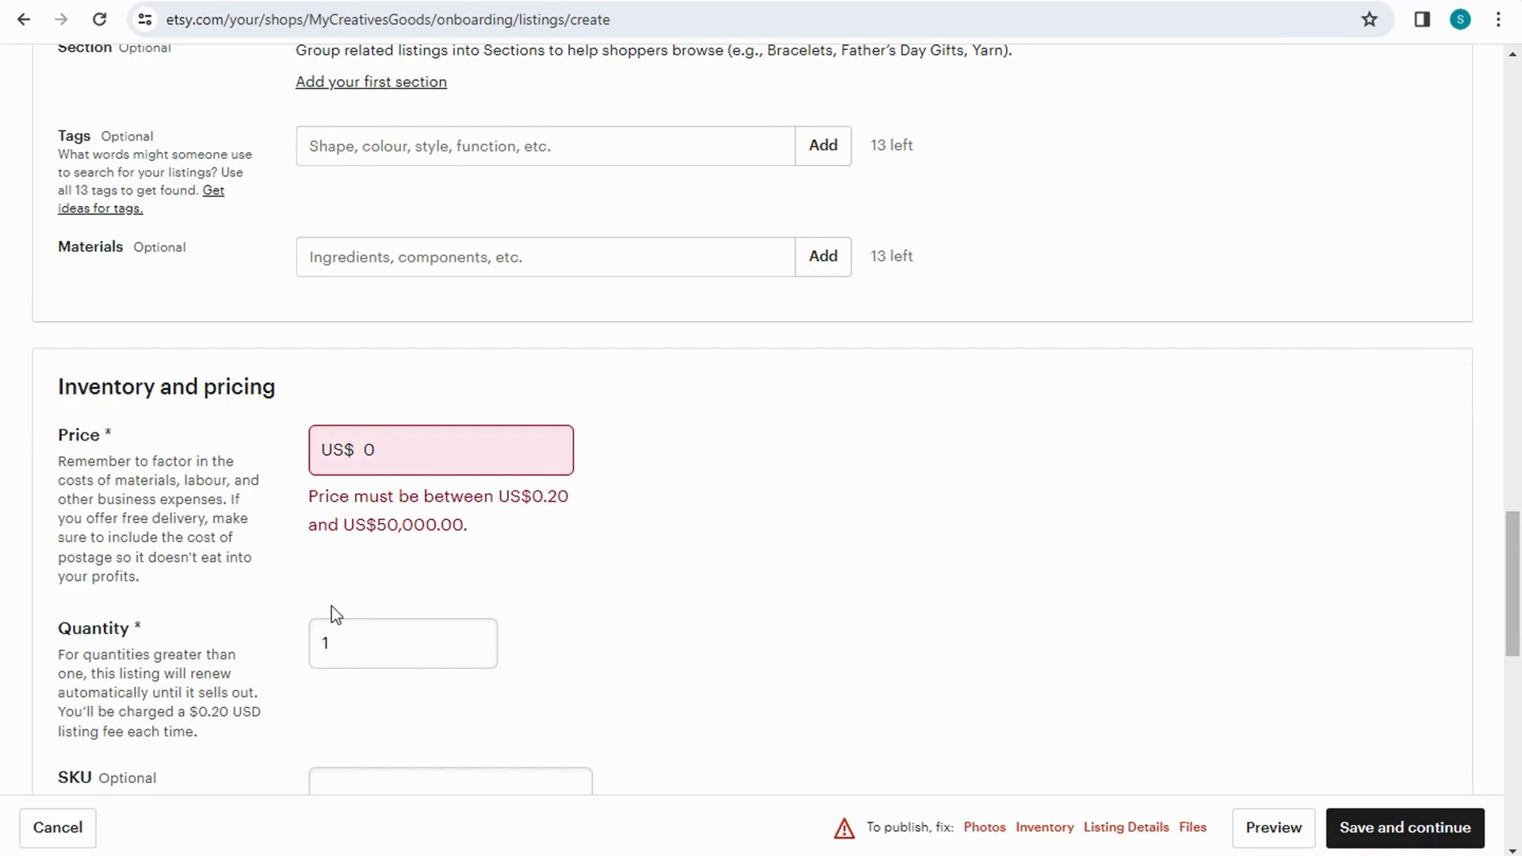
{"action": "scroll", "coordinate": [333, 611], "scroll_direction": "down", "scroll_amount": 2}
{"action": "left_click", "coordinate": [379, 584]}
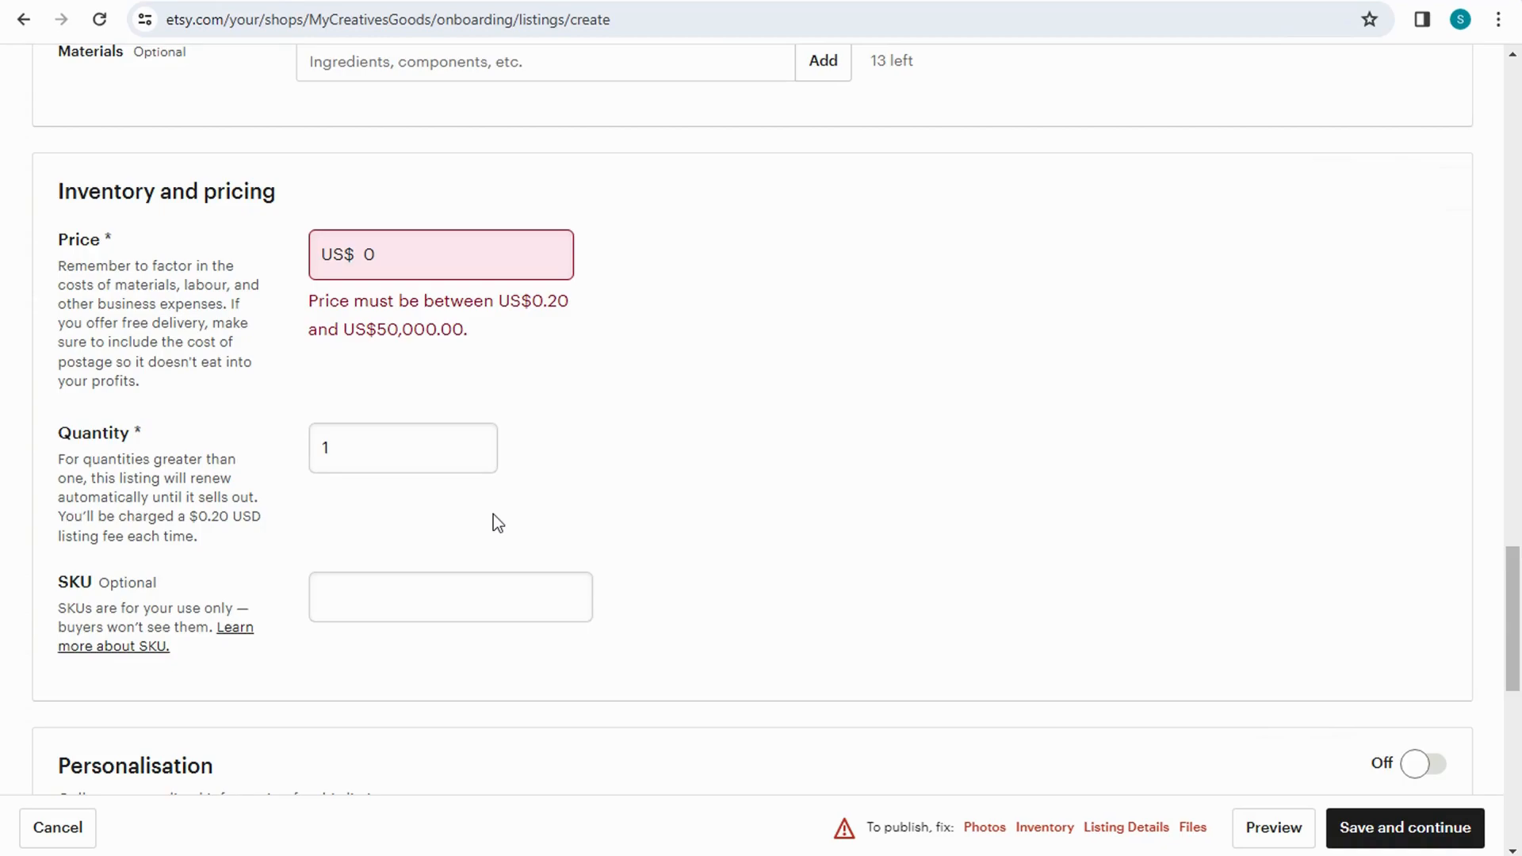
{"action": "scroll", "coordinate": [480, 627], "scroll_direction": "down", "scroll_amount": 2}
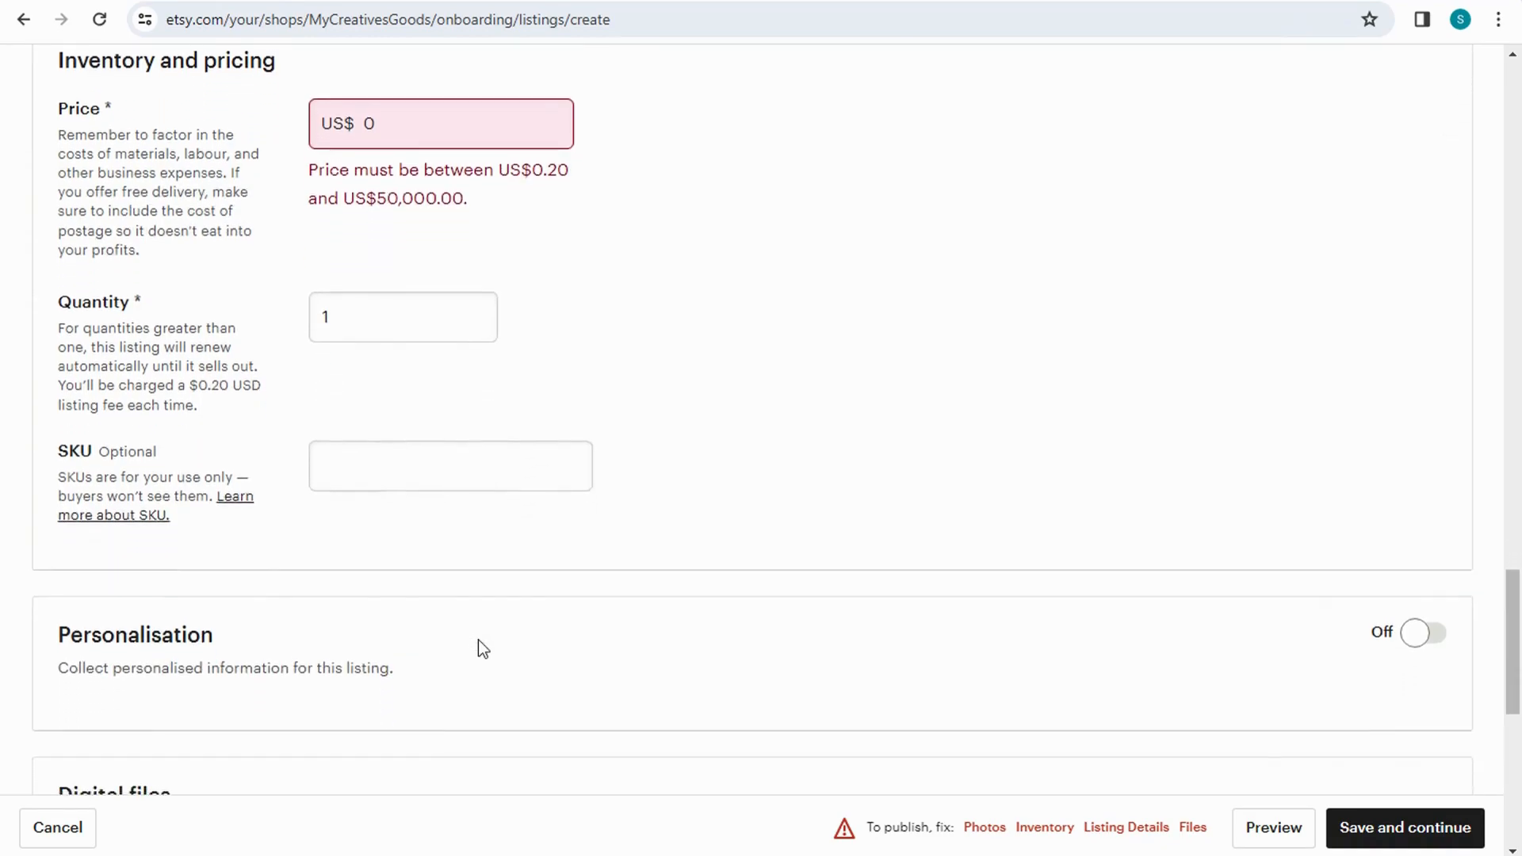
{"action": "scroll", "coordinate": [478, 640], "scroll_direction": "down", "scroll_amount": 1}
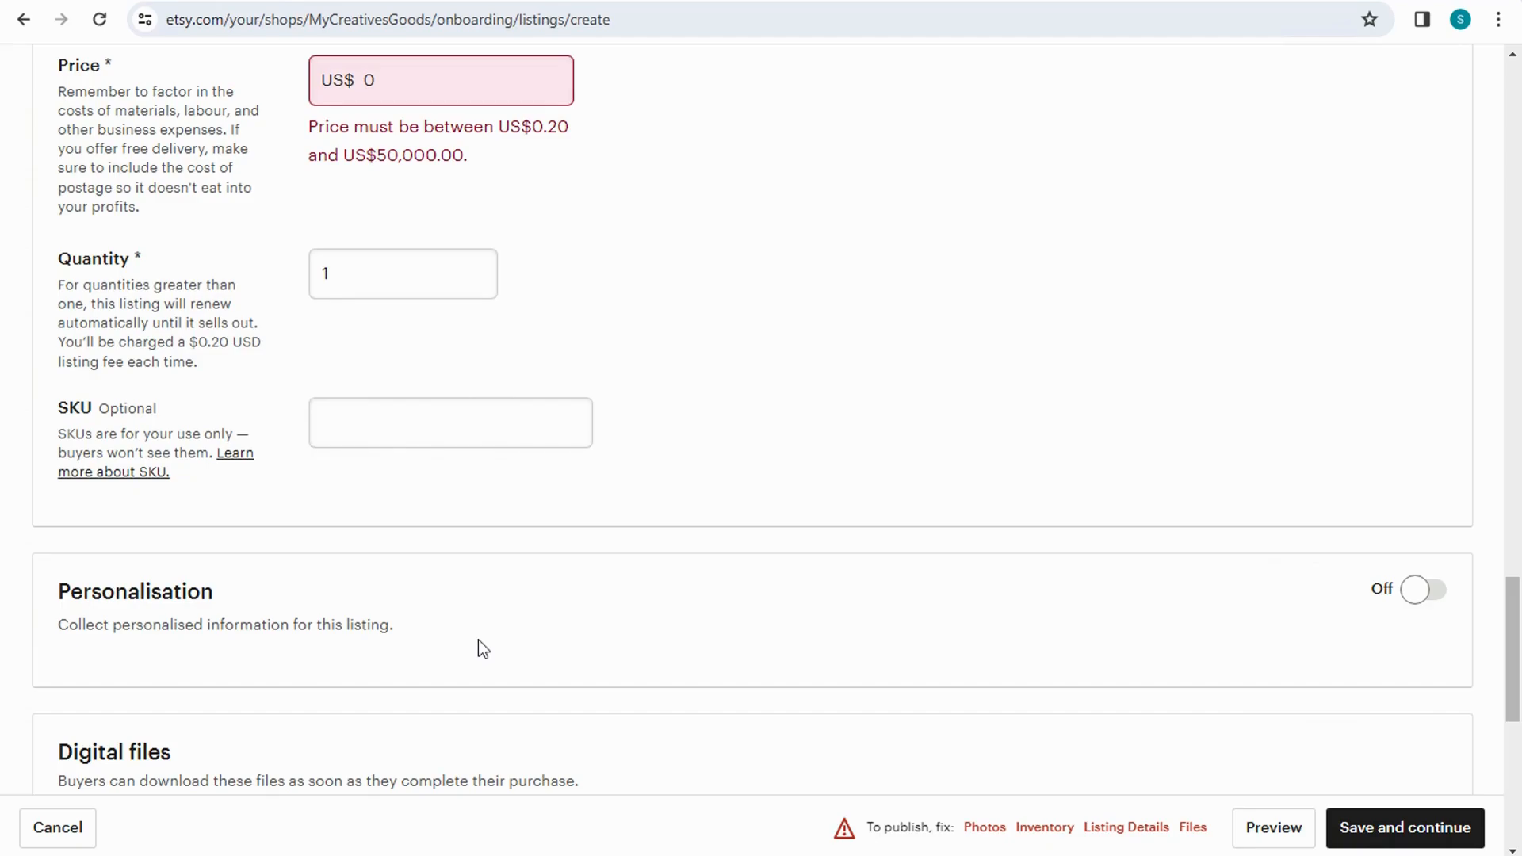
{"action": "scroll", "coordinate": [478, 639], "scroll_direction": "down", "scroll_amount": 3}
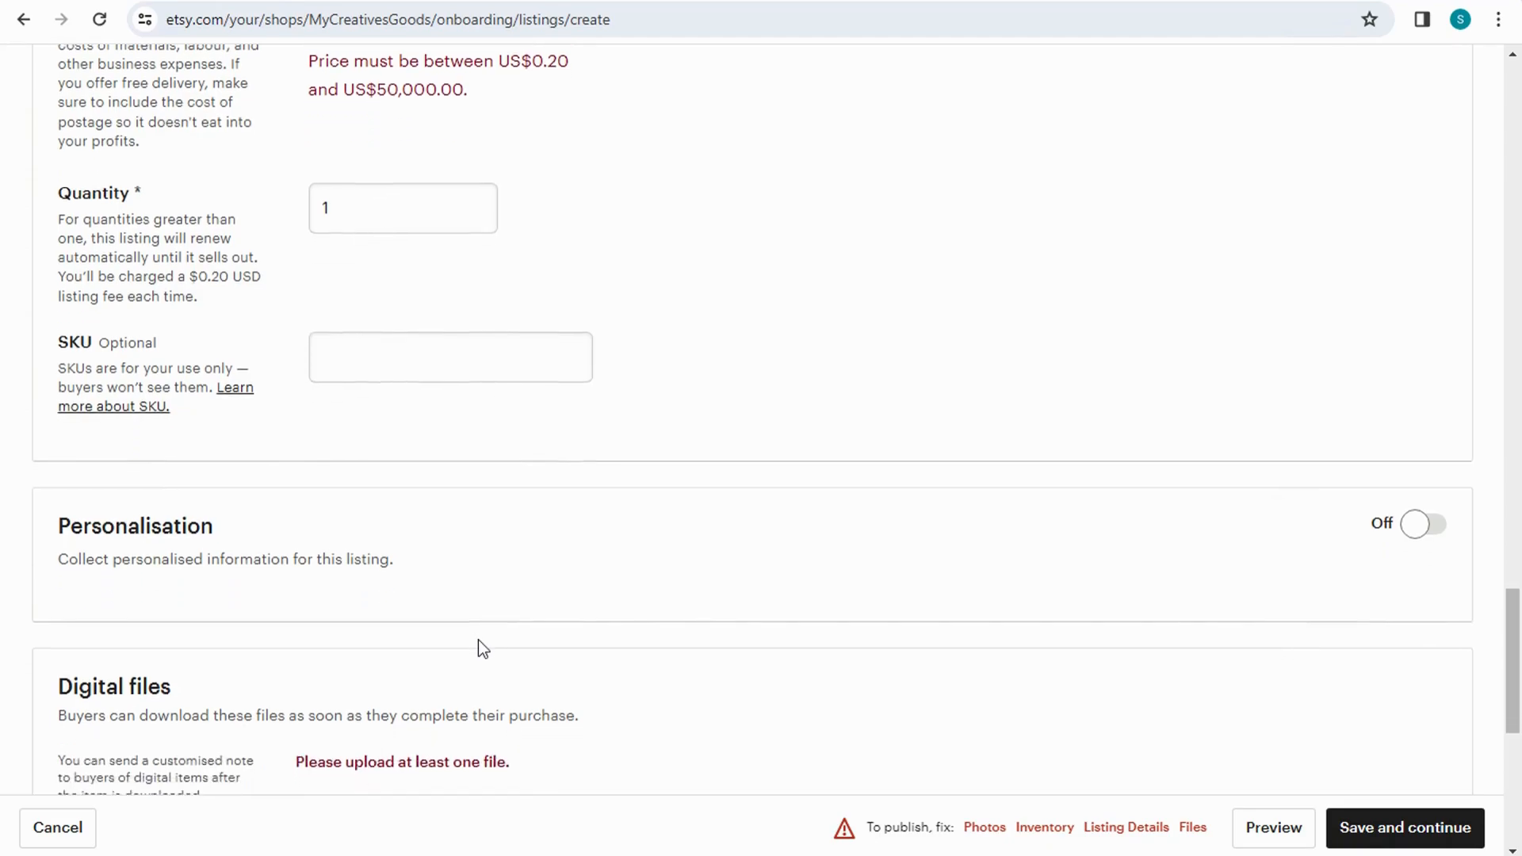
{"action": "scroll", "coordinate": [480, 648], "scroll_direction": "down", "scroll_amount": 3}
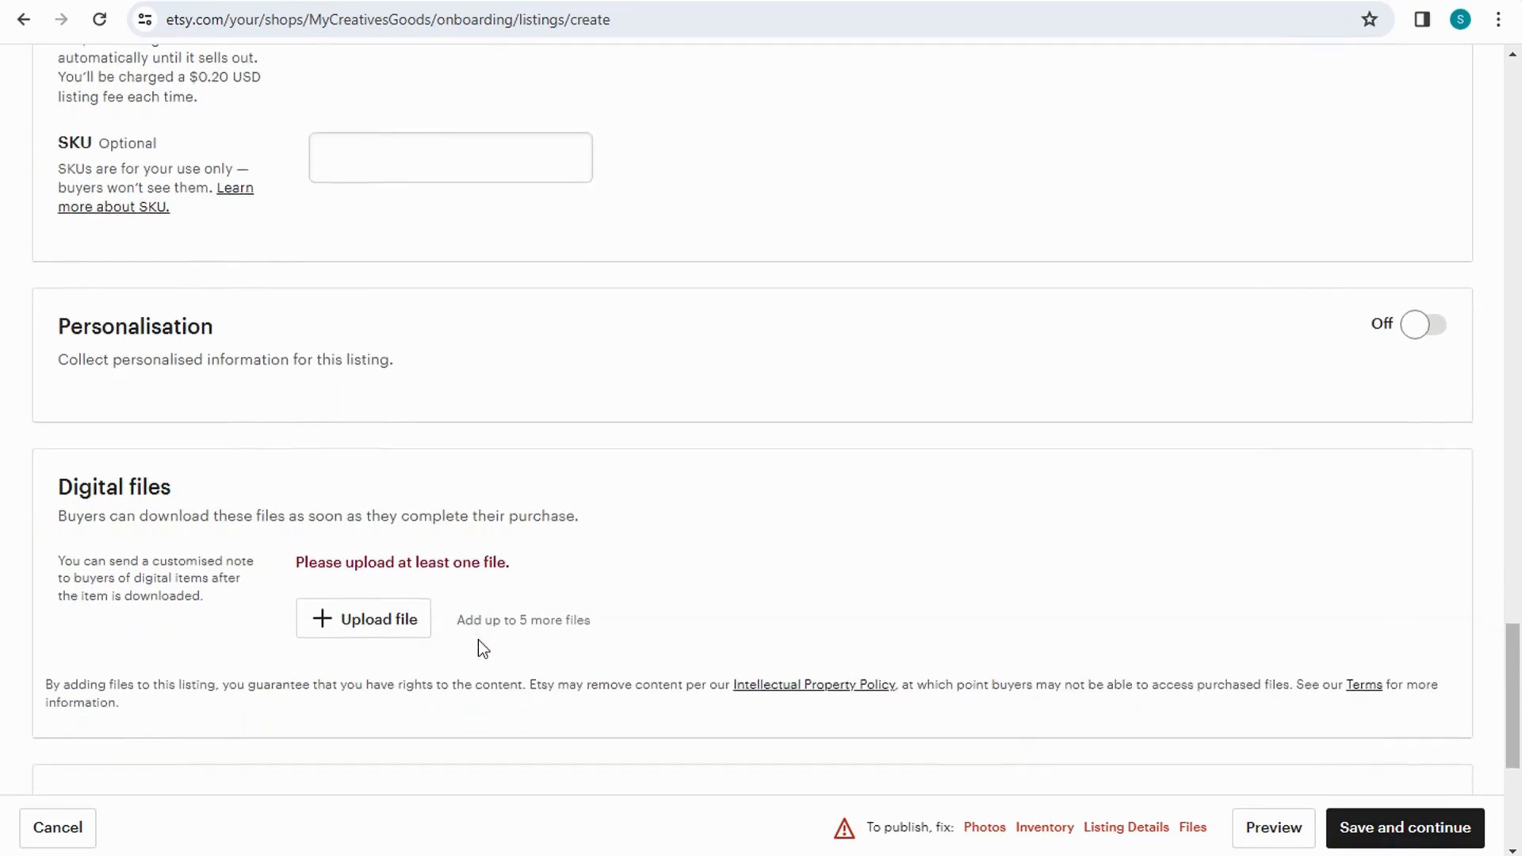
{"action": "scroll", "coordinate": [478, 640], "scroll_direction": "down", "scroll_amount": 2}
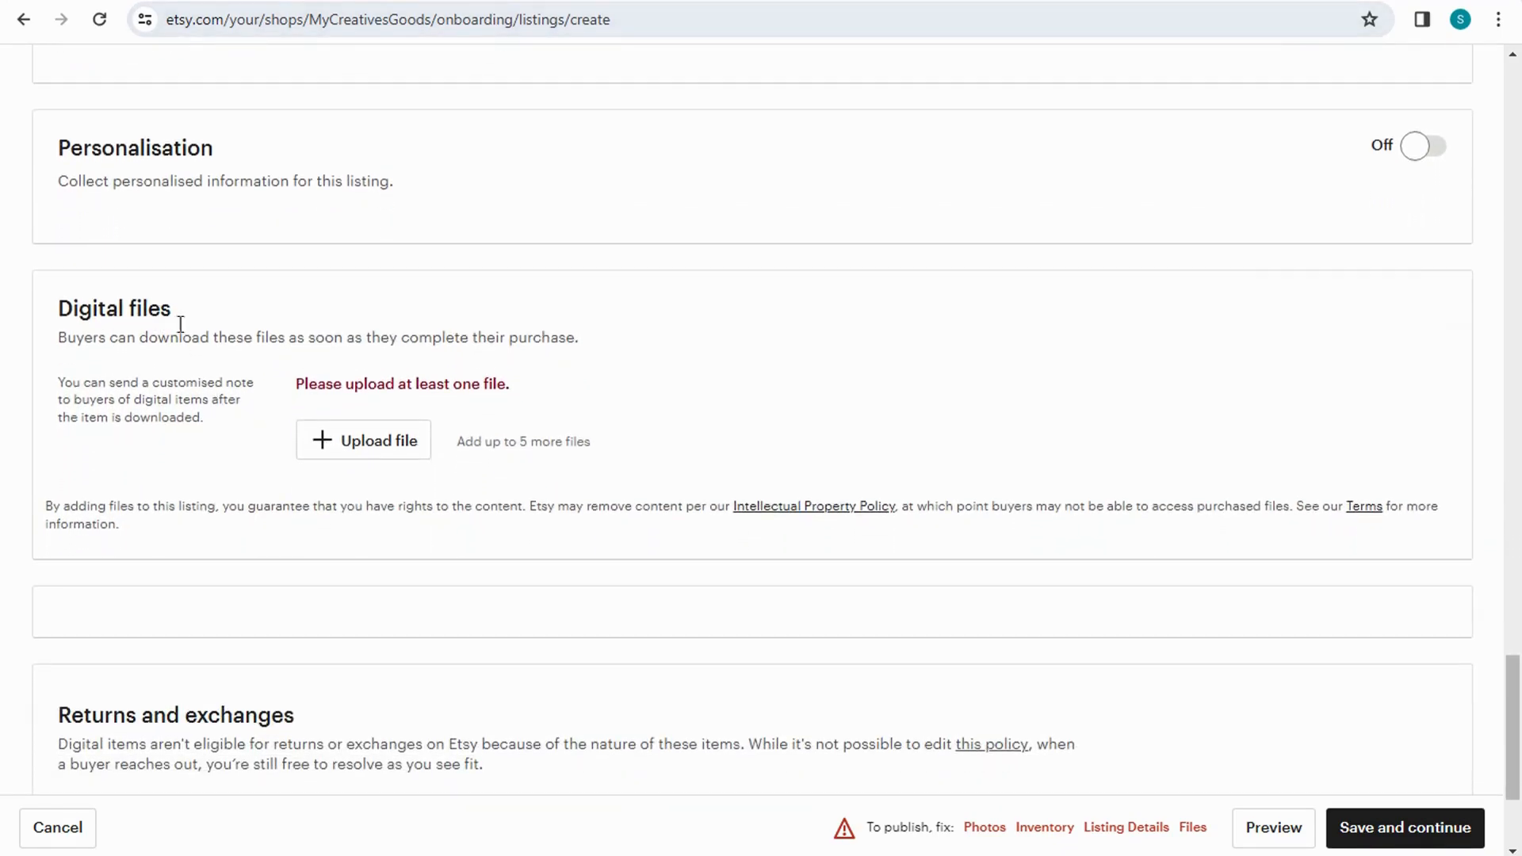
{"action": "scroll", "coordinate": [375, 519], "scroll_direction": "down", "scroll_amount": 3}
{"action": "scroll", "coordinate": [376, 518], "scroll_direction": "down", "scroll_amount": 1}
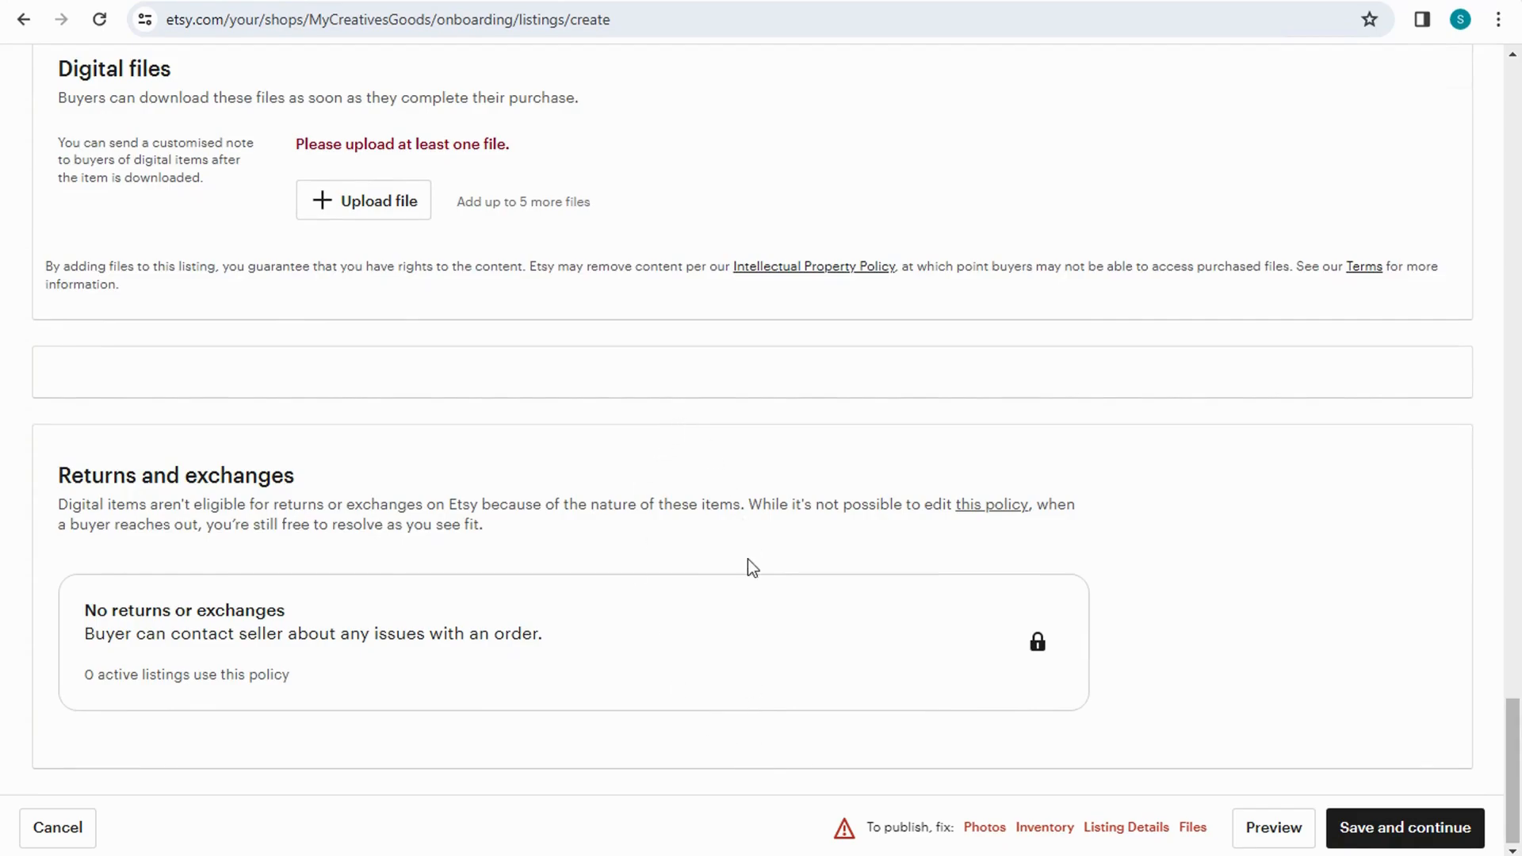
{"action": "scroll", "coordinate": [1231, 615], "scroll_direction": "up", "scroll_amount": 20}
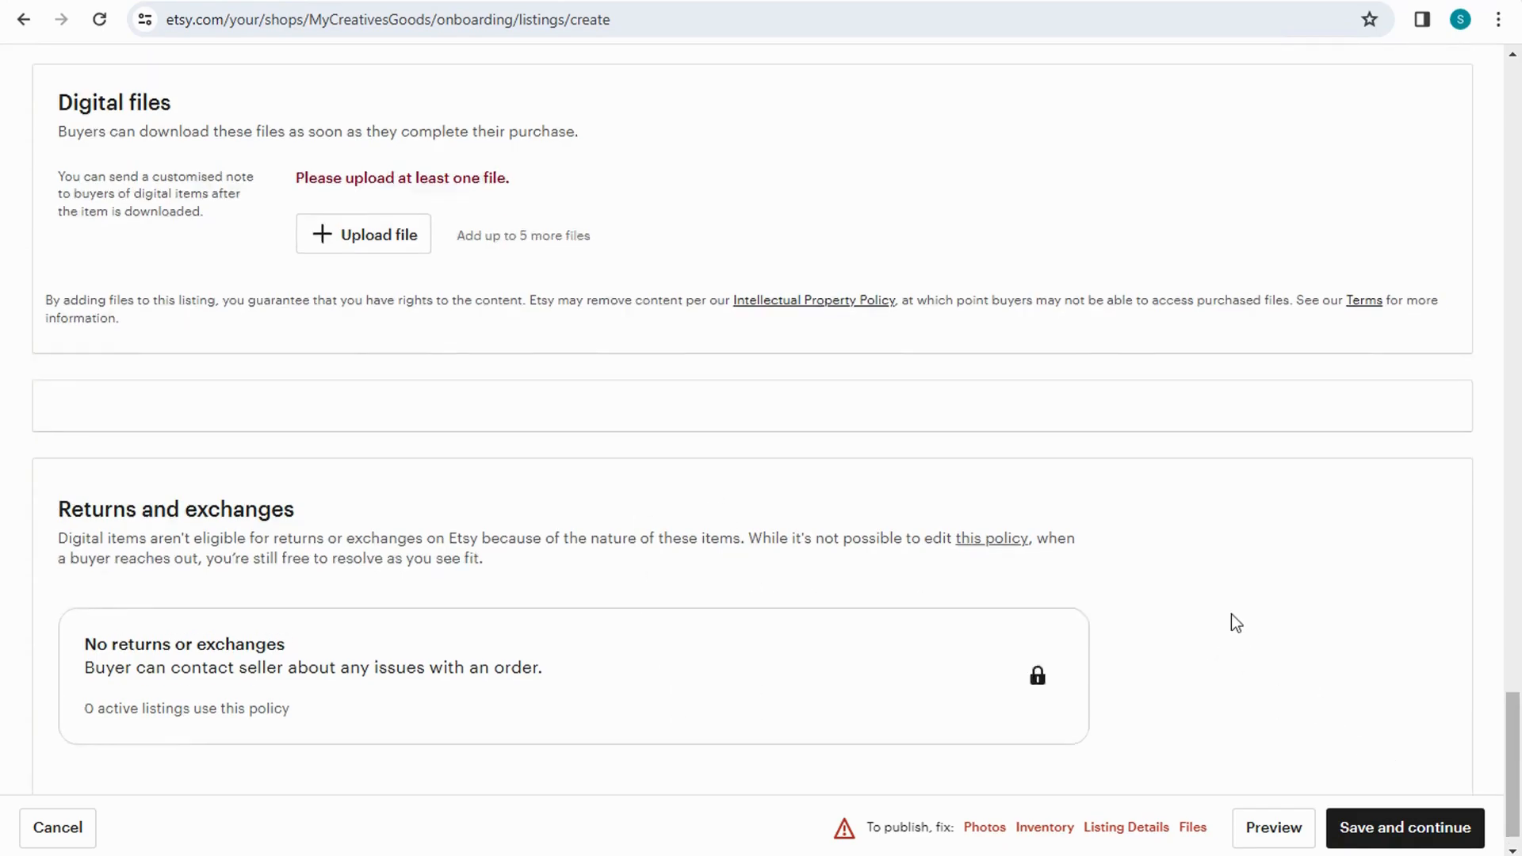
{"action": "scroll", "coordinate": [1231, 615], "scroll_direction": "up", "scroll_amount": 10}
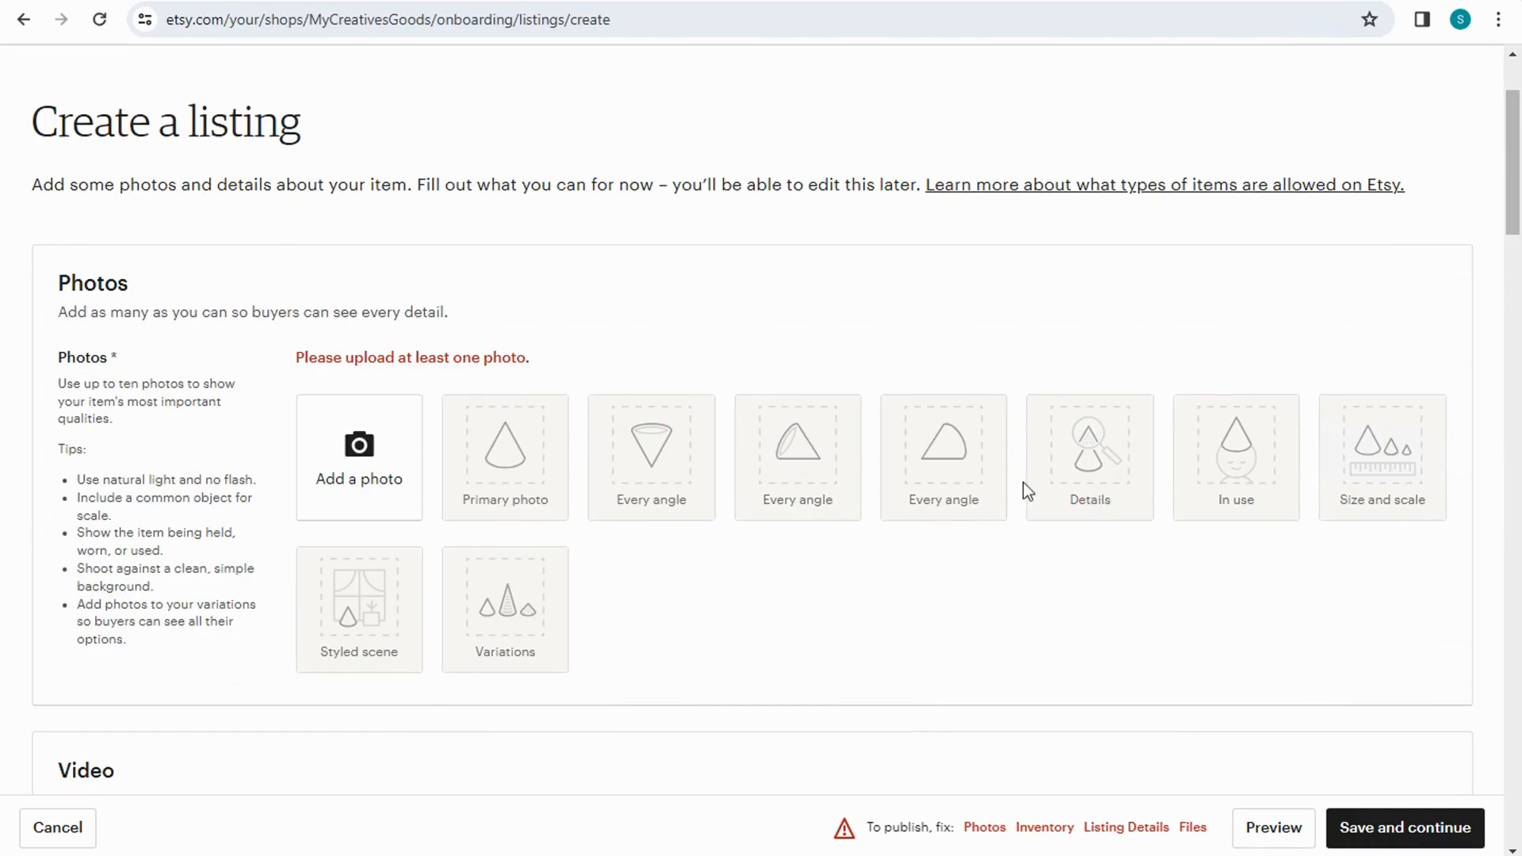
- Scroll back up the listing form
{"action": "scroll", "coordinate": [1080, 346], "scroll_direction": "up", "scroll_amount": 3}
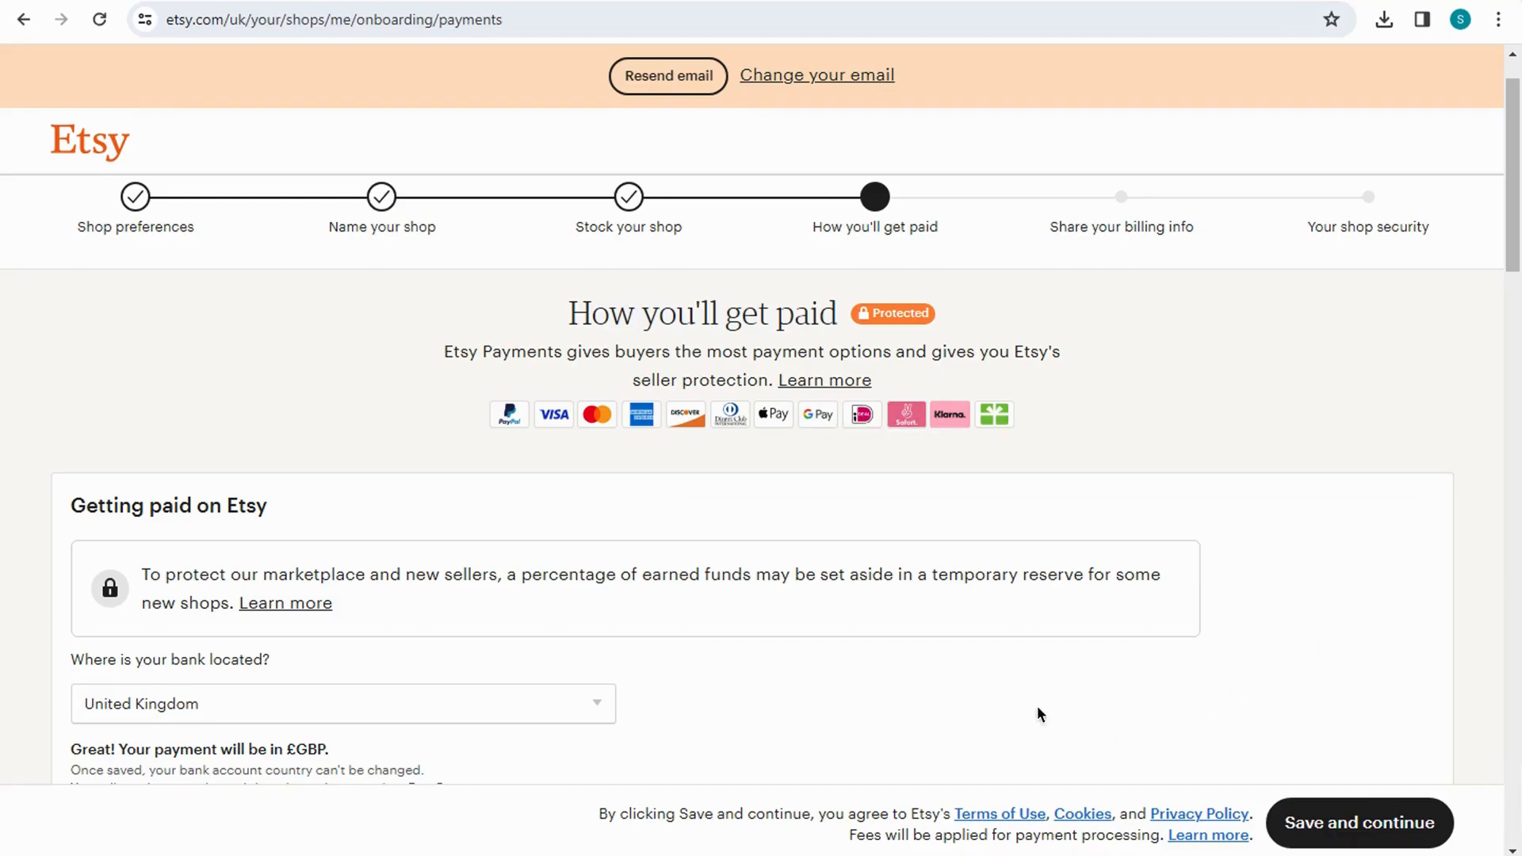
{"action": "scroll", "coordinate": [743, 575], "scroll_direction": "down", "scroll_amount": 1}
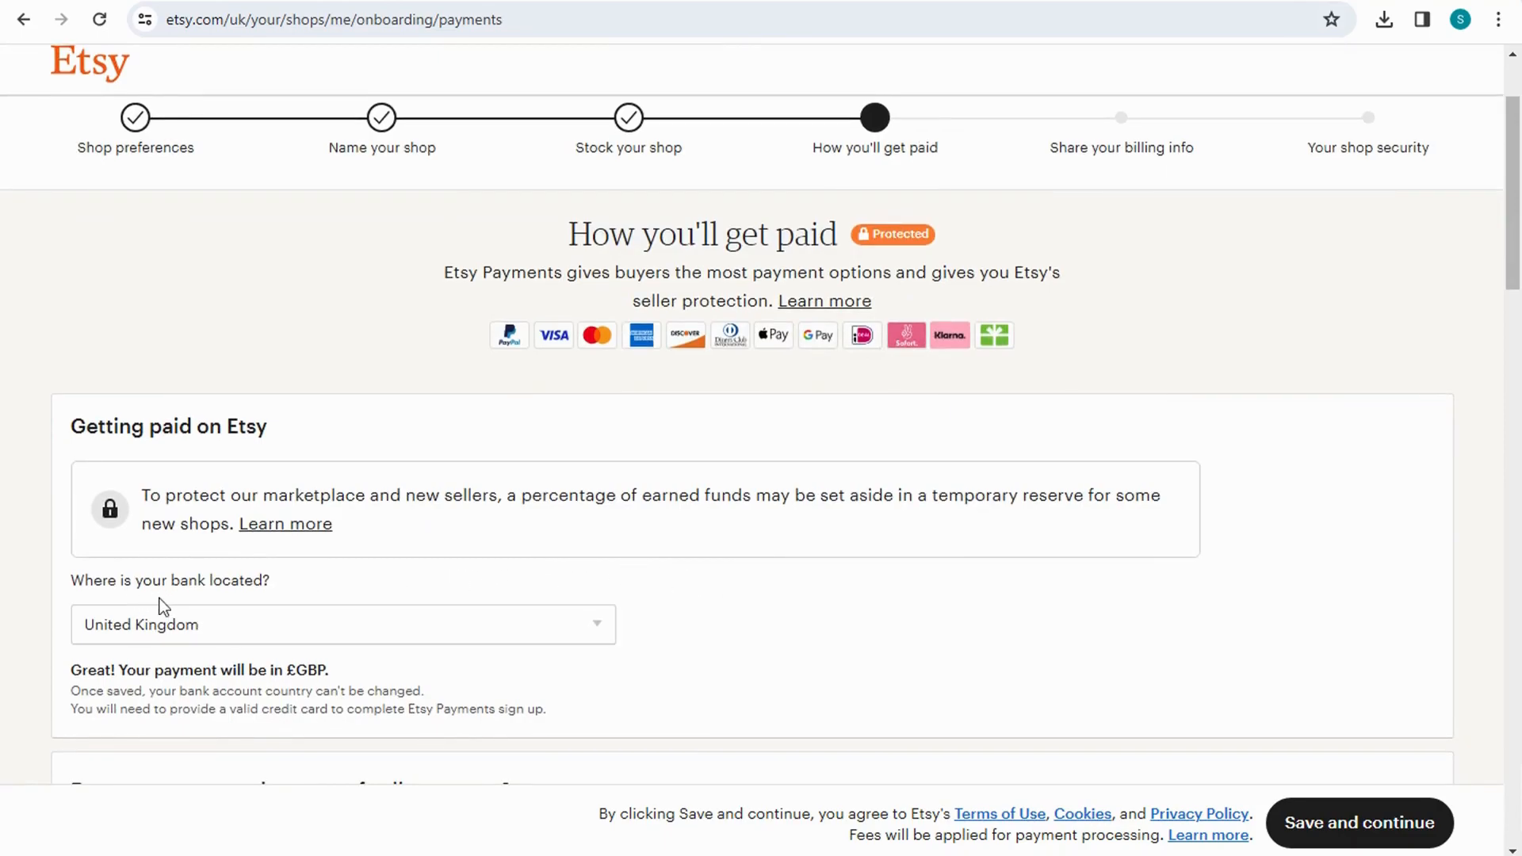
{"action": "scroll", "coordinate": [232, 654], "scroll_direction": "down", "scroll_amount": 1}
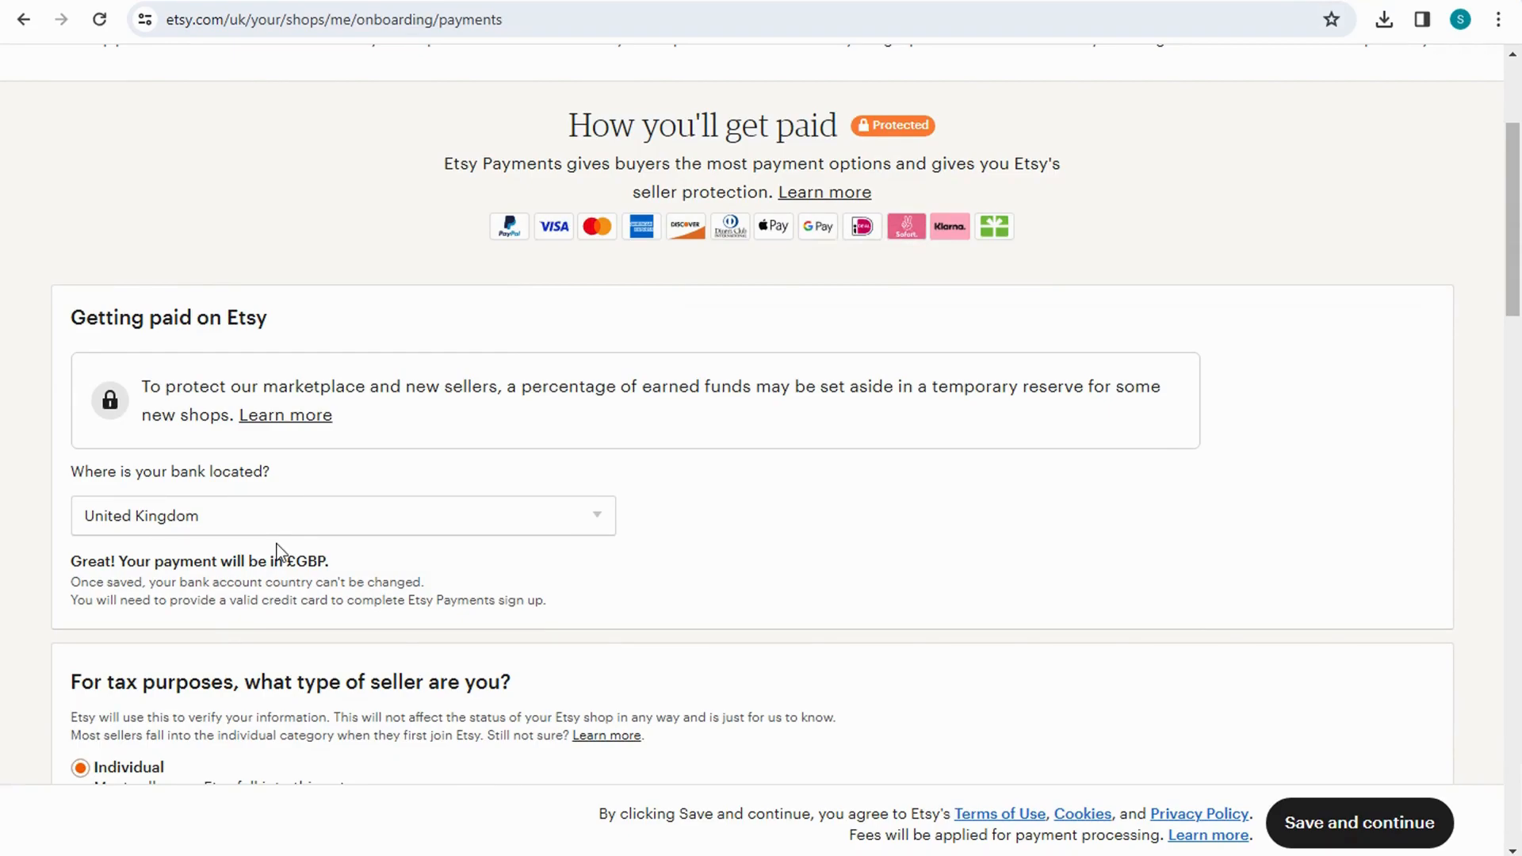
{"action": "scroll", "coordinate": [374, 665], "scroll_direction": "down", "scroll_amount": 1}
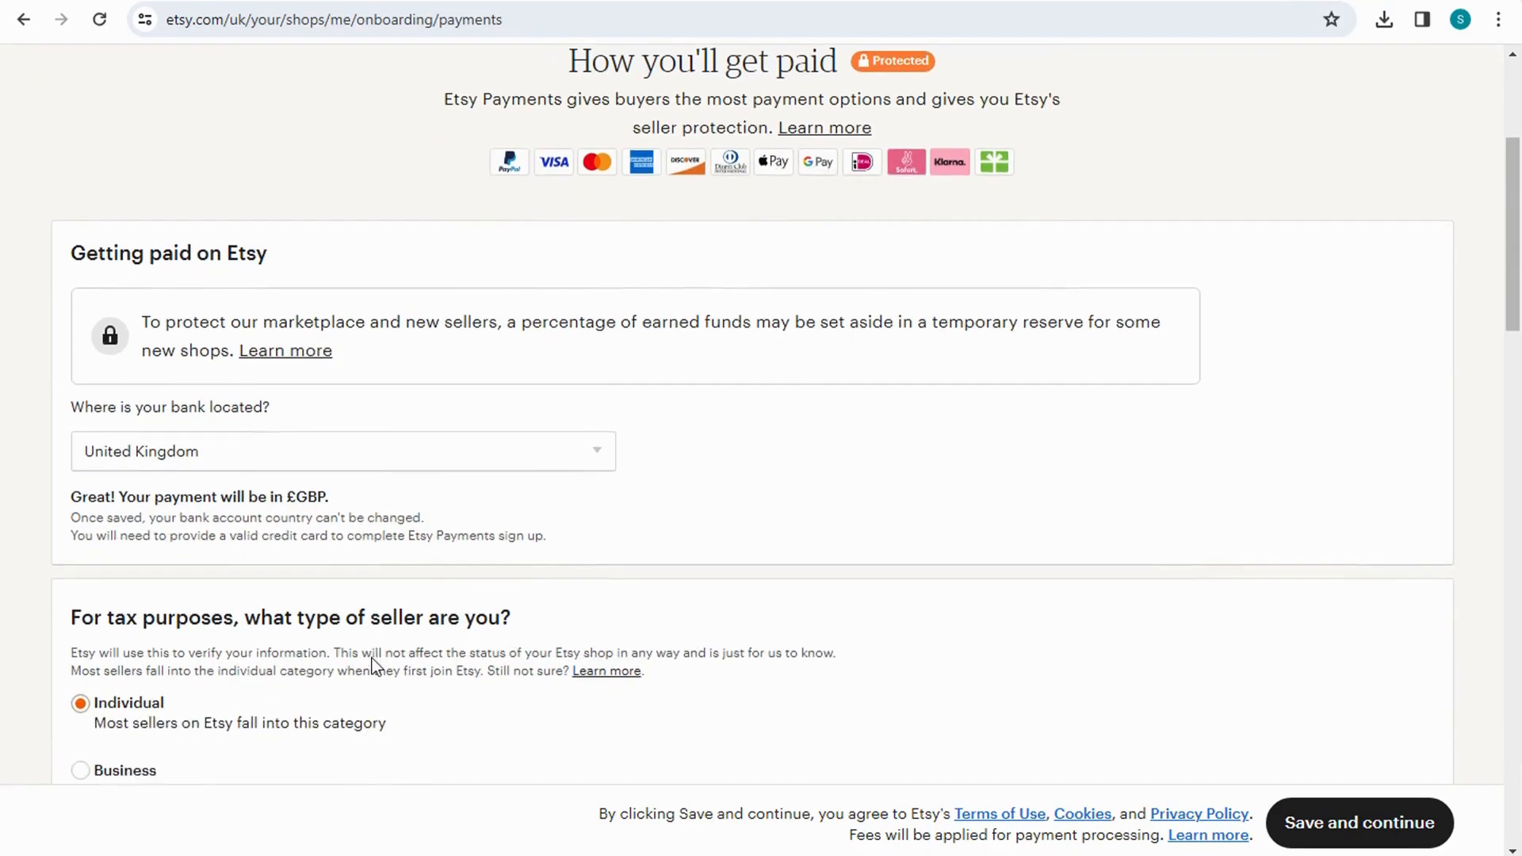
{"action": "scroll", "coordinate": [377, 666], "scroll_direction": "down", "scroll_amount": 1}
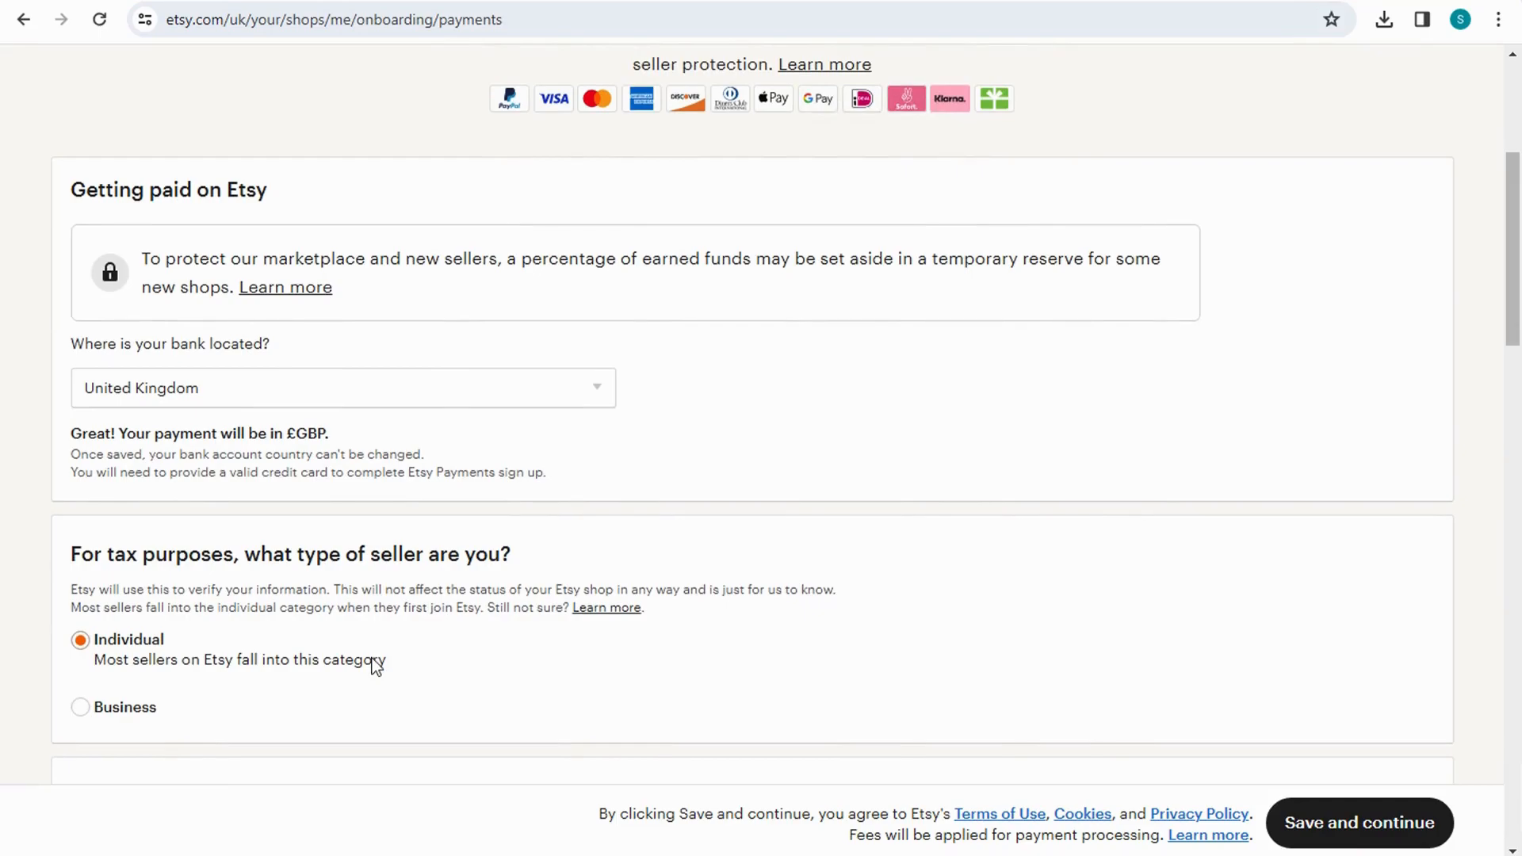
{"action": "scroll", "coordinate": [374, 665], "scroll_direction": "down", "scroll_amount": 1}
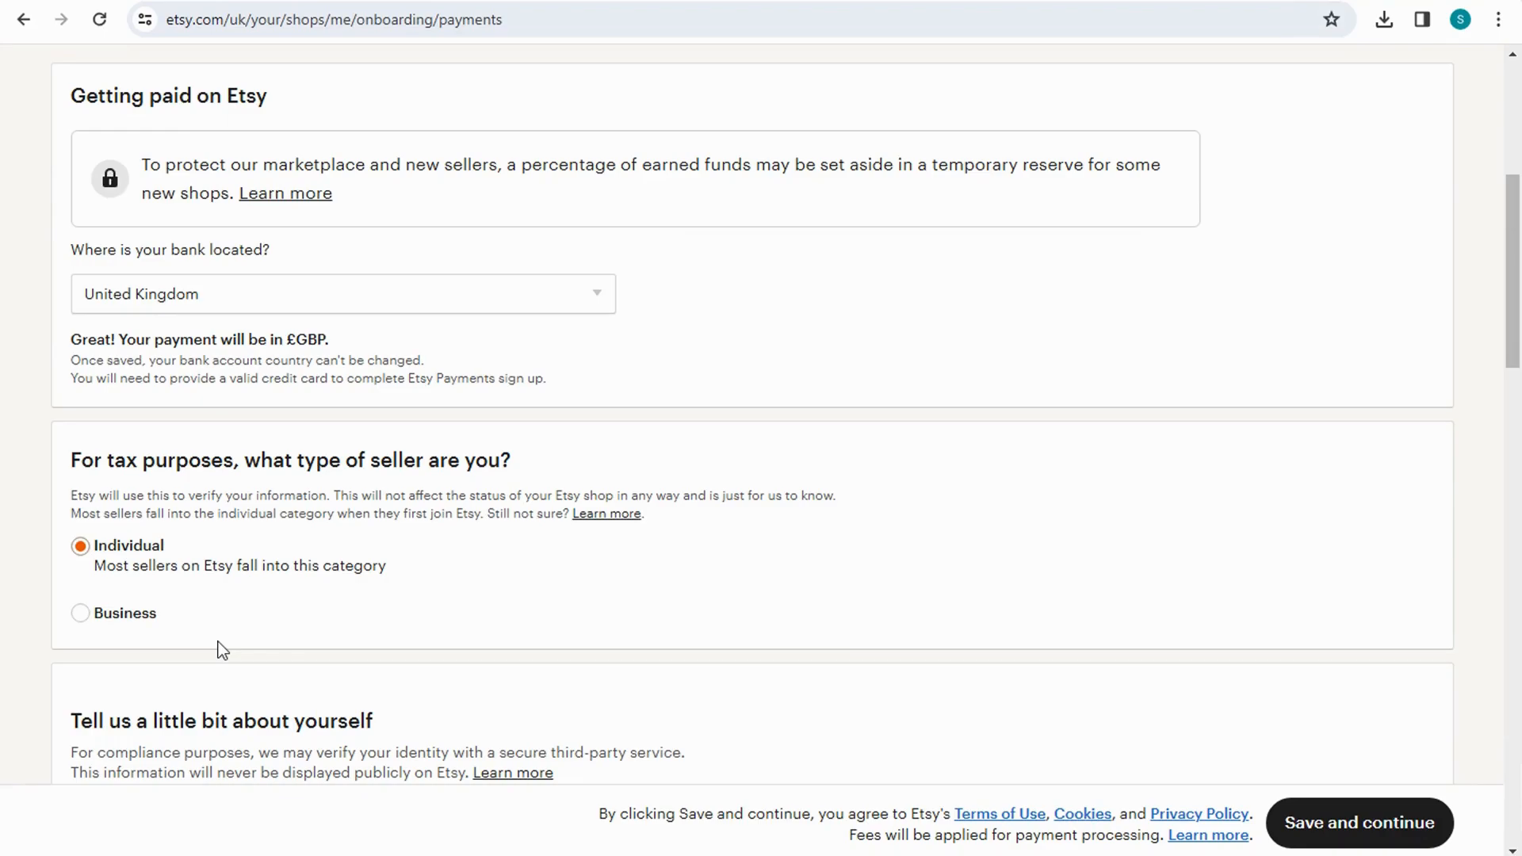
{"action": "scroll", "coordinate": [223, 651], "scroll_direction": "down", "scroll_amount": 3}
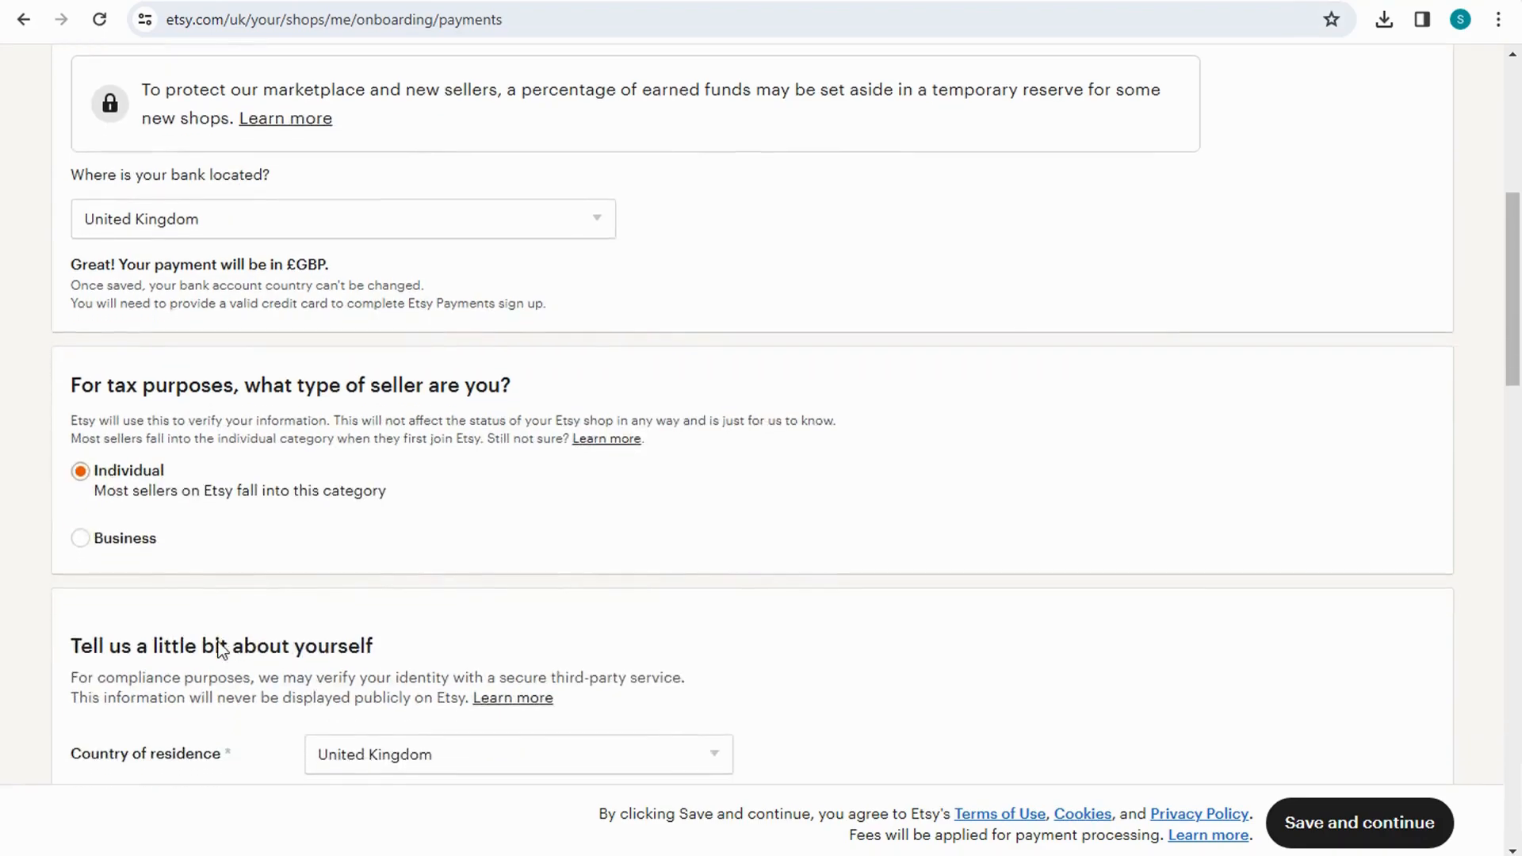
{"action": "scroll", "coordinate": [222, 650], "scroll_direction": "down", "scroll_amount": 1}
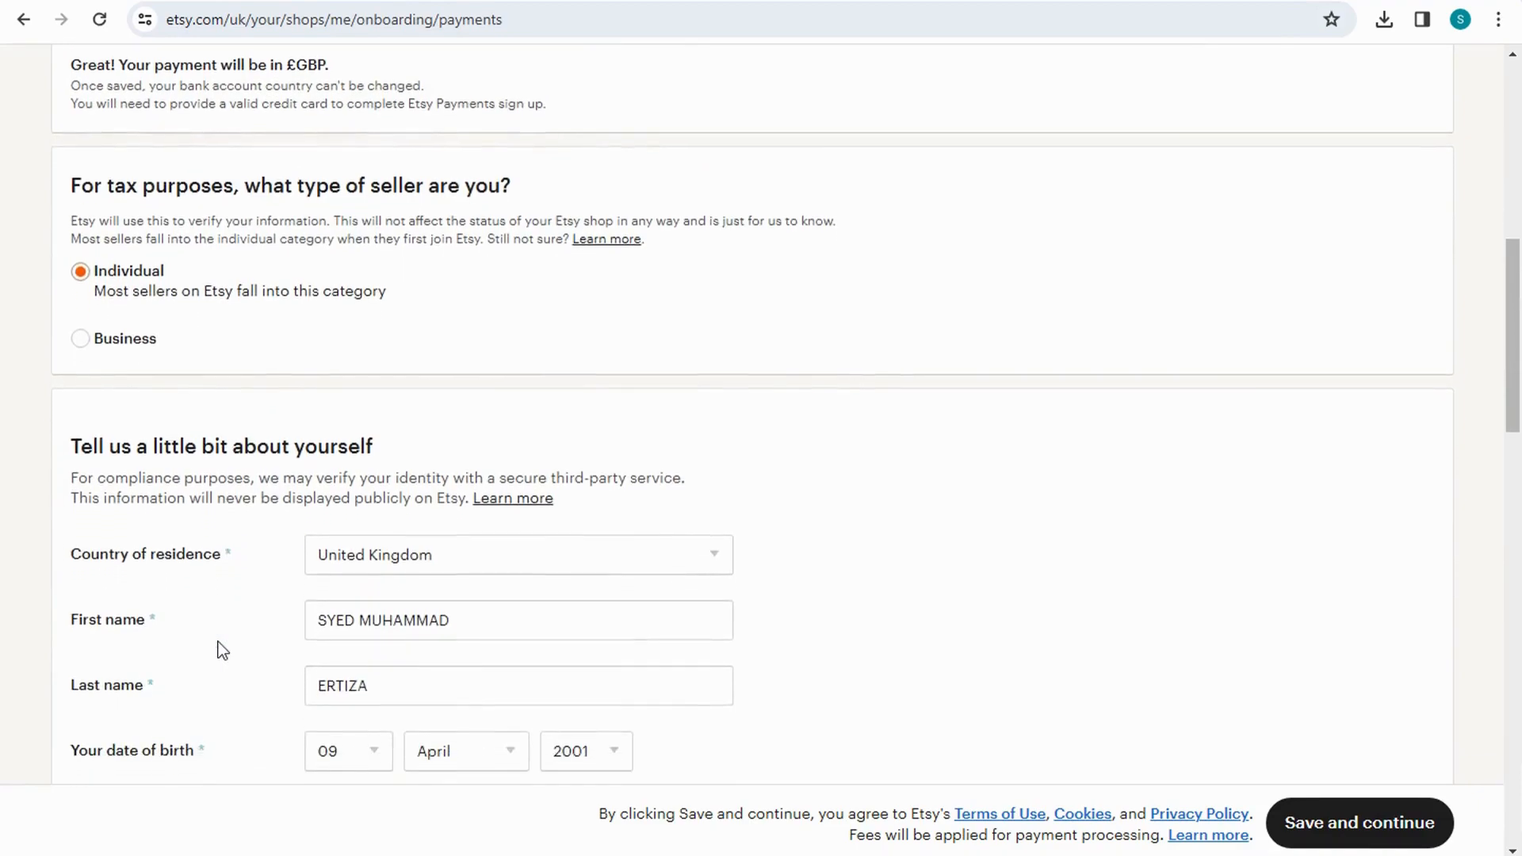
{"action": "scroll", "coordinate": [223, 650], "scroll_direction": "down", "scroll_amount": 2}
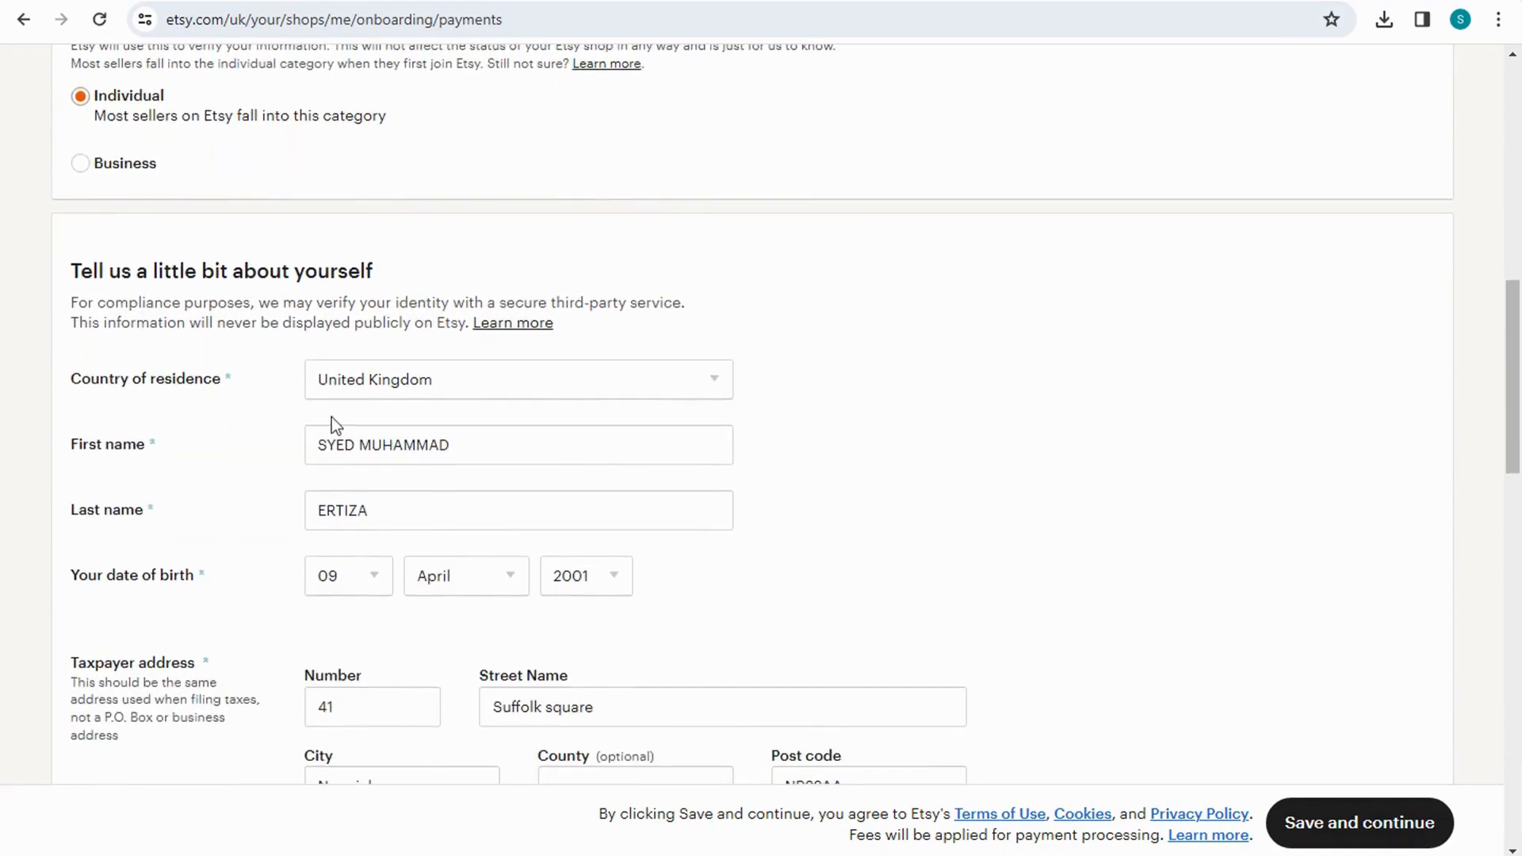
{"action": "scroll", "coordinate": [302, 577], "scroll_direction": "down", "scroll_amount": 5}
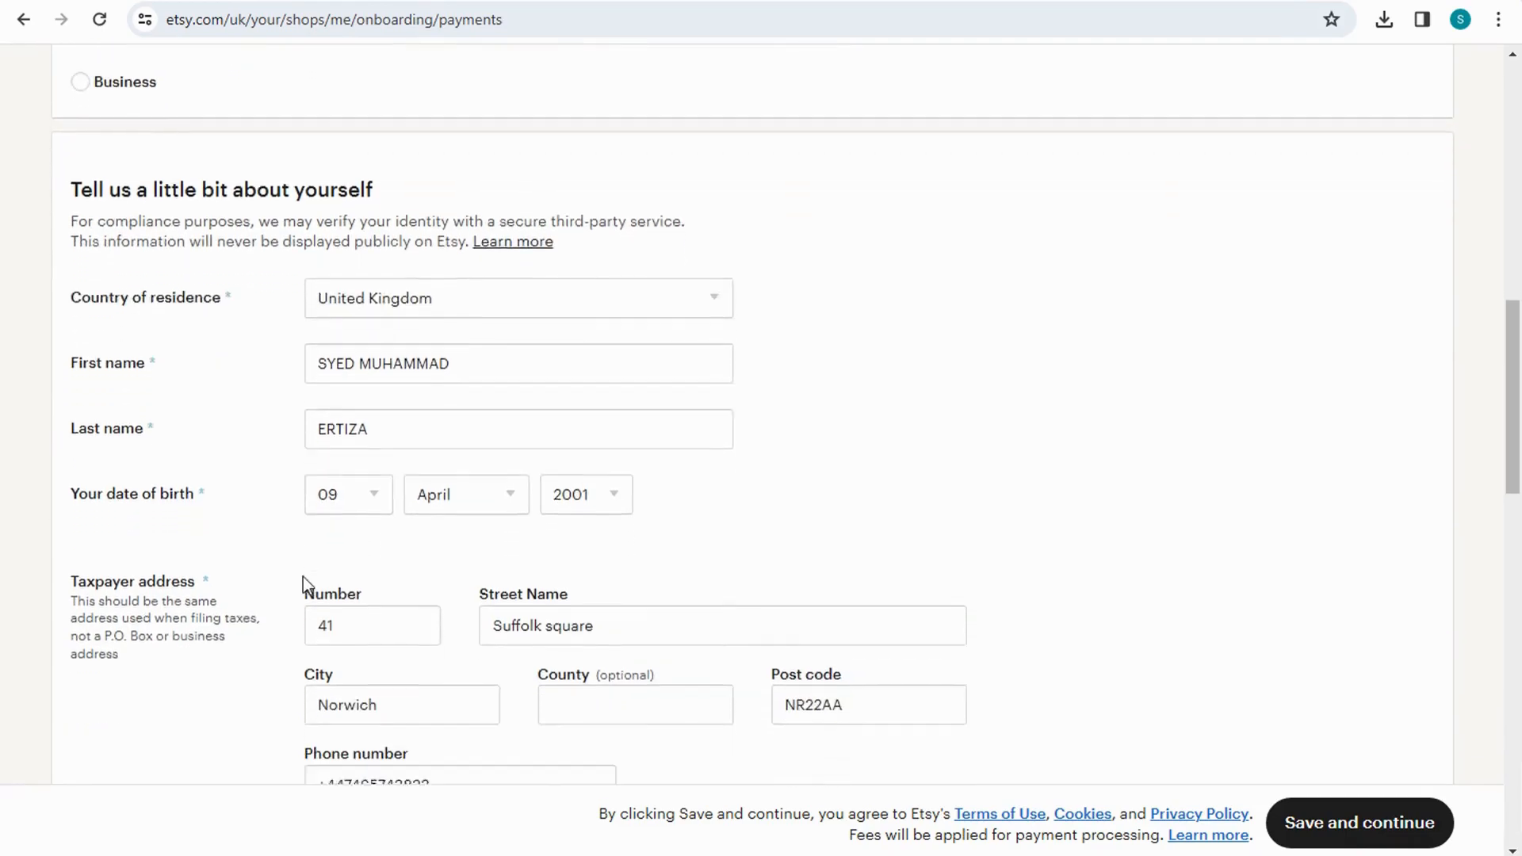
{"action": "scroll", "coordinate": [303, 577], "scroll_direction": "down", "scroll_amount": 3}
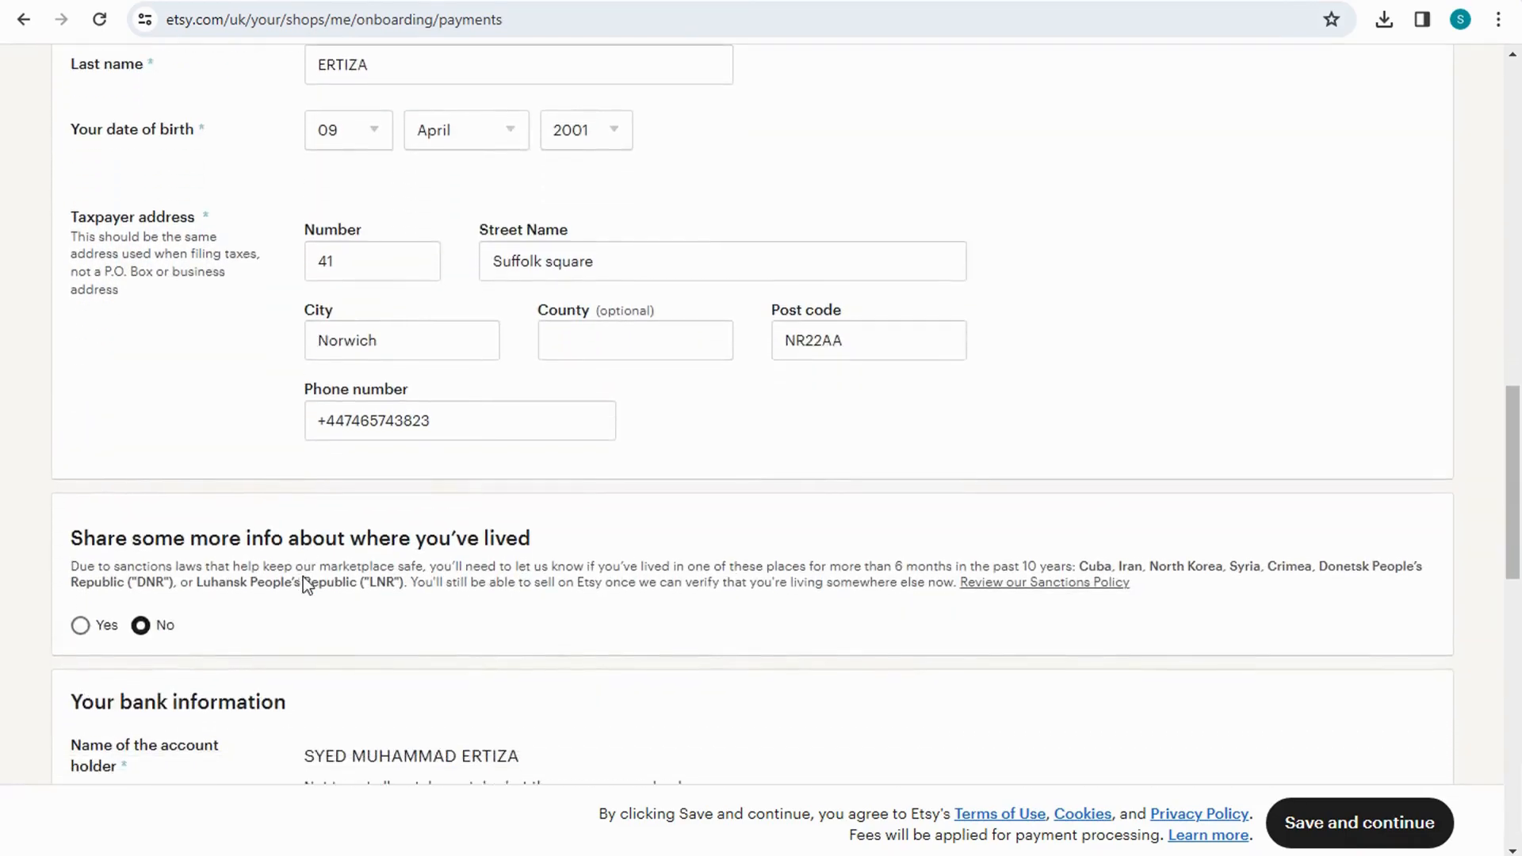
{"action": "scroll", "coordinate": [303, 577], "scroll_direction": "down", "scroll_amount": 3}
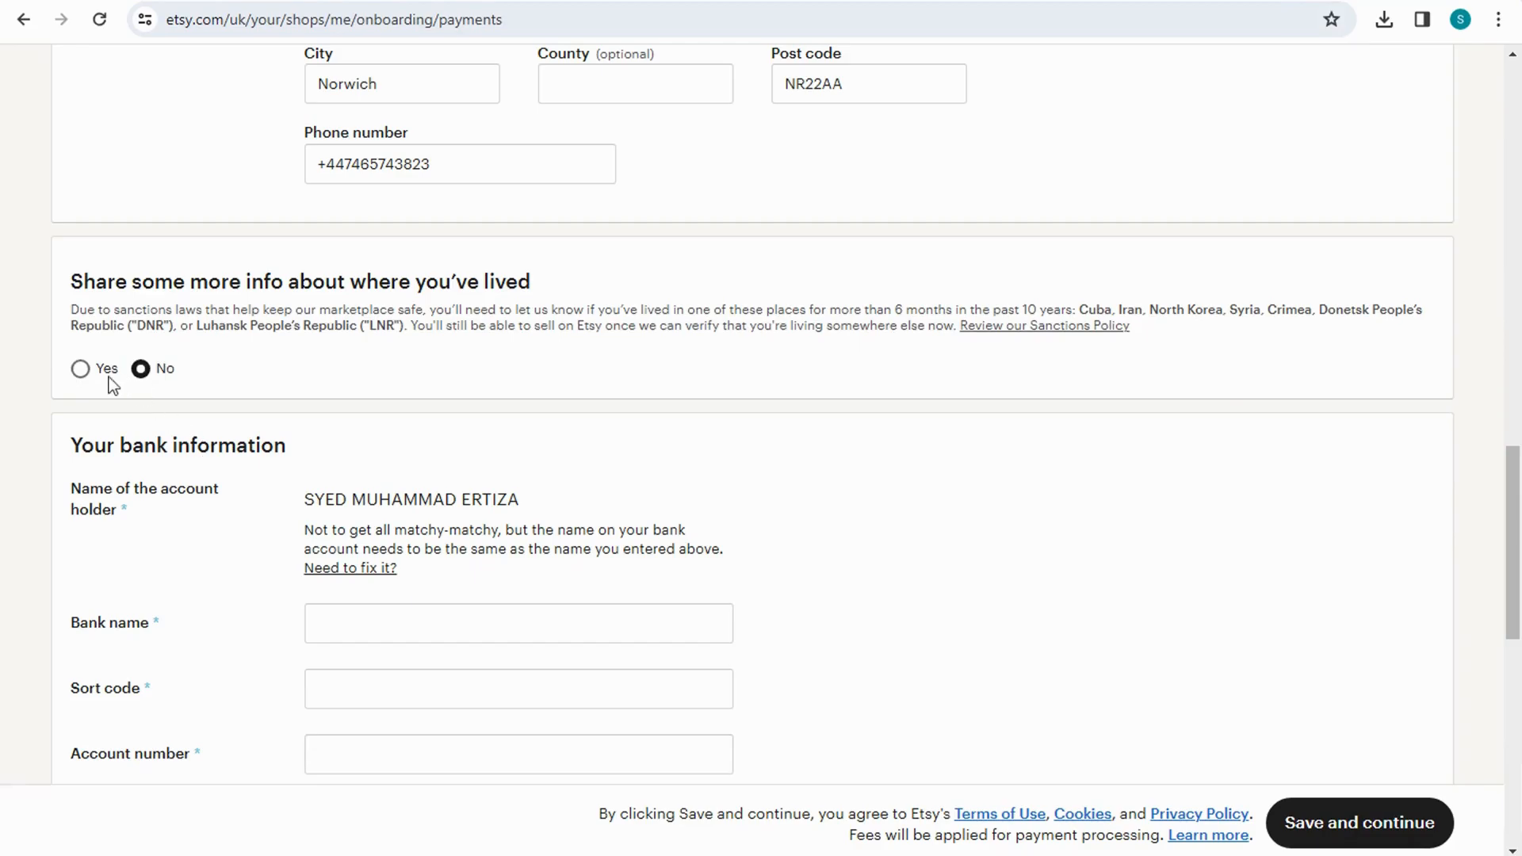
{"action": "left_click", "coordinate": [80, 370]}
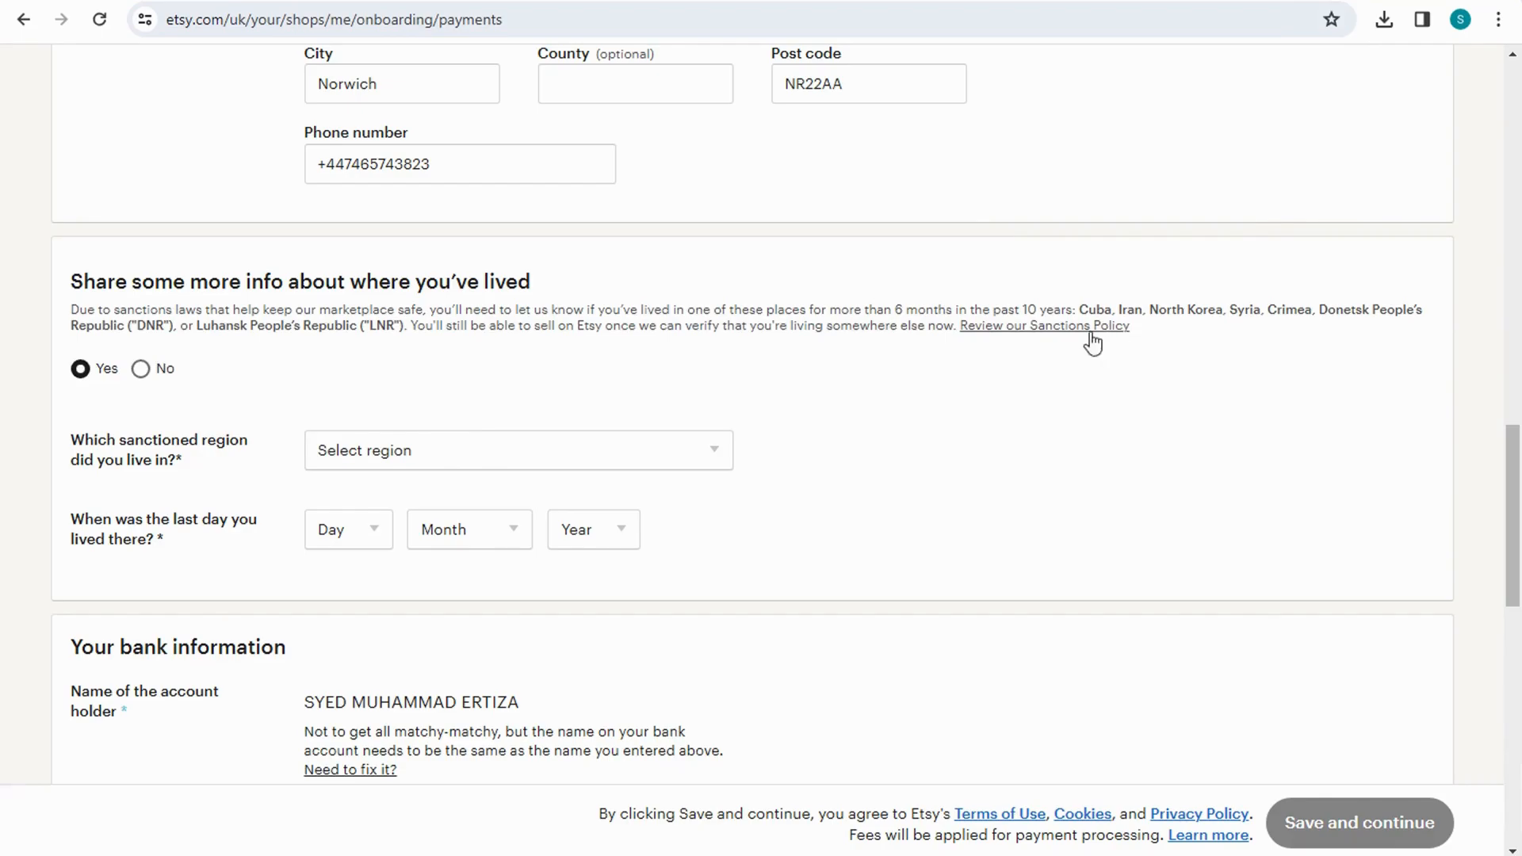
{"action": "left_click", "coordinate": [149, 373]}
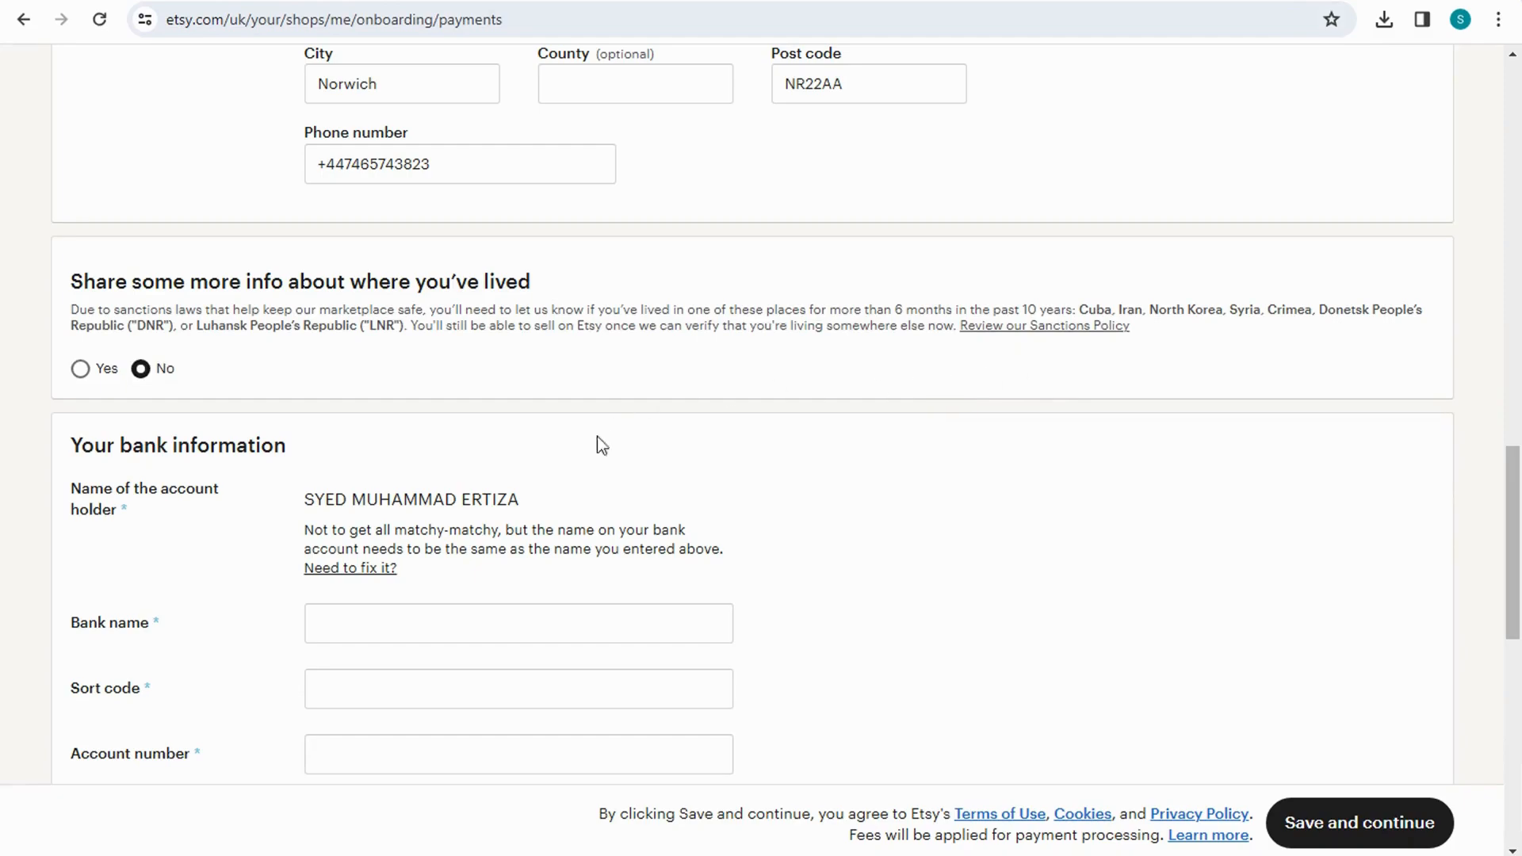
{"action": "scroll", "coordinate": [546, 485], "scroll_direction": "down", "scroll_amount": 1}
- Fill in the Bank name and Sort code fields and scroll through the payment form
{"action": "left_click", "coordinate": [504, 531]}
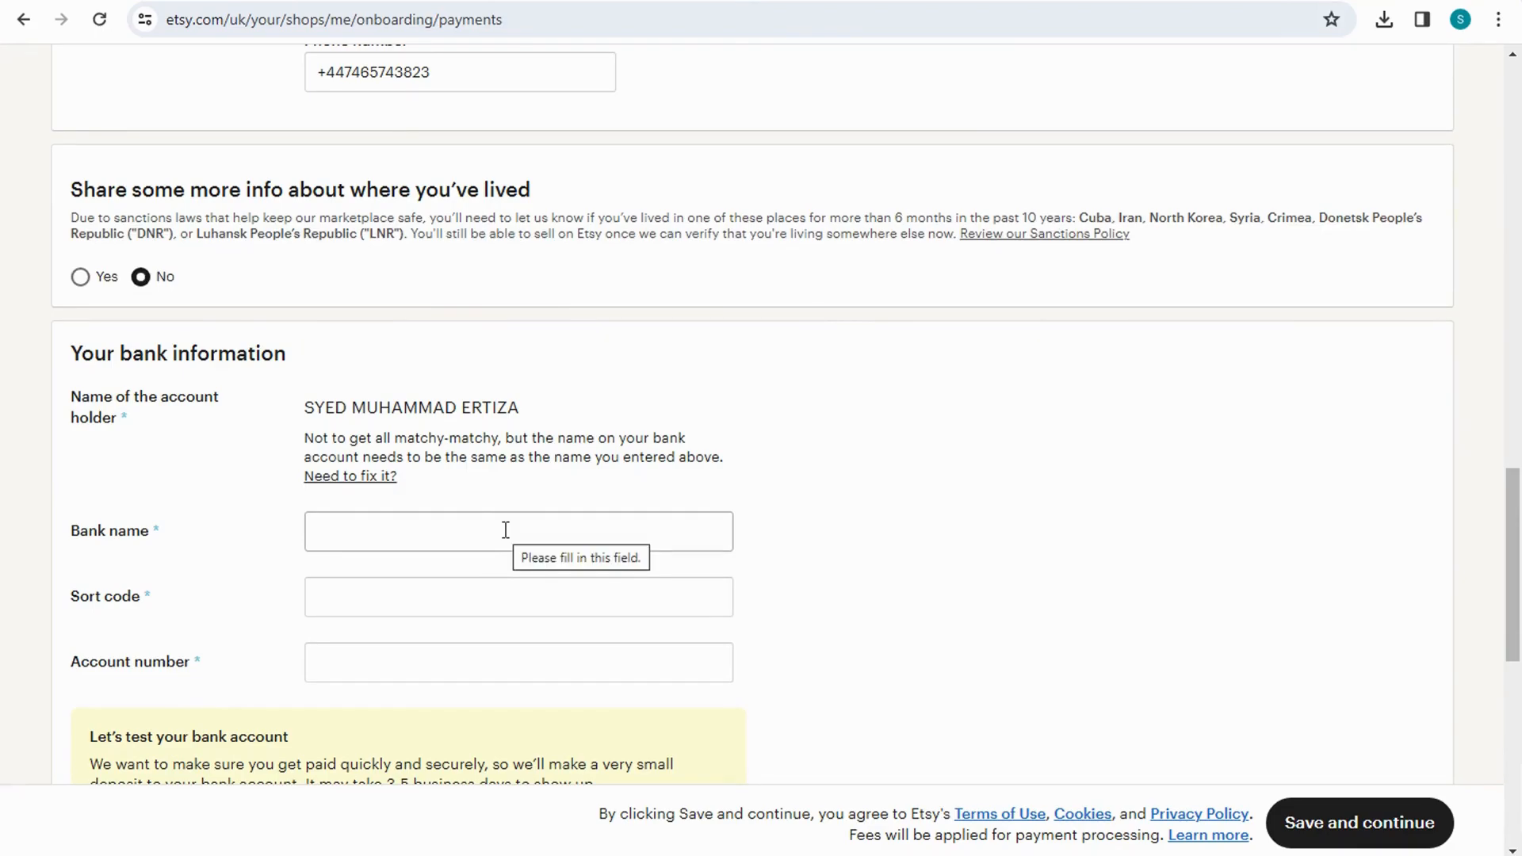
{"action": "scroll", "coordinate": [486, 569], "scroll_direction": "down", "scroll_amount": 1}
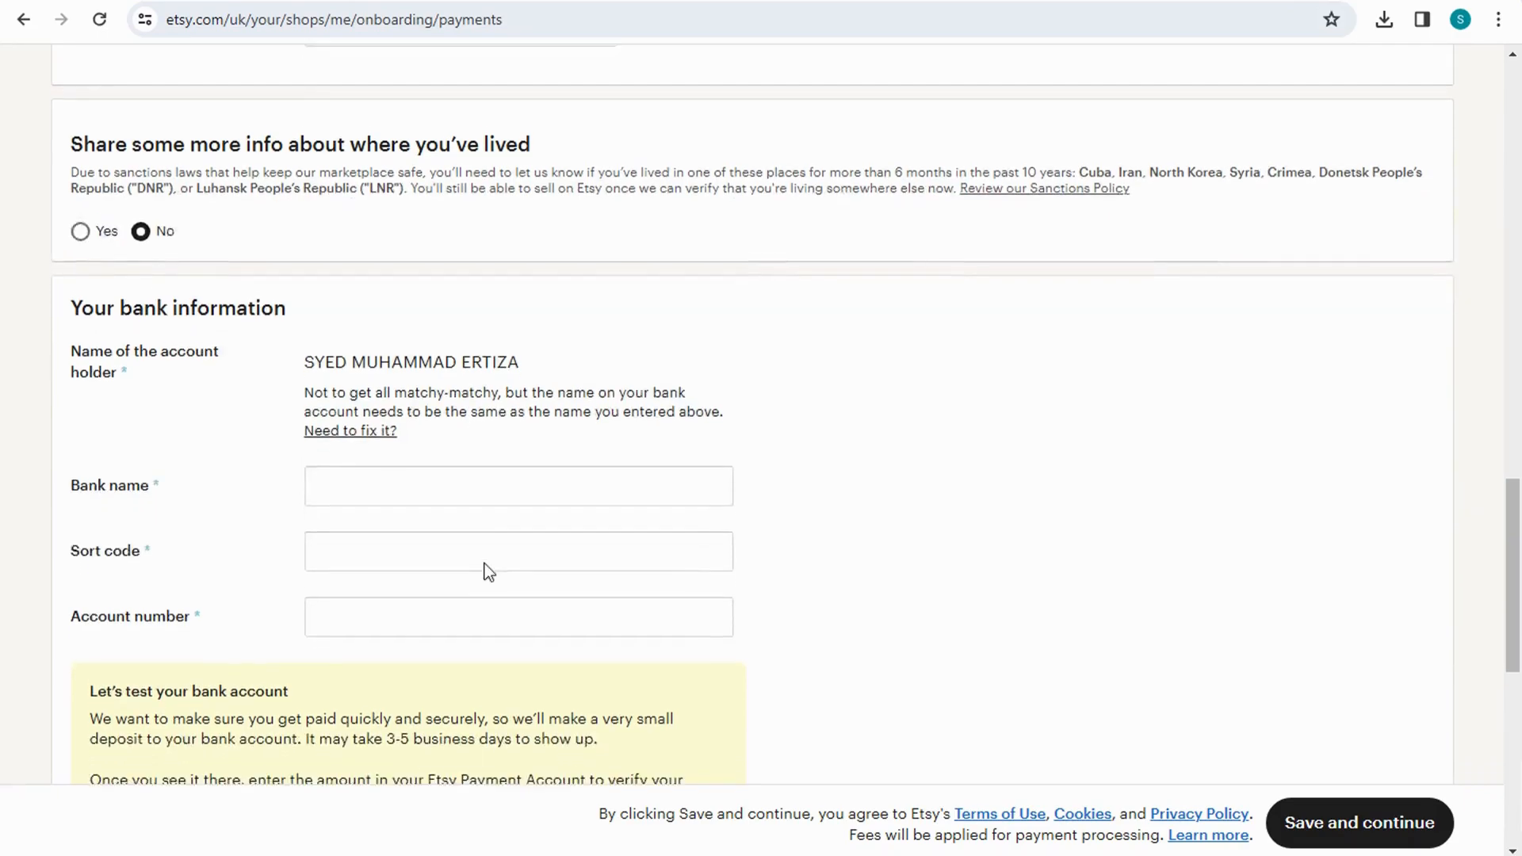
{"action": "left_click", "coordinate": [357, 497]}
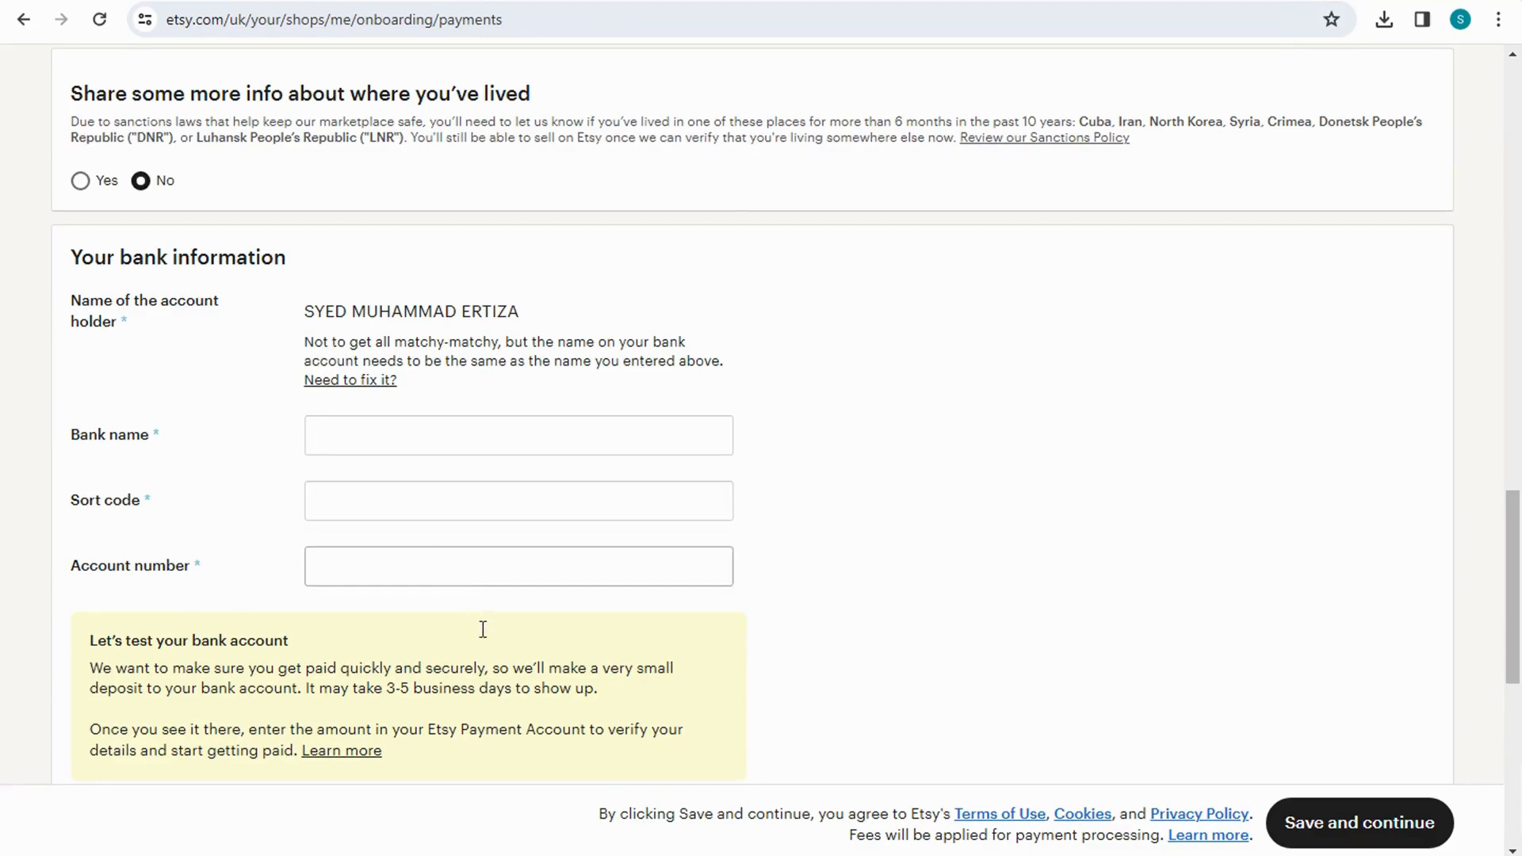
{"action": "scroll", "coordinate": [1357, 816], "scroll_direction": "down", "scroll_amount": 3}
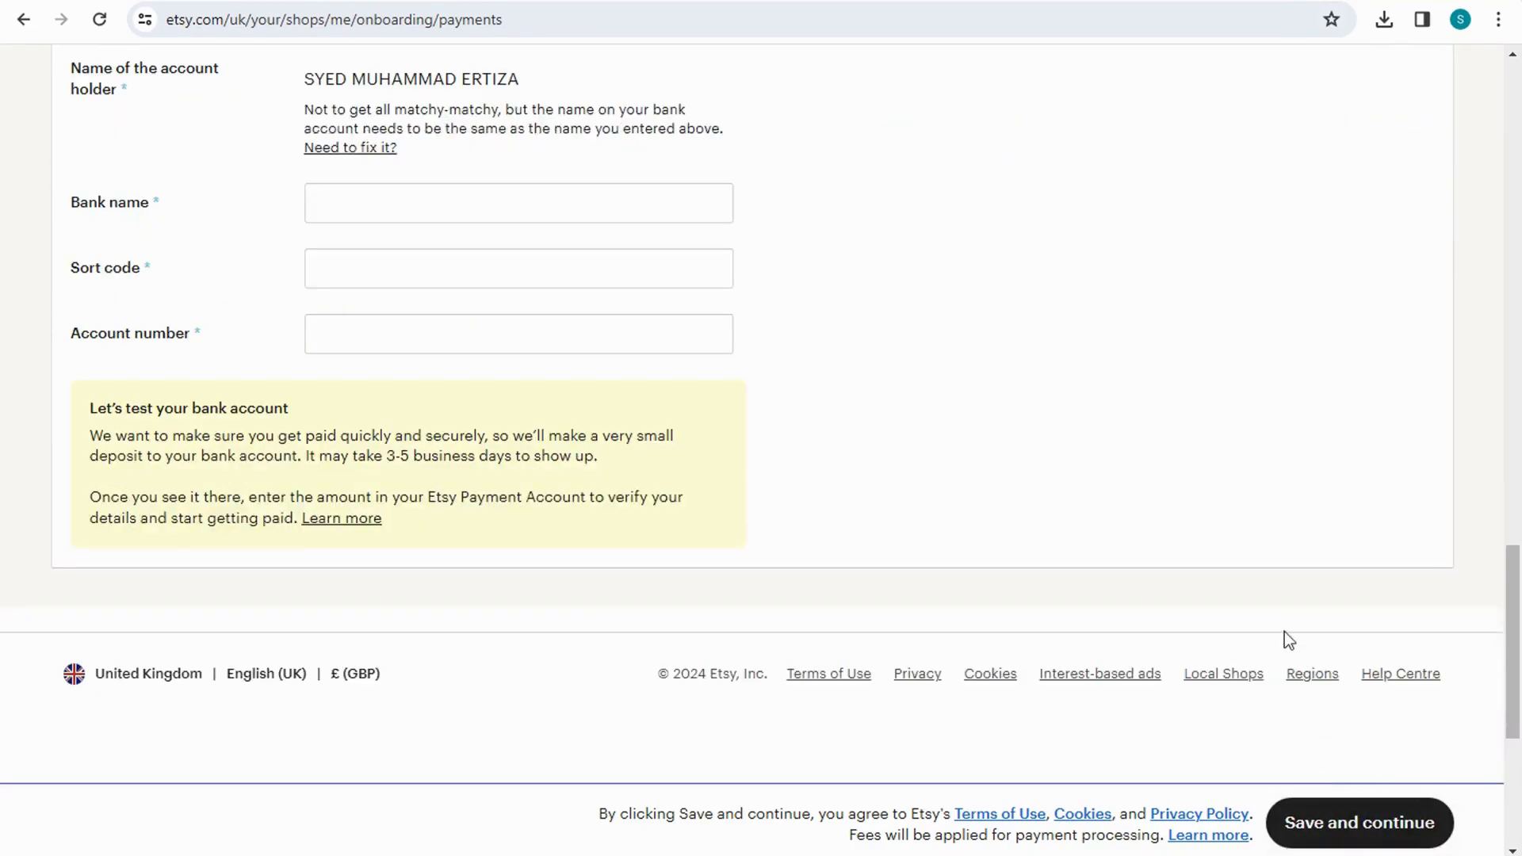
{"action": "scroll", "coordinate": [1285, 631], "scroll_direction": "up", "scroll_amount": 10}
{"action": "scroll", "coordinate": [1284, 634], "scroll_direction": "up", "scroll_amount": 12}
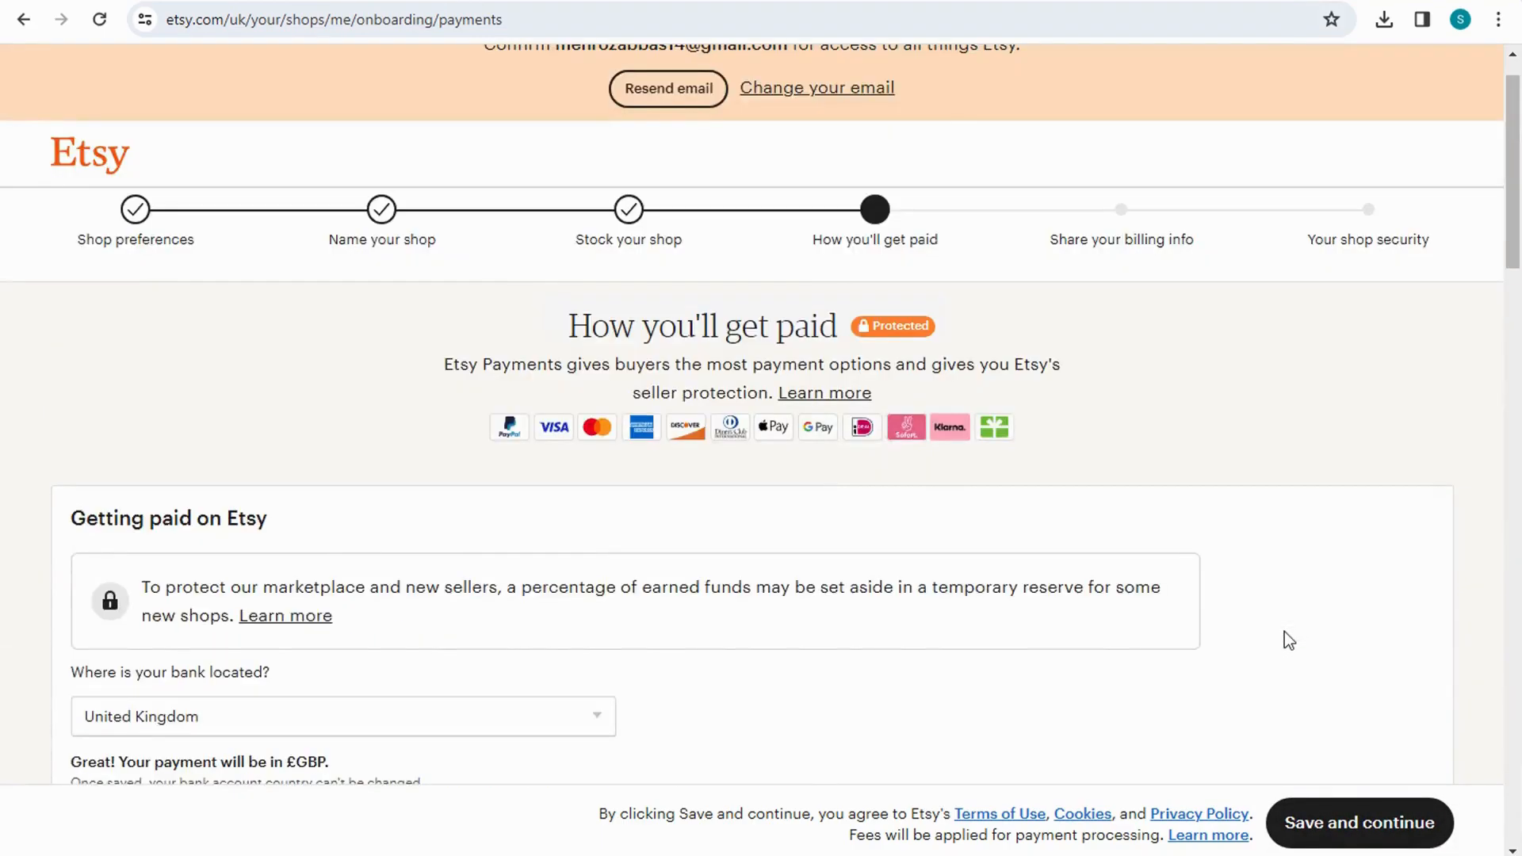
{"action": "scroll", "coordinate": [1284, 640], "scroll_direction": "down", "scroll_amount": 20}
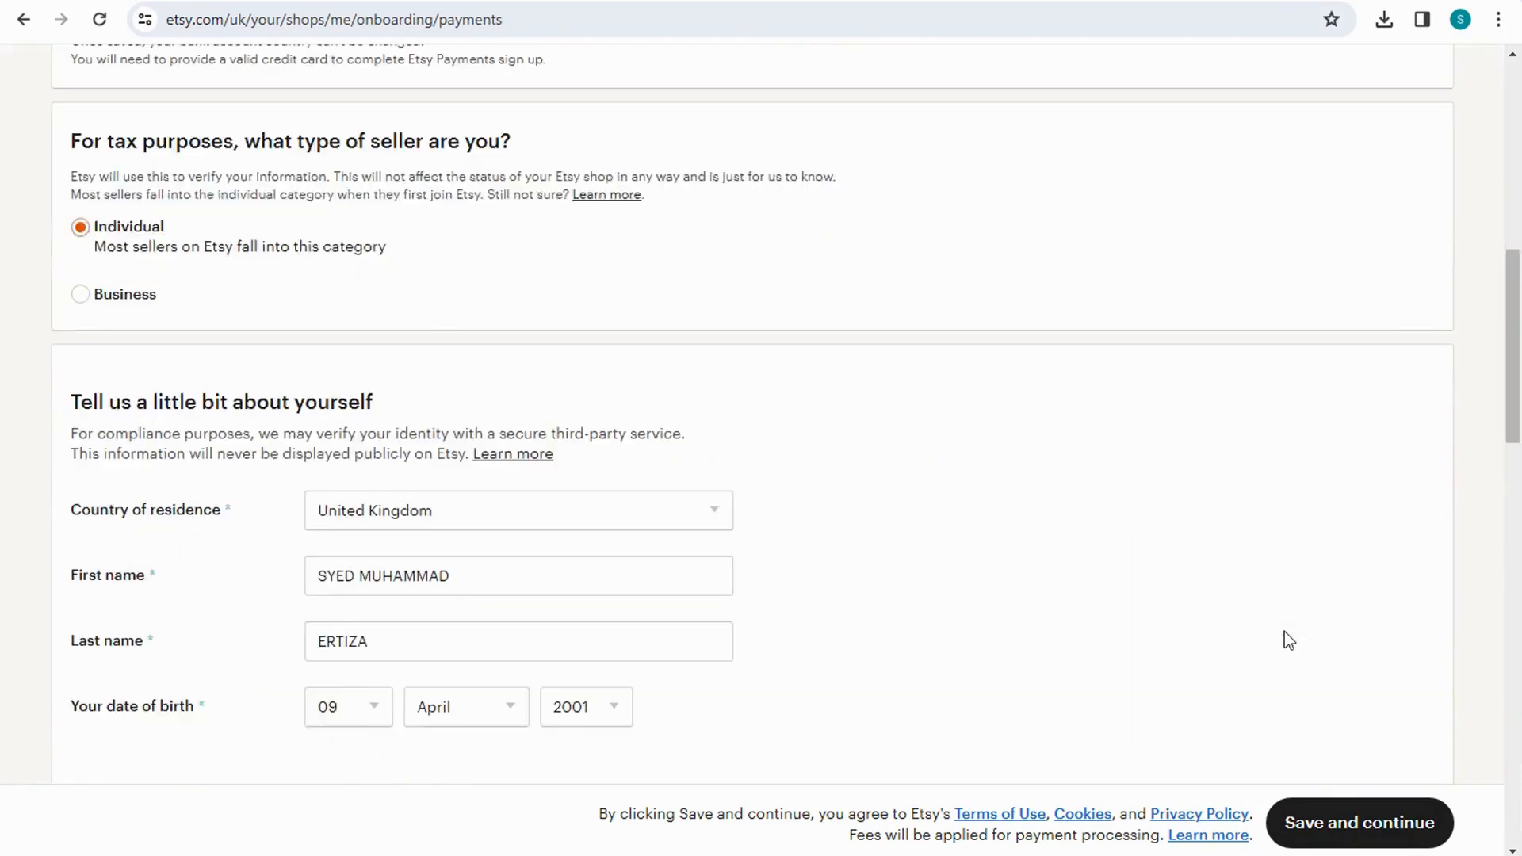
{"action": "scroll", "coordinate": [1282, 631], "scroll_direction": "down", "scroll_amount": 3}
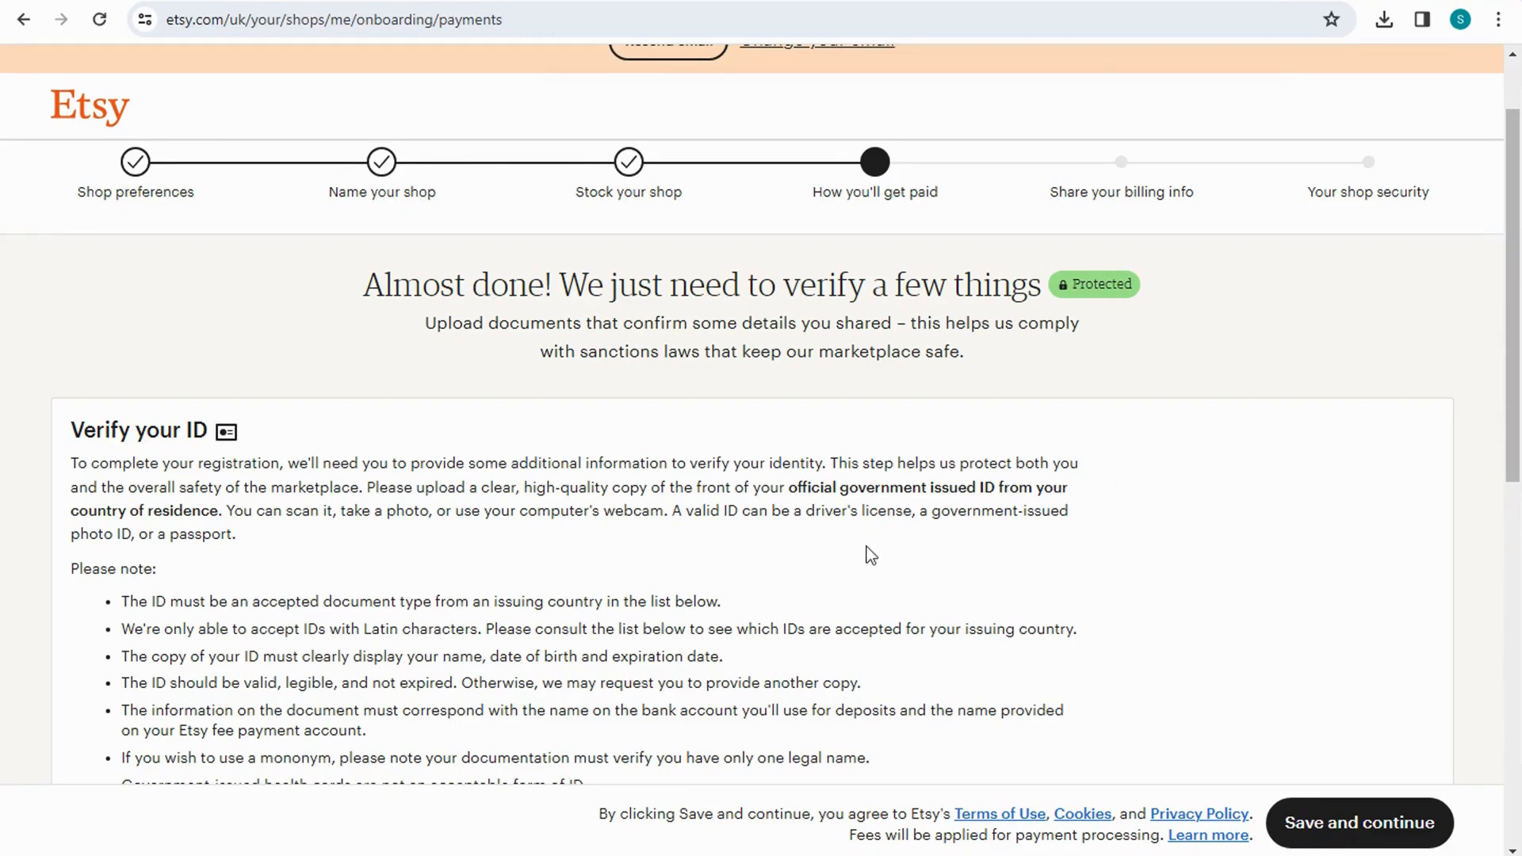
- Scroll down the payments page to the Verify your ID section
{"action": "scroll", "coordinate": [867, 551], "scroll_direction": "down", "scroll_amount": 1}
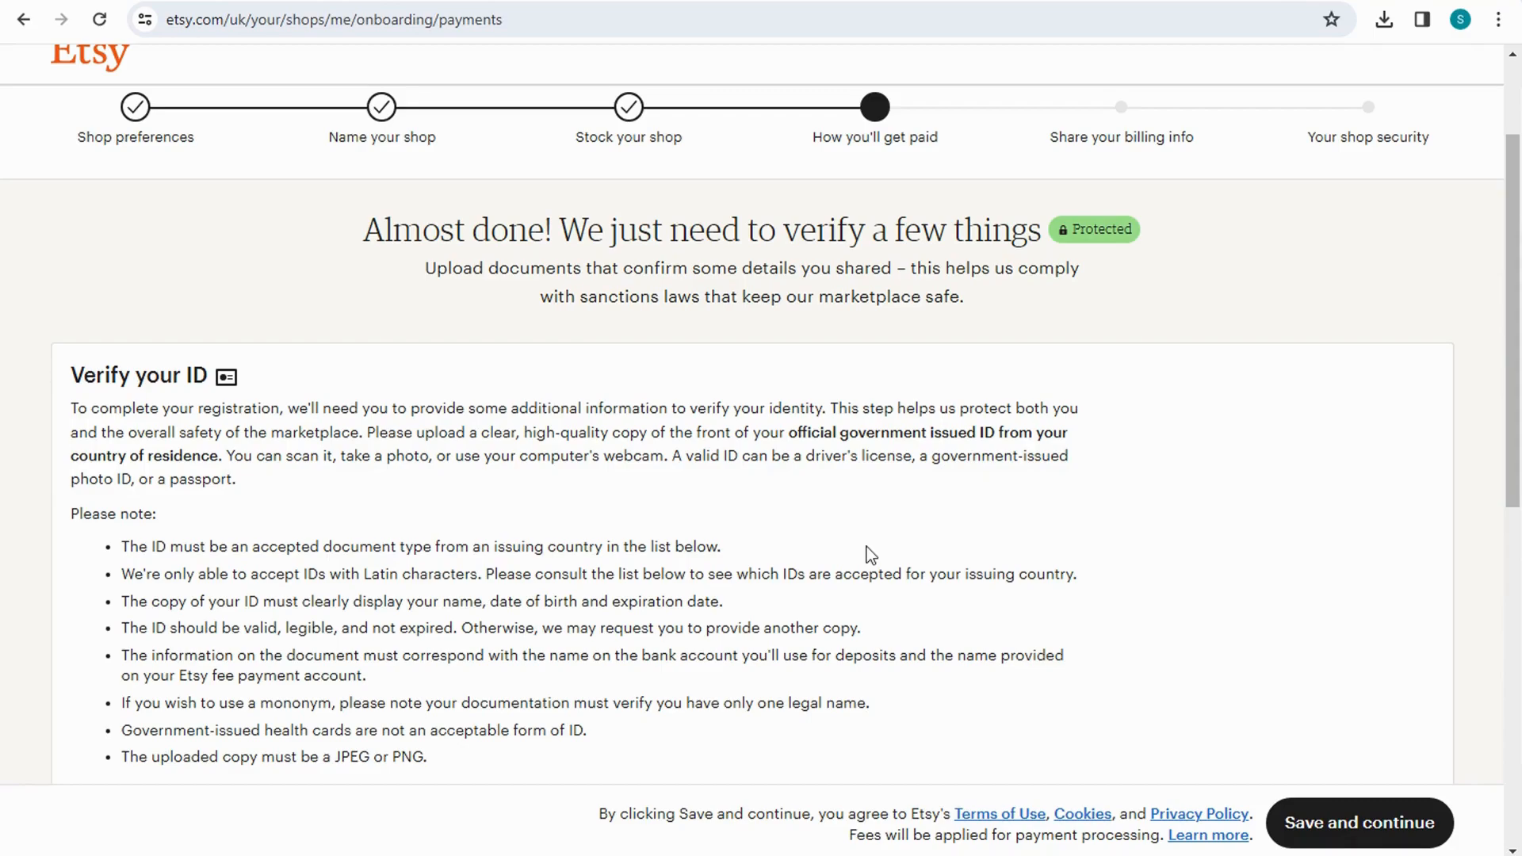
{"action": "scroll", "coordinate": [870, 555], "scroll_direction": "down", "scroll_amount": 2}
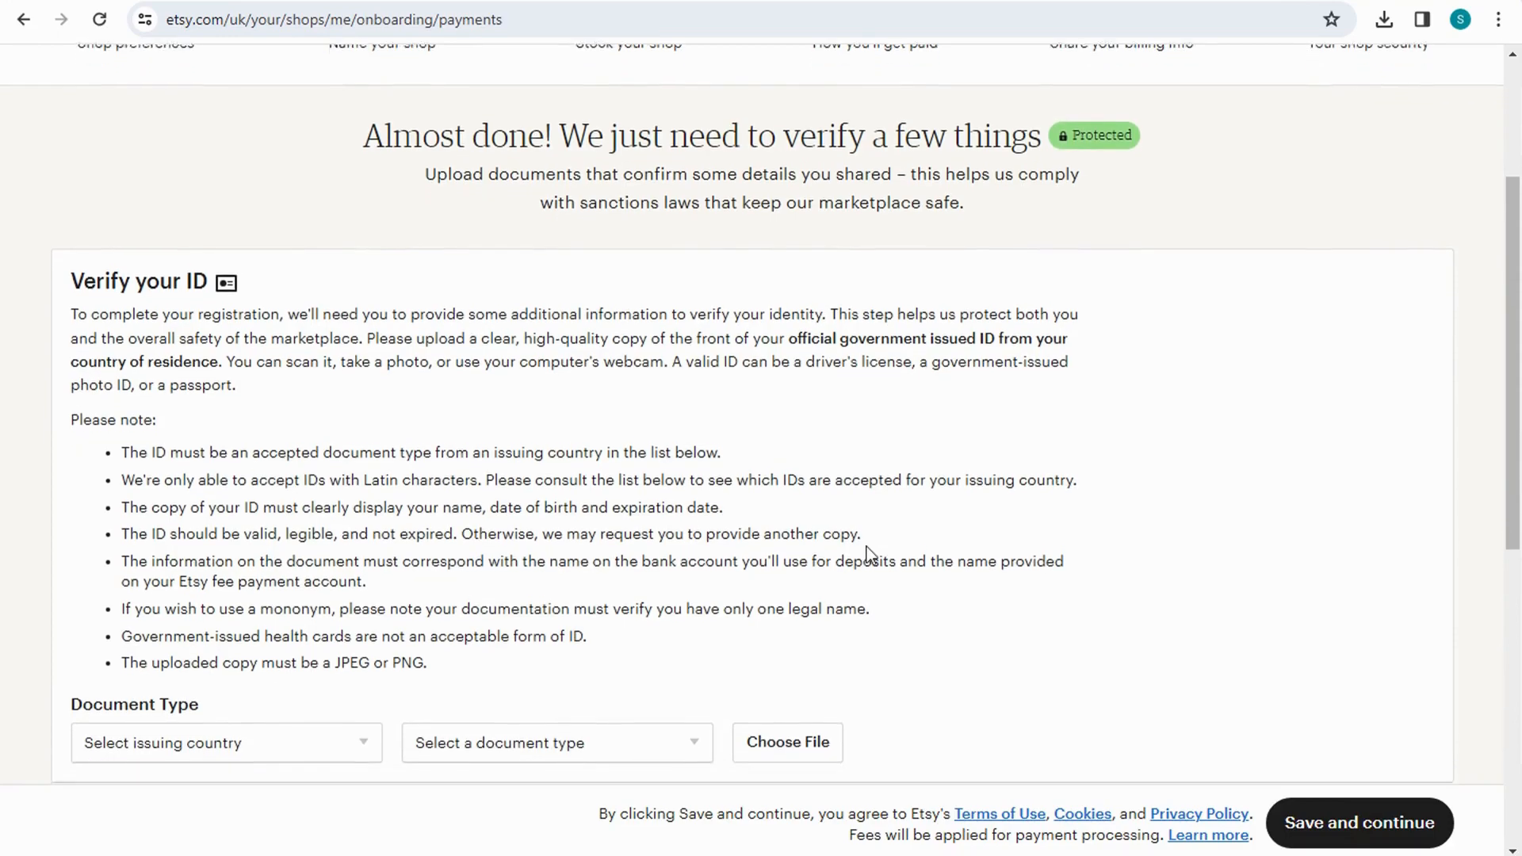
{"action": "scroll", "coordinate": [558, 536], "scroll_direction": "down", "scroll_amount": 1}
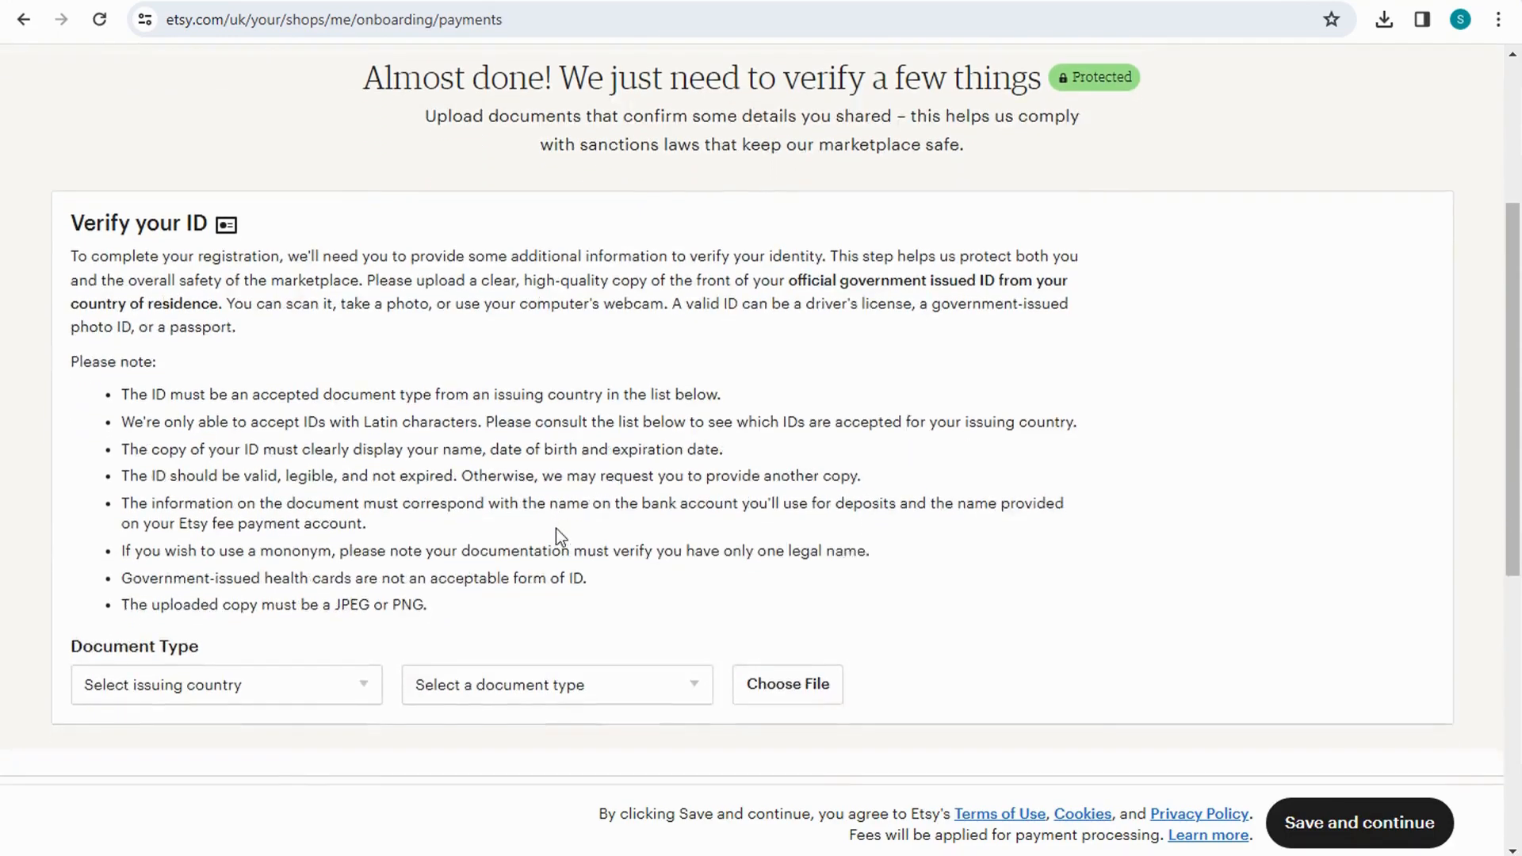
{"action": "scroll", "coordinate": [556, 529], "scroll_direction": "down", "scroll_amount": 1}
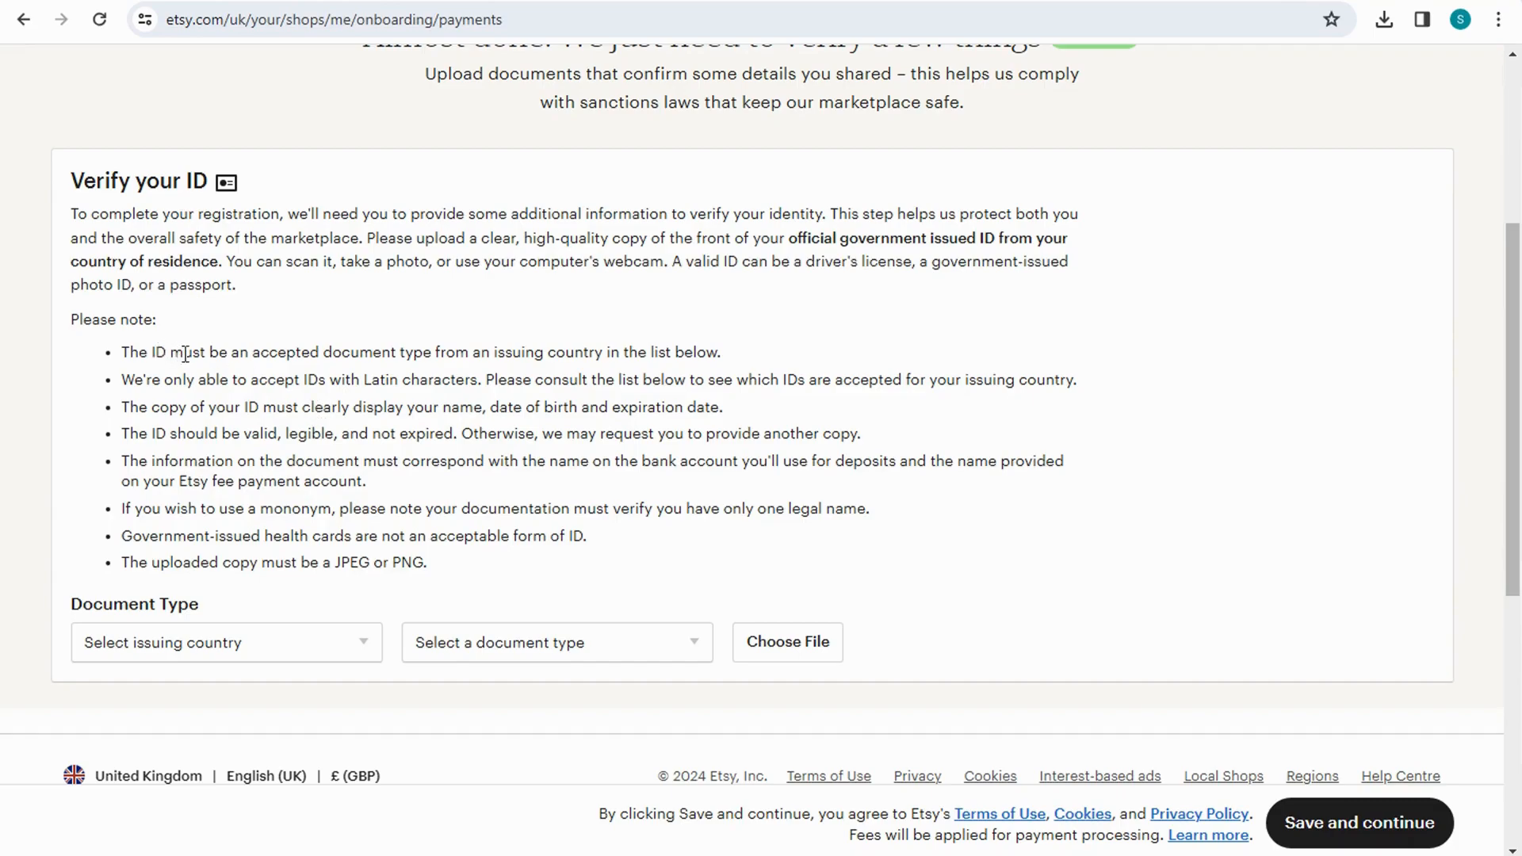
{"action": "scroll", "coordinate": [267, 372], "scroll_direction": "down", "scroll_amount": 1}
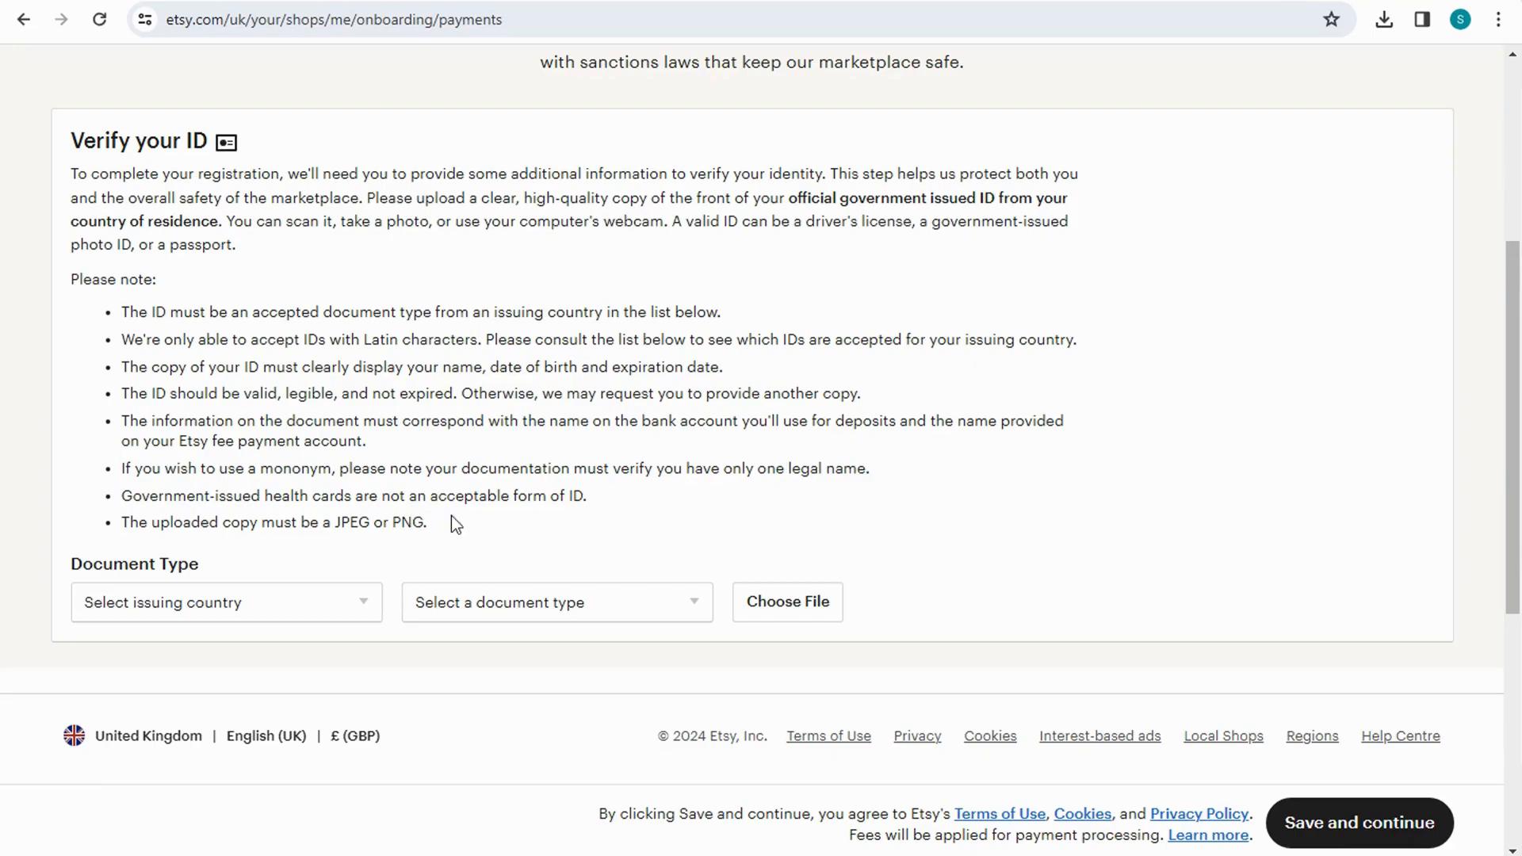
{"action": "scroll", "coordinate": [451, 516], "scroll_direction": "down", "scroll_amount": 1}
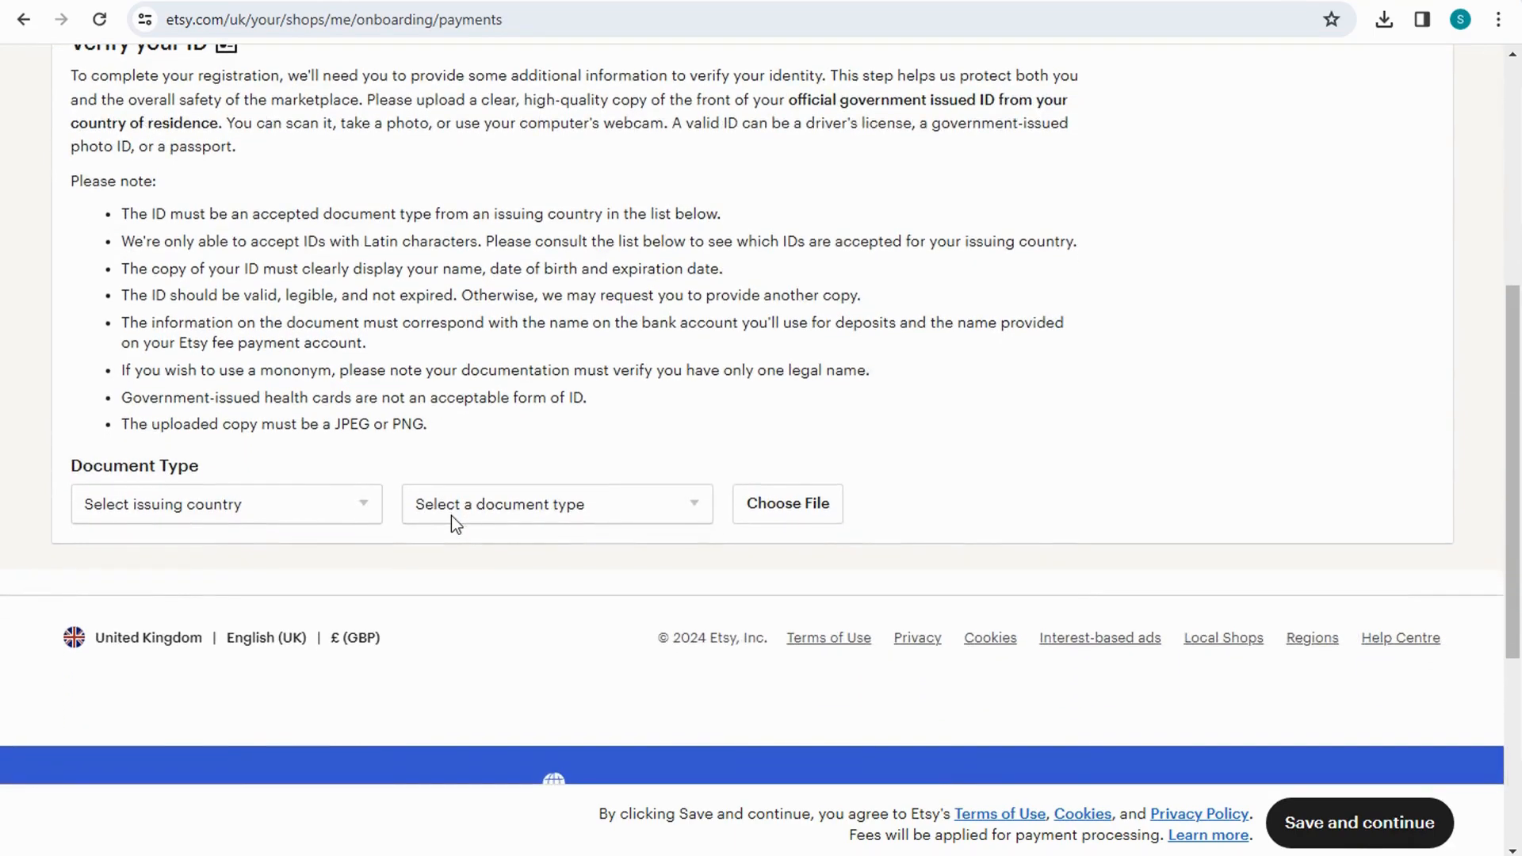
- Choose United Kingdom as issuing country and Driving Licence as document type for the ID upload
{"action": "left_click", "coordinate": [304, 505]}
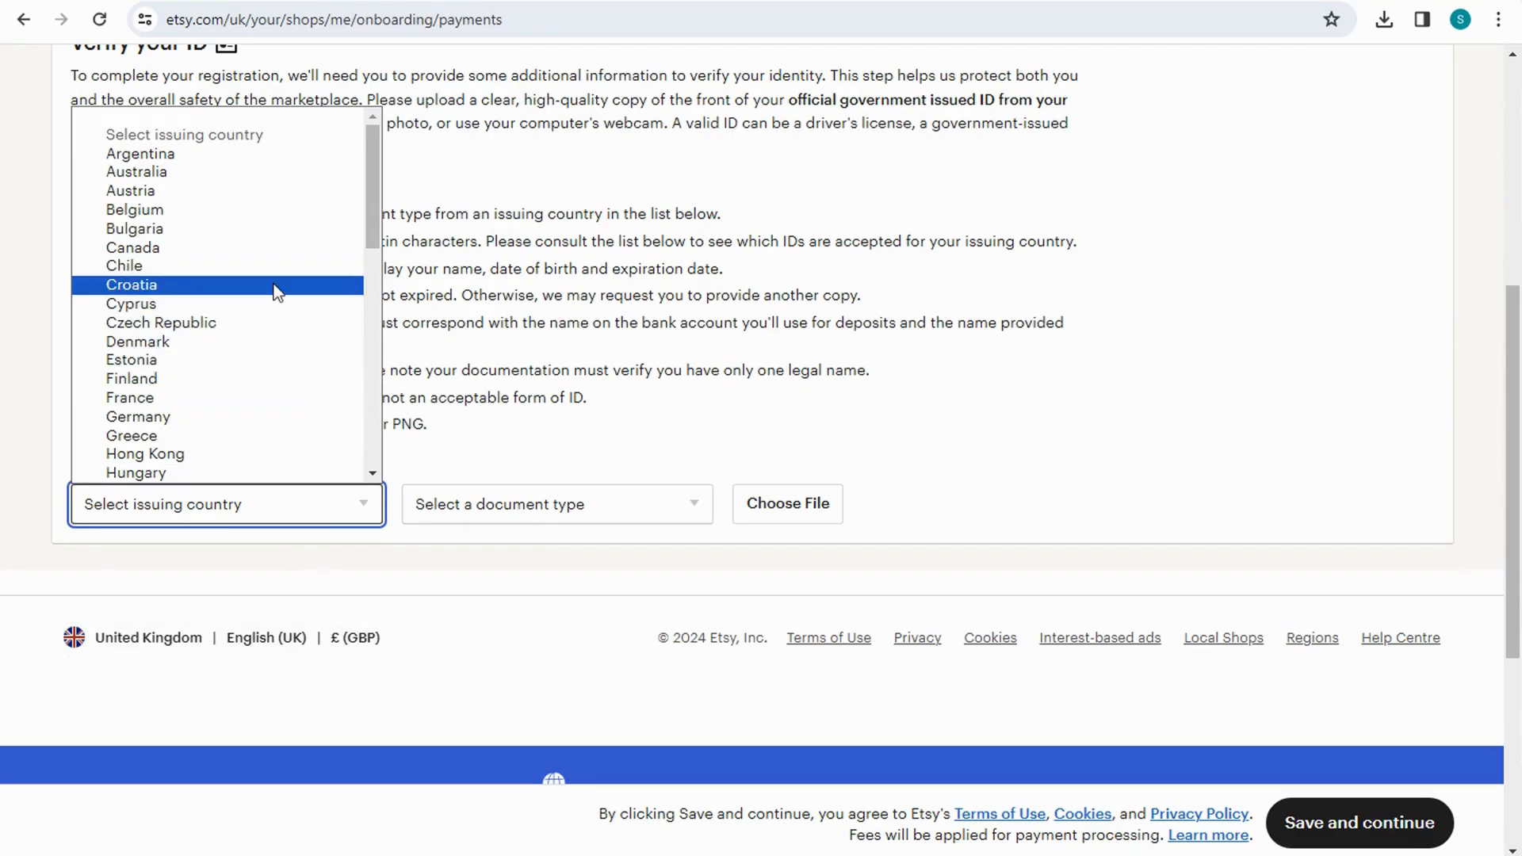
{"action": "key", "text": "u"}
{"action": "scroll", "coordinate": [164, 415], "scroll_direction": "down", "scroll_amount": 2}
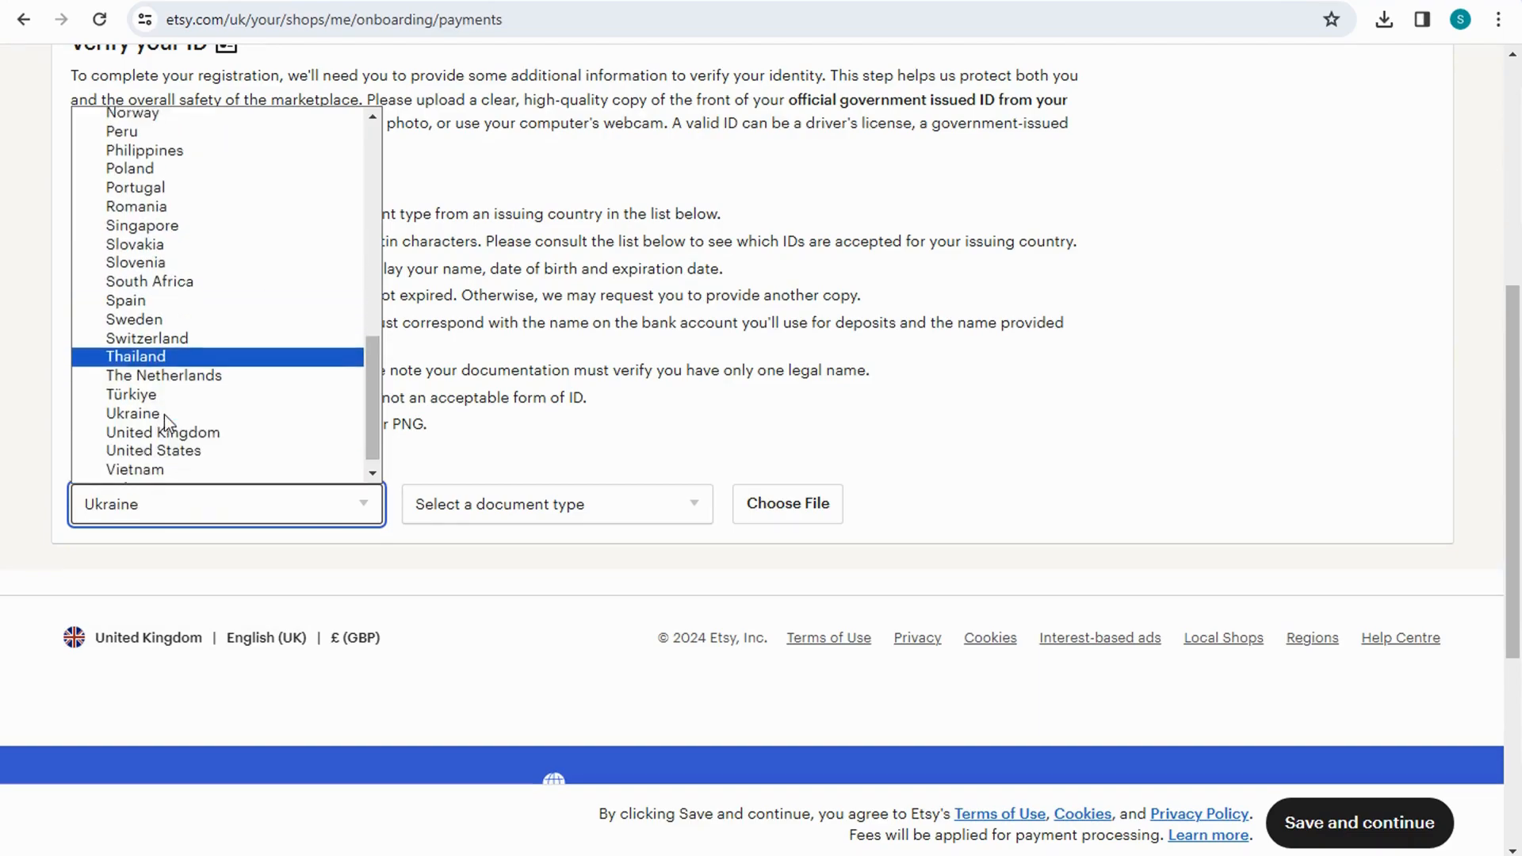
{"action": "left_click", "coordinate": [168, 414]}
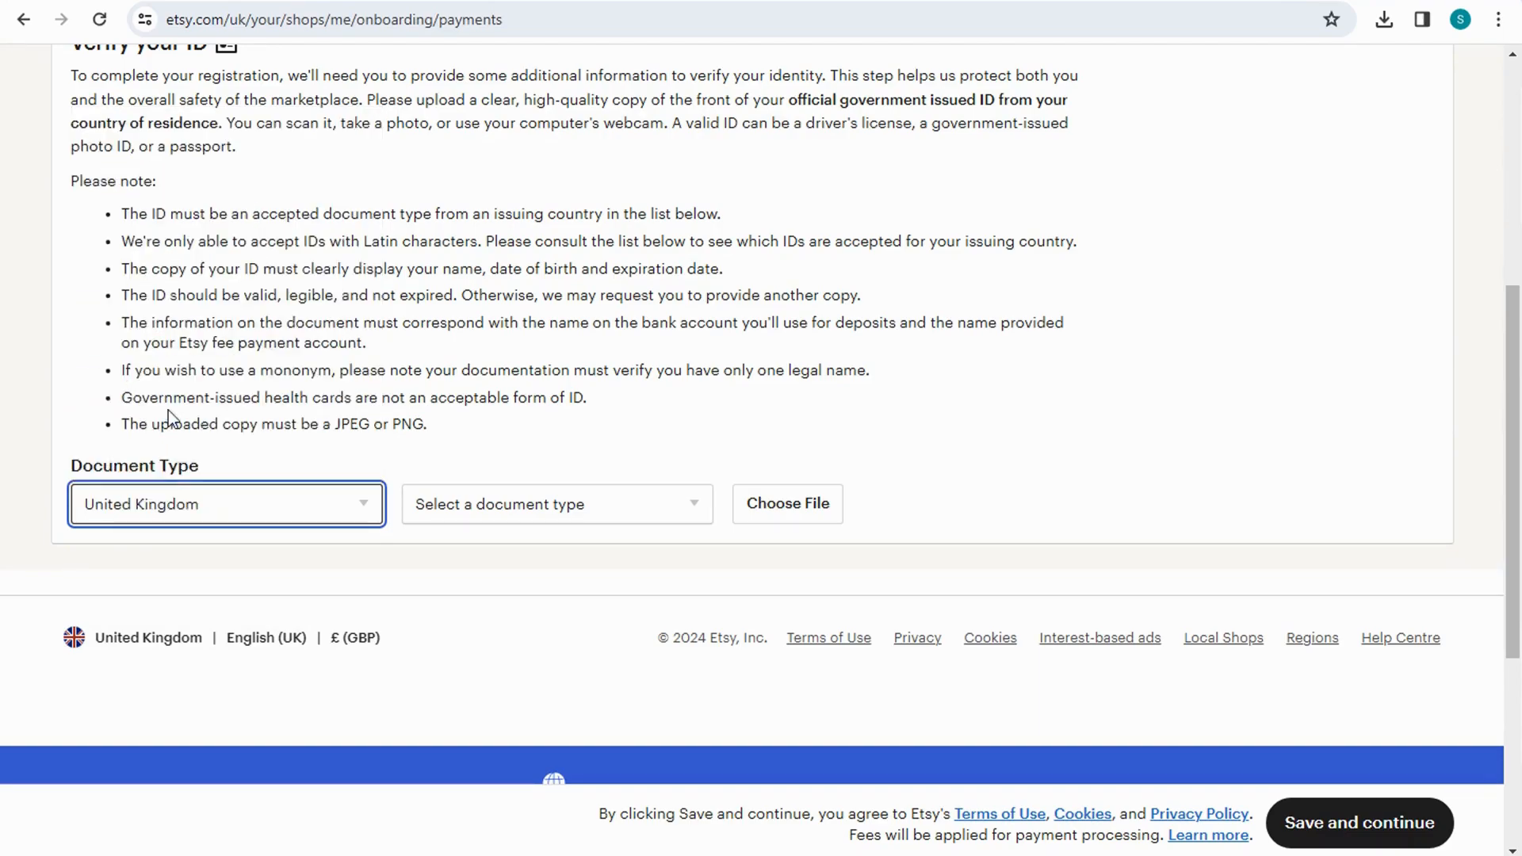
{"action": "left_click", "coordinate": [550, 504]}
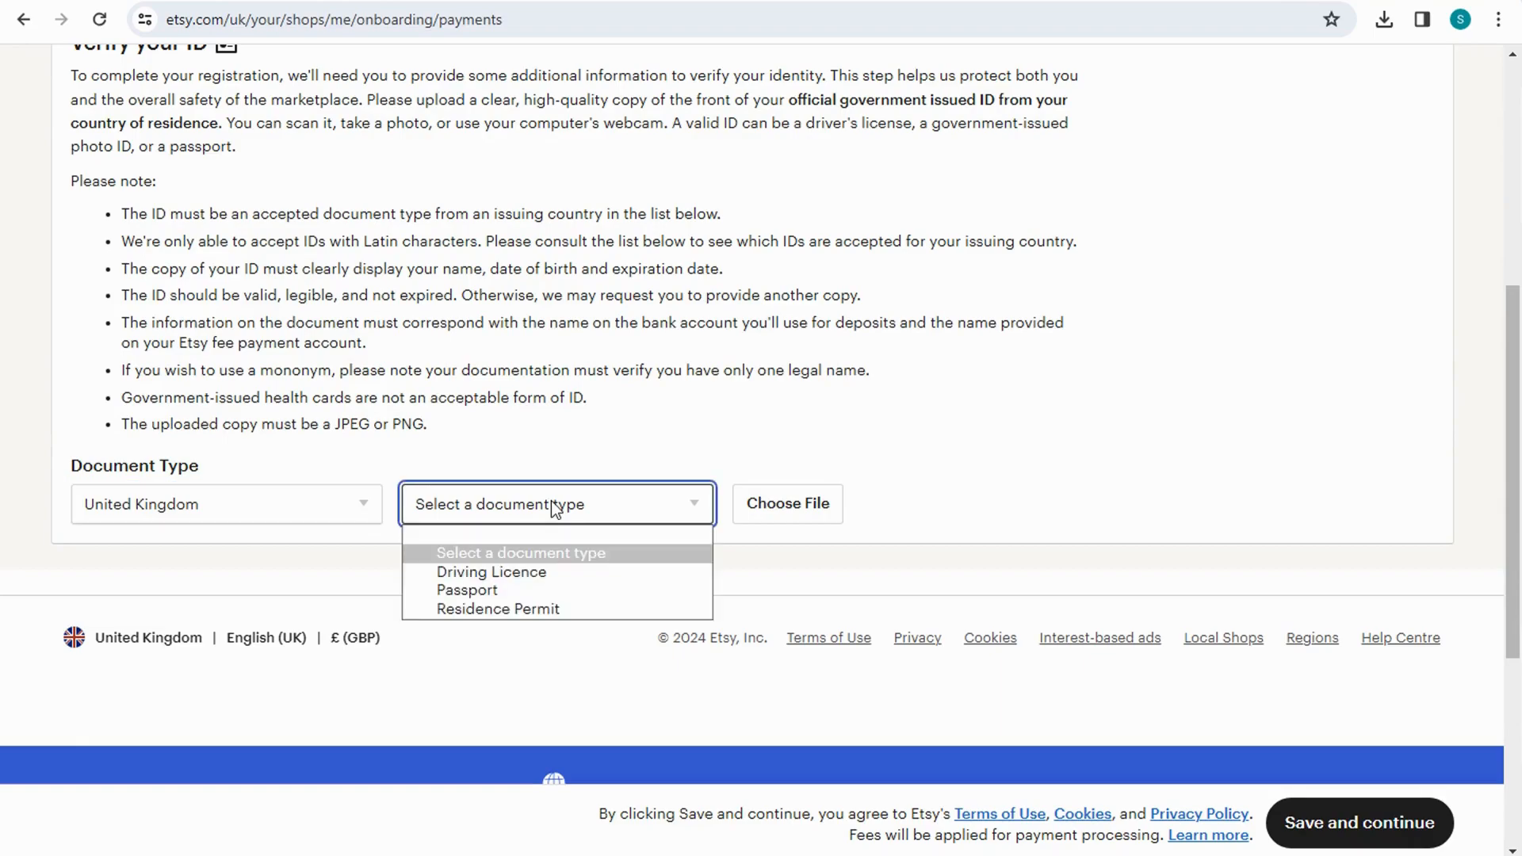
{"action": "left_click", "coordinate": [521, 579]}
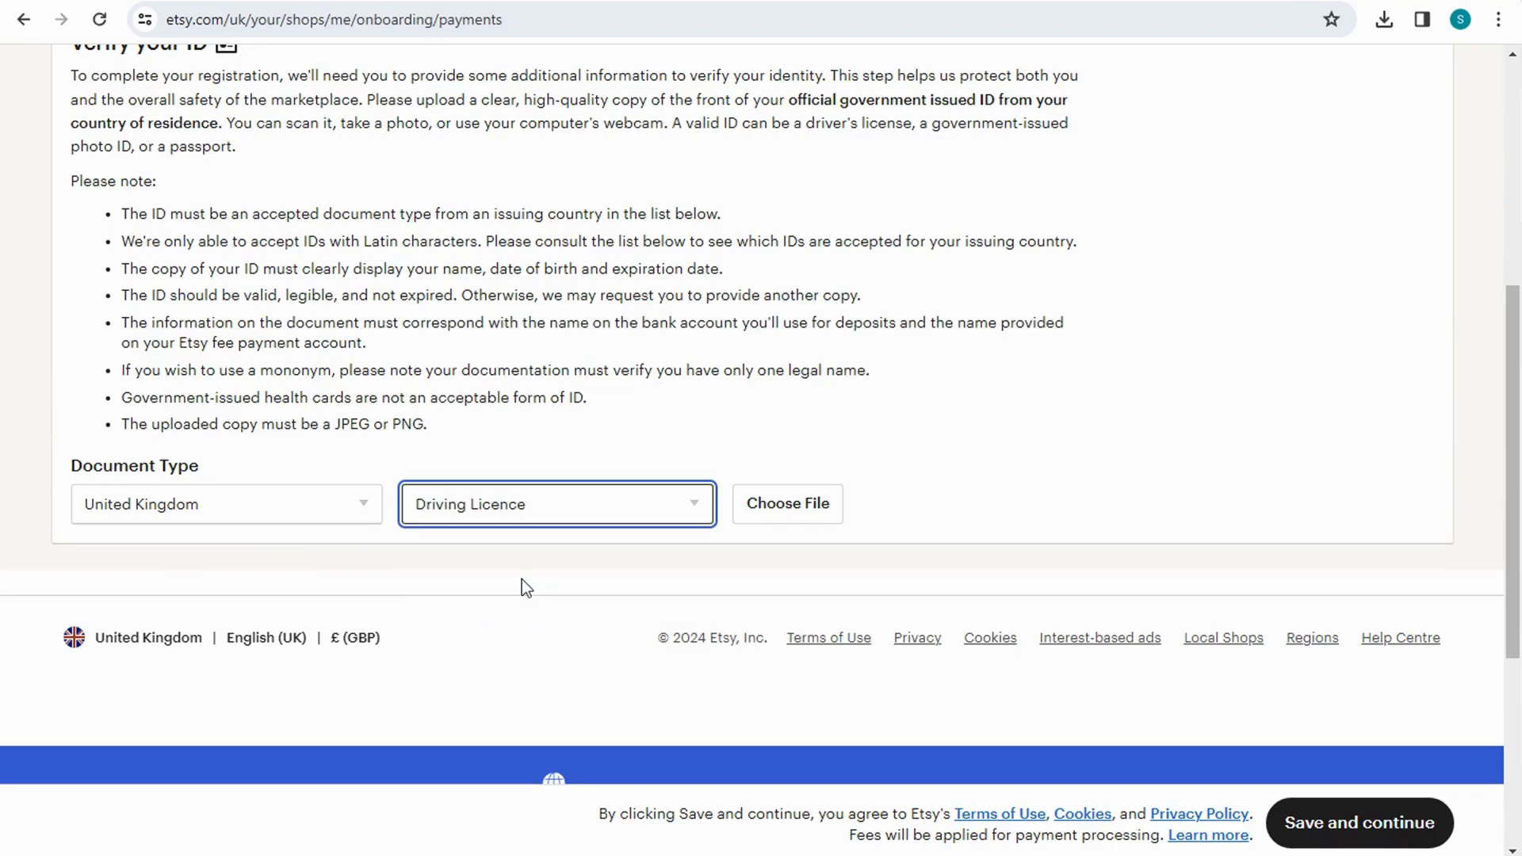
{"action": "left_click", "coordinate": [767, 514]}
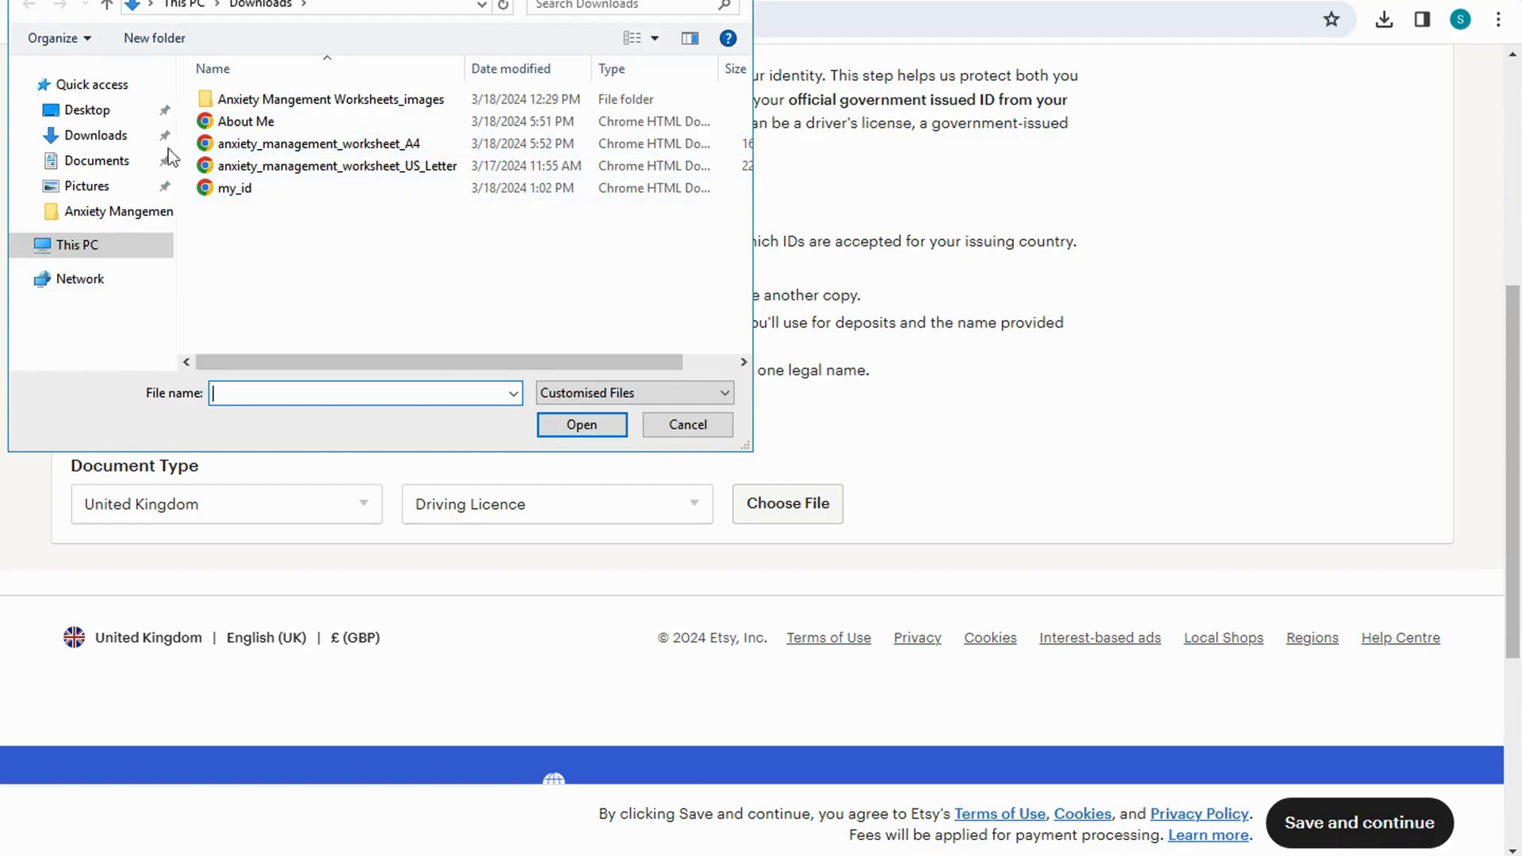
- Look through the Documents and Desktop folders for the ID image
{"action": "left_click", "coordinate": [97, 165]}
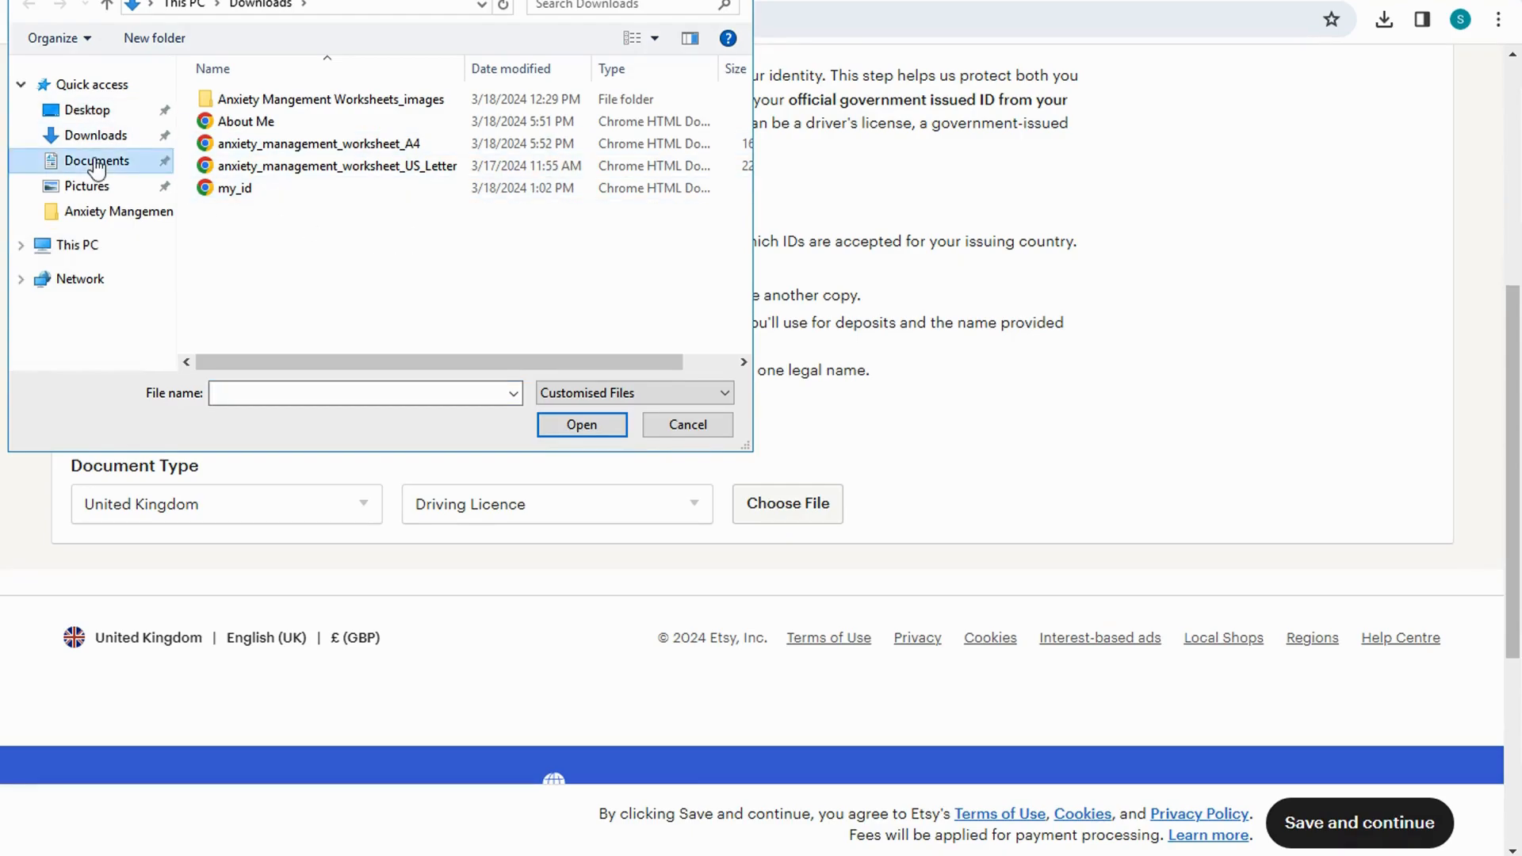
{"action": "left_click", "coordinate": [93, 111]}
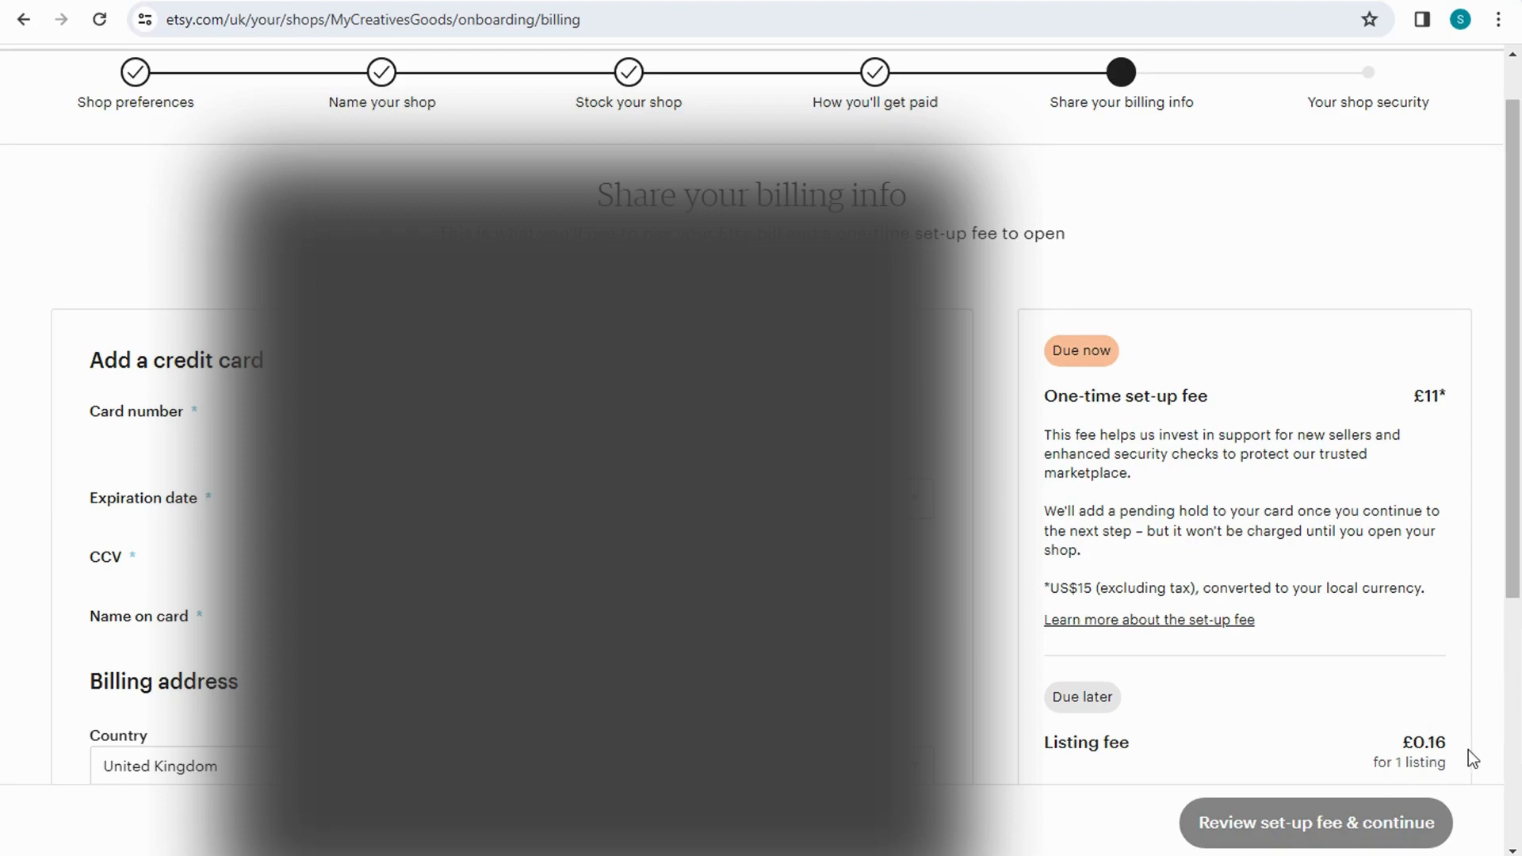
- Enter the card number in the Add a credit card form, showing the £11 set-up fee
{"action": "scroll", "coordinate": [1240, 681], "scroll_direction": "down", "scroll_amount": 1}
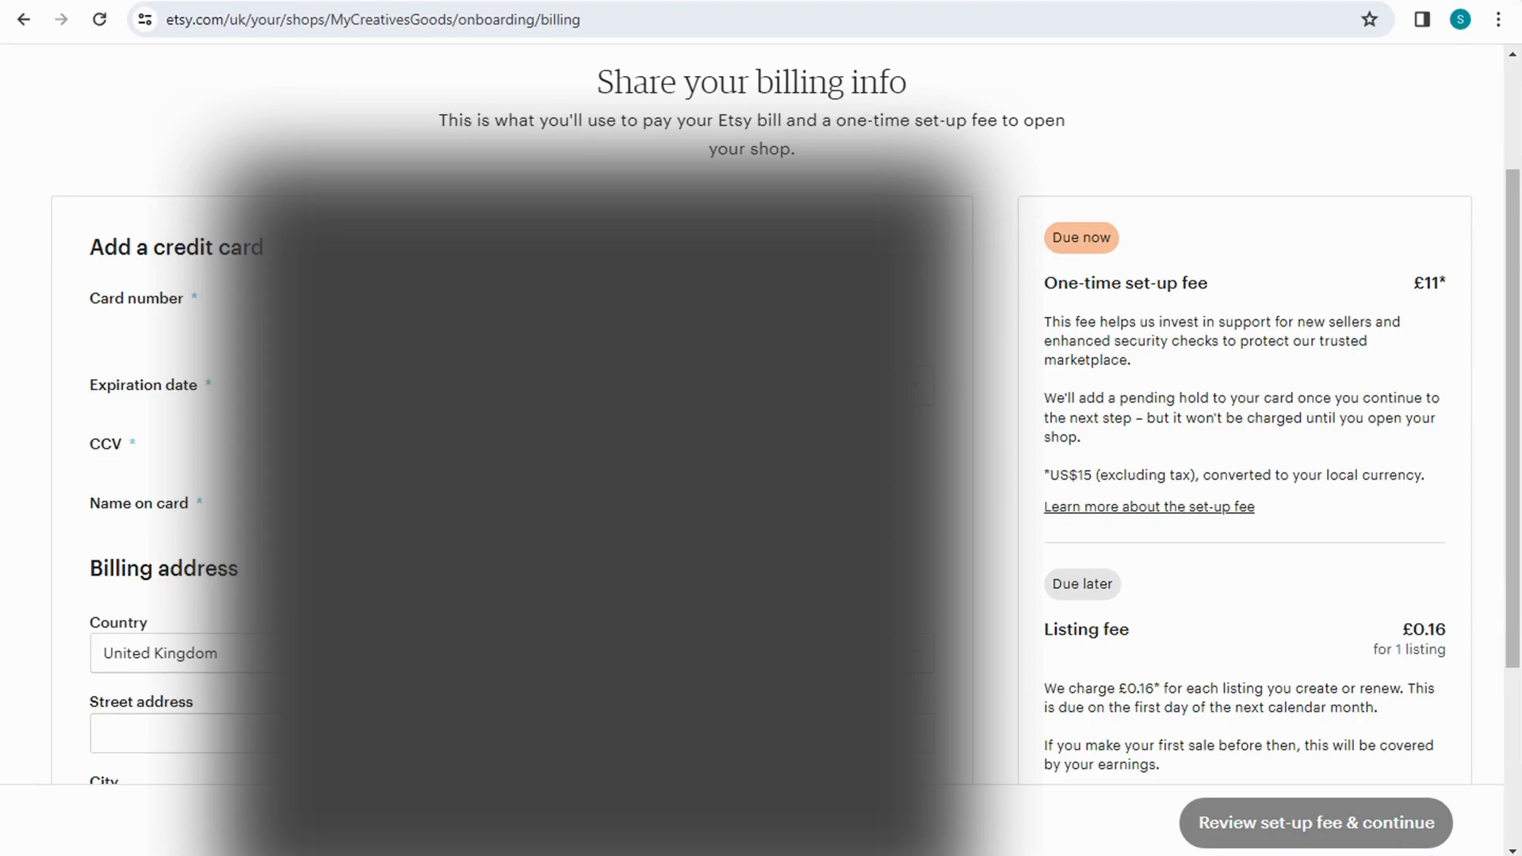
{"action": "scroll", "coordinate": [595, 475], "scroll_direction": "down", "scroll_amount": 3}
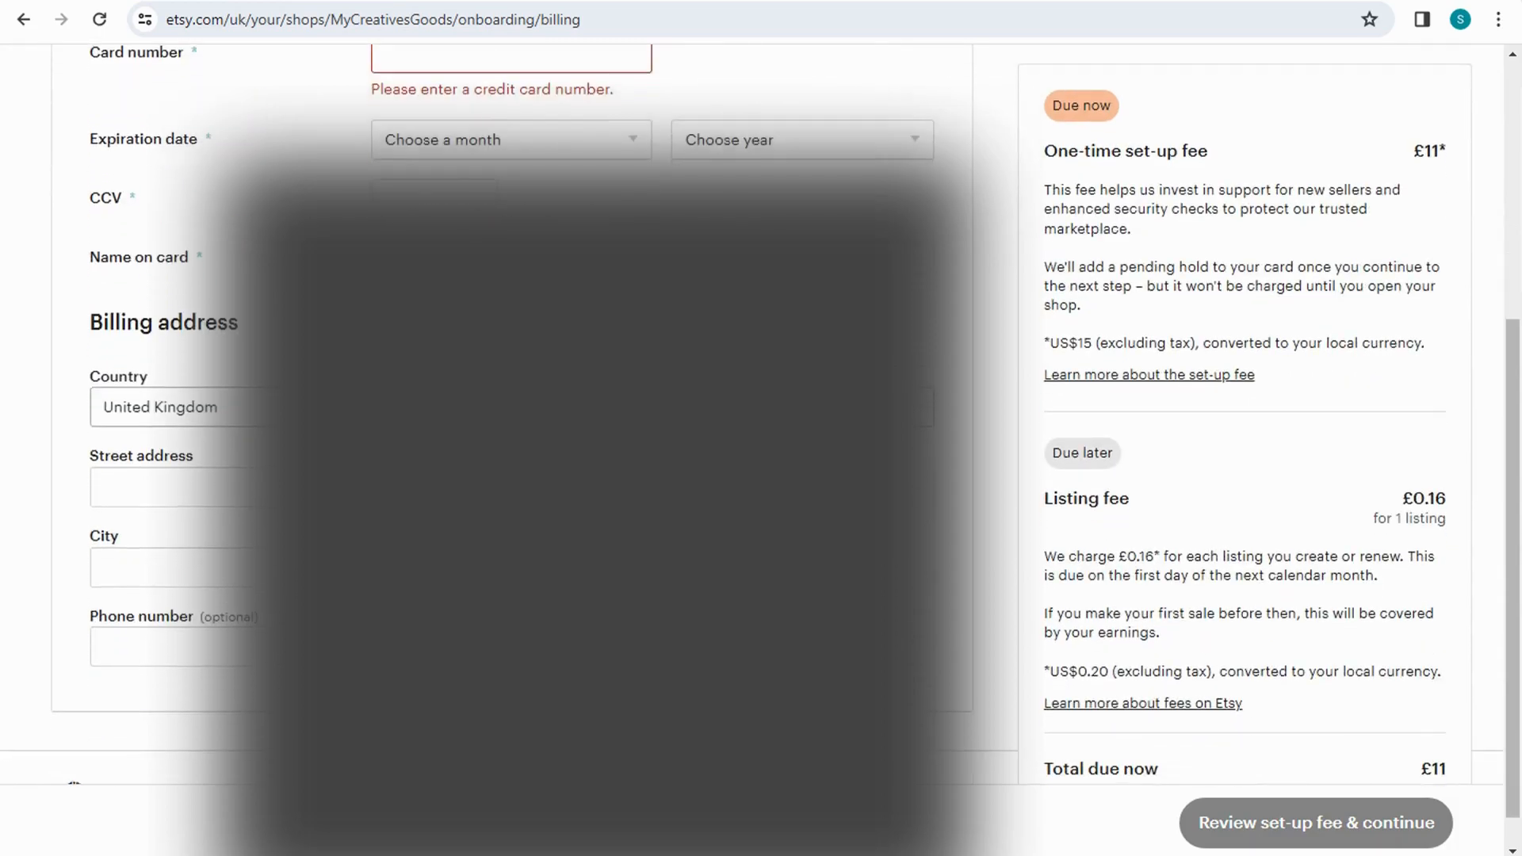
{"action": "scroll", "coordinate": [508, 397], "scroll_direction": "up", "scroll_amount": 2}
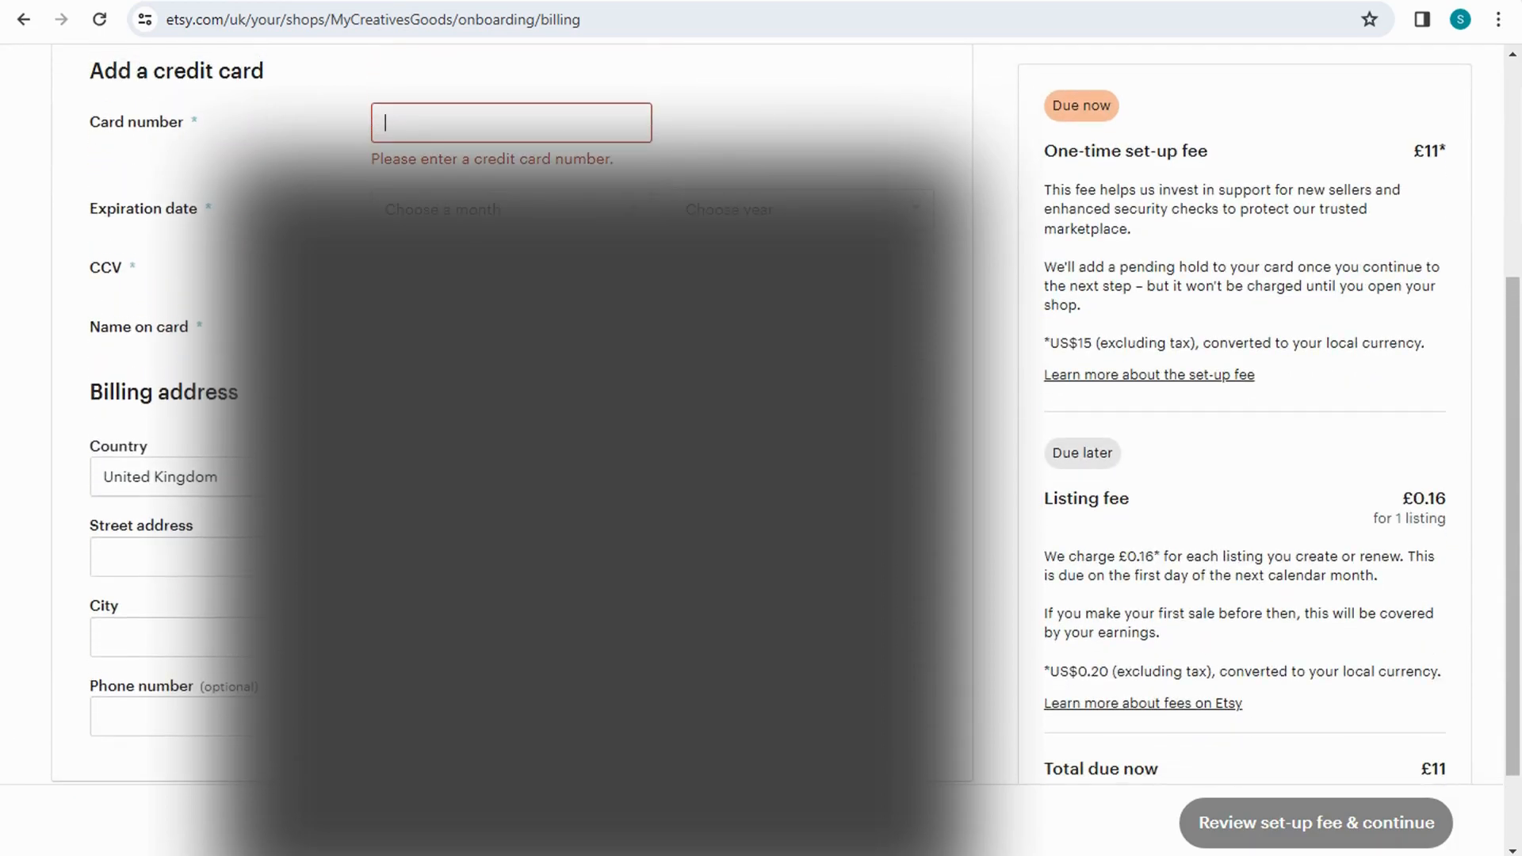
{"action": "scroll", "coordinate": [785, 424], "scroll_direction": "up", "scroll_amount": 1}
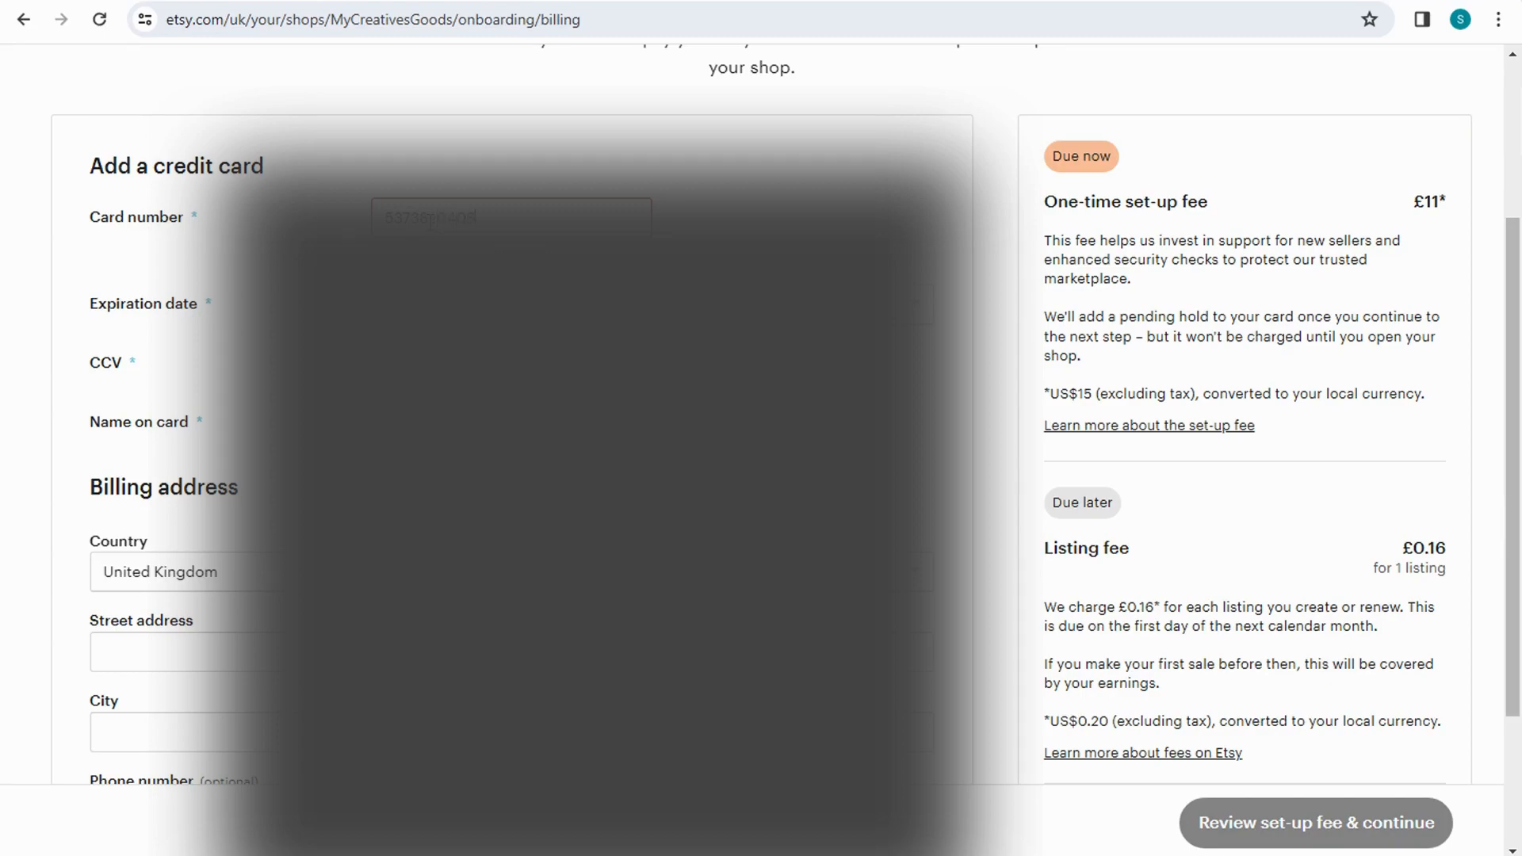
{"action": "type", "text": "7"}
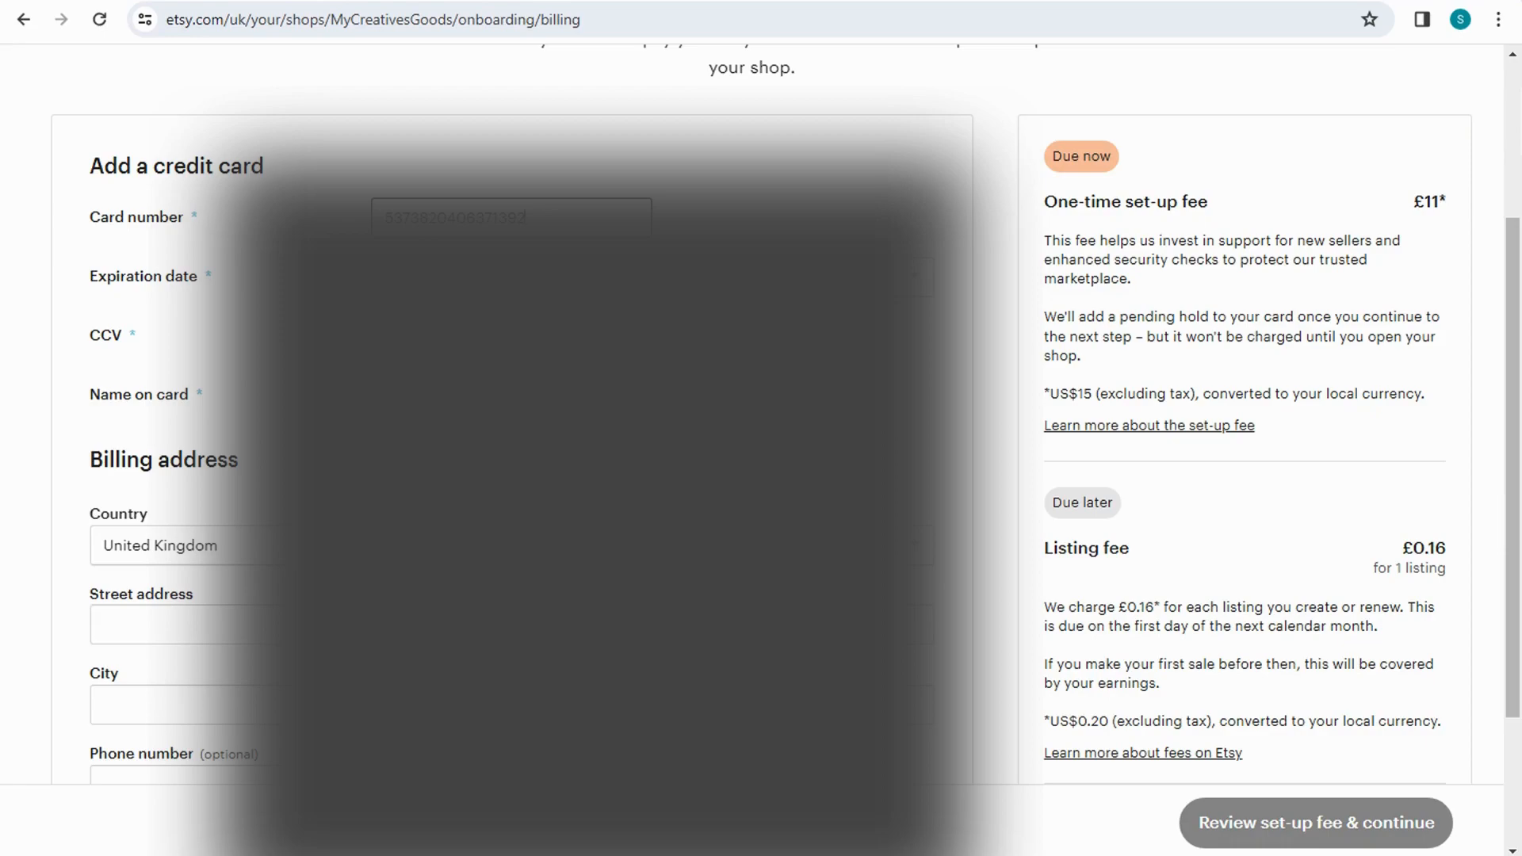
{"action": "key", "text": "Tab"}
- Choose the card's expiration year from the dropdown
{"action": "left_click", "coordinate": [793, 276]}
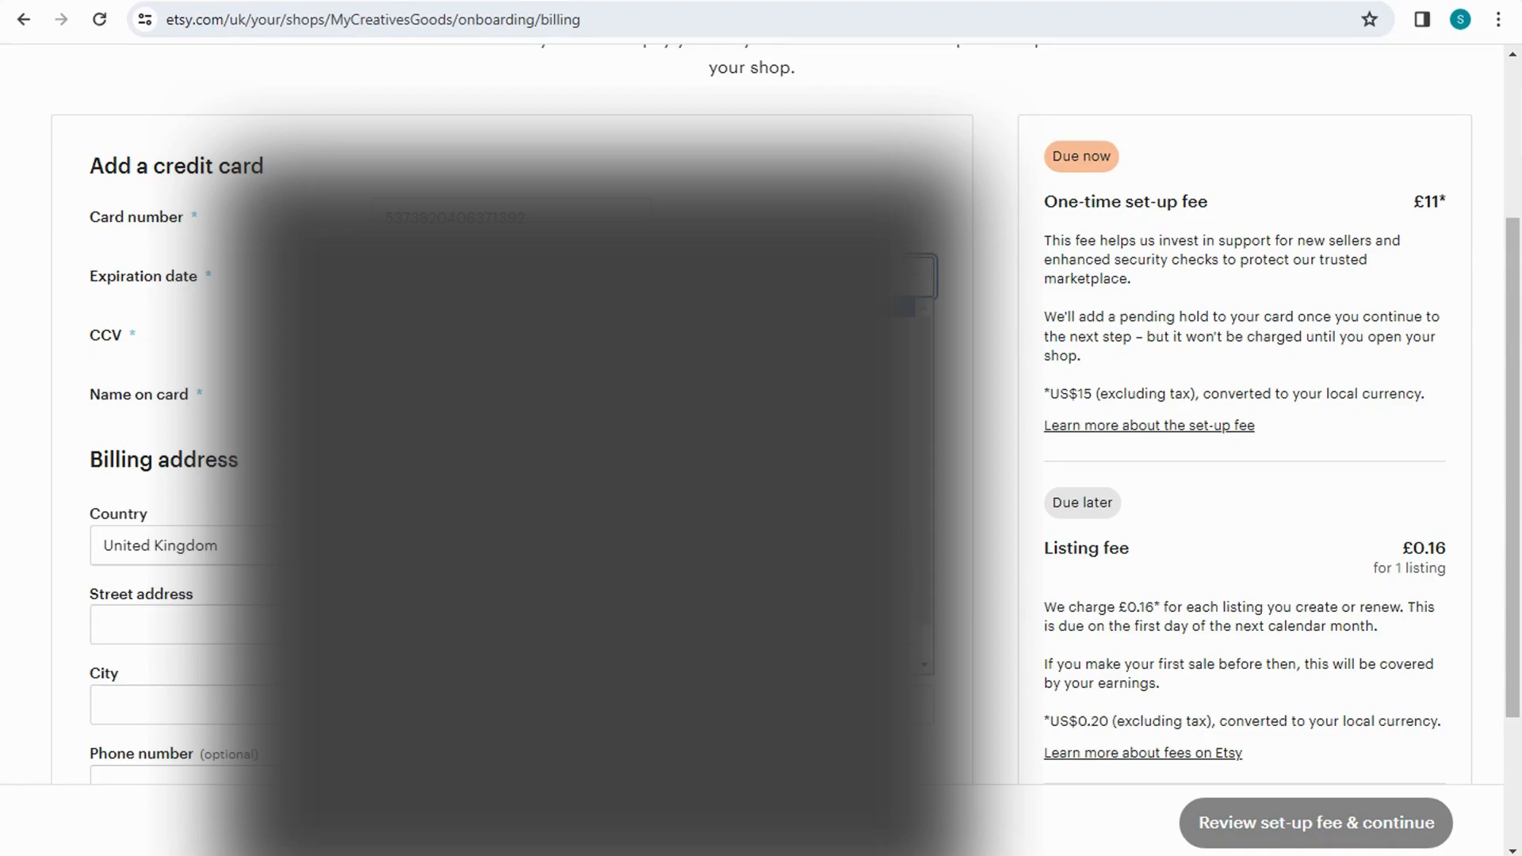
{"action": "left_click", "coordinate": [793, 328]}
{"action": "left_click", "coordinate": [444, 336]}
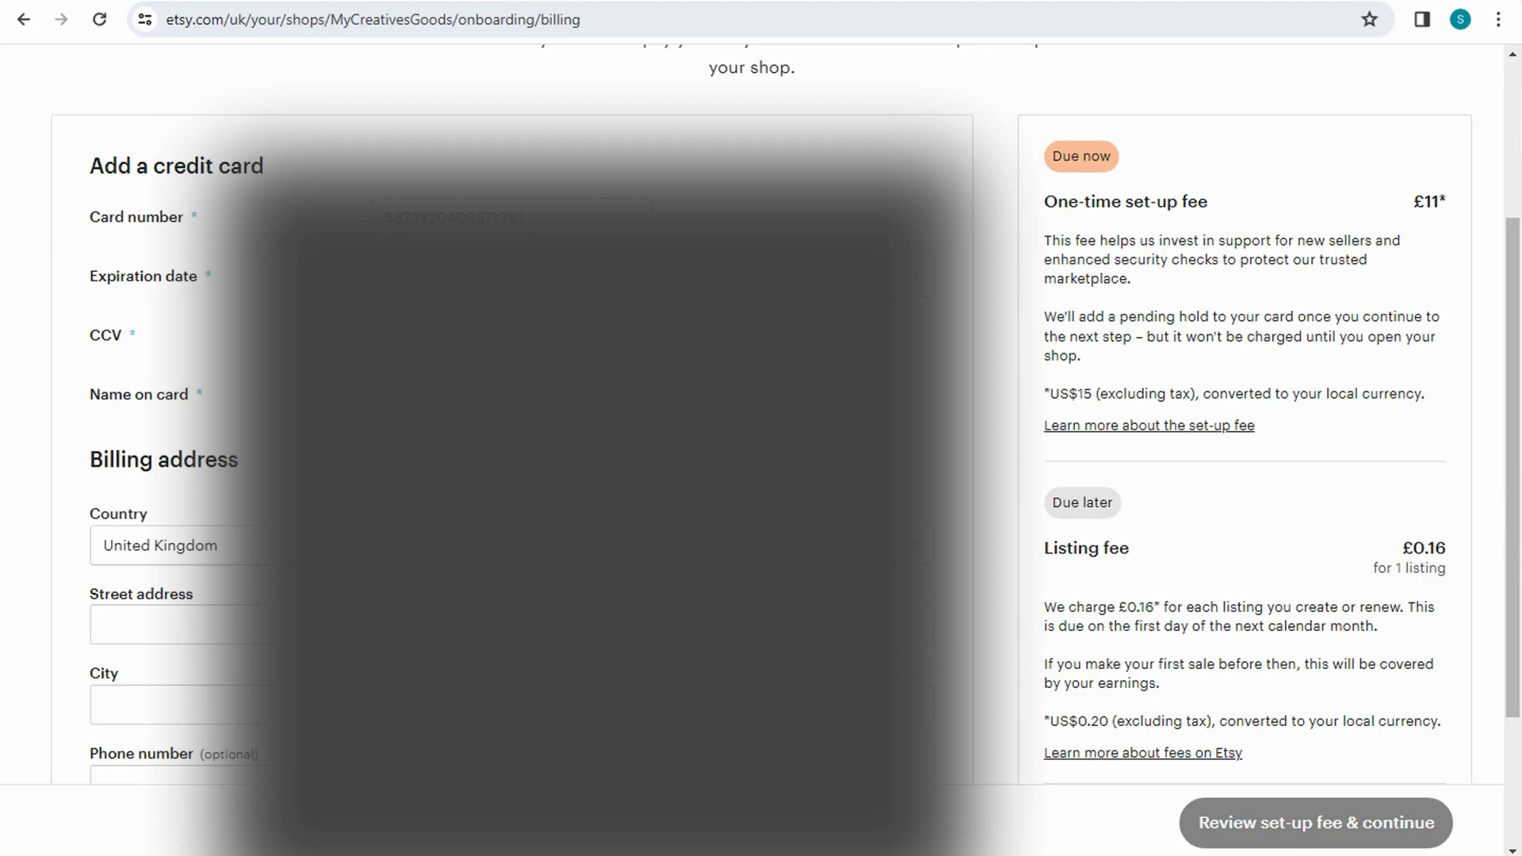
- Scroll down to the billing address and start entering the street address
{"action": "scroll", "coordinate": [158, 339], "scroll_direction": "down", "scroll_amount": 1}
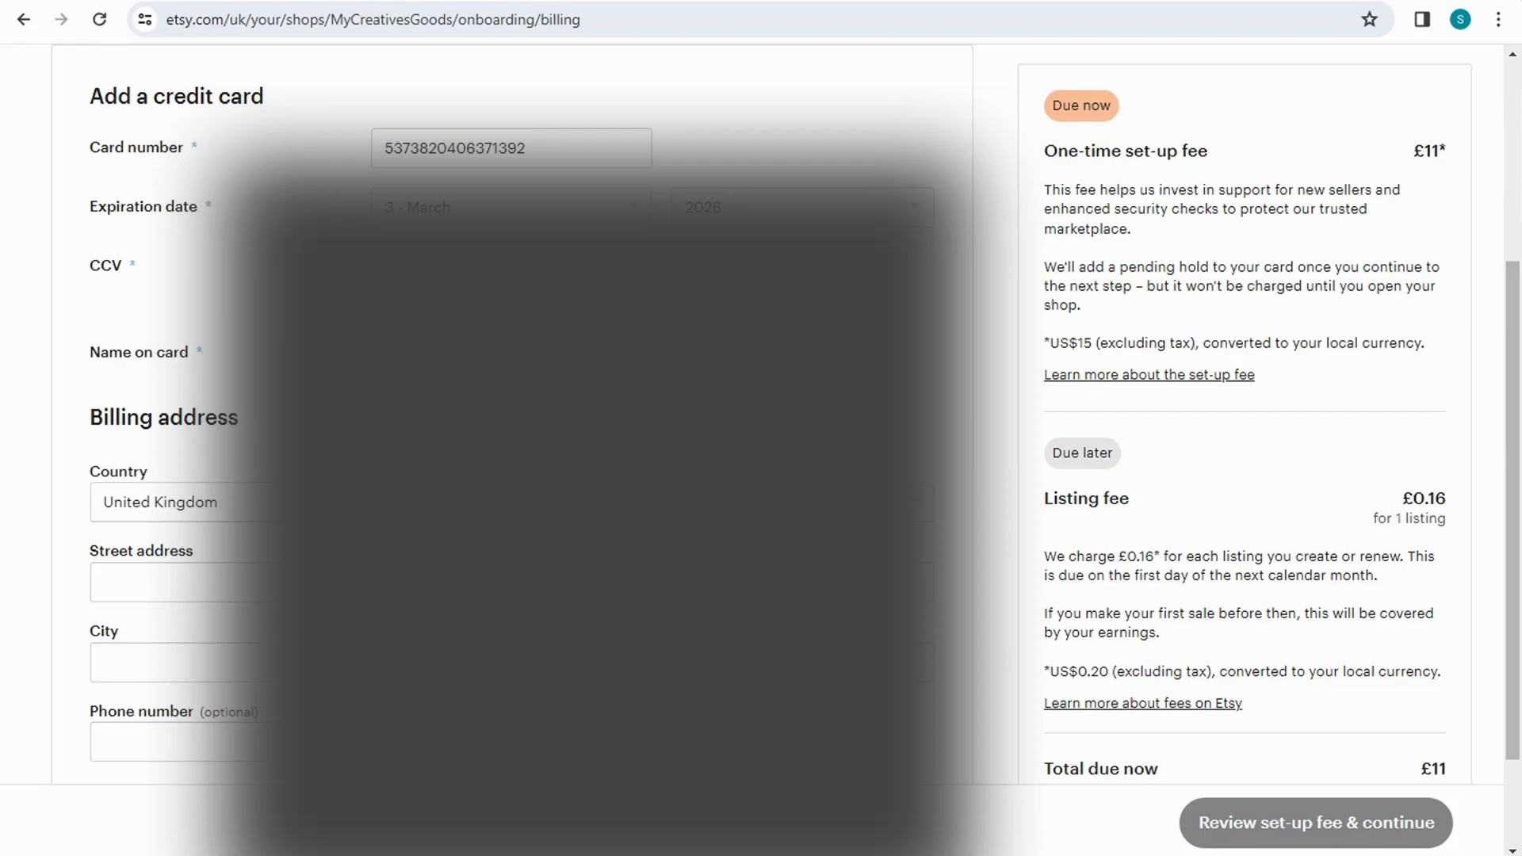
{"action": "scroll", "coordinate": [511, 507], "scroll_direction": "down", "scroll_amount": 1}
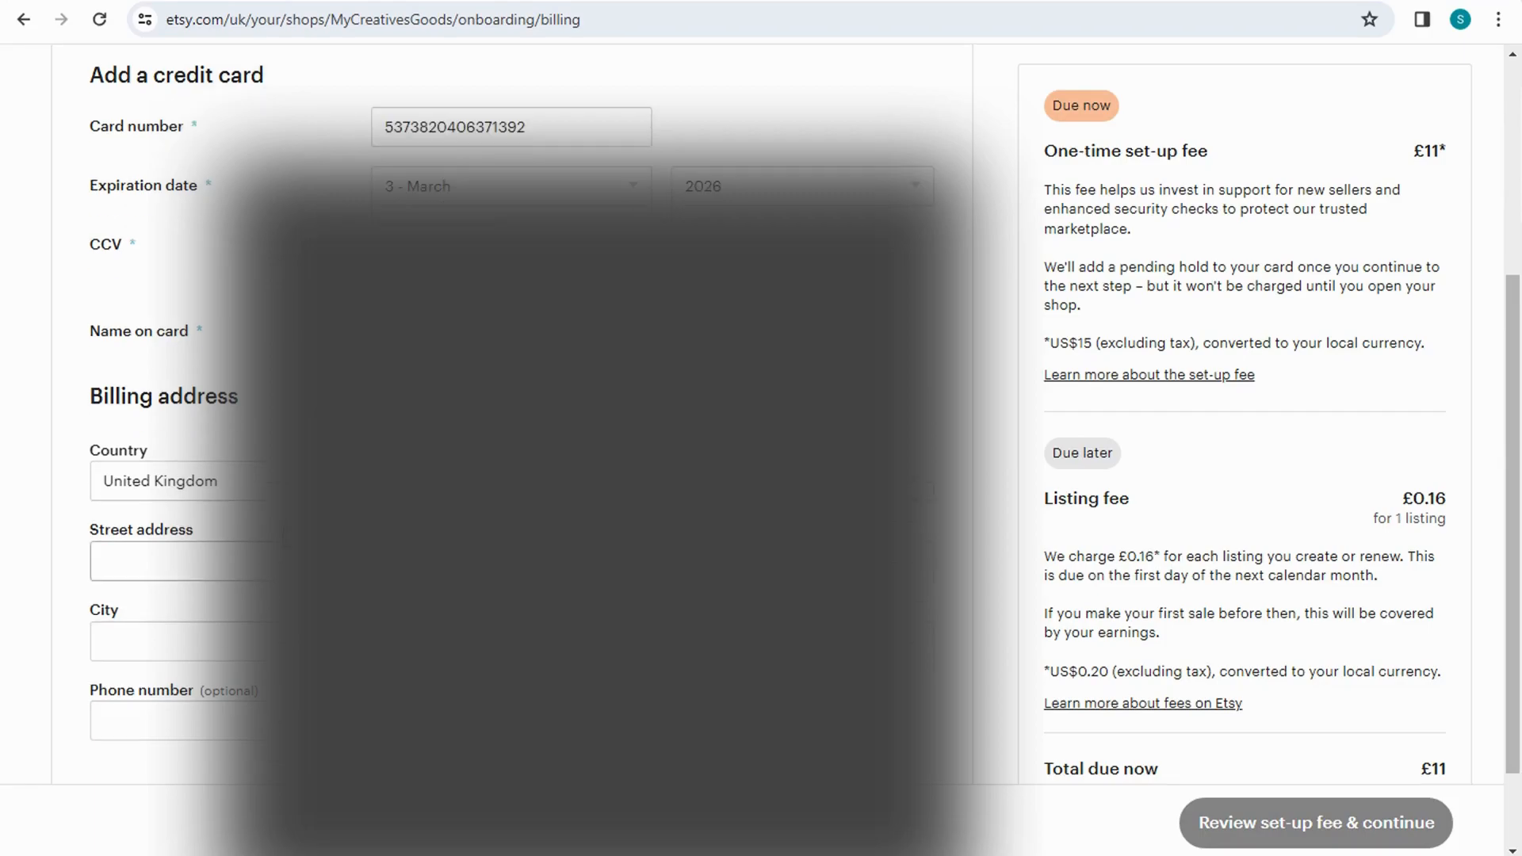
{"action": "scroll", "coordinate": [249, 480], "scroll_direction": "down", "scroll_amount": 2}
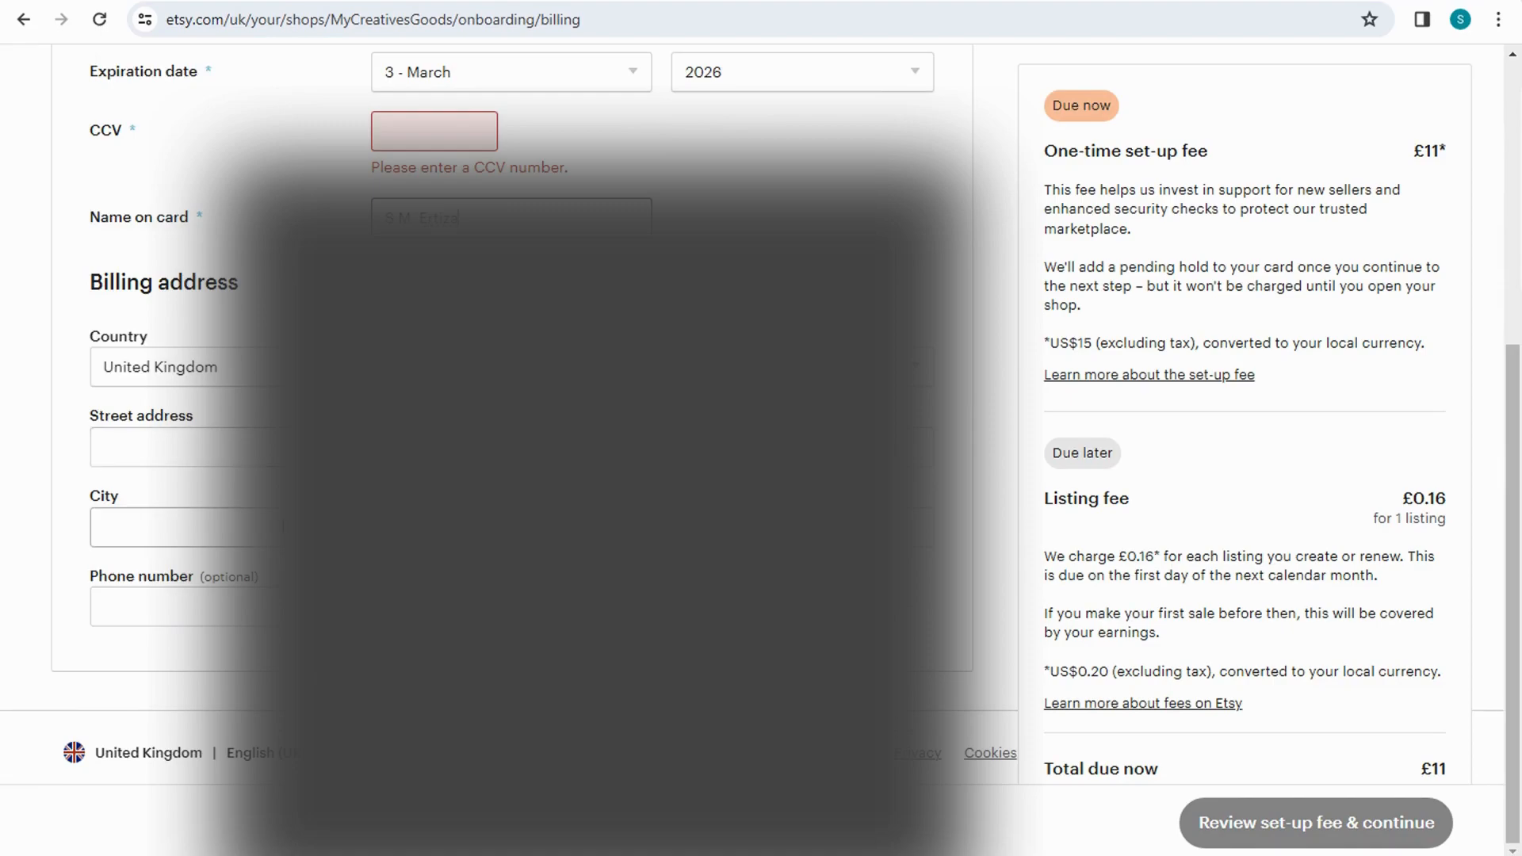
{"action": "left_click", "coordinate": [217, 438]}
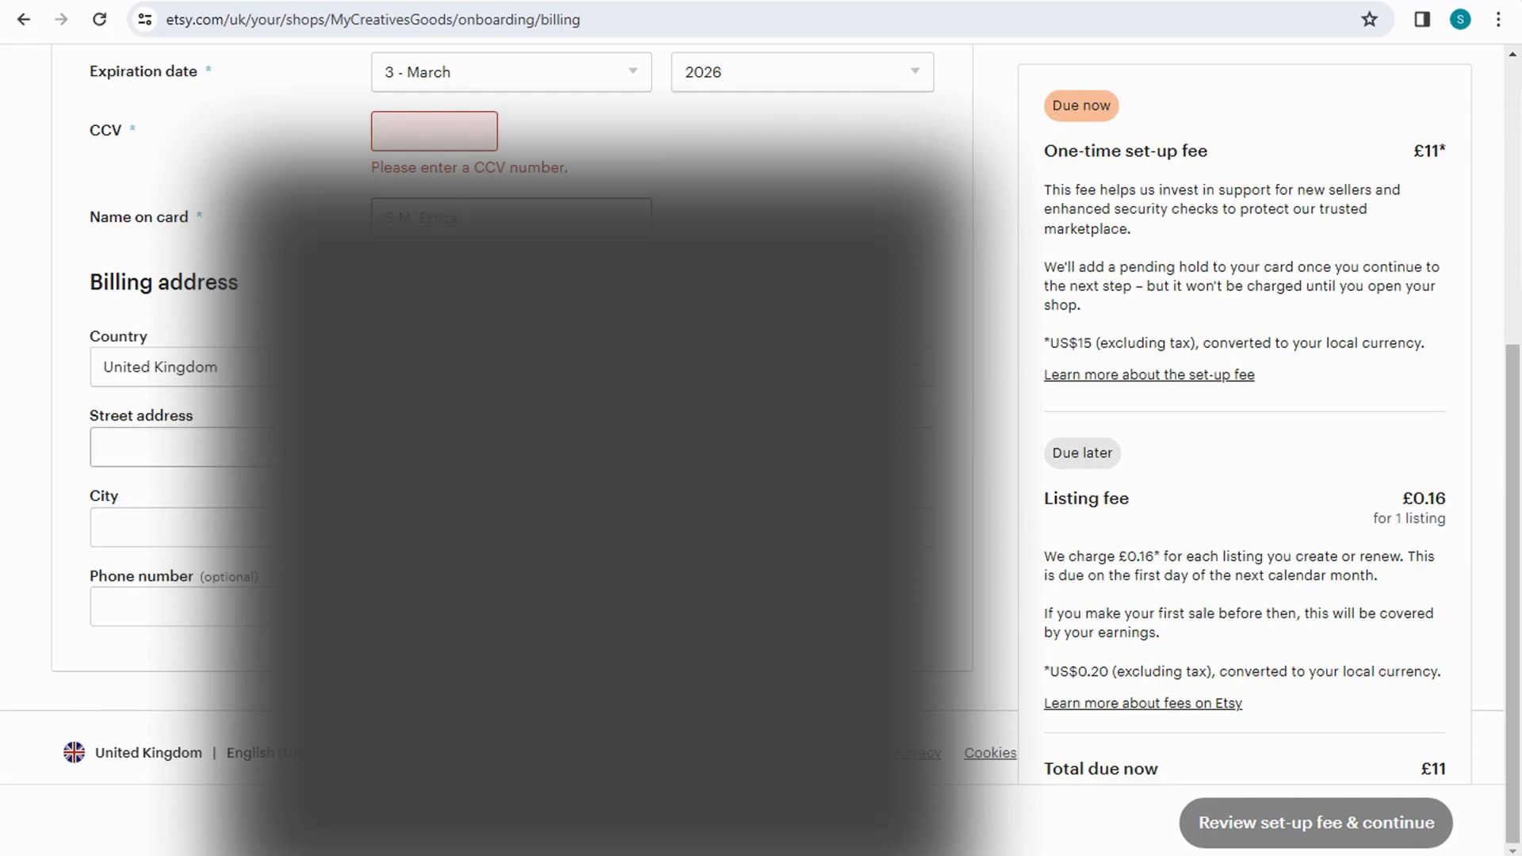
{"action": "left_click", "coordinate": [238, 446]}
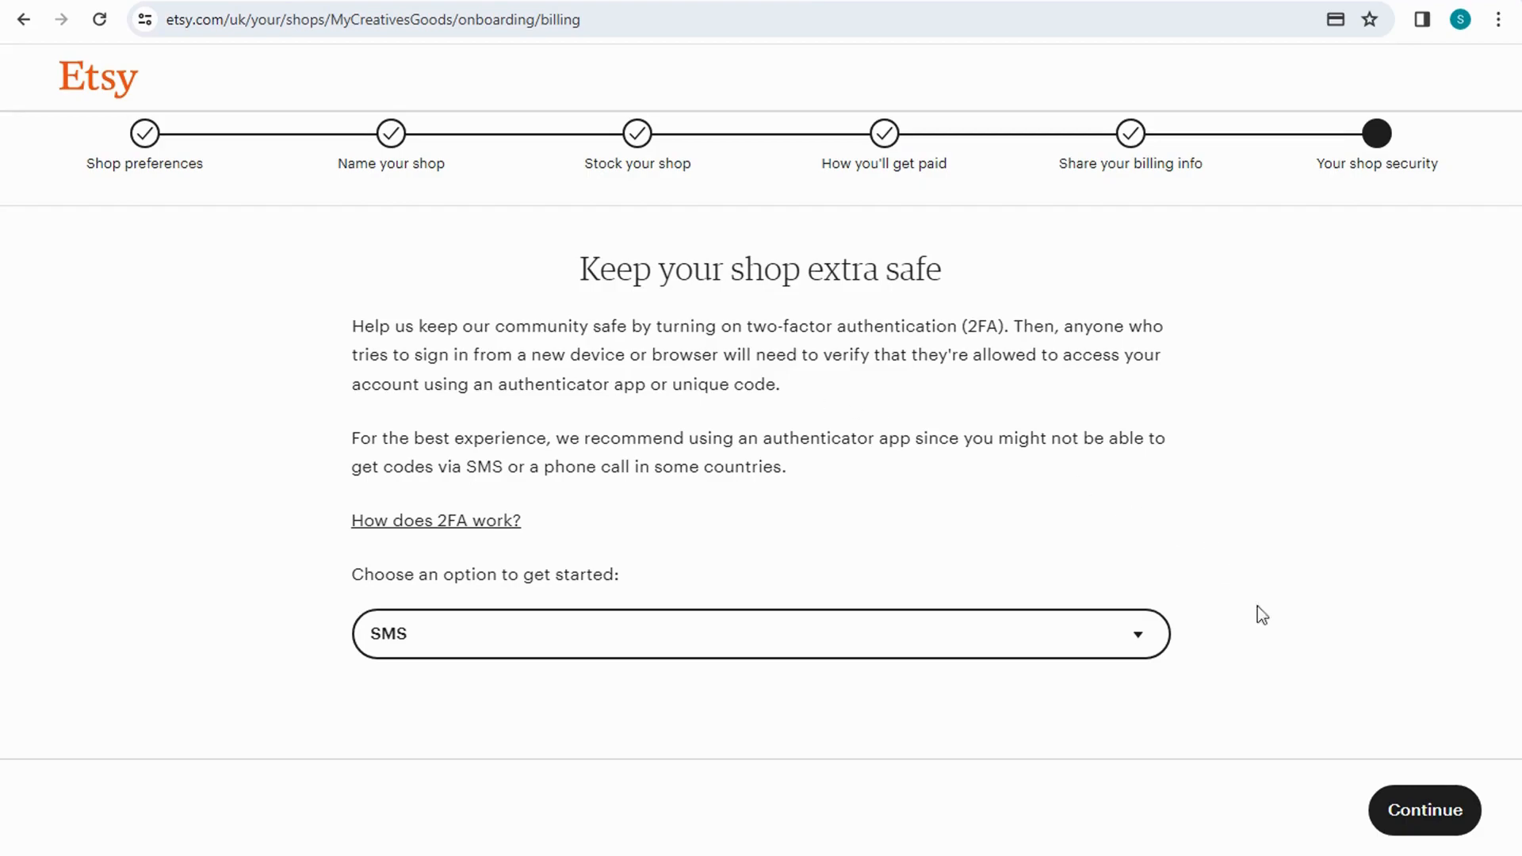
- Keep SMS as the two-factor verification method and continue to its setup
{"action": "left_click", "coordinate": [1148, 644]}
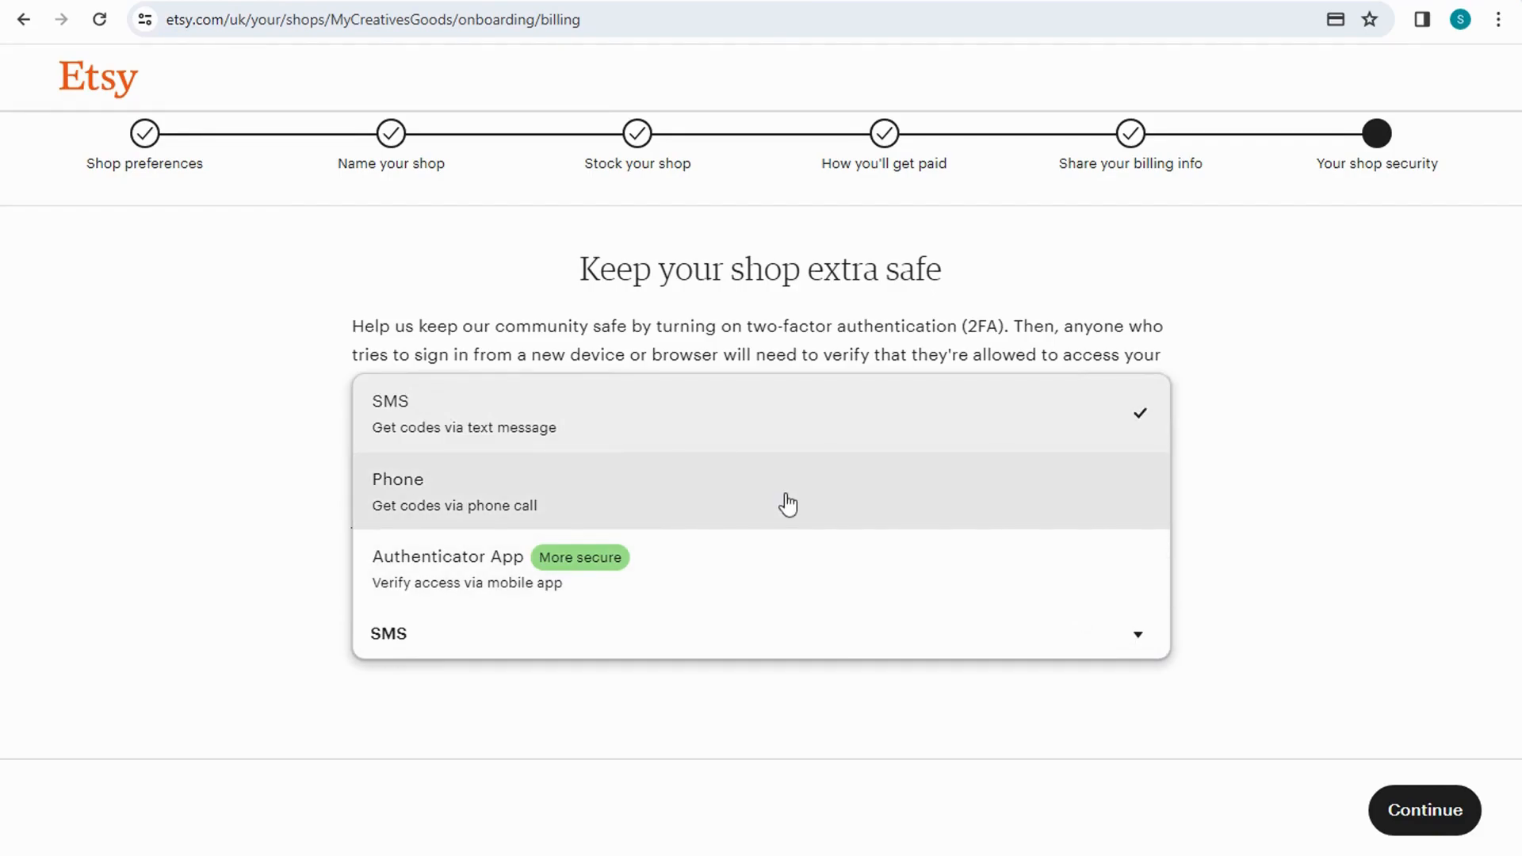
{"action": "left_click", "coordinate": [733, 429]}
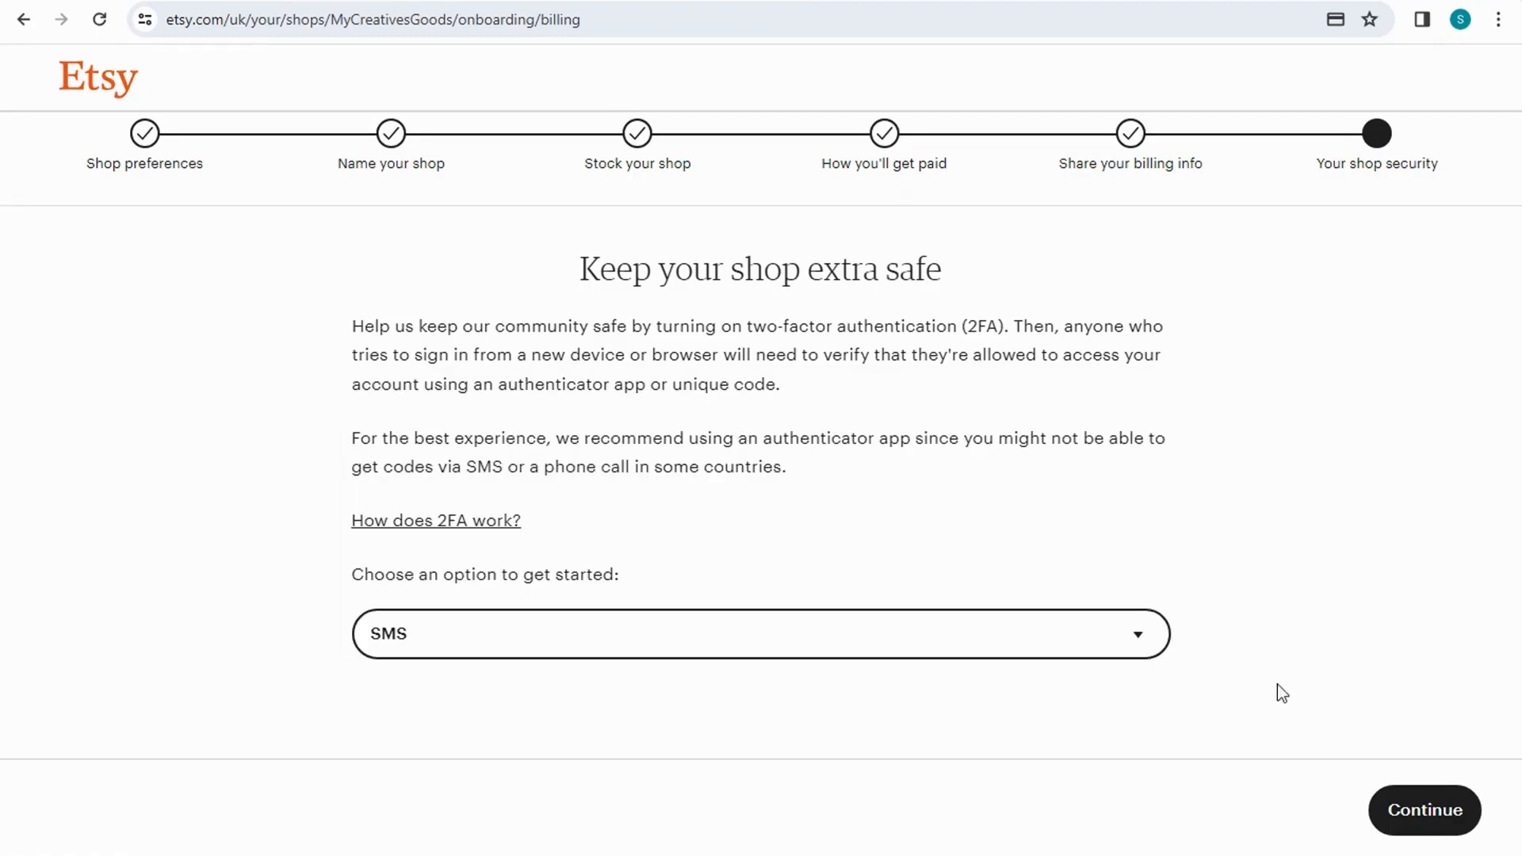
{"action": "left_click", "coordinate": [1439, 829]}
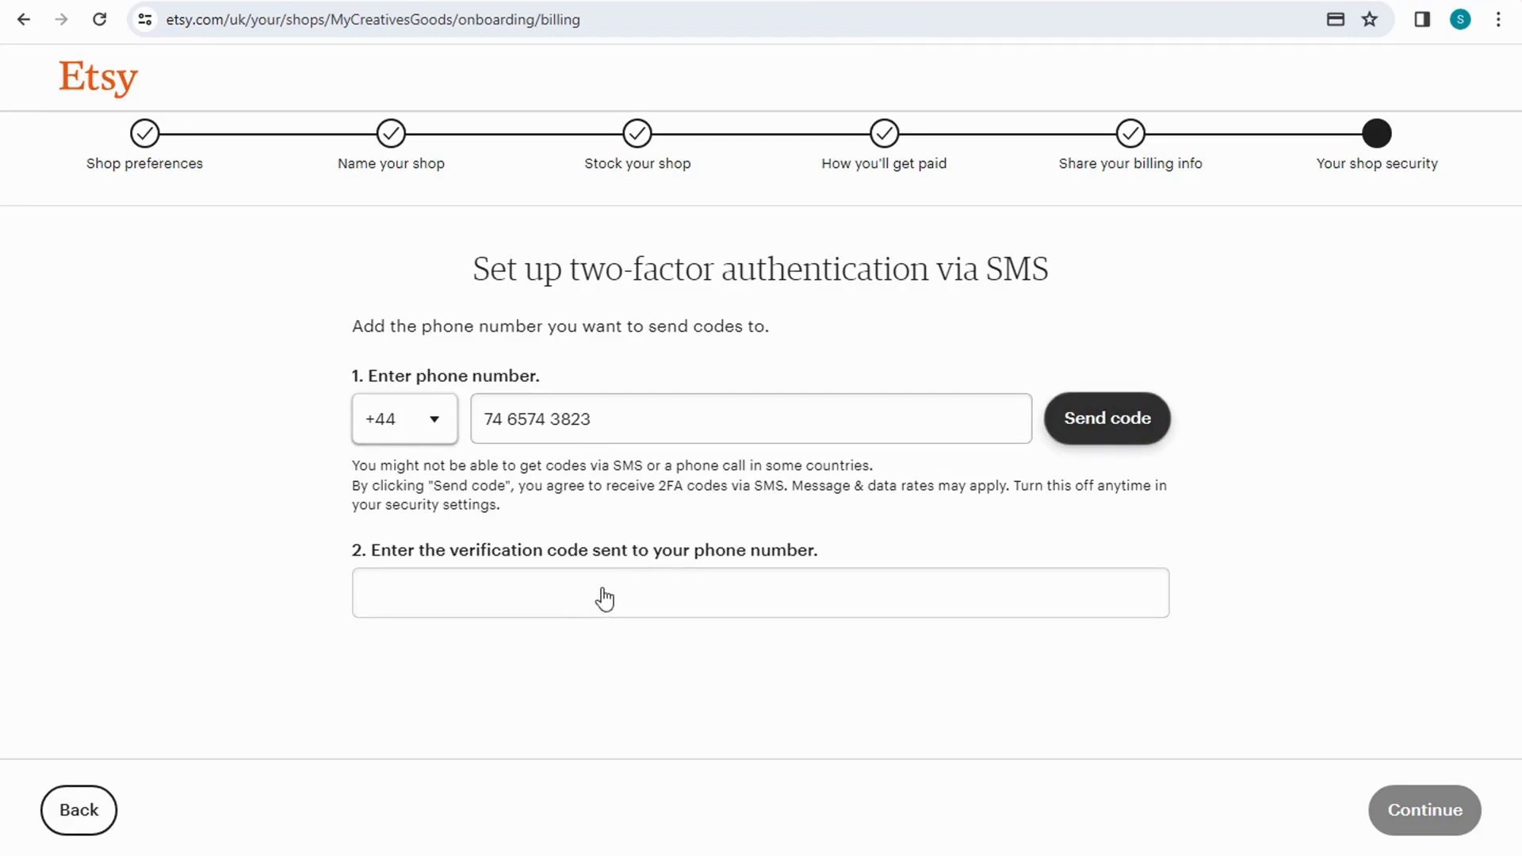
- Send a verification code to the phone and submit the received code
{"action": "left_click", "coordinate": [1108, 445]}
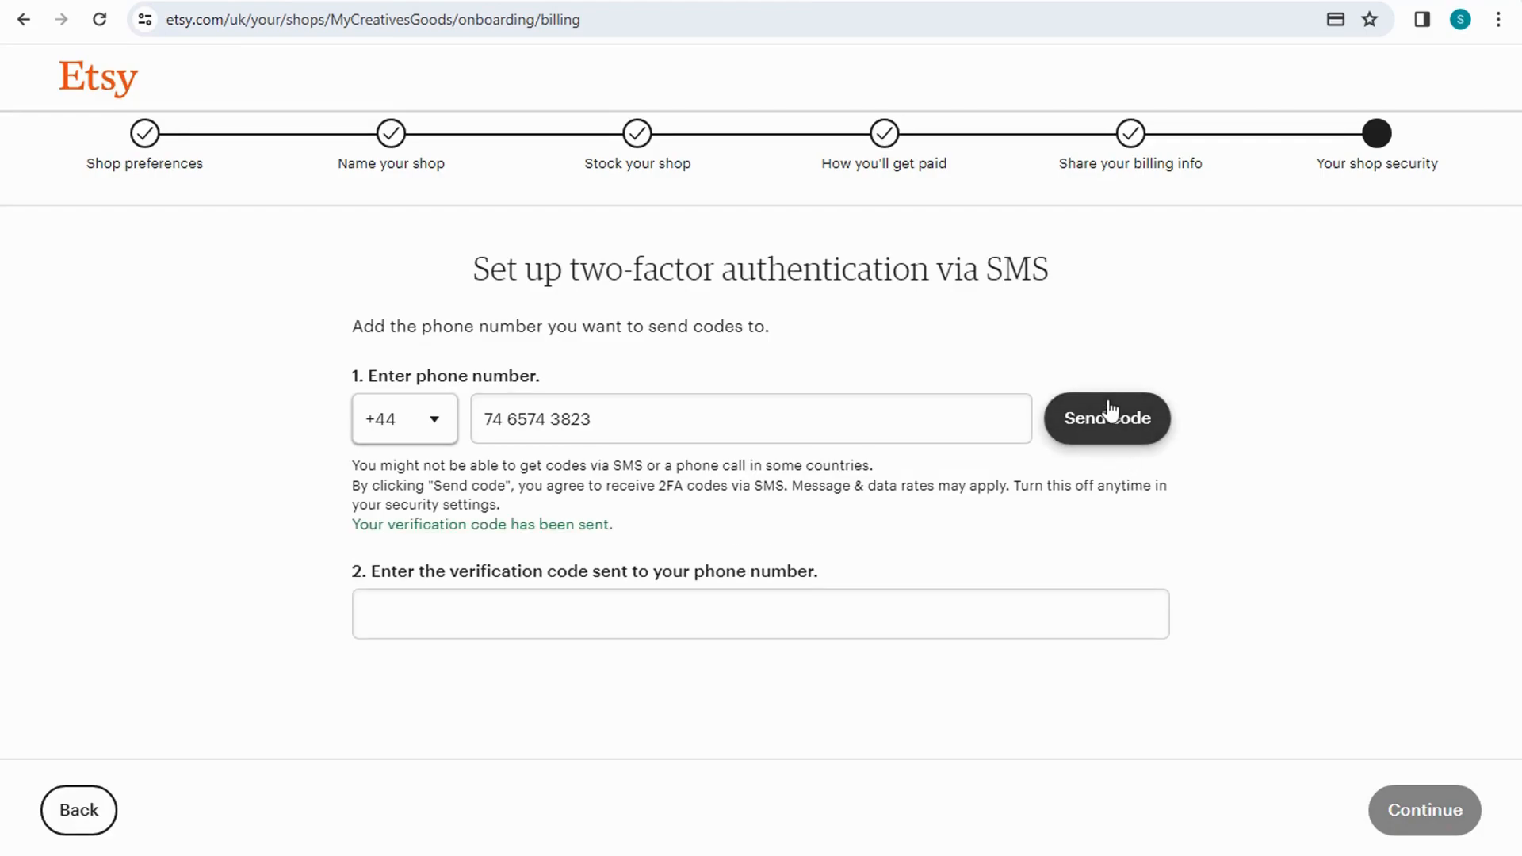
{"action": "left_click", "coordinate": [623, 623]}
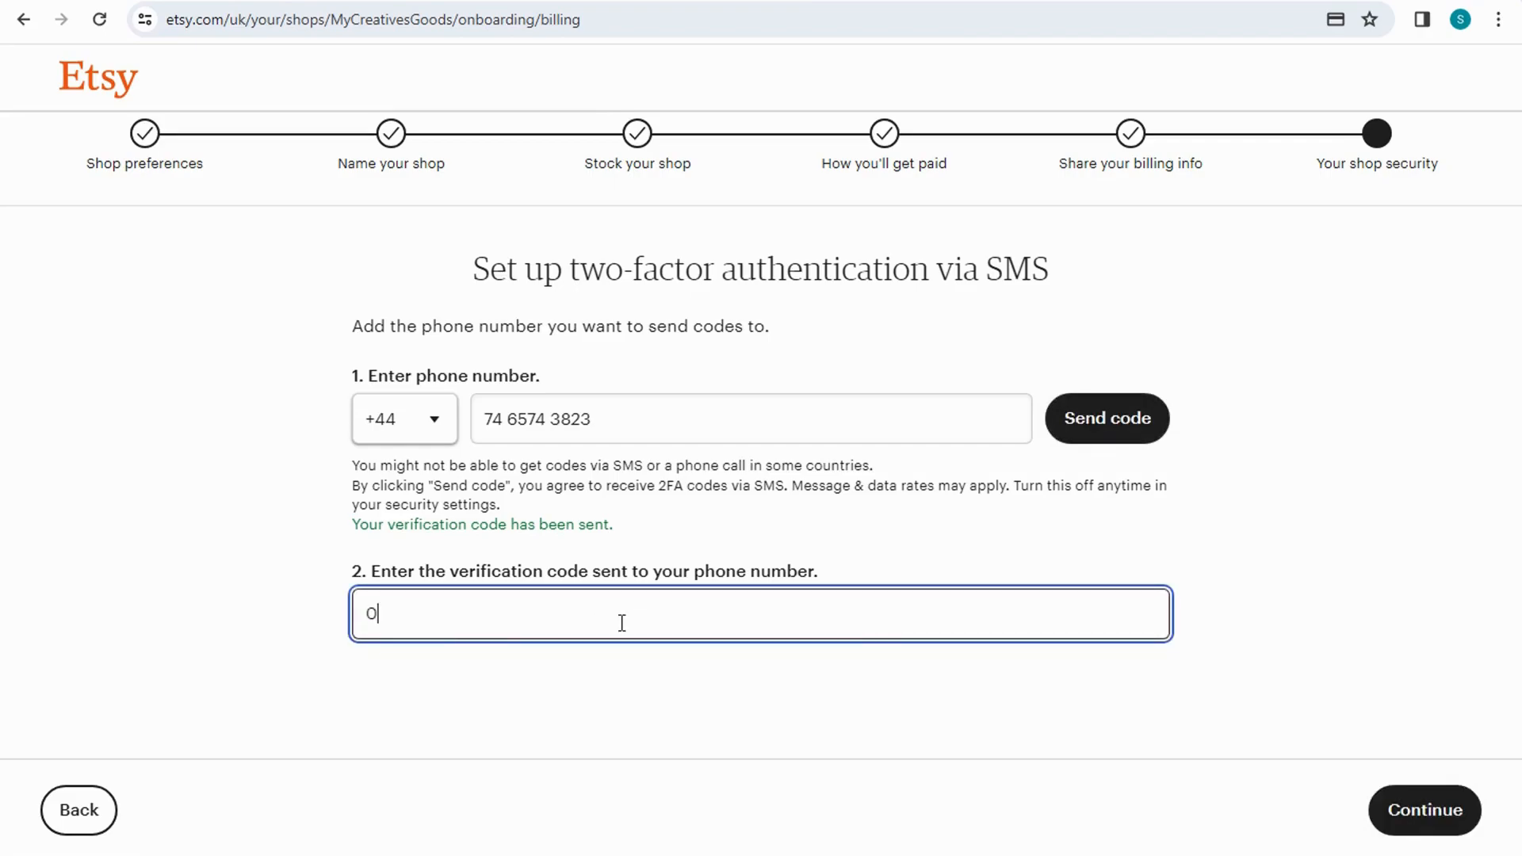
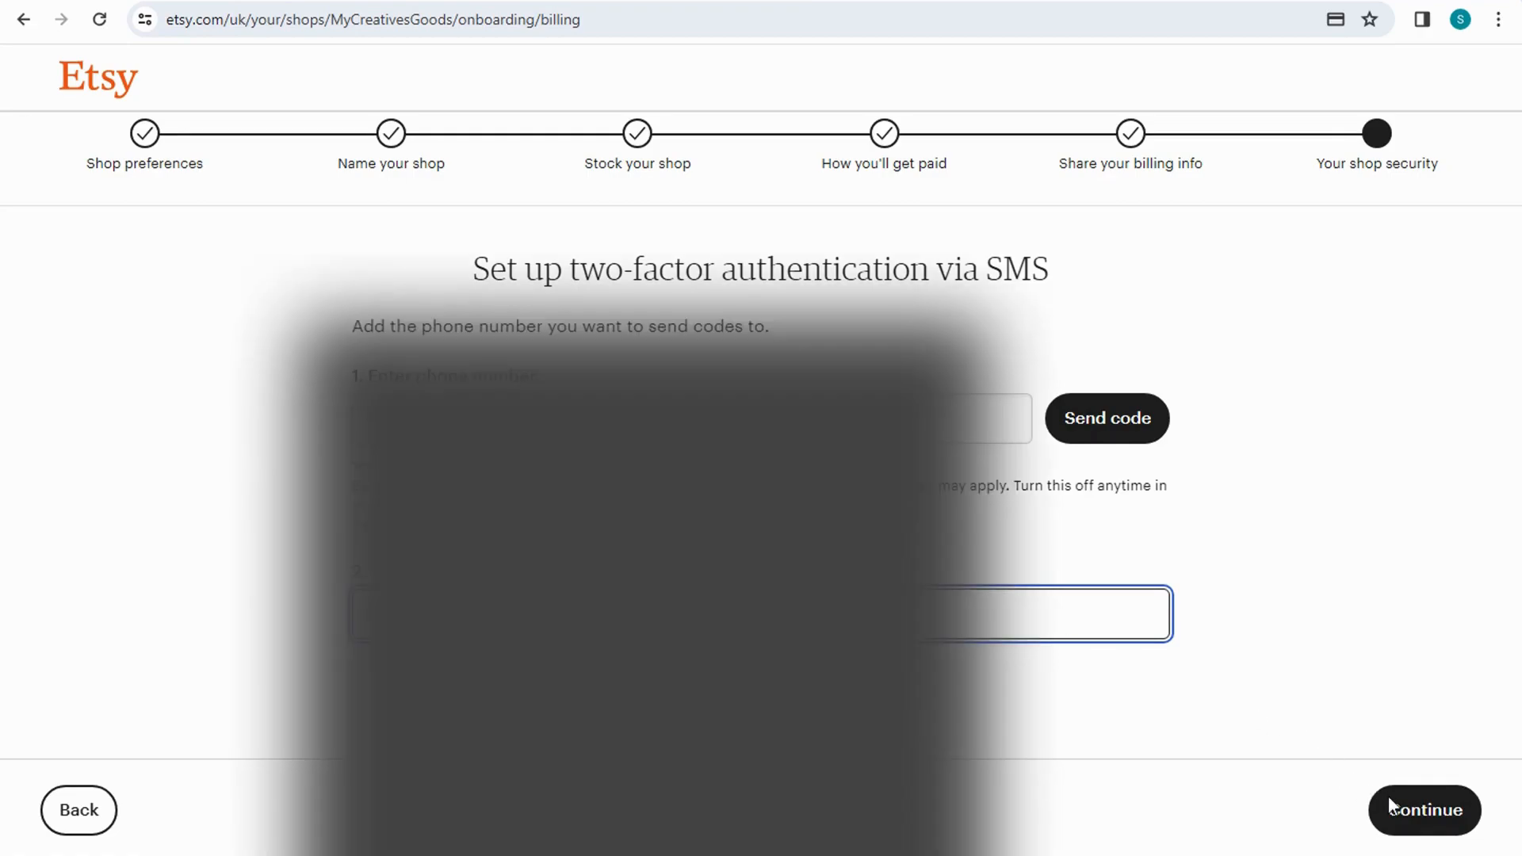
{"action": "left_click", "coordinate": [1389, 799]}
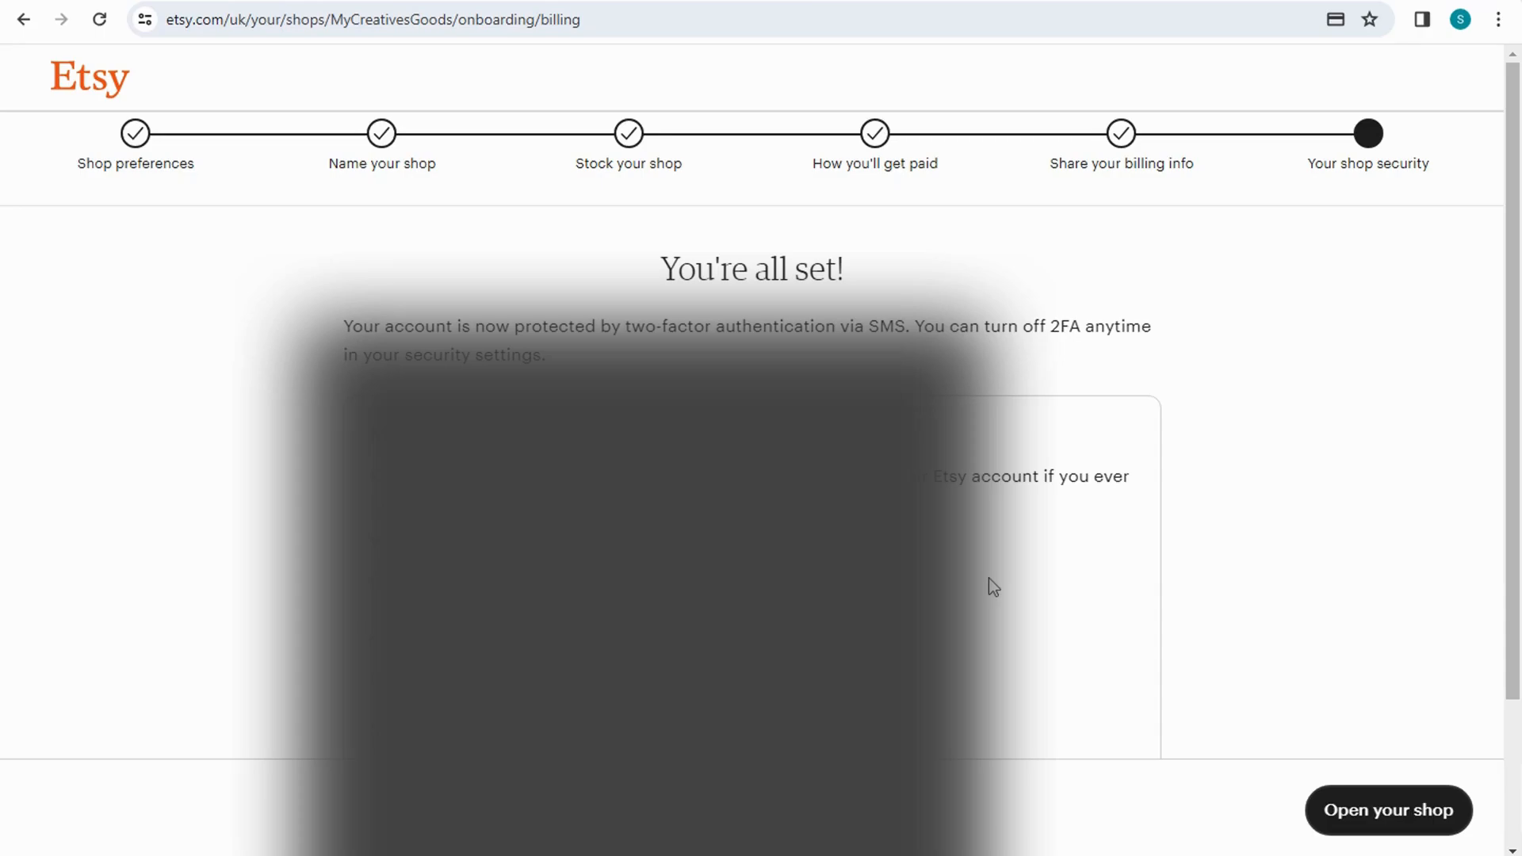
- Scroll past the backup codes and open the MyCreativesGoods shop for business
{"action": "scroll", "coordinate": [988, 578], "scroll_direction": "down", "scroll_amount": 1}
{"action": "scroll", "coordinate": [988, 587], "scroll_direction": "down", "scroll_amount": 1}
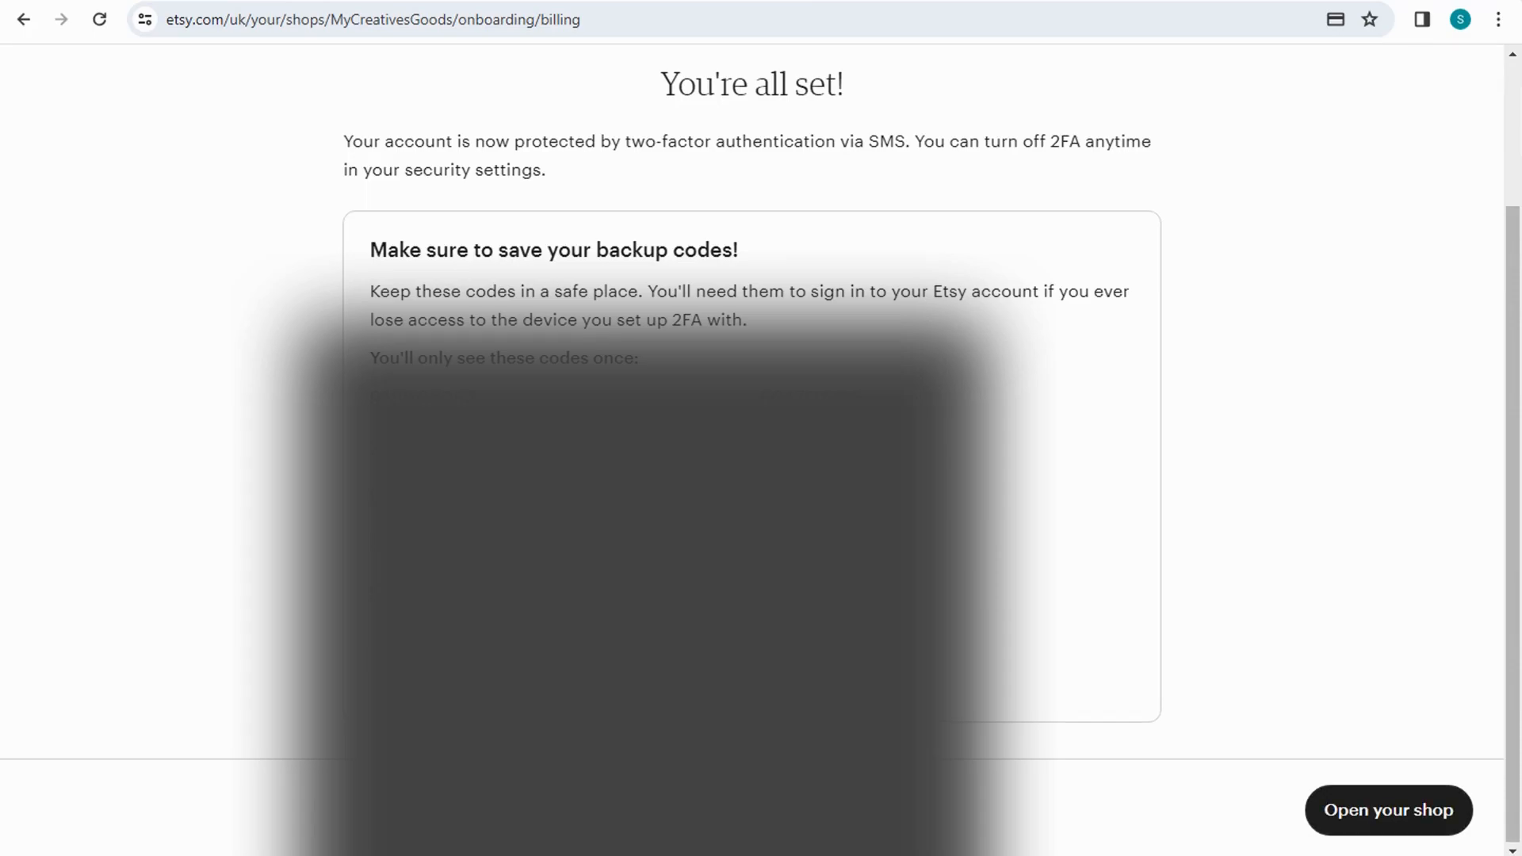
{"action": "left_click", "coordinate": [1409, 824]}
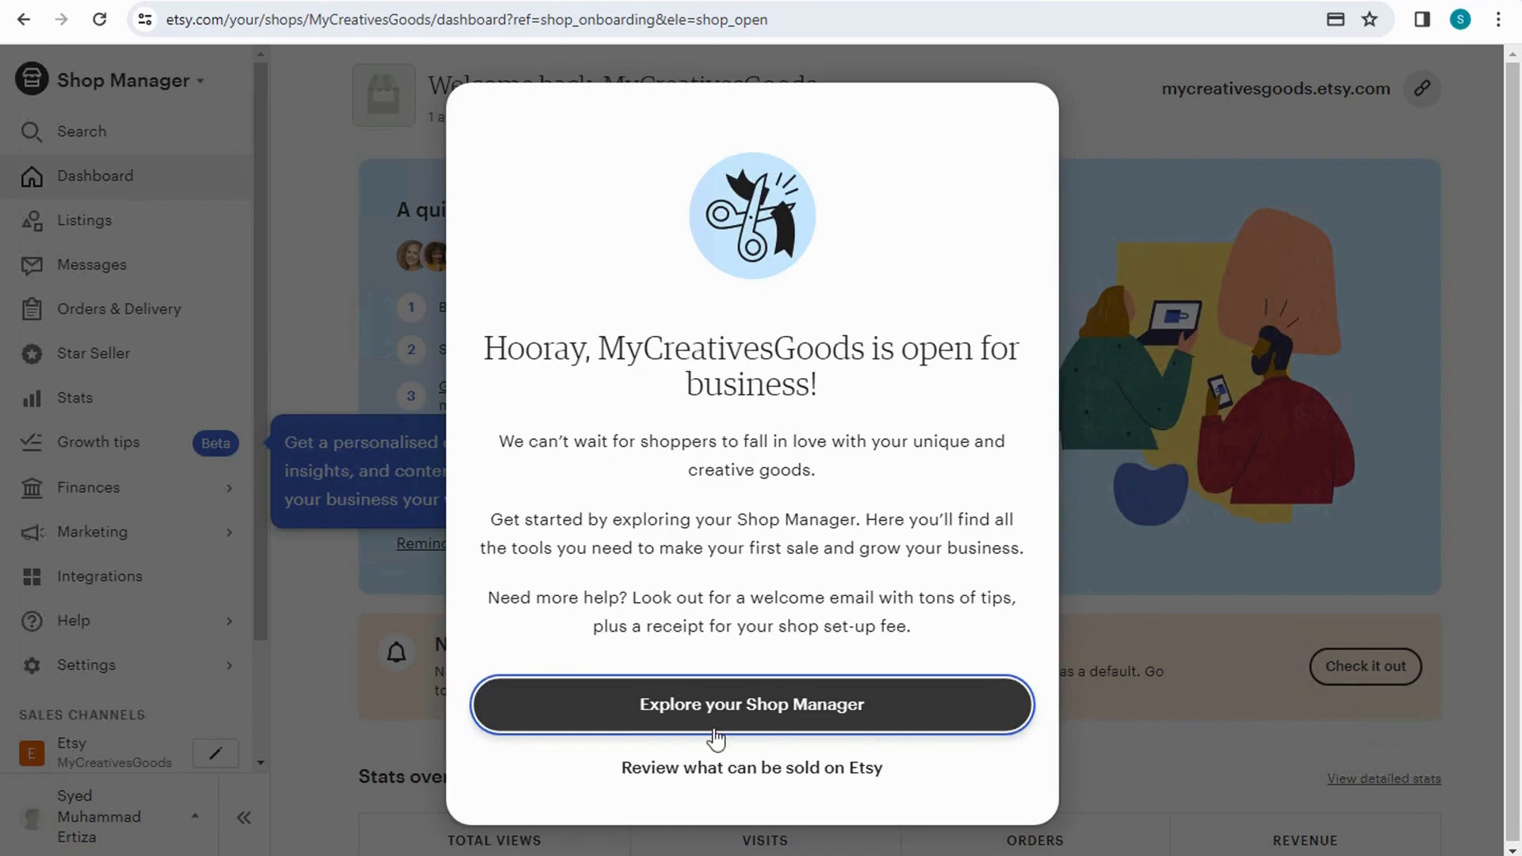
- Dismiss the welcome modal and review the zero stats overview and shop checklist
{"action": "left_click", "coordinate": [742, 731]}
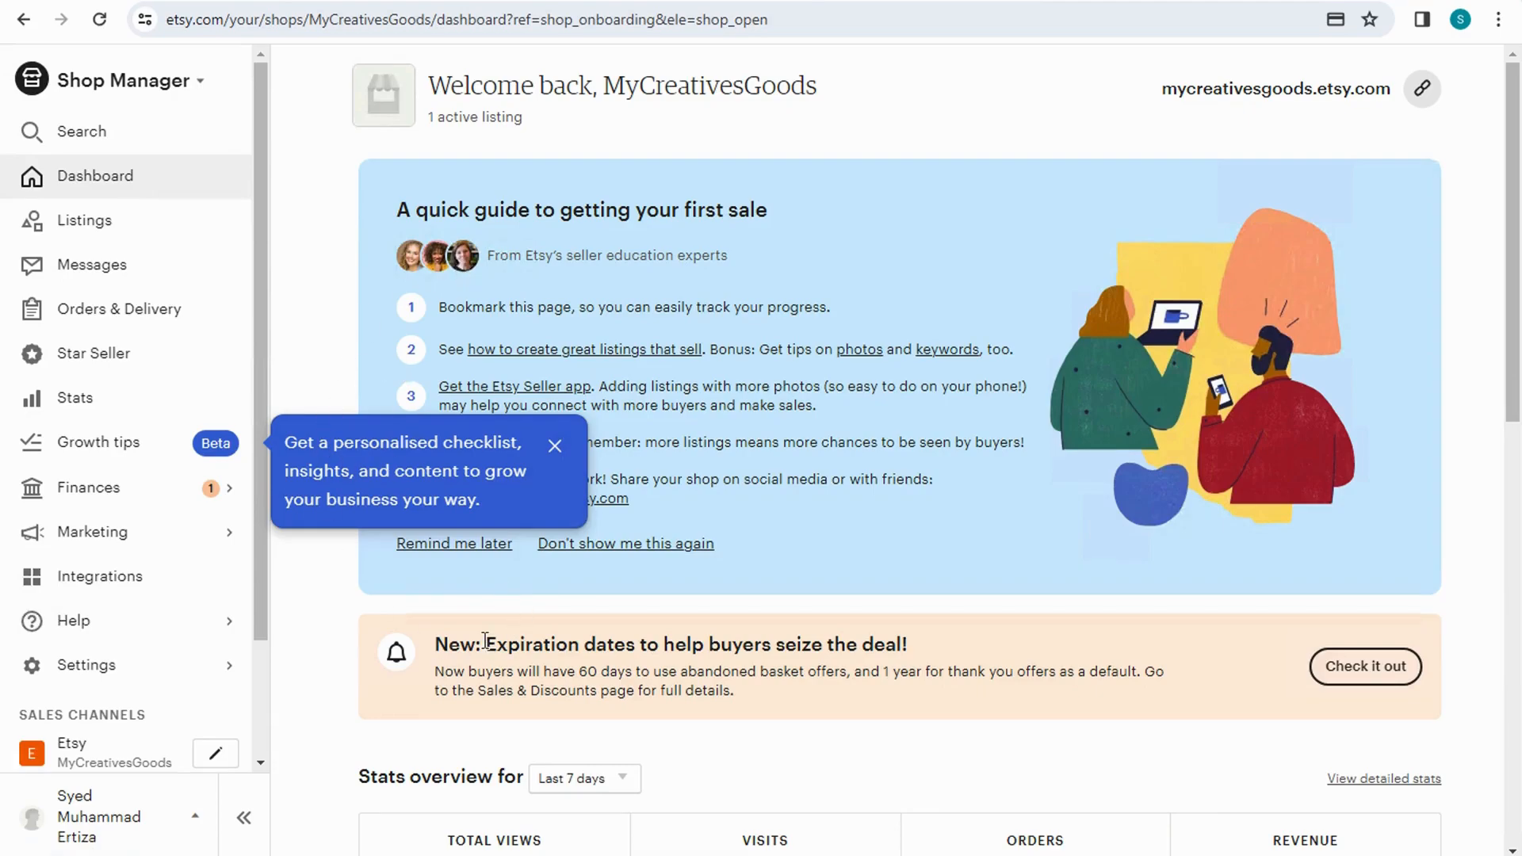
{"action": "scroll", "coordinate": [485, 646], "scroll_direction": "down", "scroll_amount": 2}
{"action": "scroll", "coordinate": [483, 640], "scroll_direction": "down", "scroll_amount": 2}
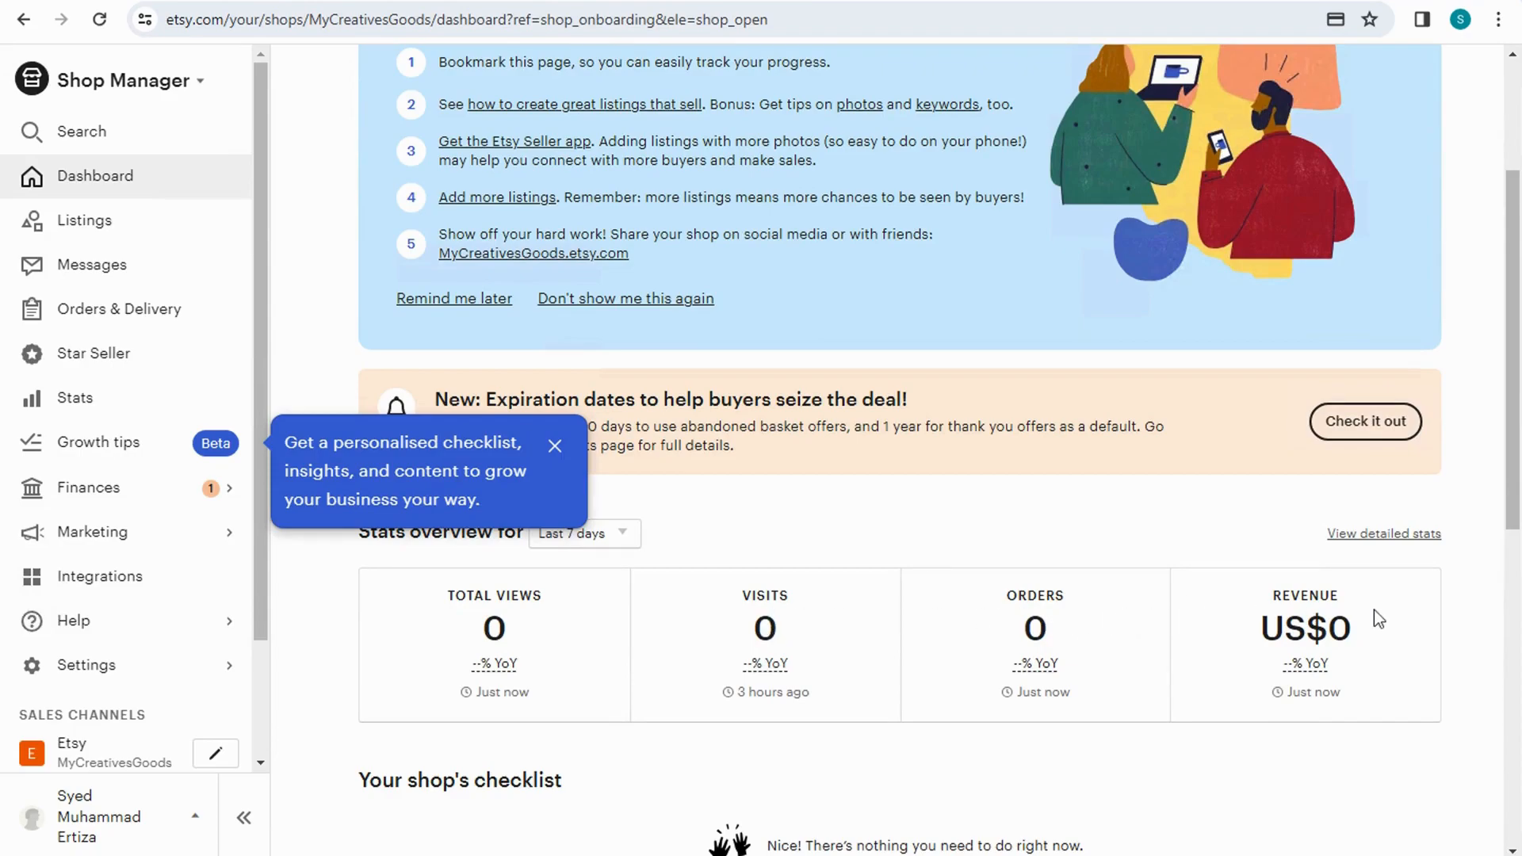
{"action": "scroll", "coordinate": [1188, 631], "scroll_direction": "down", "scroll_amount": 1}
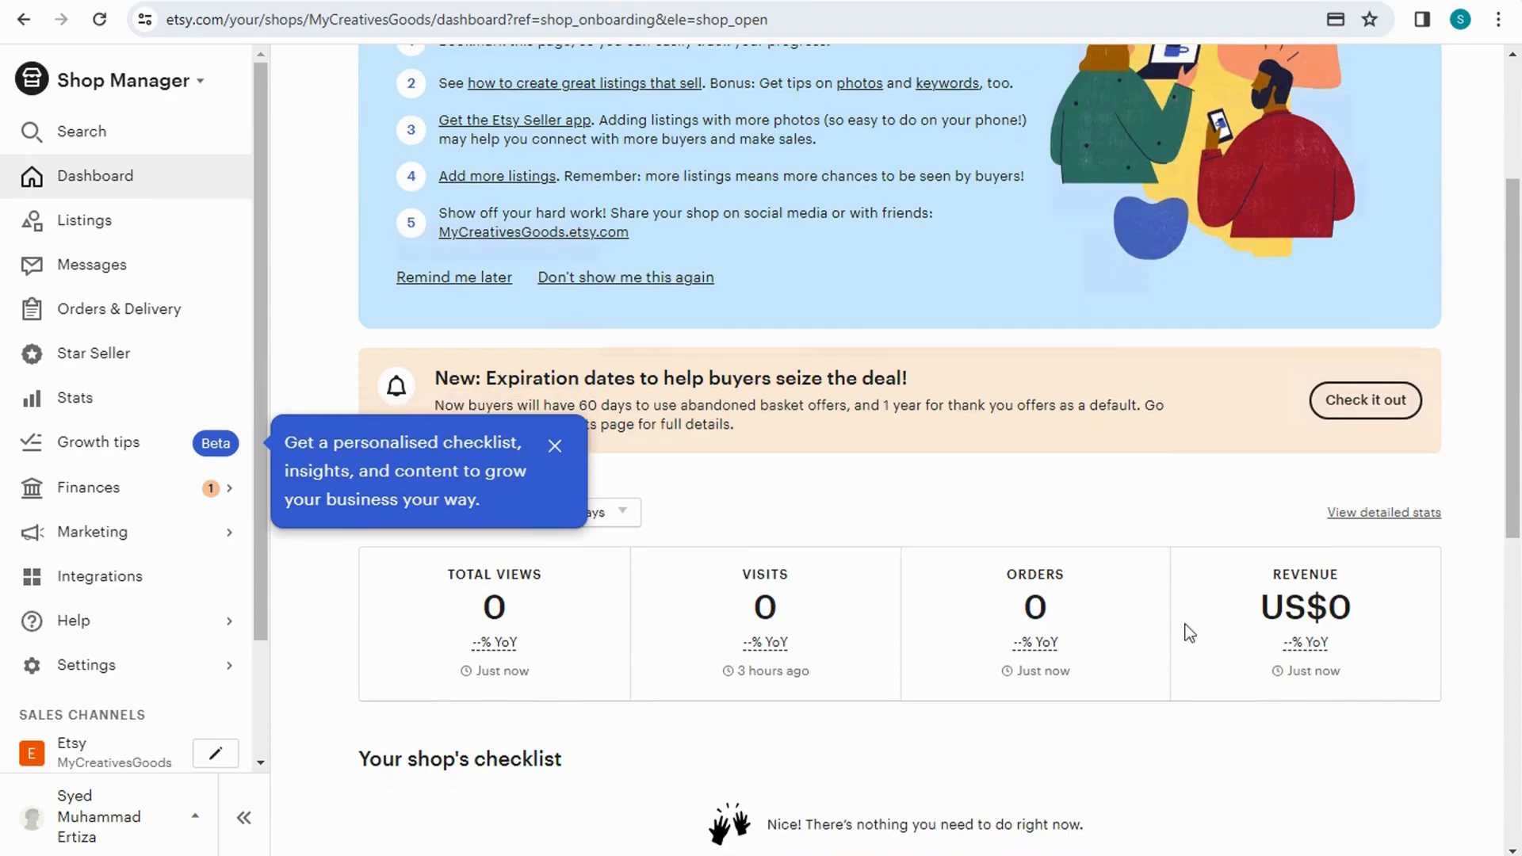